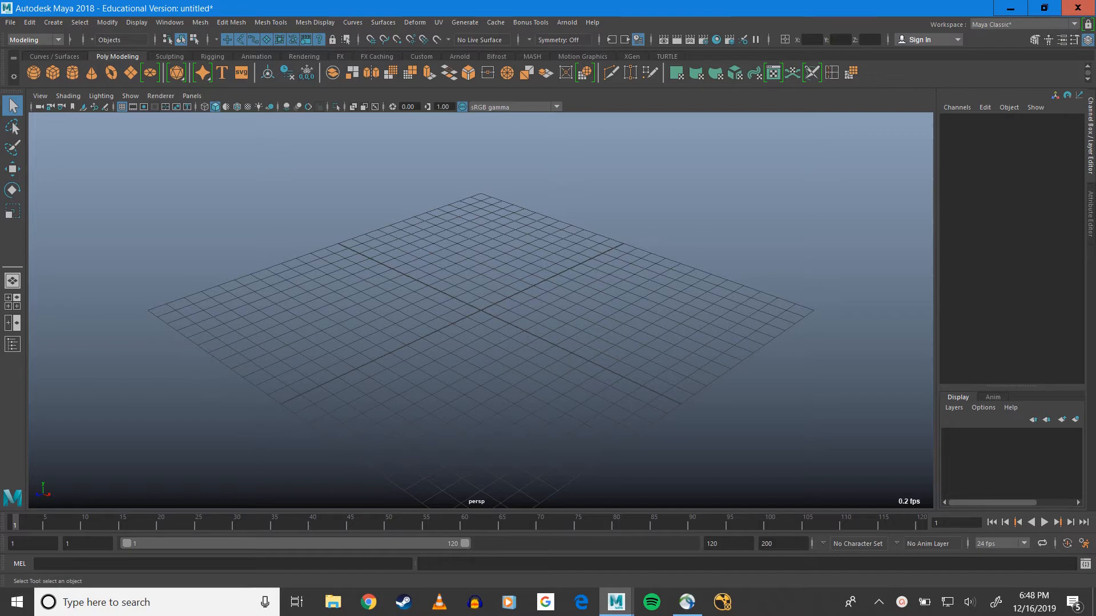
pyautogui.click(652, 217)
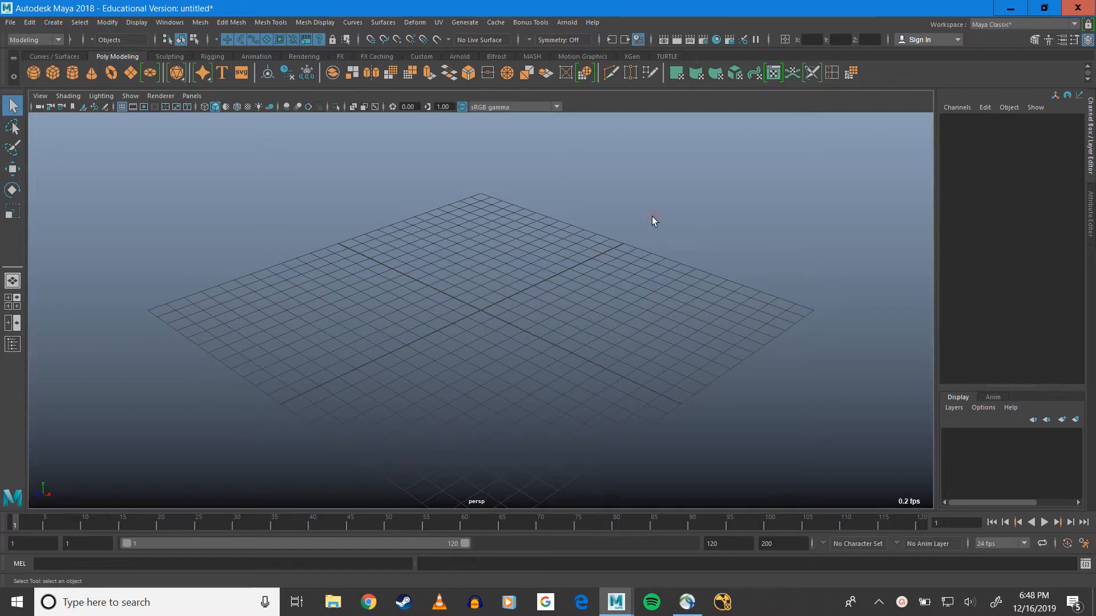
pyautogui.hotkey('alt', 'b')
pyautogui.hotkey('alt', 'b')
pyautogui.hotkey('alt', 'b')
pyautogui.hotkey('alt', 'b')
pyautogui.keyDown('alt'); pyautogui.moveTo(611, 351); pyautogui.dragTo(448, 320); pyautogui.keyUp('alt')
pyautogui.scroll(3, 497, 326)
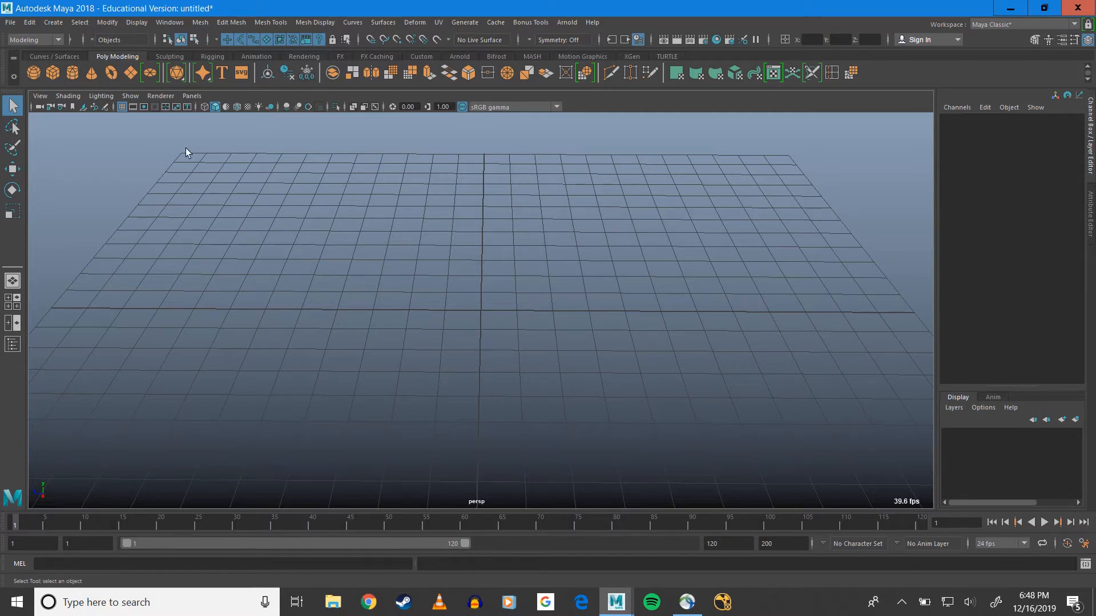
pyautogui.click(193, 96)
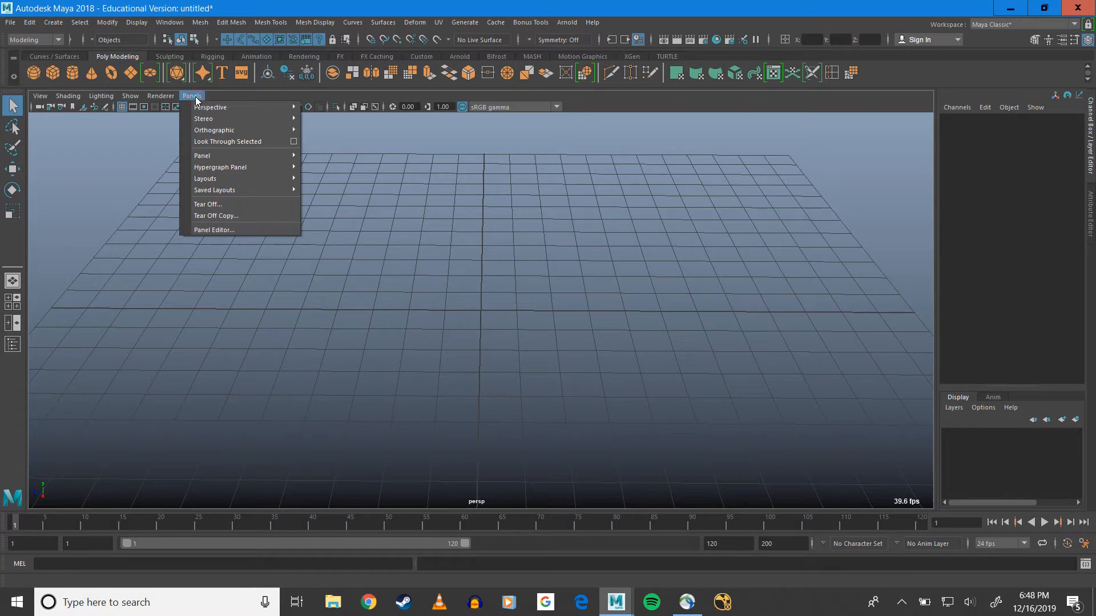
pyautogui.moveTo(215, 133)
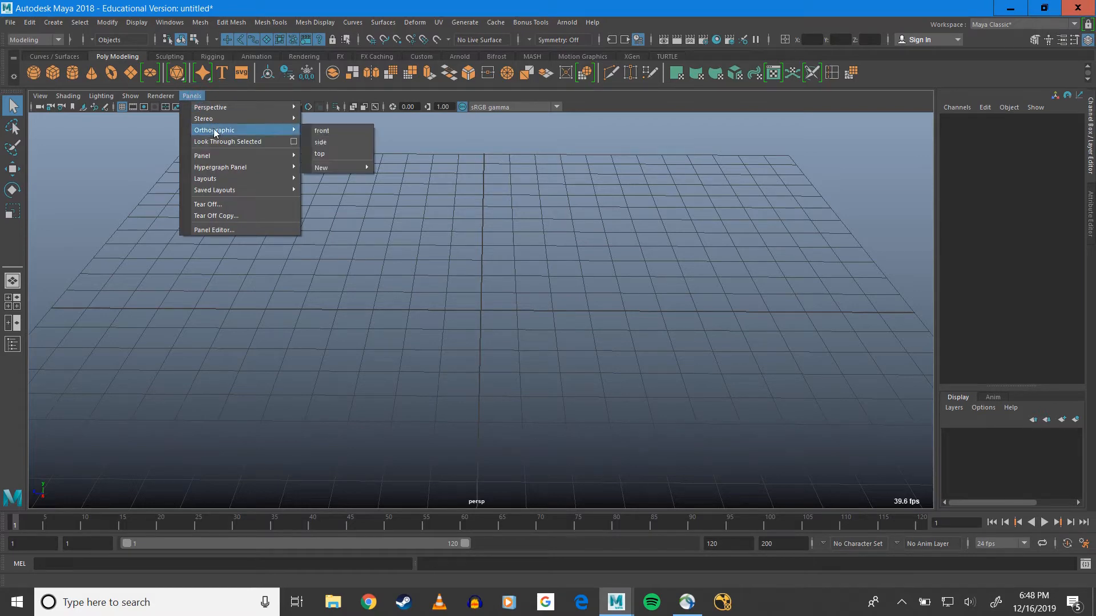
pyautogui.click(72, 271)
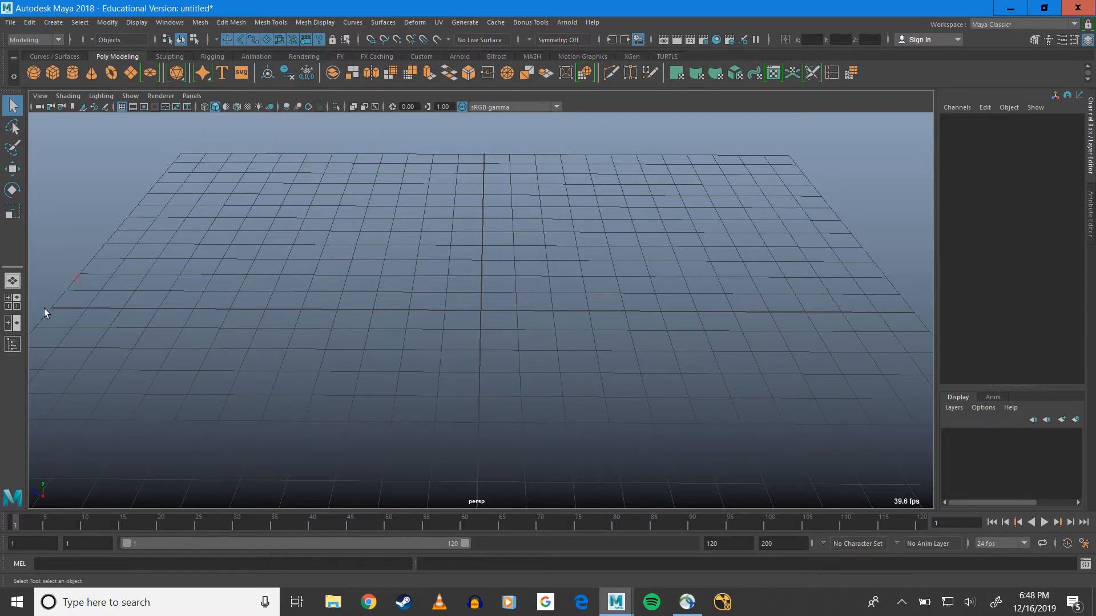
# Switch the viewport to the four-view layout and return to the single perspective view
pyautogui.click(13, 303)
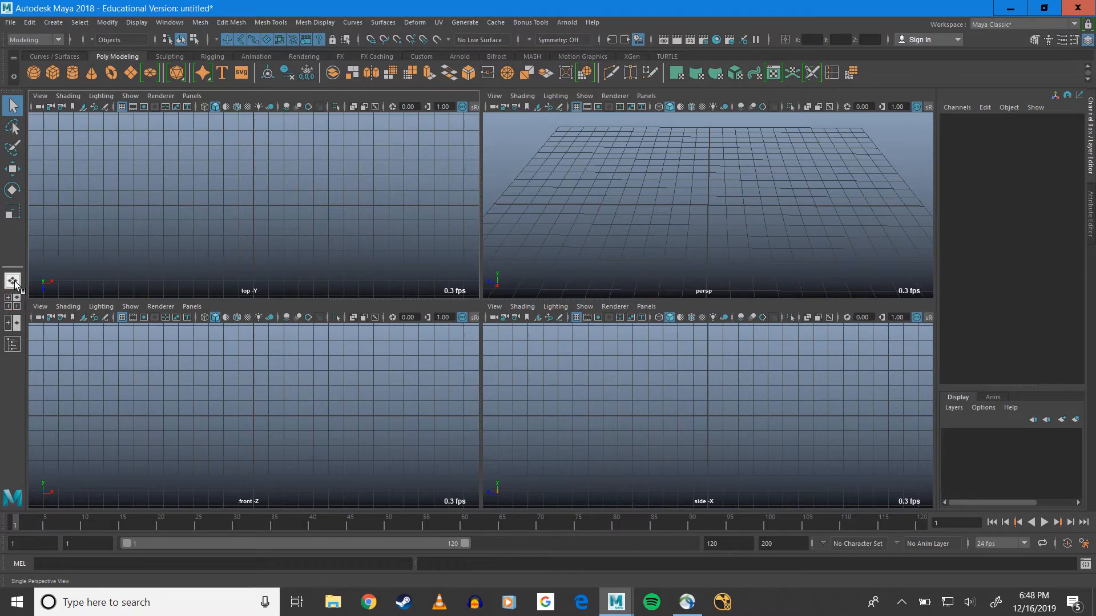
pyautogui.click(13, 283)
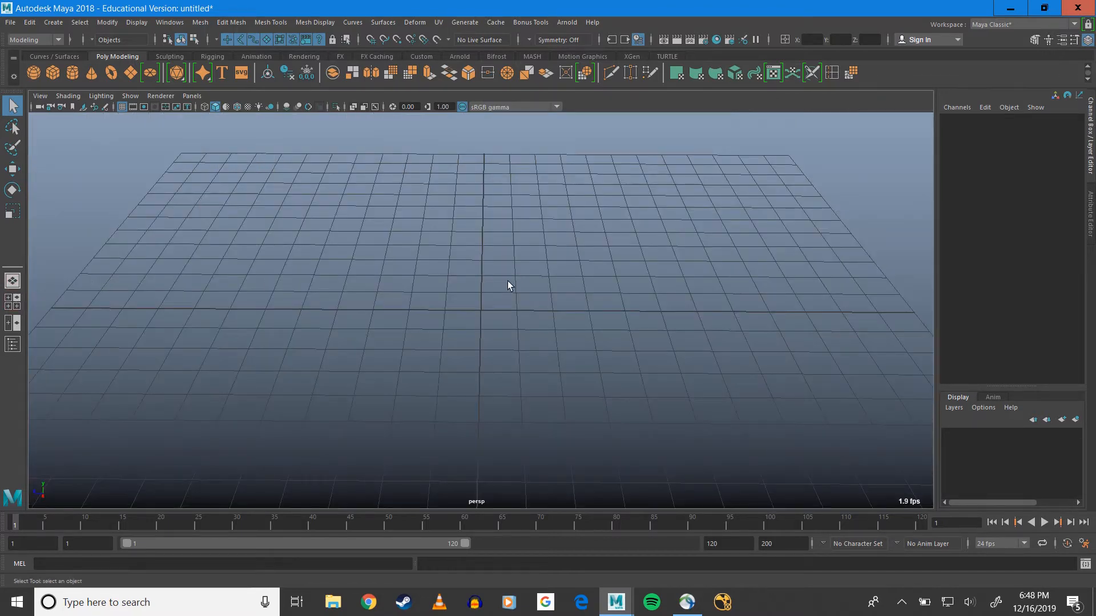
pyautogui.scroll(-3, 506, 281)
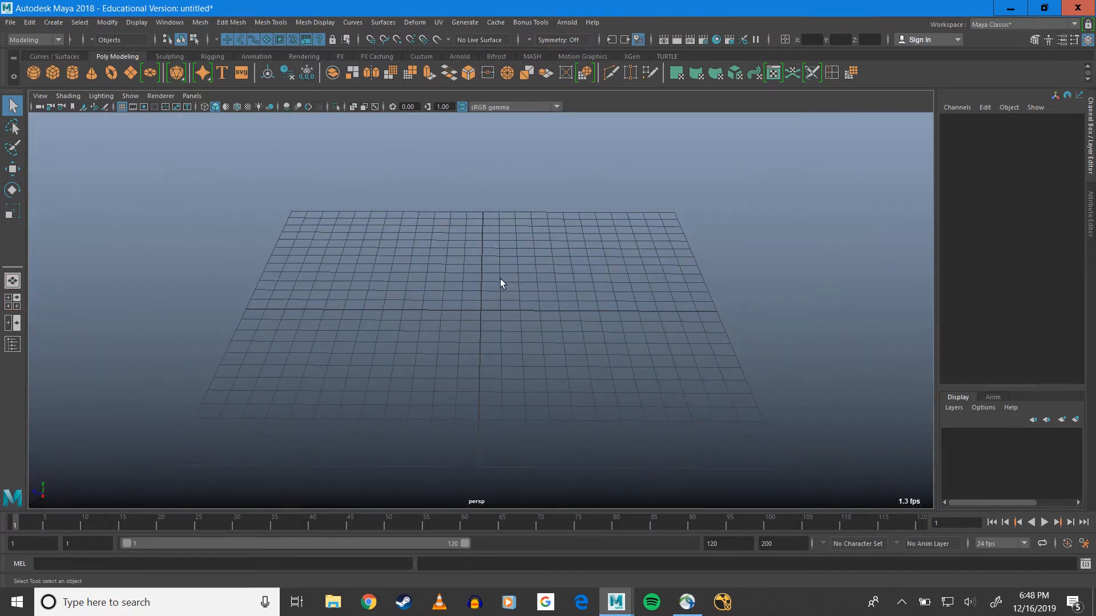
pyautogui.press('space')
pyautogui.press('space')
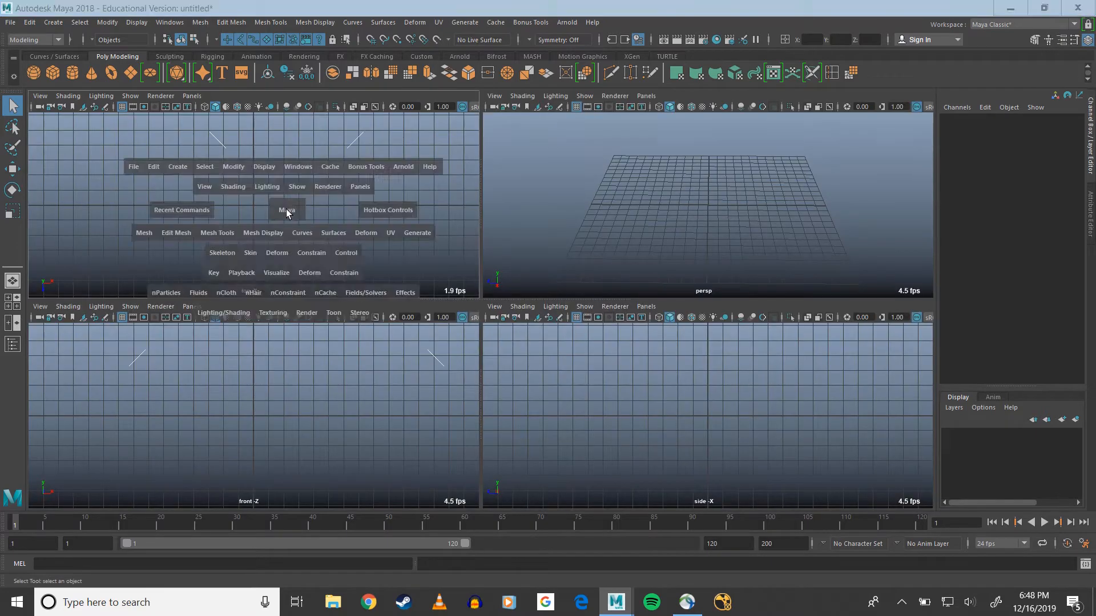
pyautogui.press('space')
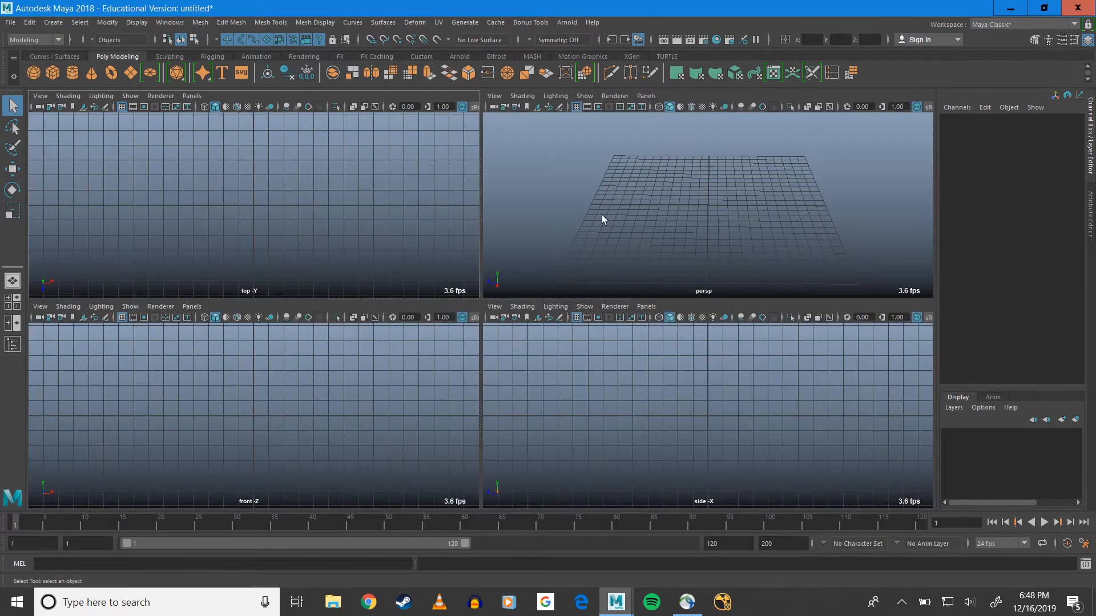
pyautogui.press('space')
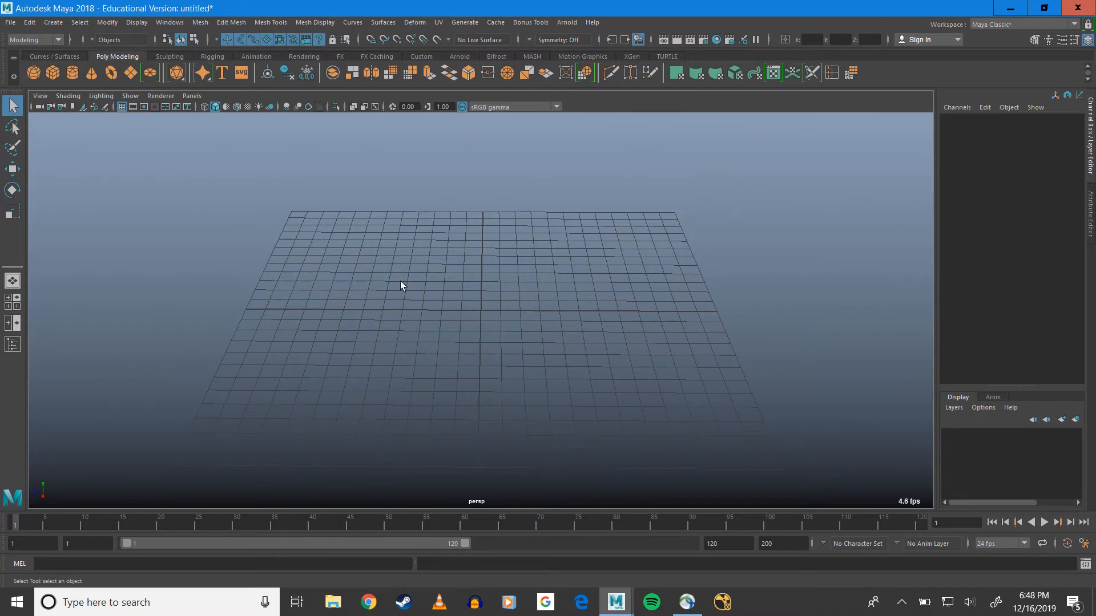
# Open the polygon pipe creation options and reset them to their defaults
pyautogui.keyDown('alt'); pyautogui.moveTo(401, 281); pyautogui.dragTo(366, 171); pyautogui.keyUp('alt')
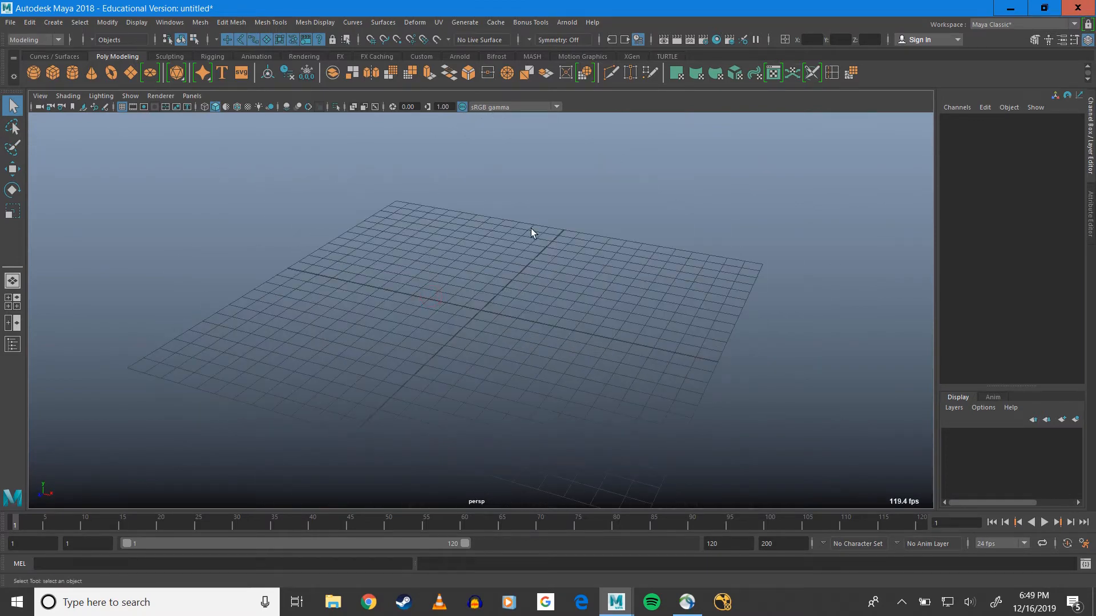
pyautogui.keyDown('alt'); pyautogui.moveTo(554, 255); pyautogui.dragTo(466, 299); pyautogui.keyUp('alt')
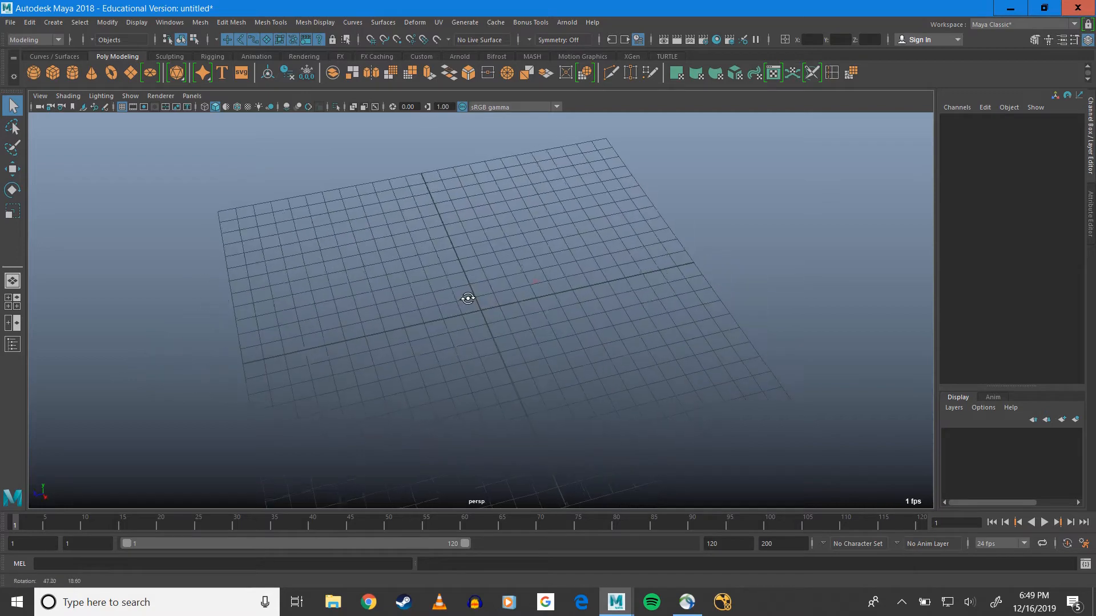
pyautogui.click(54, 22)
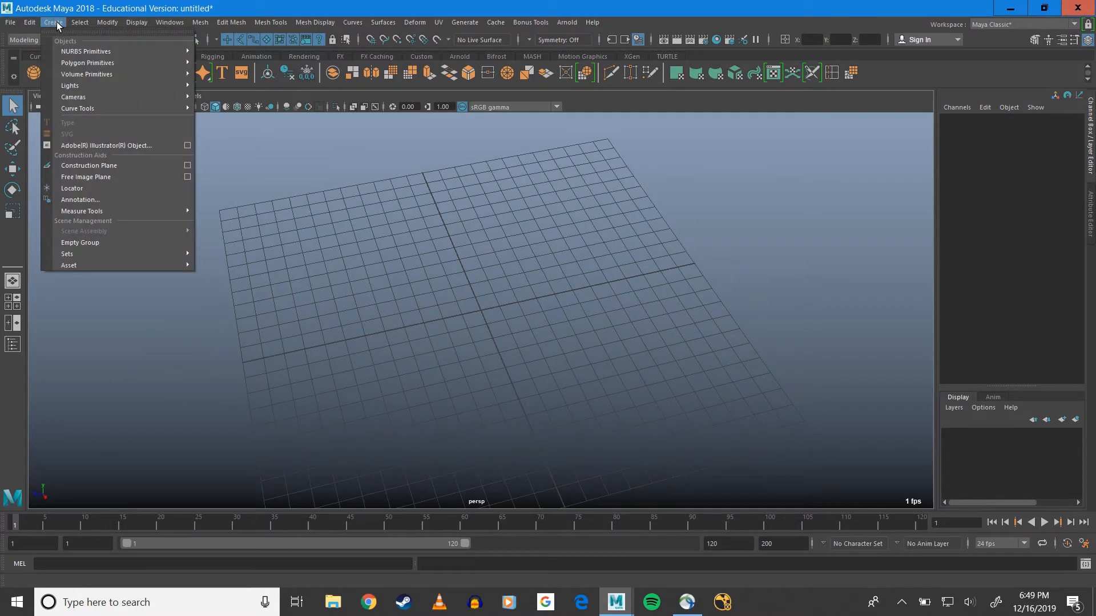
pyautogui.moveTo(108, 64)
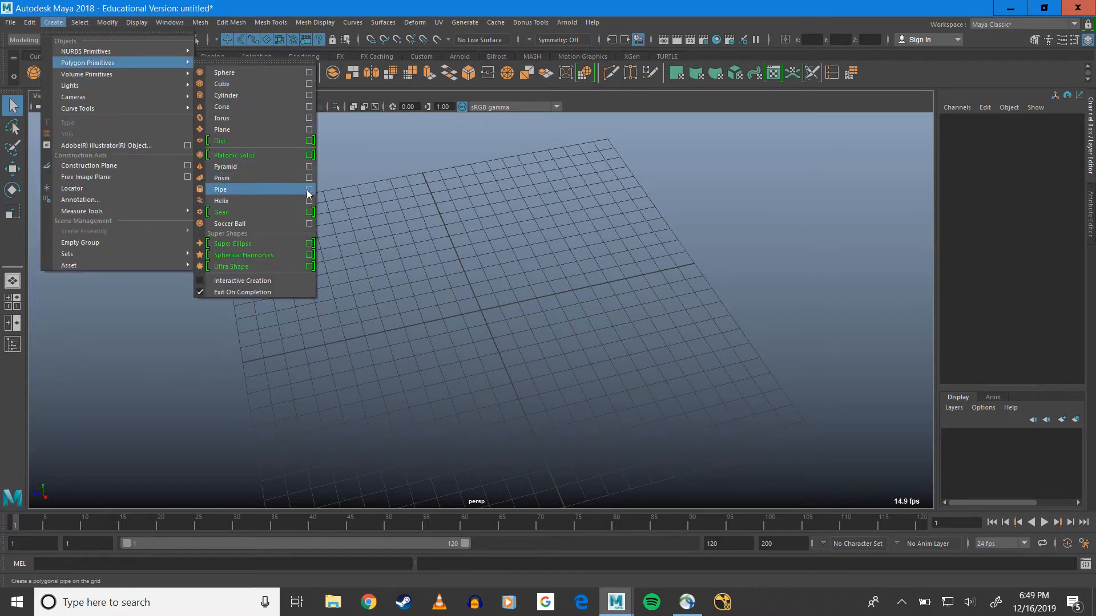
pyautogui.click(309, 189)
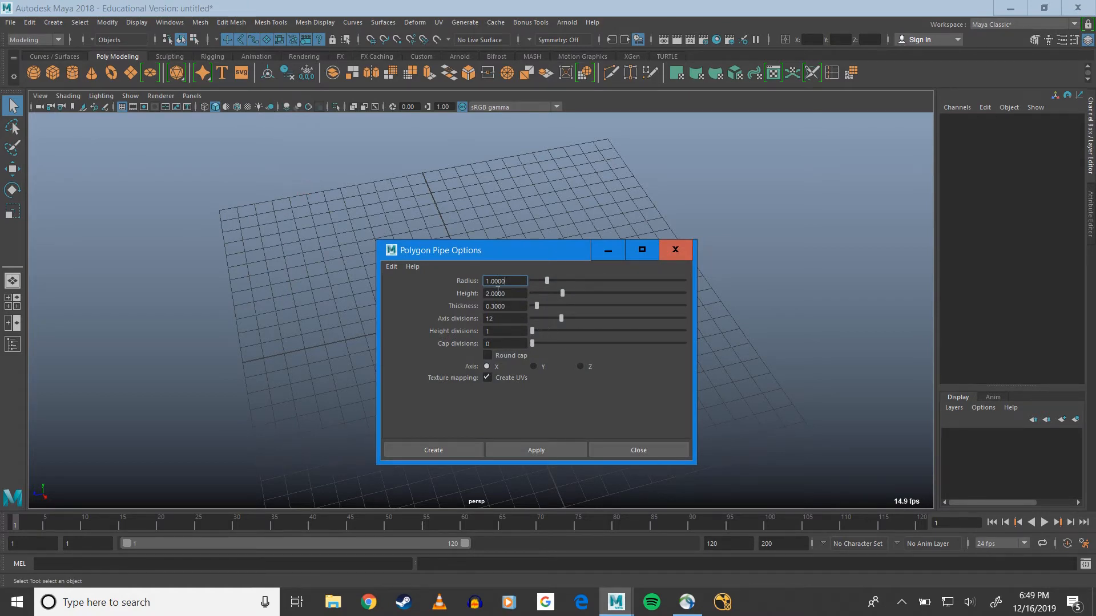
pyautogui.click(392, 267)
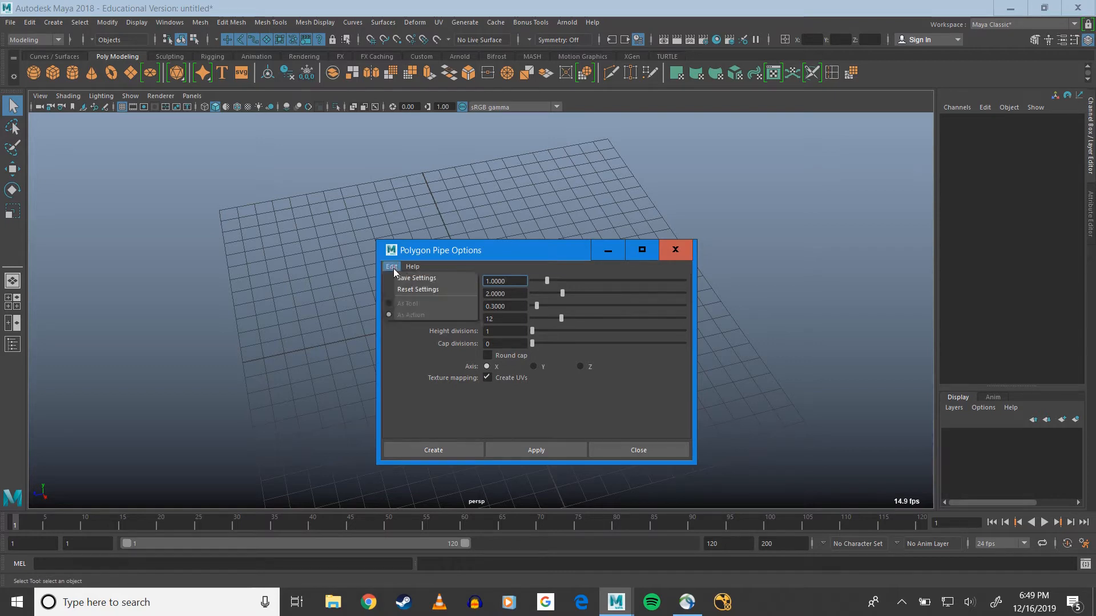
pyautogui.click(406, 290)
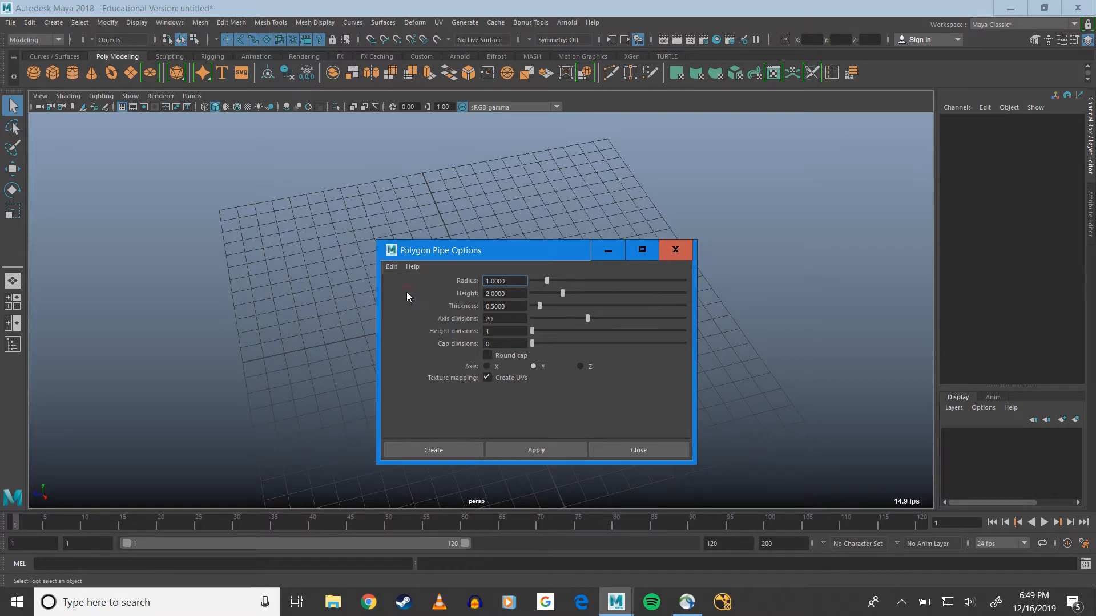
# Create a polygon pipe with radius 1, height 2, thickness 0.3 and 12 axis divisions, aligned to the X axis
pyautogui.click(500, 309)
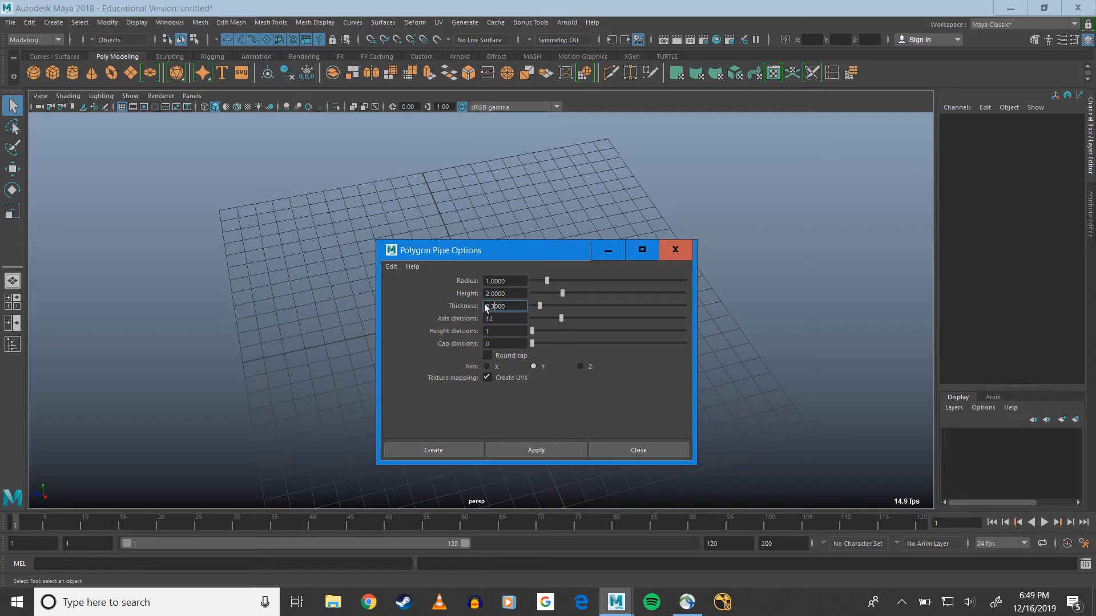
pyautogui.press('Tab')
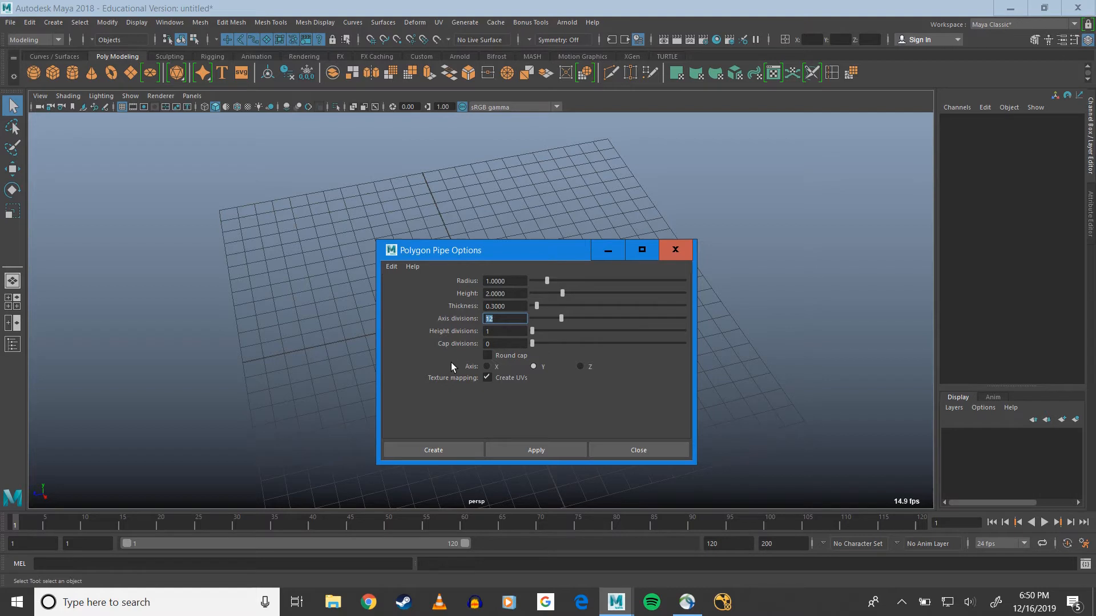
pyautogui.click(488, 367)
pyautogui.click(451, 450)
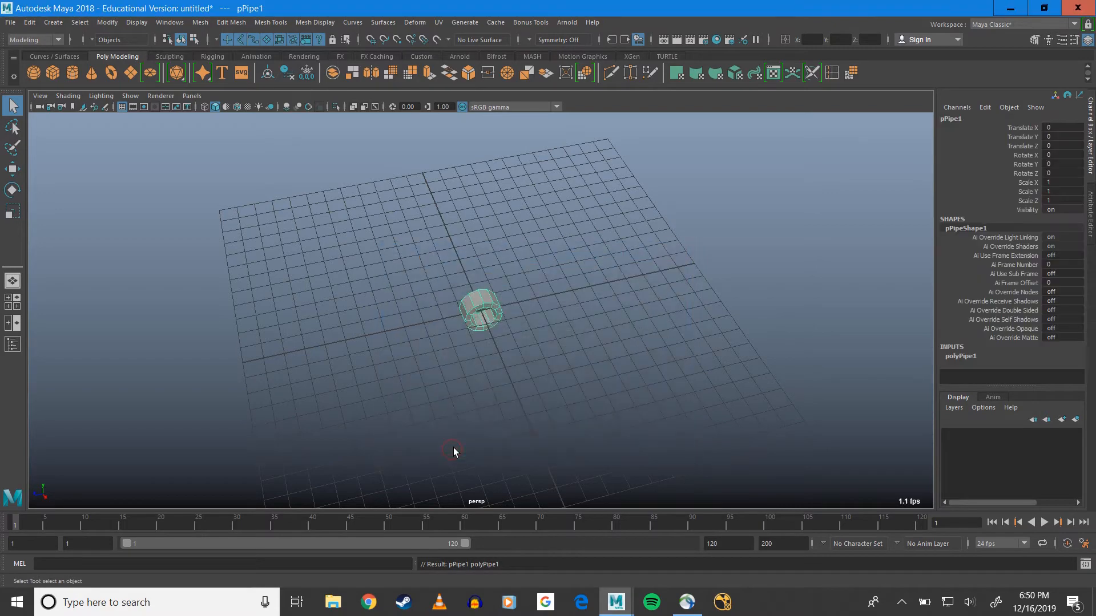
# Examine the new pipe's creation history in the Attribute Editor and the list of general editors
pyautogui.scroll(10, 460, 356)
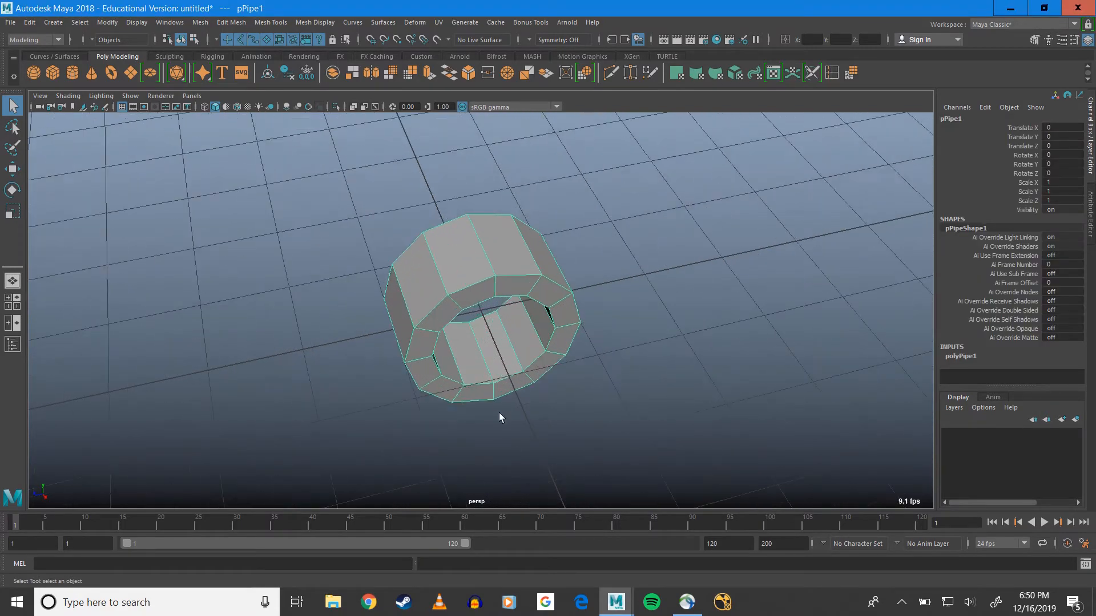
pyautogui.keyDown('alt'); pyautogui.moveTo(498, 415); pyautogui.dragTo(483, 385); pyautogui.keyUp('alt')
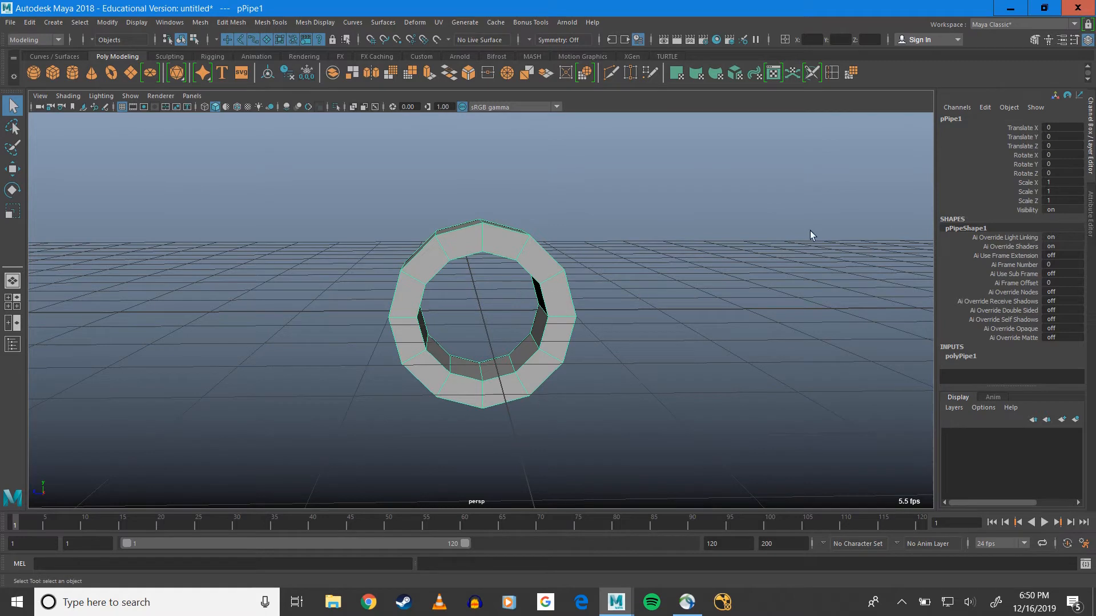
pyautogui.click(1092, 218)
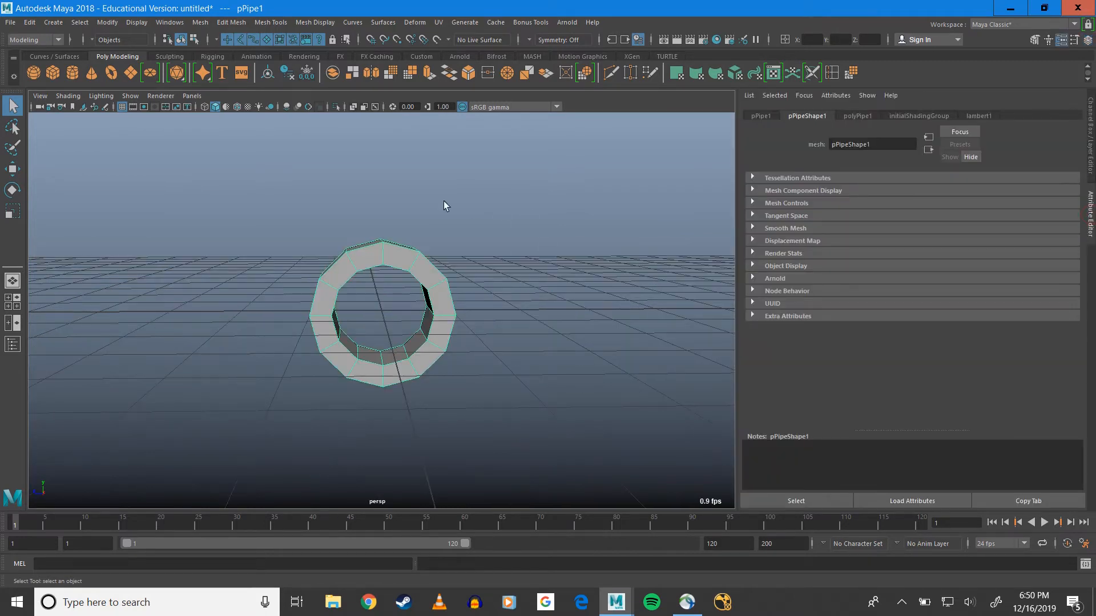
pyautogui.click(849, 116)
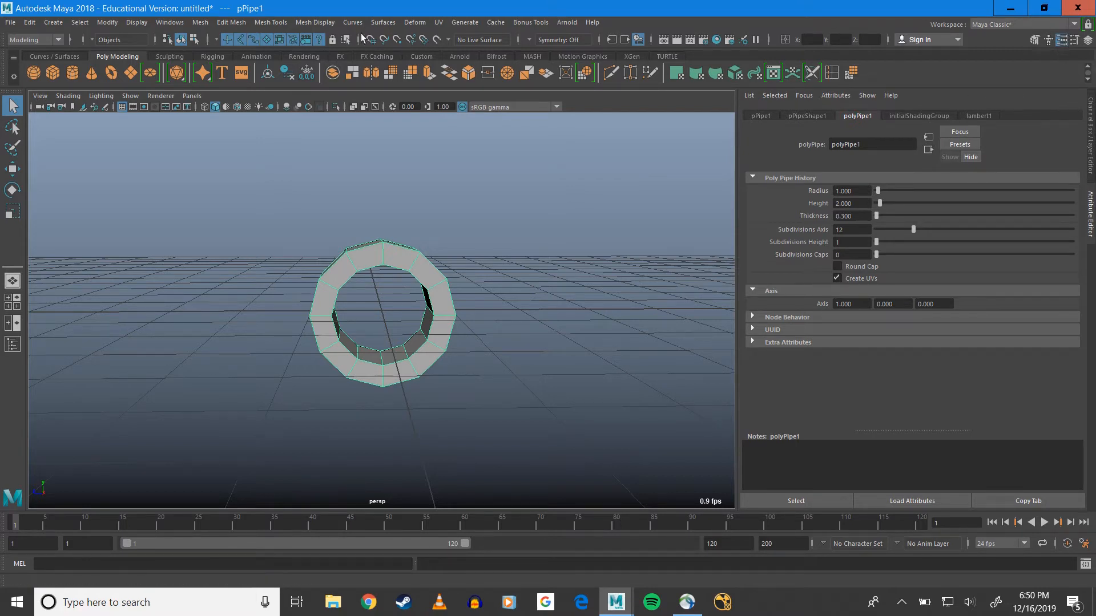
pyautogui.click(160, 25)
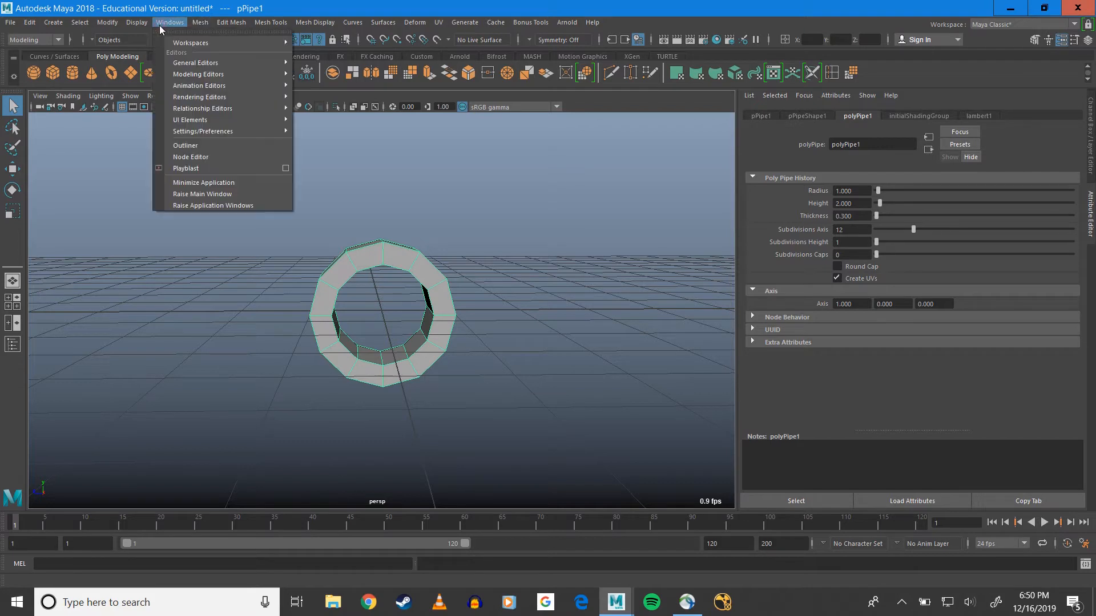
pyautogui.moveTo(174, 65)
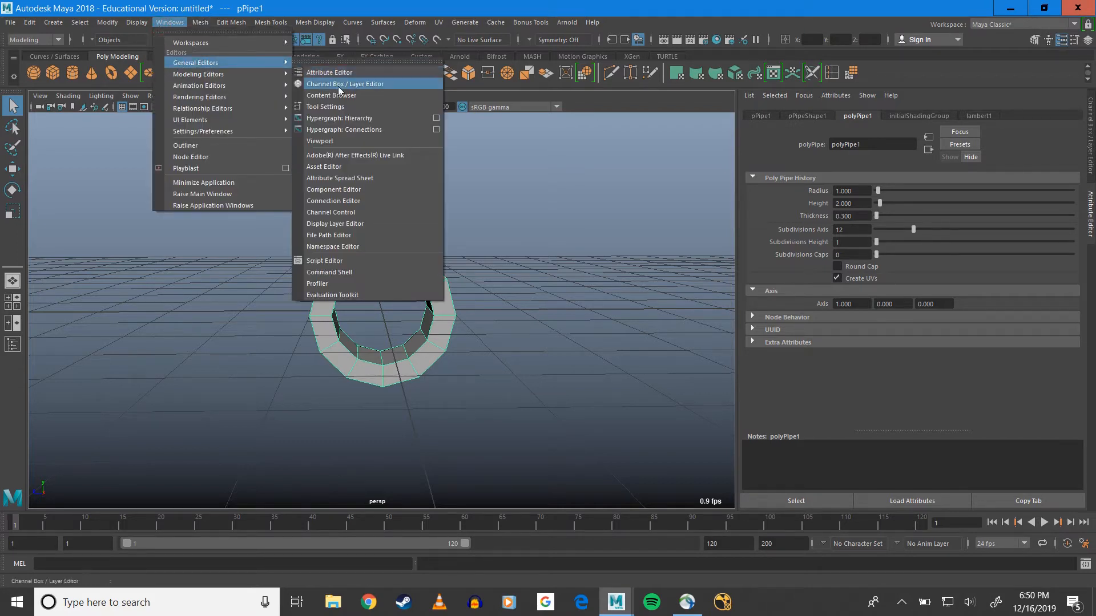
pyautogui.click(737, 4)
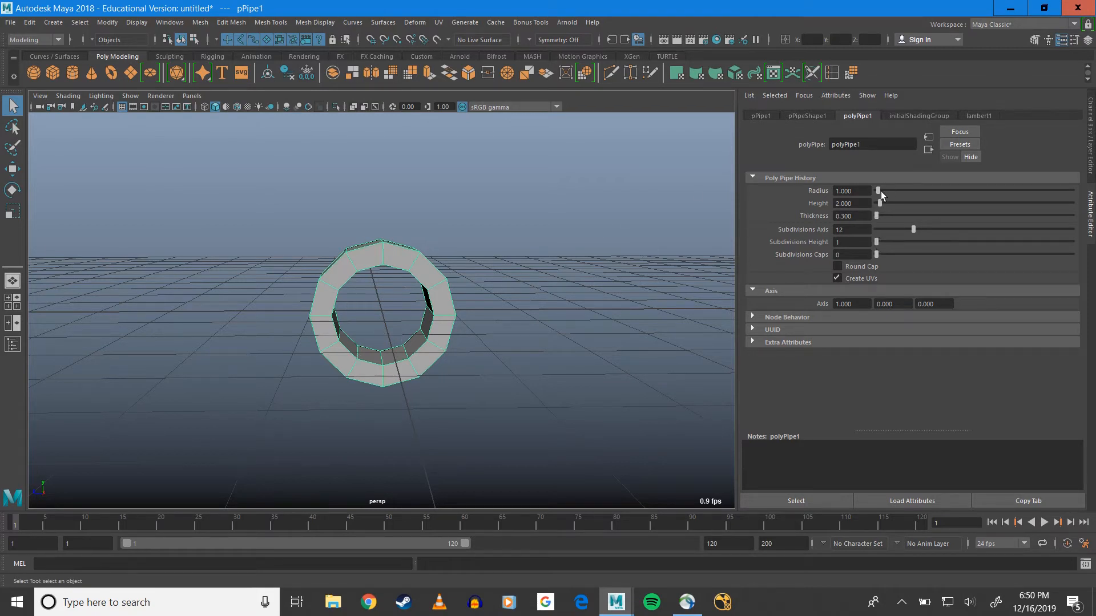
# Try a larger radius on the pipe and set it back to 1
pyautogui.moveTo(879, 191)
pyautogui.mouseDown()
pyautogui.moveTo(895, 193)
pyautogui.moveTo(883, 195)
pyautogui.mouseUp()
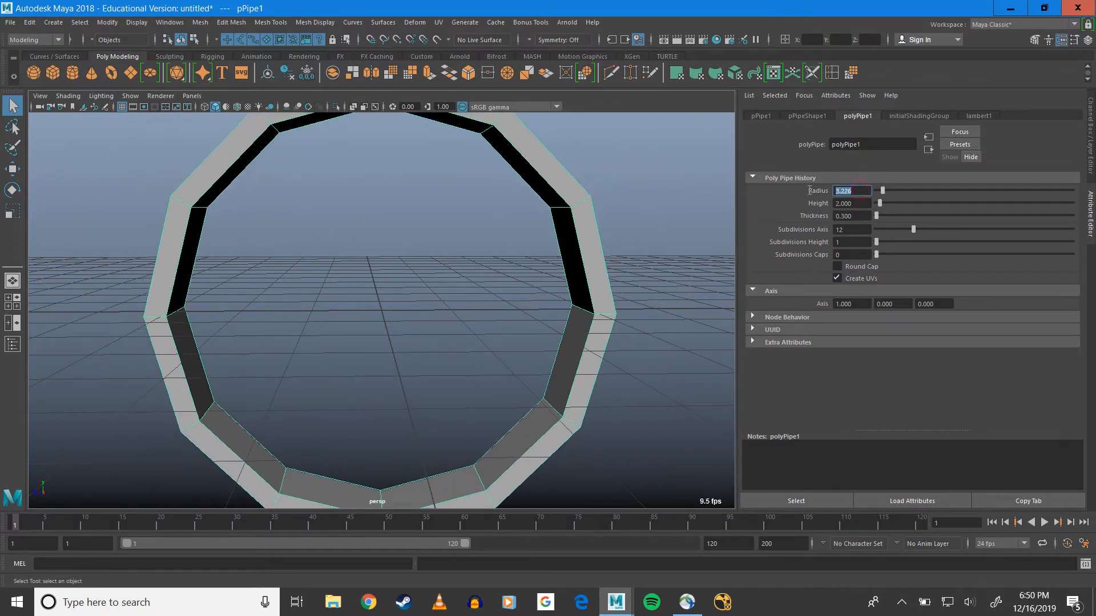
pyautogui.write('1')
pyautogui.press('Return')
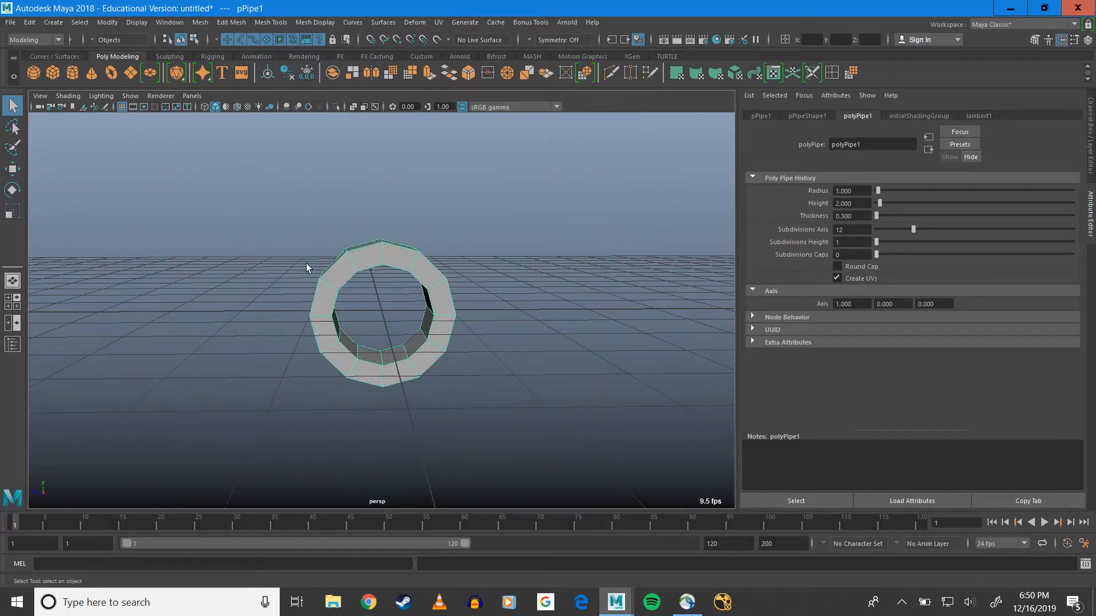
# Return to the Channel Box, duplicate the pipe and move the copy about 3.27 units along X
pyautogui.keyDown('alt'); pyautogui.moveTo(447, 276); pyautogui.dragTo(399, 292); pyautogui.keyUp('alt')
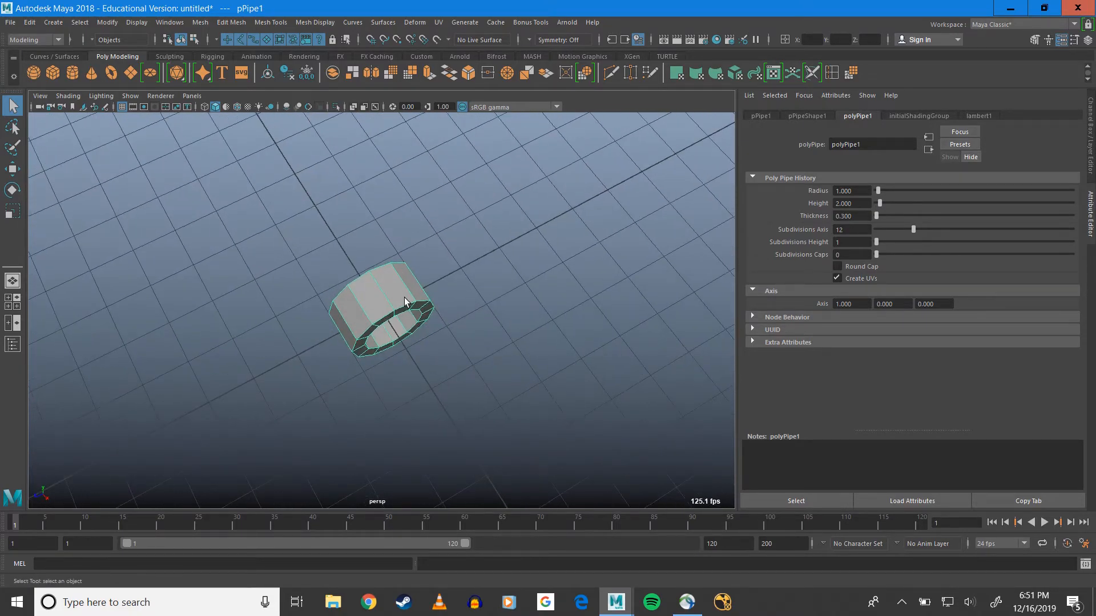
pyautogui.click(1089, 158)
pyautogui.keyDown('alt'); pyautogui.moveTo(554, 315); pyautogui.dragTo(520, 288); pyautogui.keyUp('alt')
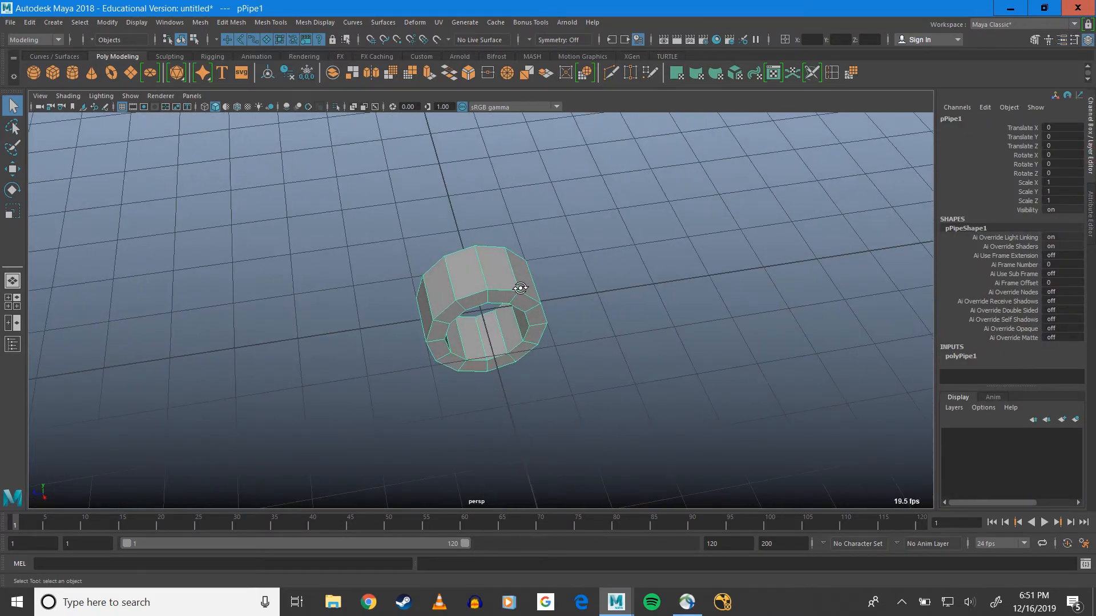
pyautogui.hotkey('ctrl', 'd')
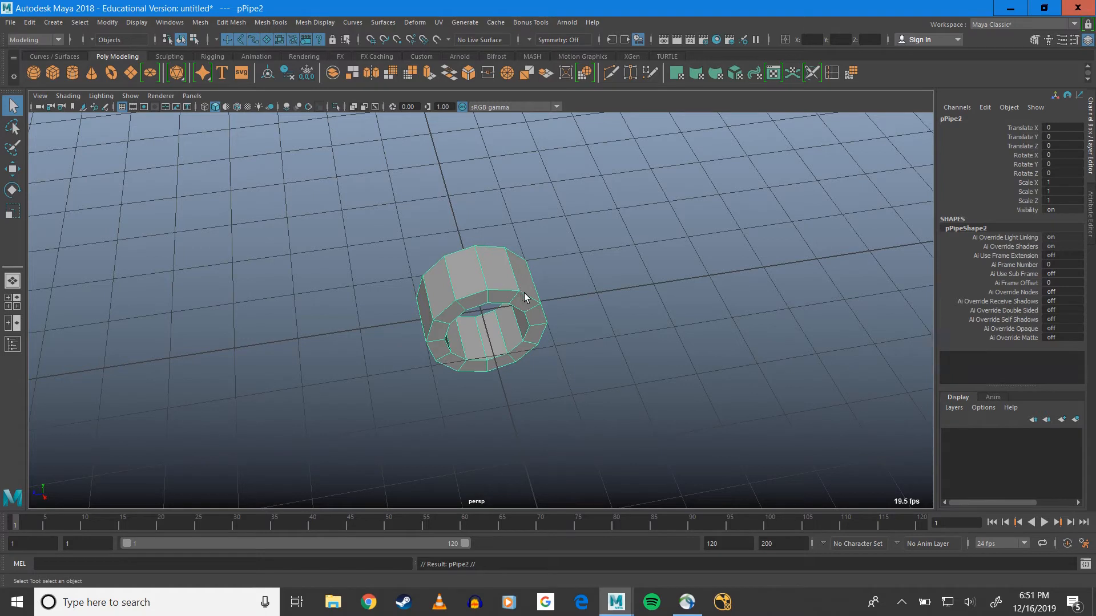
pyautogui.press('w')
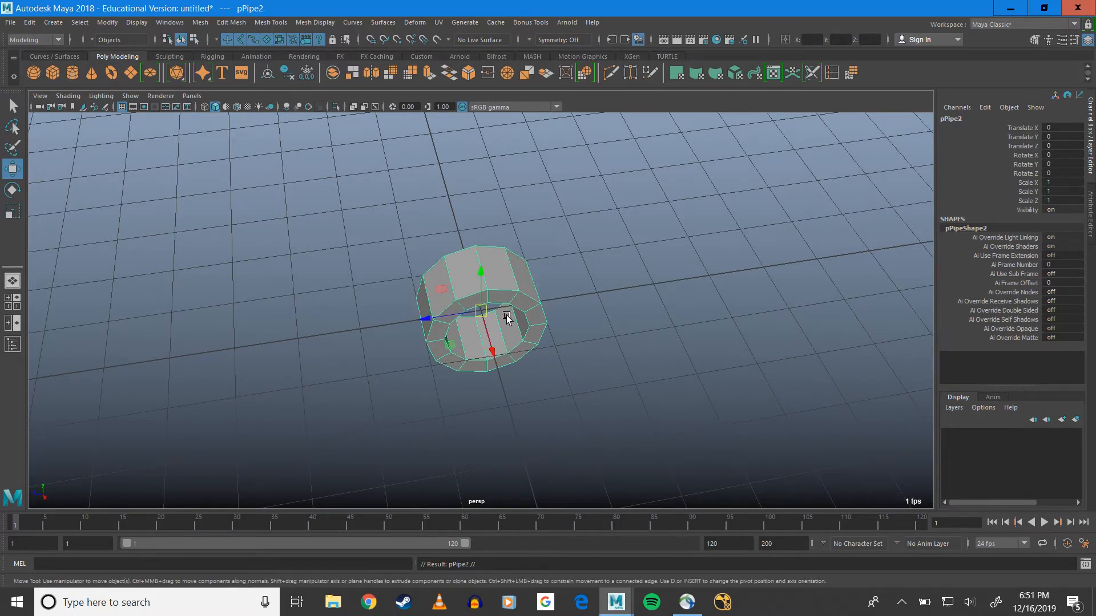
pyautogui.moveTo(496, 424); pyautogui.dragTo(543, 516)
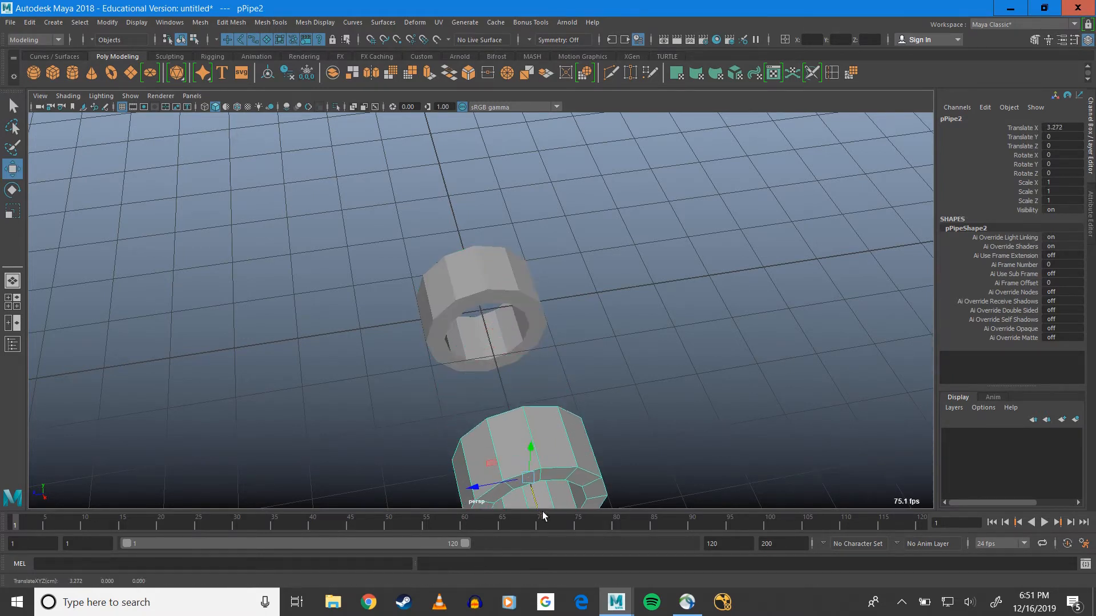
# Select the original pipe and move it away from its duplicate to about -1.25 on X
pyautogui.keyDown('alt'); pyautogui.moveTo(715, 344); pyautogui.dragTo(643, 263, button='middle'); pyautogui.keyUp('alt')
pyautogui.keyDown('alt'); pyautogui.moveTo(643, 262); pyautogui.dragTo(428, 281); pyautogui.keyUp('alt')
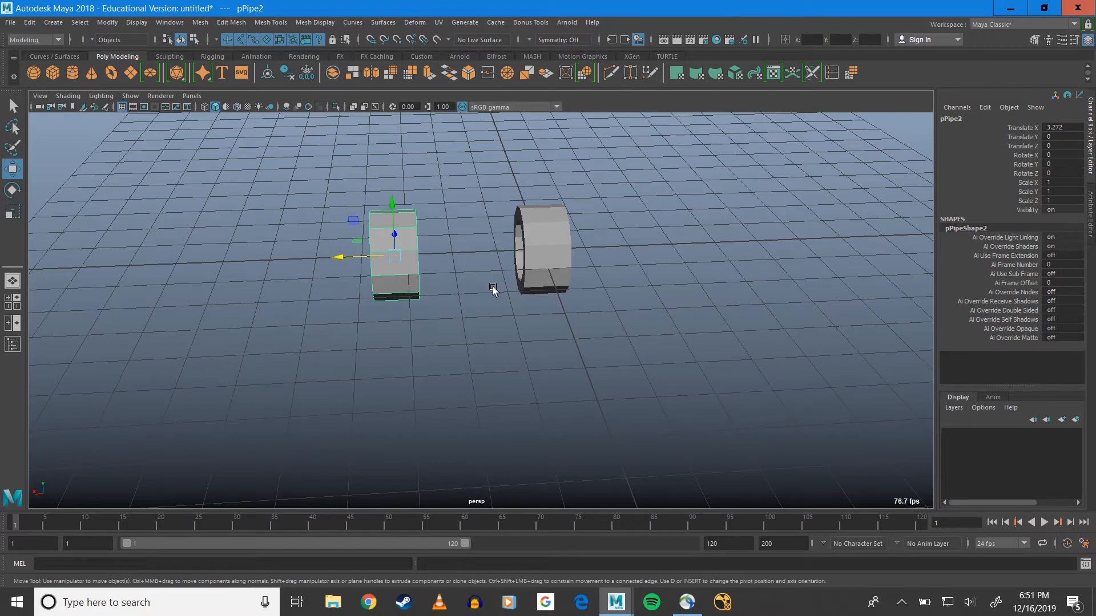
pyautogui.keyDown('alt'); pyautogui.moveTo(602, 288); pyautogui.dragTo(535, 306); pyautogui.keyUp('alt')
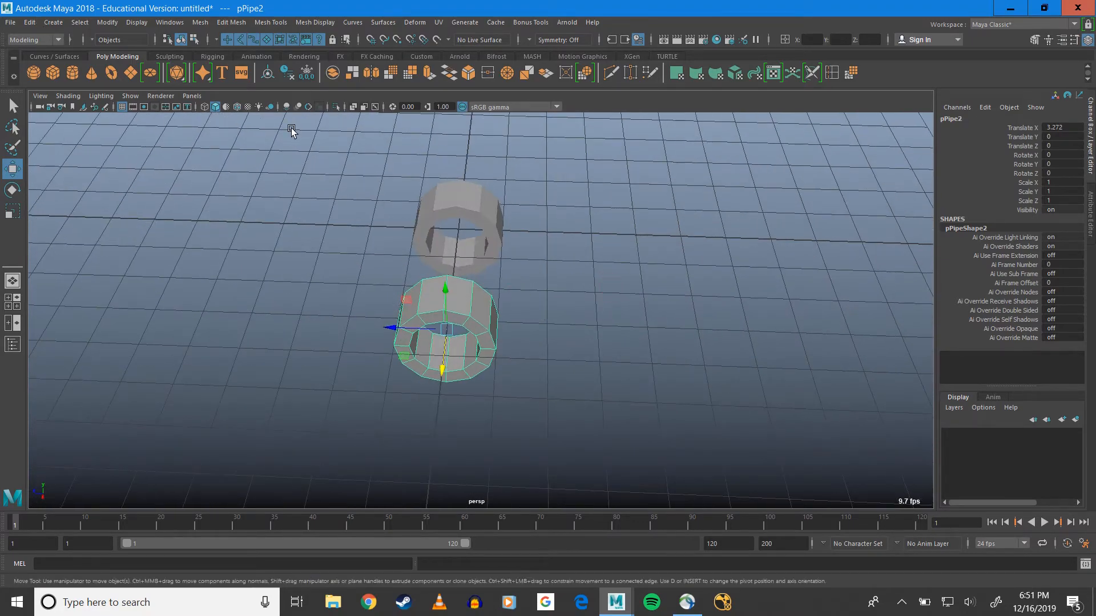
pyautogui.keyDown('alt'); pyautogui.moveTo(513, 283); pyautogui.dragTo(535, 252); pyautogui.keyUp('alt')
pyautogui.click(535, 252)
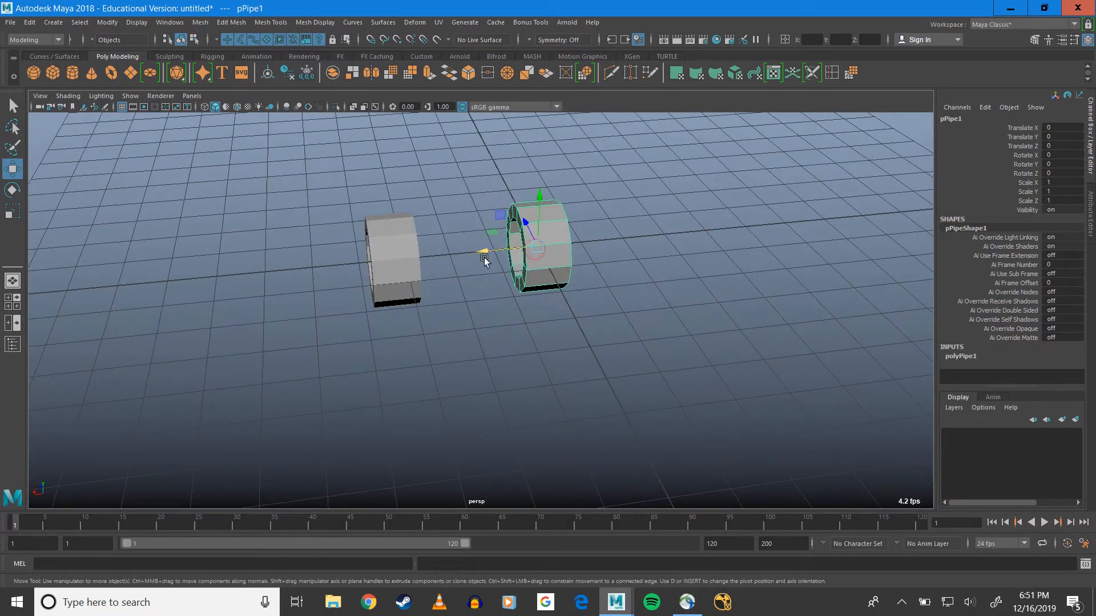
pyautogui.moveTo(485, 251); pyautogui.dragTo(533, 245, button='middle')
# Select both pipes and combine them into a single mesh
pyautogui.keyDown('alt'); pyautogui.moveTo(512, 272); pyautogui.dragTo(626, 264); pyautogui.keyUp('alt')
pyautogui.keyDown('alt'); pyautogui.moveTo(574, 234); pyautogui.dragTo(437, 273); pyautogui.keyUp('alt')
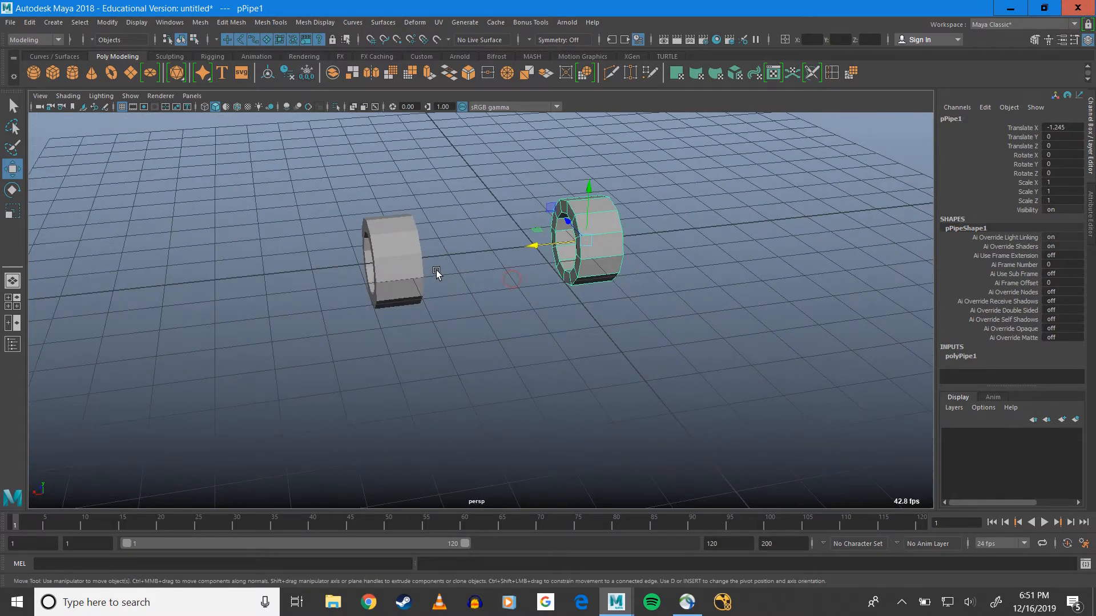
pyautogui.click(404, 261)
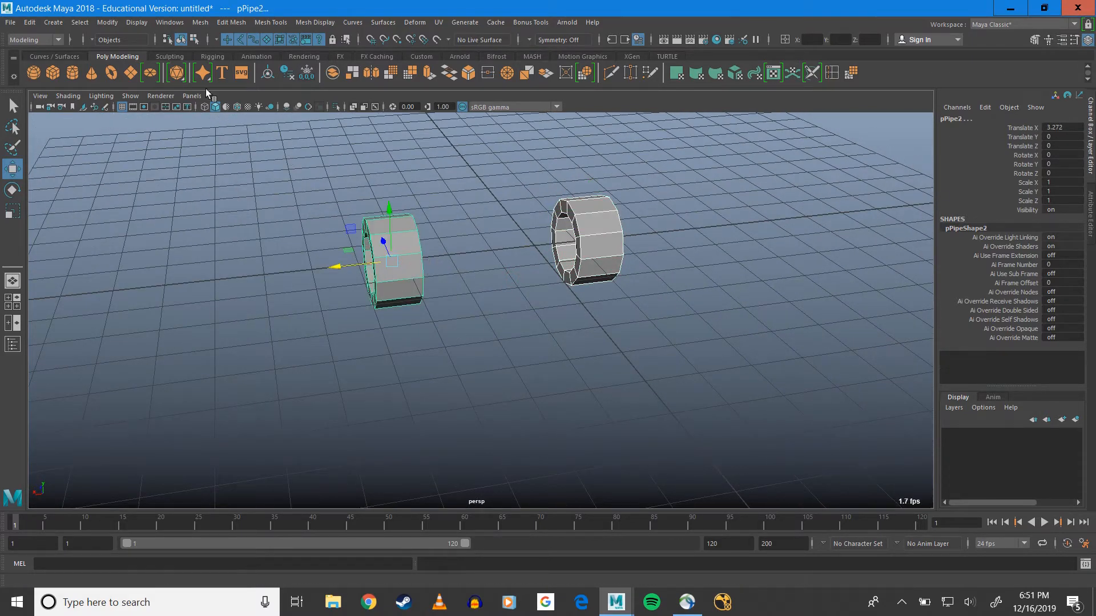
pyautogui.click(201, 22)
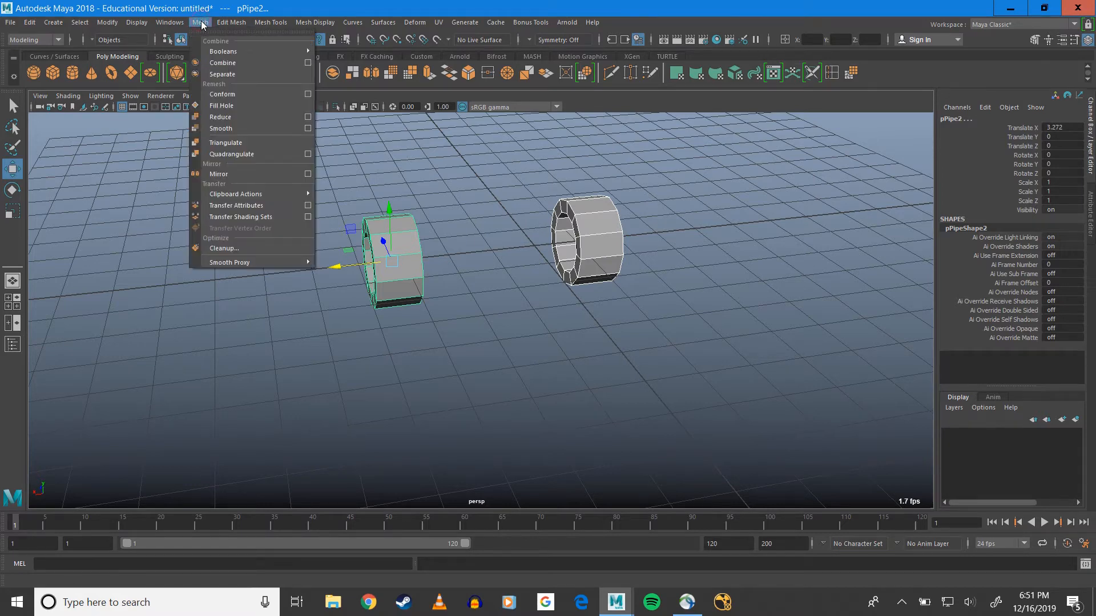
pyautogui.click(227, 61)
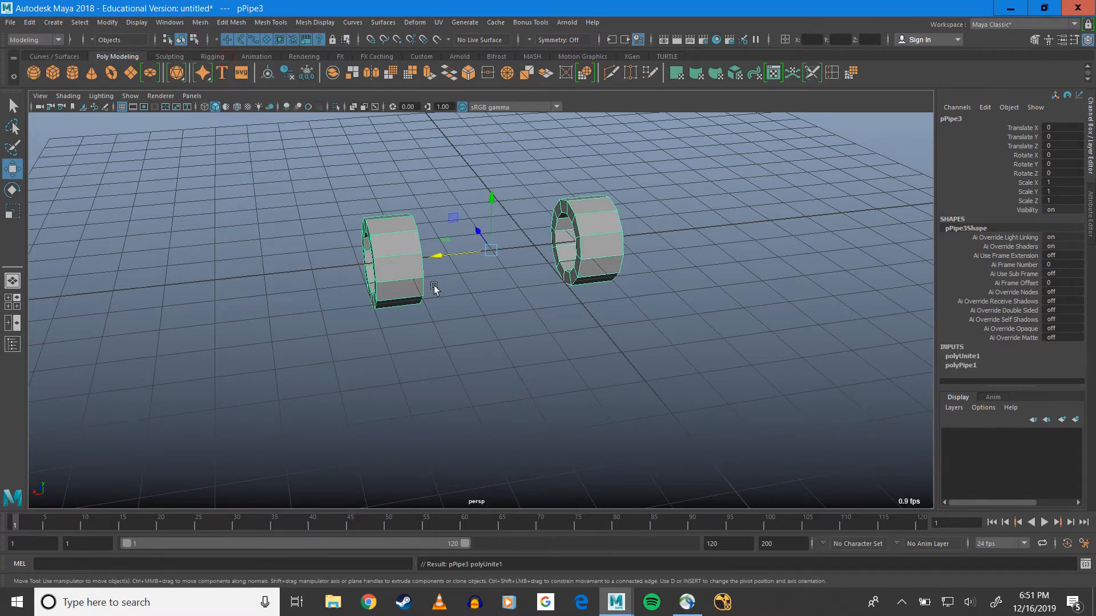
# Switch the combined mesh to face selection and select adjacent end faces on one half of the far pipe's ring
pyautogui.scroll(3, 543, 270)
pyautogui.keyDown('alt'); pyautogui.moveTo(566, 240); pyautogui.dragTo(441, 218); pyautogui.keyUp('alt')
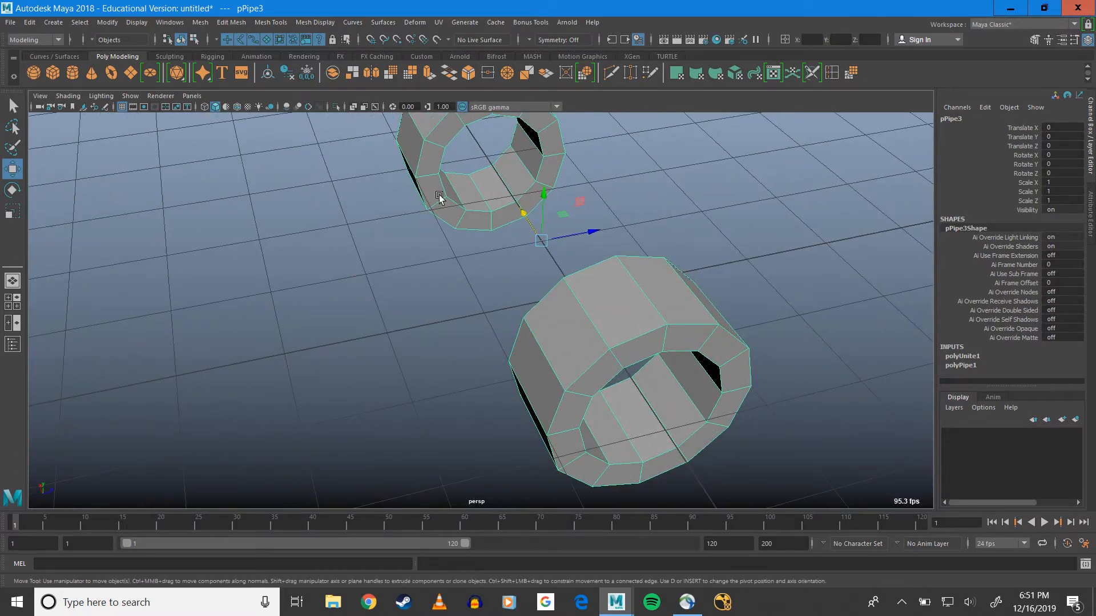
pyautogui.moveTo(439, 194); pyautogui.dragTo(460, 223, button='right')
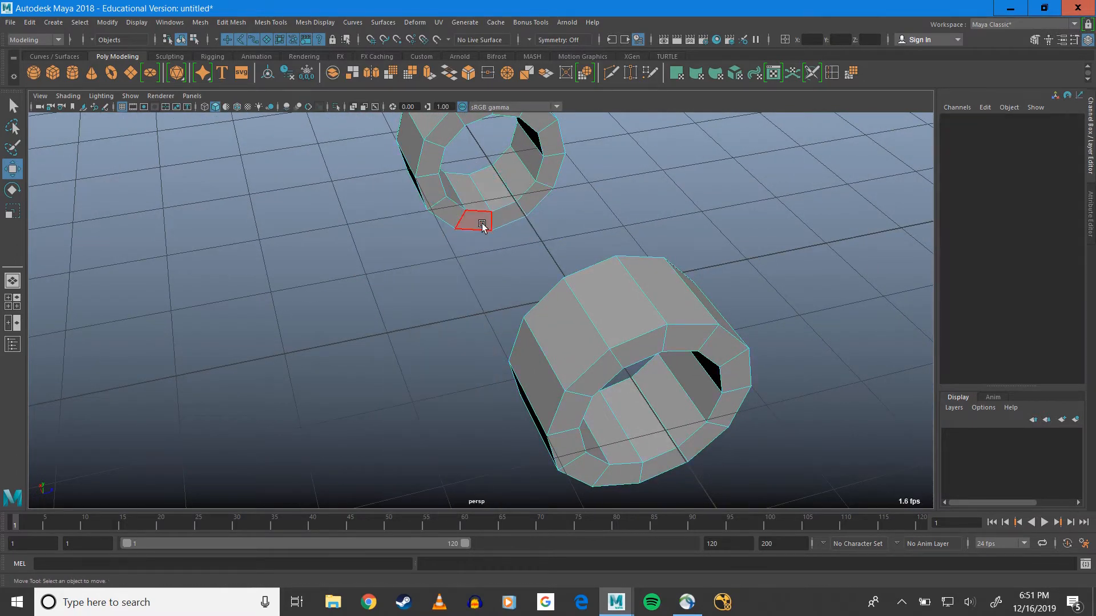
pyautogui.click(475, 222)
pyautogui.keyDown('shift'); pyautogui.click(448, 212); pyautogui.keyUp('shift')
pyautogui.keyDown('shift'); pyautogui.click(432, 192); pyautogui.keyUp('shift')
pyautogui.keyDown('shift'); pyautogui.click(430, 171); pyautogui.keyUp('shift')
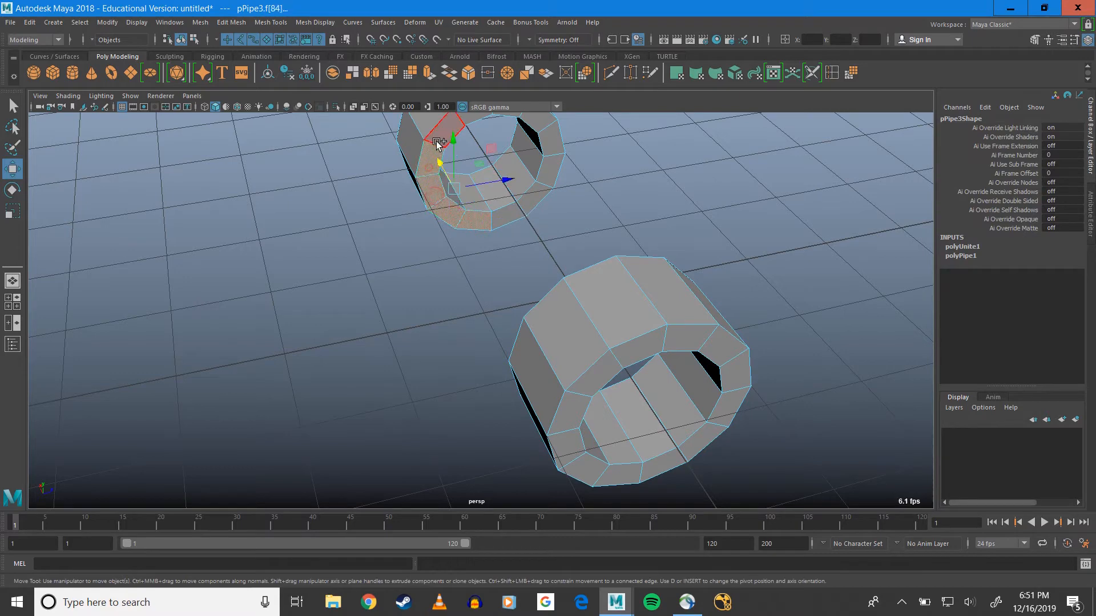
pyautogui.keyDown('shift'); pyautogui.click(437, 142); pyautogui.keyUp('shift')
# Try deleting half of the far pipe's ring of end faces with the Select tool active, and undo the deletion
pyautogui.keyDown('alt'); pyautogui.moveTo(440, 144); pyautogui.dragTo(483, 213); pyautogui.keyUp('alt')
pyautogui.press('q')
pyautogui.keyDown('shift'); pyautogui.click(477, 209); pyautogui.keyUp('shift')
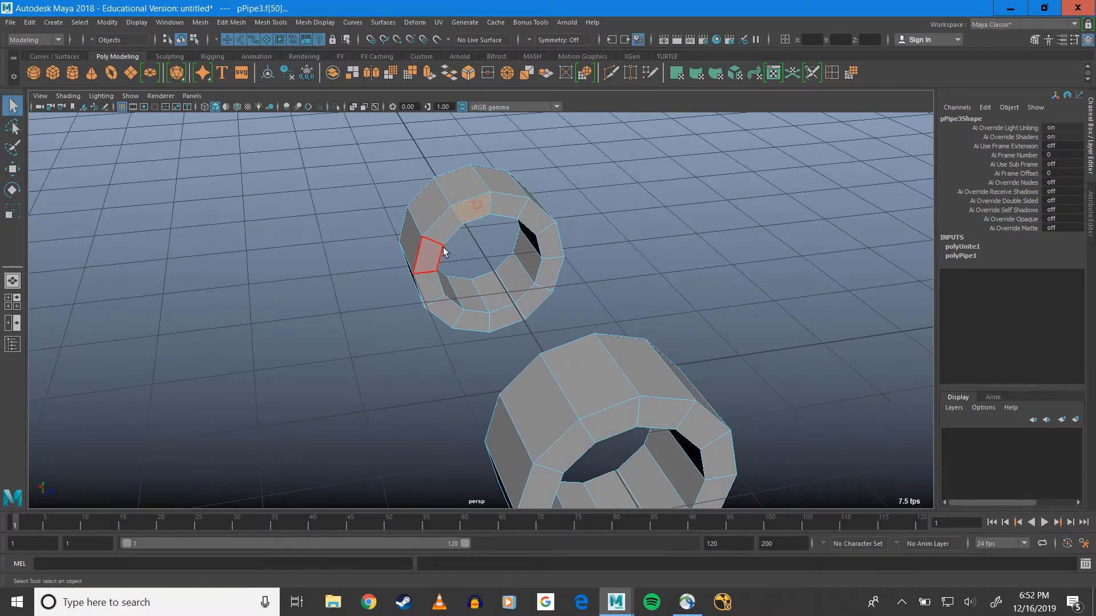
pyautogui.keyDown('shift'); pyautogui.click(446, 310); pyautogui.keyUp('shift')
pyautogui.keyDown('shift'); pyautogui.click(468, 321); pyautogui.keyUp('shift')
pyautogui.press('Delete')
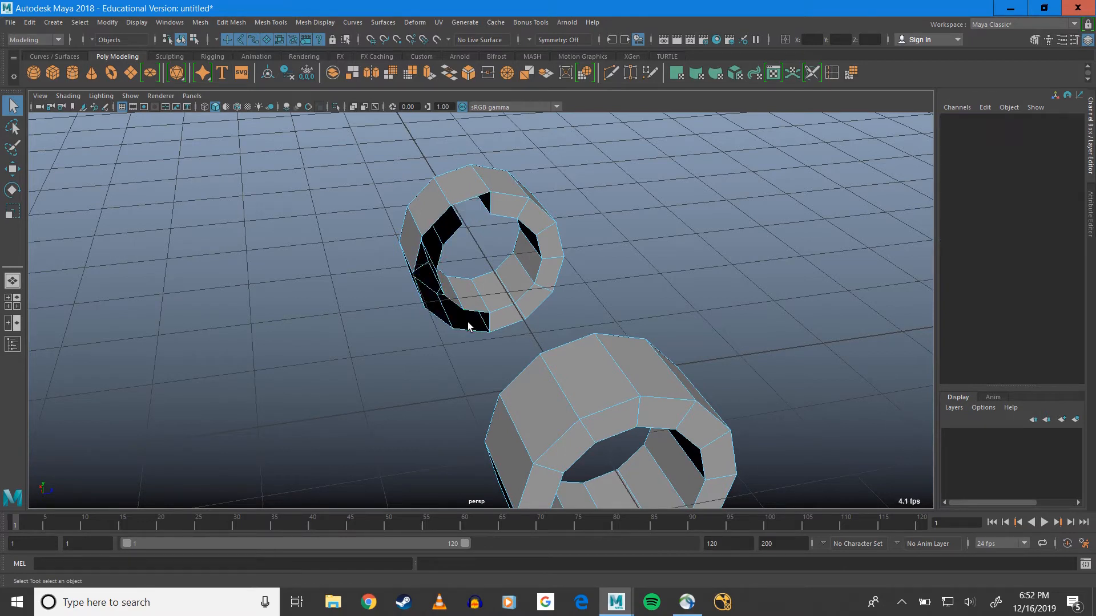
pyautogui.hotkey('ctrl', 'z')
# Select the half ring of end faces on the pipe end facing the other pipe and delete them
pyautogui.moveTo(445, 230); pyautogui.dragTo(382, 207)
pyautogui.keyDown('alt'); pyautogui.moveTo(491, 291); pyautogui.dragTo(574, 272); pyautogui.keyUp('alt')
pyautogui.keyDown('shift'); pyautogui.click(574, 272); pyautogui.keyUp('shift')
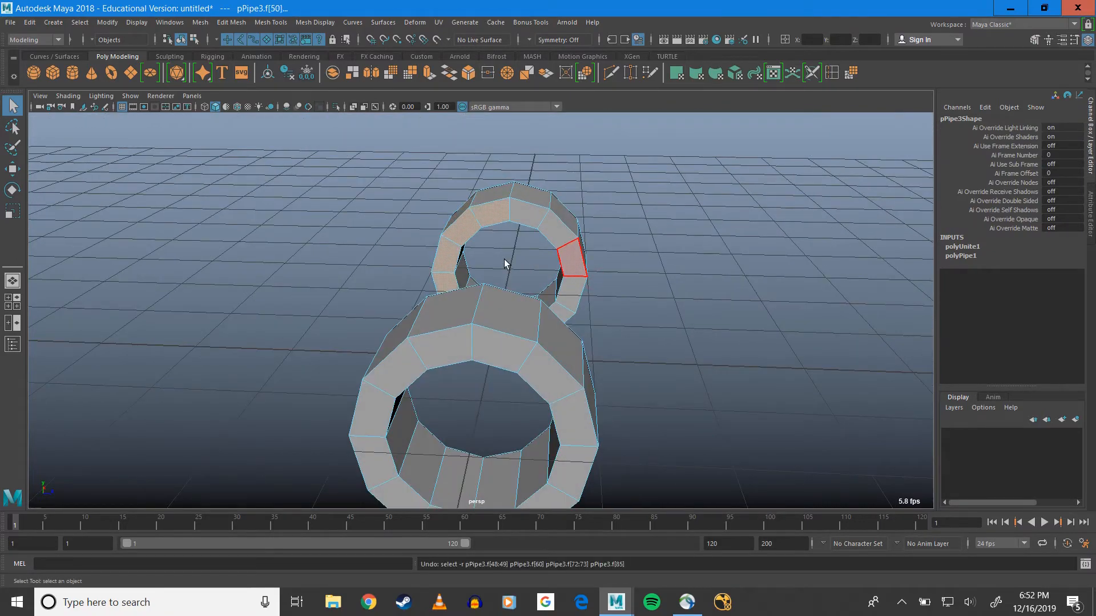
pyautogui.keyDown('alt'); pyautogui.moveTo(505, 259); pyautogui.dragTo(523, 293); pyautogui.keyUp('alt')
pyautogui.click(523, 293)
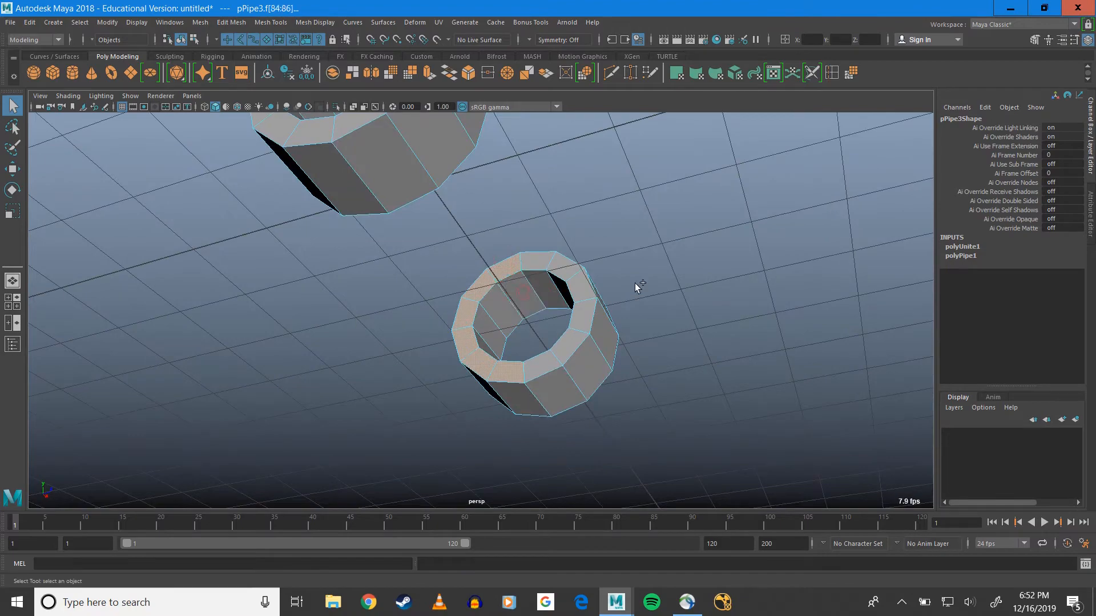
pyautogui.keyDown('alt'); pyautogui.moveTo(574, 217); pyautogui.dragTo(392, 247); pyautogui.keyUp('alt')
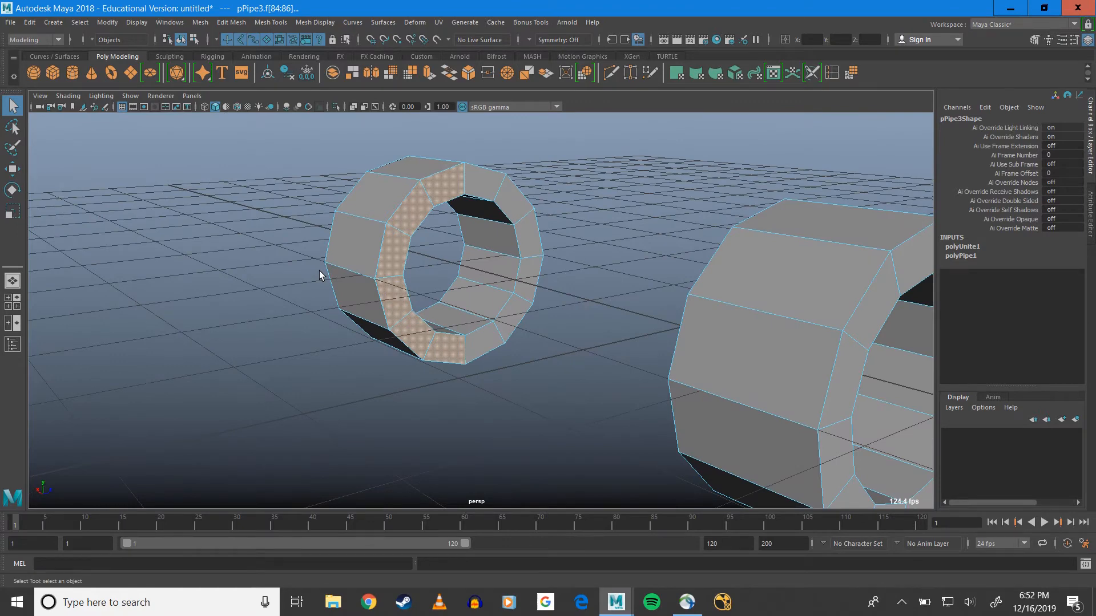
pyautogui.press('Delete')
pyautogui.keyDown('alt'); pyautogui.moveTo(420, 320); pyautogui.dragTo(382, 328); pyautogui.keyUp('alt')
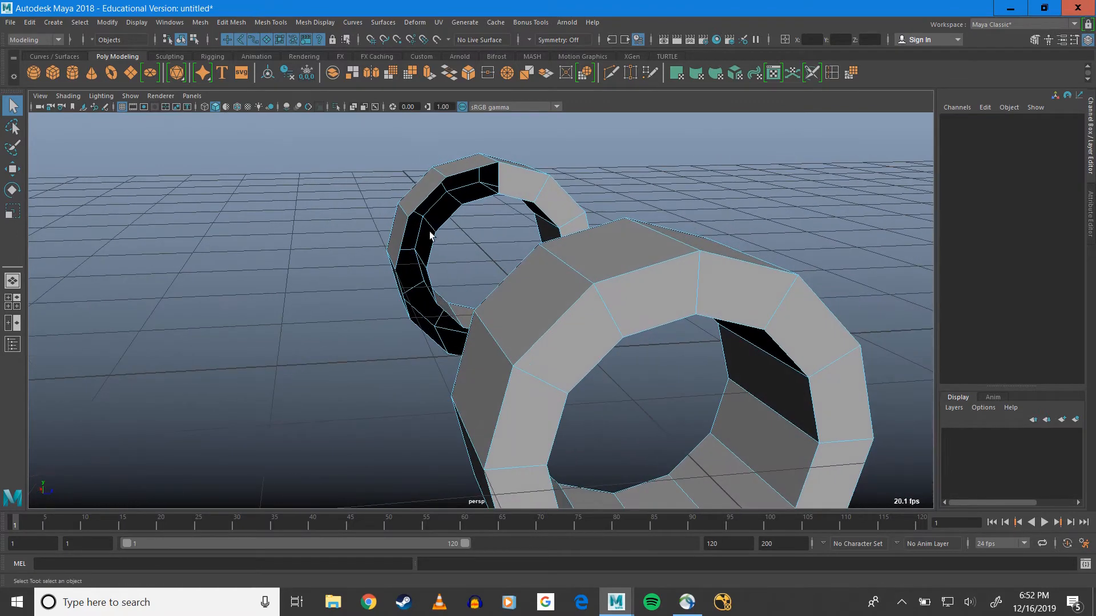
# Delete the matching half ring of end faces on the opposite pipe's facing end
pyautogui.keyDown('alt'); pyautogui.moveTo(437, 351); pyautogui.dragTo(601, 280); pyautogui.keyUp('alt')
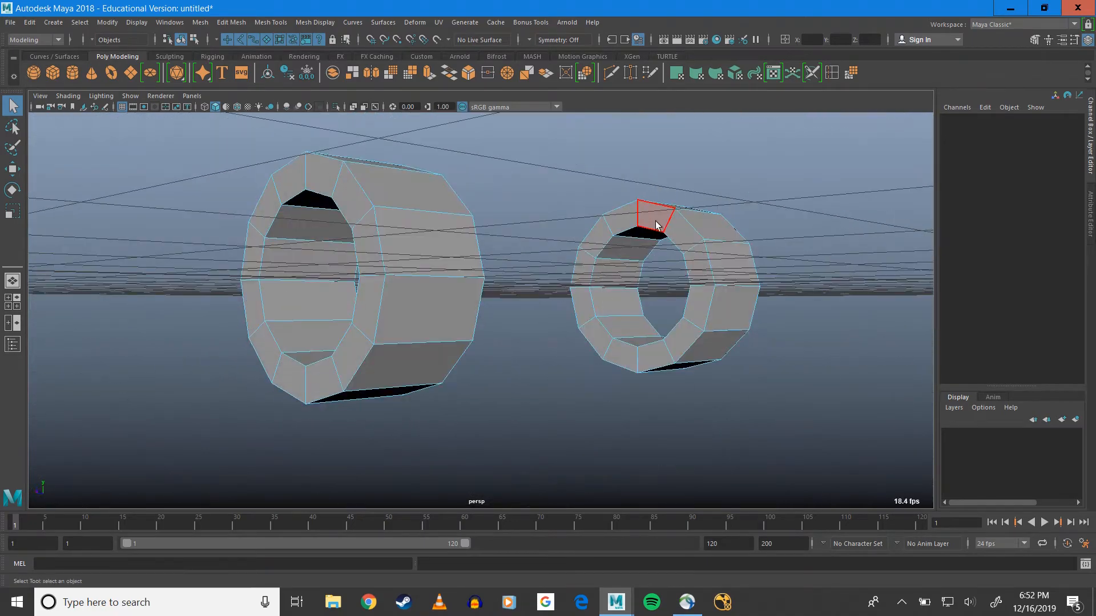
pyautogui.moveTo(656, 223)
pyautogui.mouseDown()
pyautogui.moveTo(700, 256)
pyautogui.moveTo(701, 297)
pyautogui.moveTo(686, 342)
pyautogui.moveTo(660, 364)
pyautogui.mouseUp()
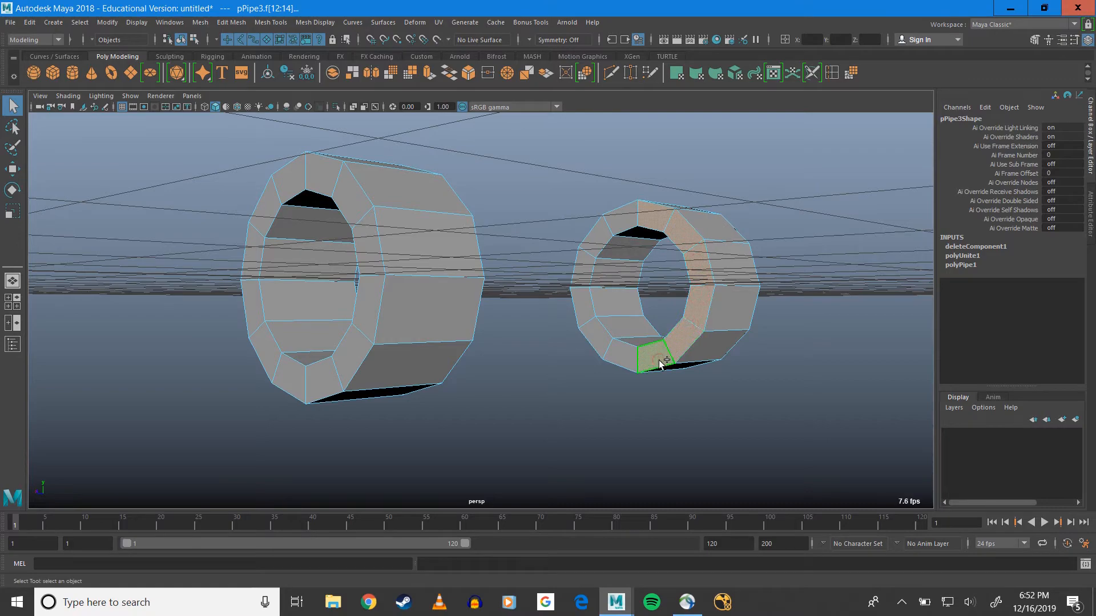
pyautogui.press('Delete')
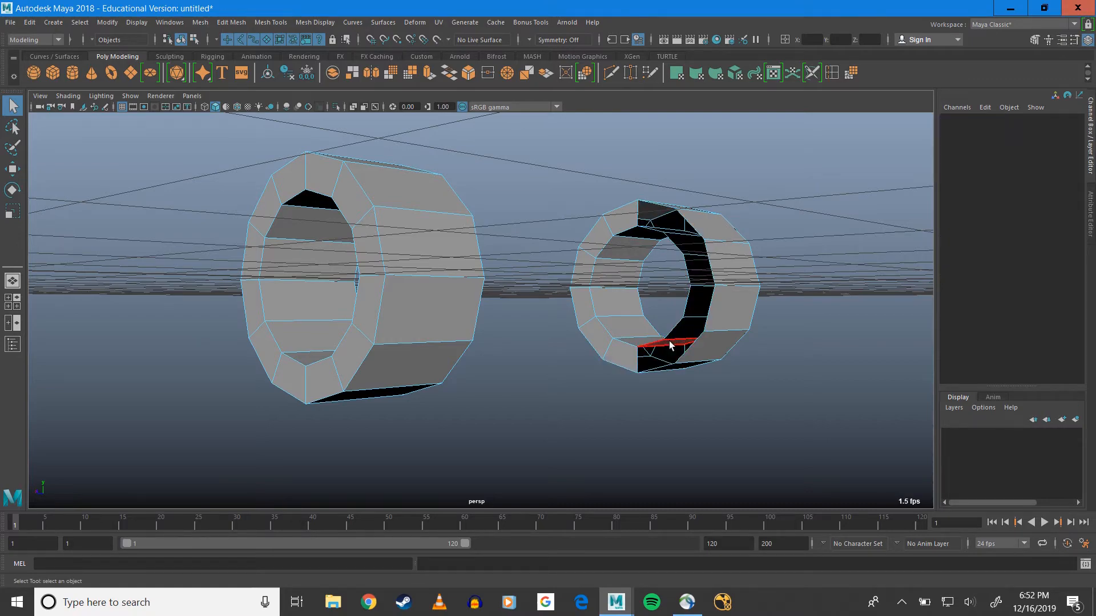
pyautogui.keyDown('alt'); pyautogui.moveTo(734, 308); pyautogui.dragTo(368, 294); pyautogui.keyUp('alt')
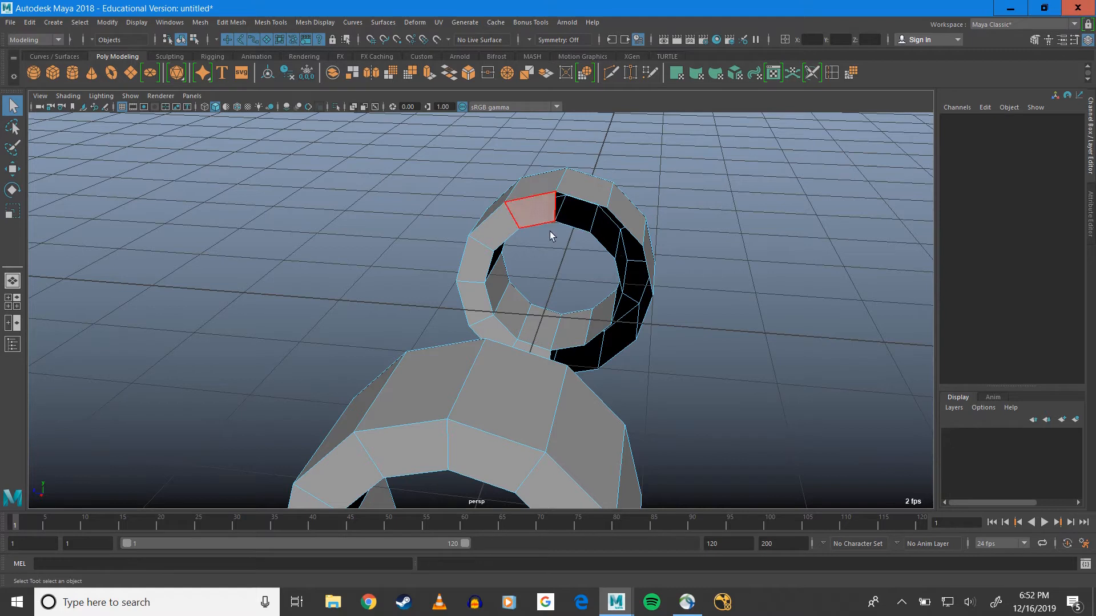
pyautogui.click(535, 210)
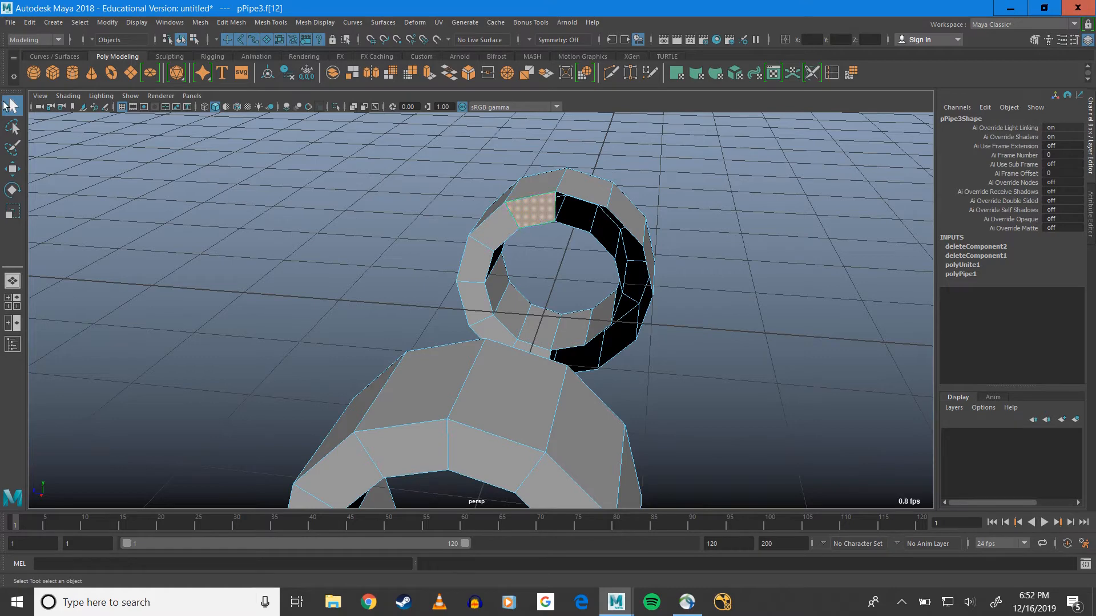
pyautogui.keyDown('shift'); pyautogui.click(490, 229); pyautogui.keyUp('shift')
pyautogui.keyDown('shift'); pyautogui.click(476, 263); pyautogui.keyUp('shift')
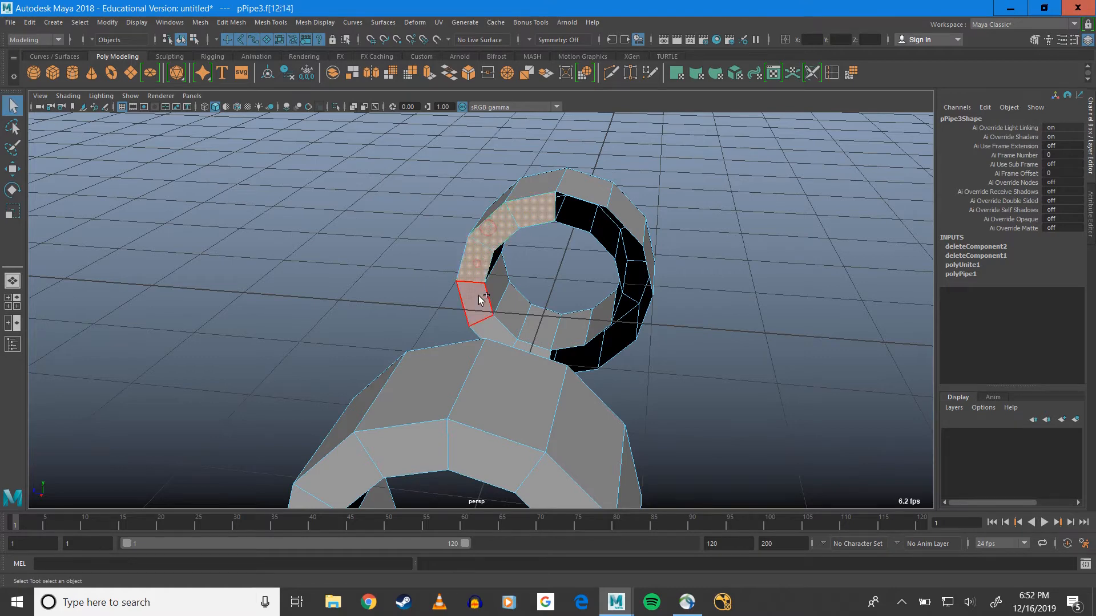
pyautogui.keyDown('shift'); pyautogui.click(479, 295); pyautogui.keyUp('shift')
pyautogui.keyDown('shift'); pyautogui.click(501, 328); pyautogui.keyUp('shift')
pyautogui.press('Delete')
# Switch to edge selection and select the border edge loop around the half-ring opening of the far pipe
pyautogui.keyDown('alt'); pyautogui.moveTo(704, 317); pyautogui.dragTo(893, 325); pyautogui.keyUp('alt')
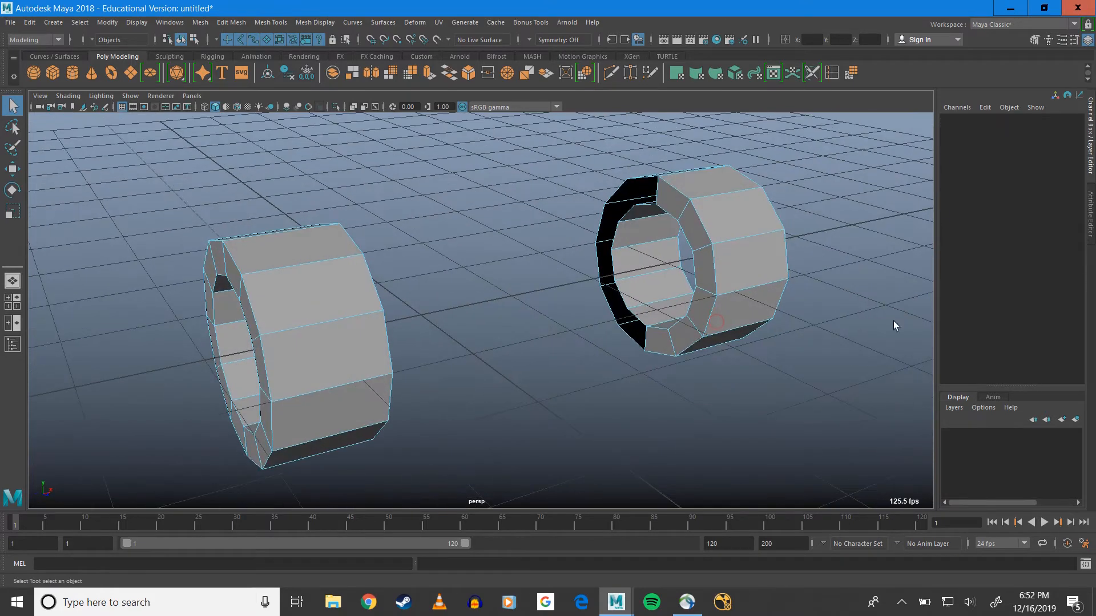
pyautogui.moveTo(621, 218); pyautogui.dragTo(629, 193, button='right')
pyautogui.keyDown('alt'); pyautogui.moveTo(629, 193); pyautogui.dragTo(697, 203); pyautogui.keyUp('alt')
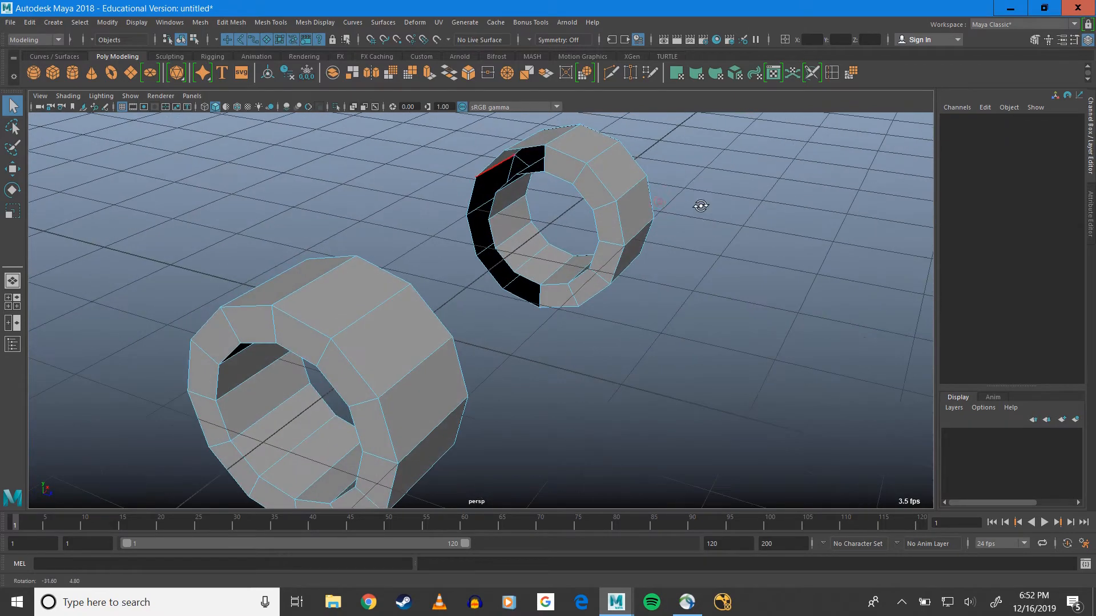
pyautogui.doubleClick(529, 175)
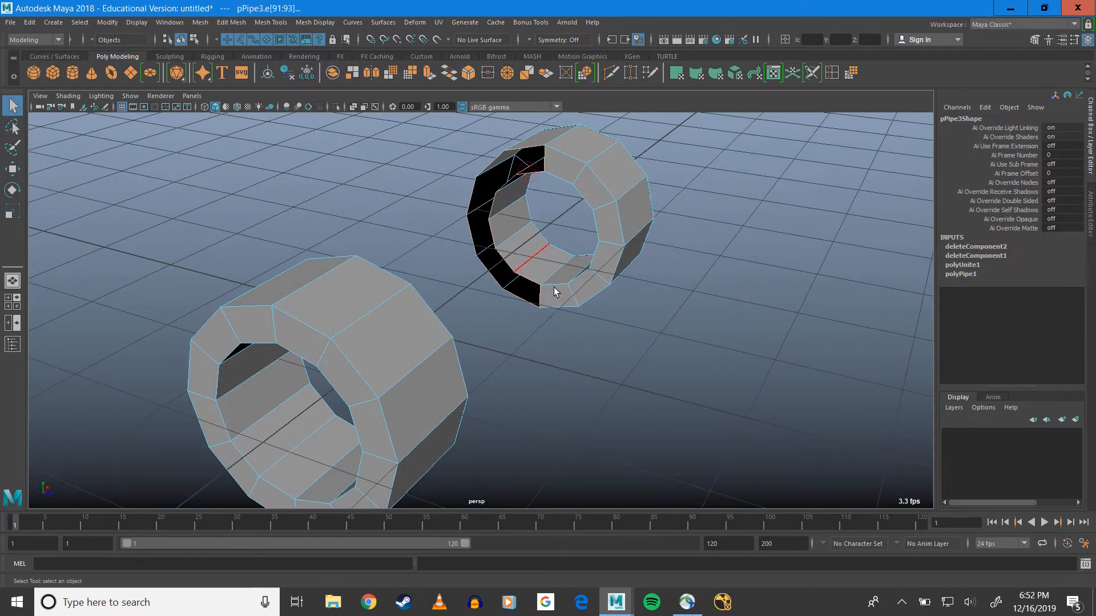
# Add the border edge loop of the other pipe's facing half-ring opening to the selection
pyautogui.keyDown('alt'); pyautogui.moveTo(558, 288); pyautogui.dragTo(400, 284); pyautogui.keyUp('alt')
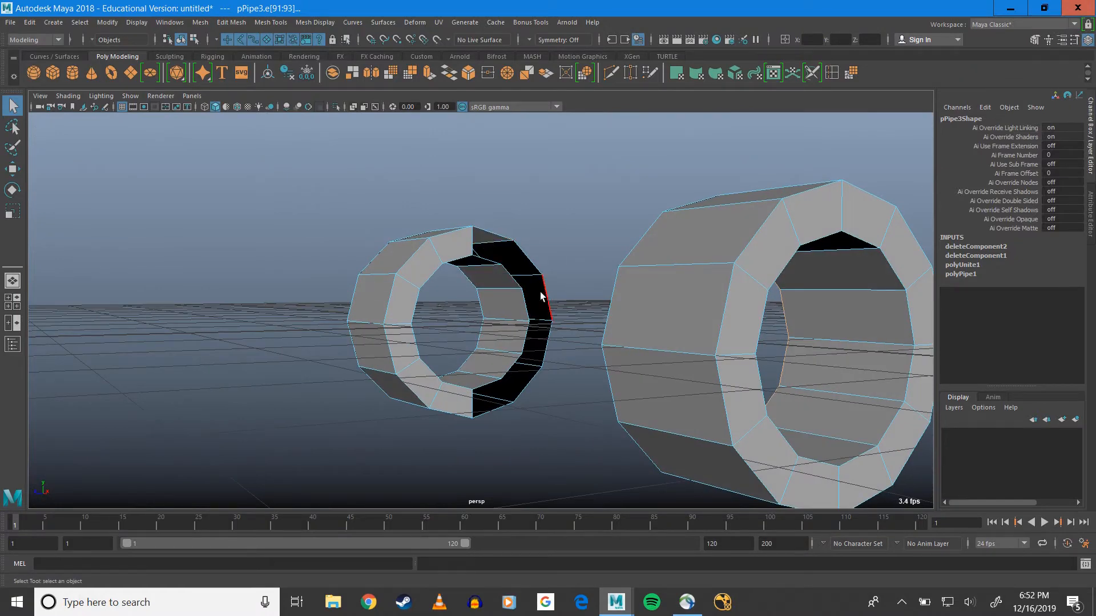
pyautogui.scroll(6, 515, 275)
pyautogui.keyDown('alt'); pyautogui.moveTo(592, 260); pyautogui.dragTo(570, 398, button='middle'); pyautogui.keyUp('alt')
pyautogui.keyDown('alt'); pyautogui.moveTo(527, 269); pyautogui.dragTo(517, 273); pyautogui.keyUp('alt')
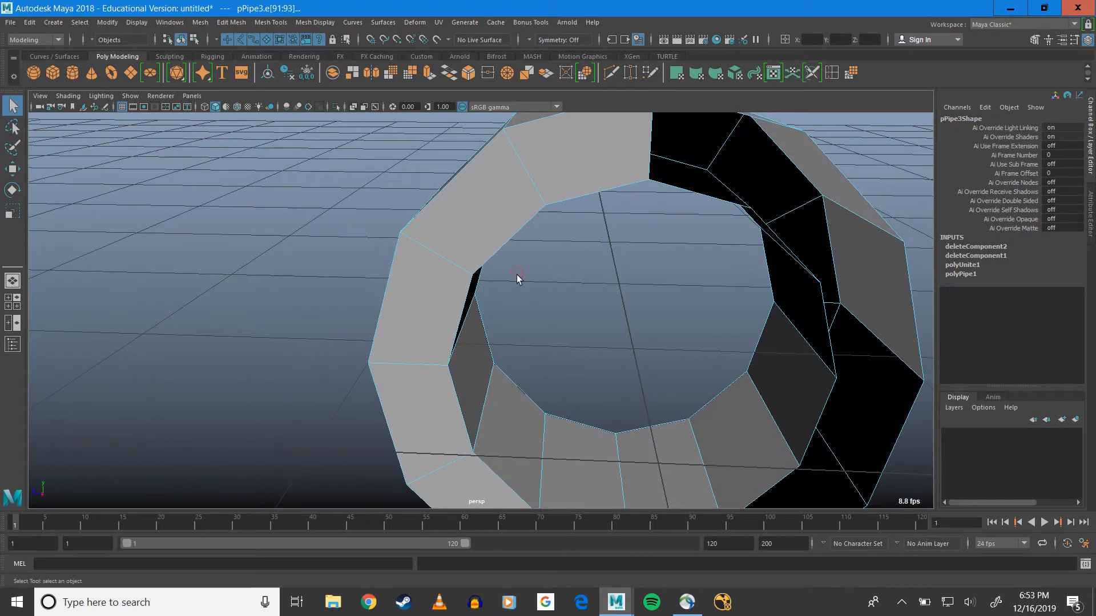
pyautogui.keyDown('shift'); pyautogui.doubleClick(683, 186); pyautogui.keyUp('shift')
pyautogui.scroll(-4, 741, 246)
pyautogui.keyDown('alt'); pyautogui.moveTo(768, 297); pyautogui.dragTo(652, 302); pyautogui.keyUp('alt')
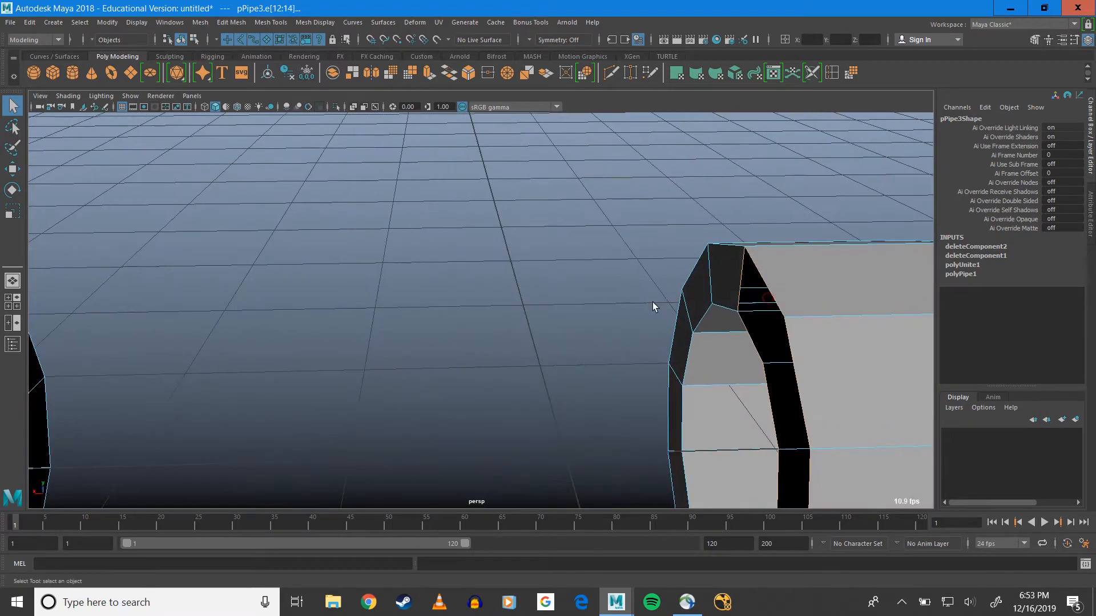
# Bridge the two selected border loops with a linear path, automatic direction and 0 divisions
pyautogui.scroll(-5, 557, 323)
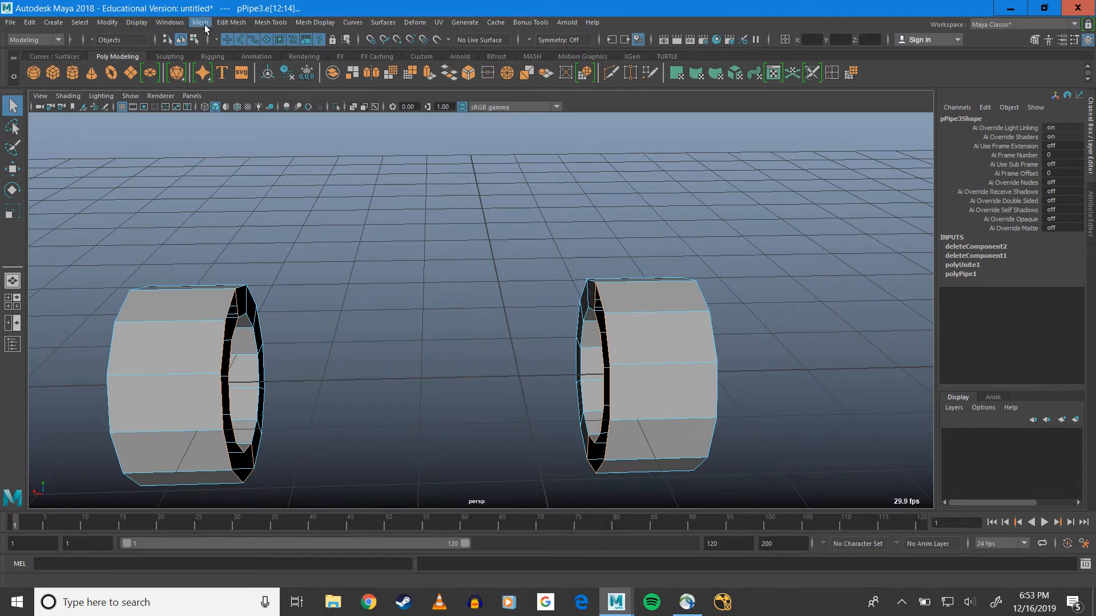
pyautogui.click(223, 23)
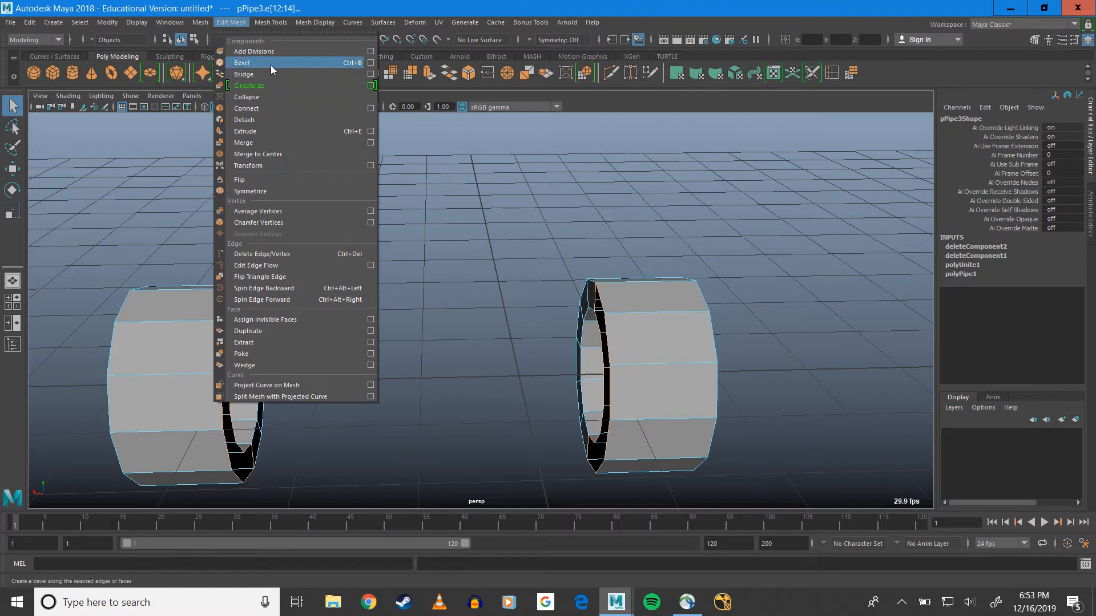
pyautogui.click(371, 74)
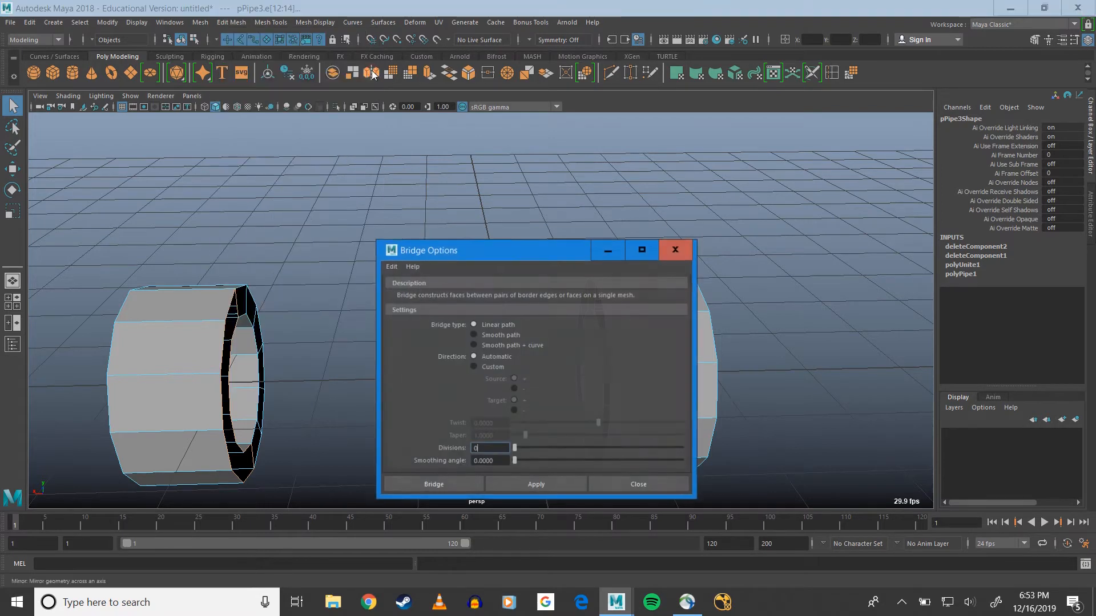
pyautogui.moveTo(497, 252); pyautogui.dragTo(460, 107)
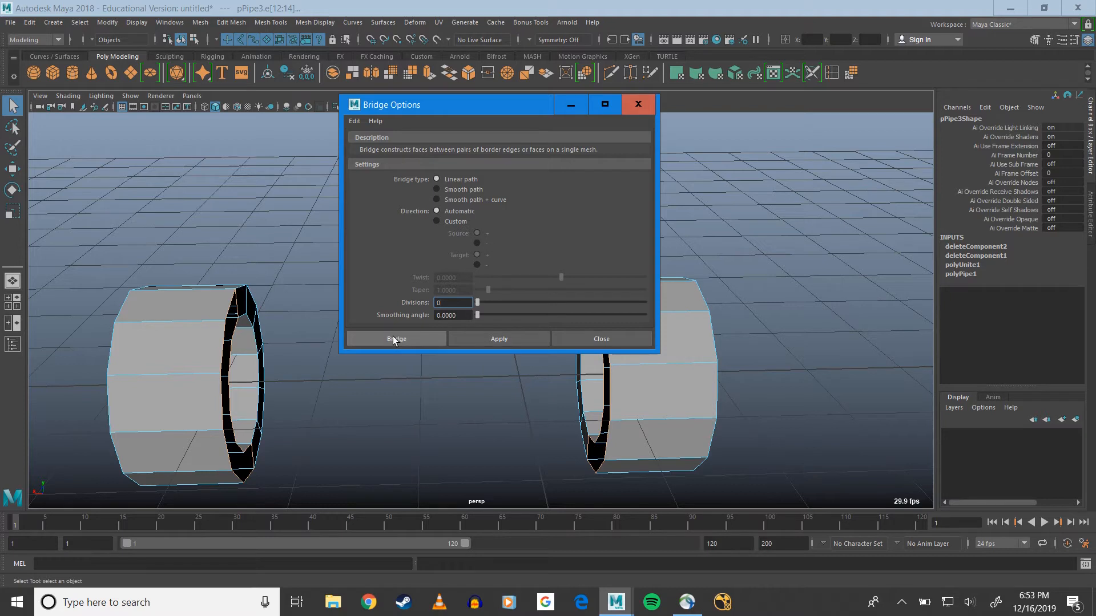
pyautogui.click(393, 339)
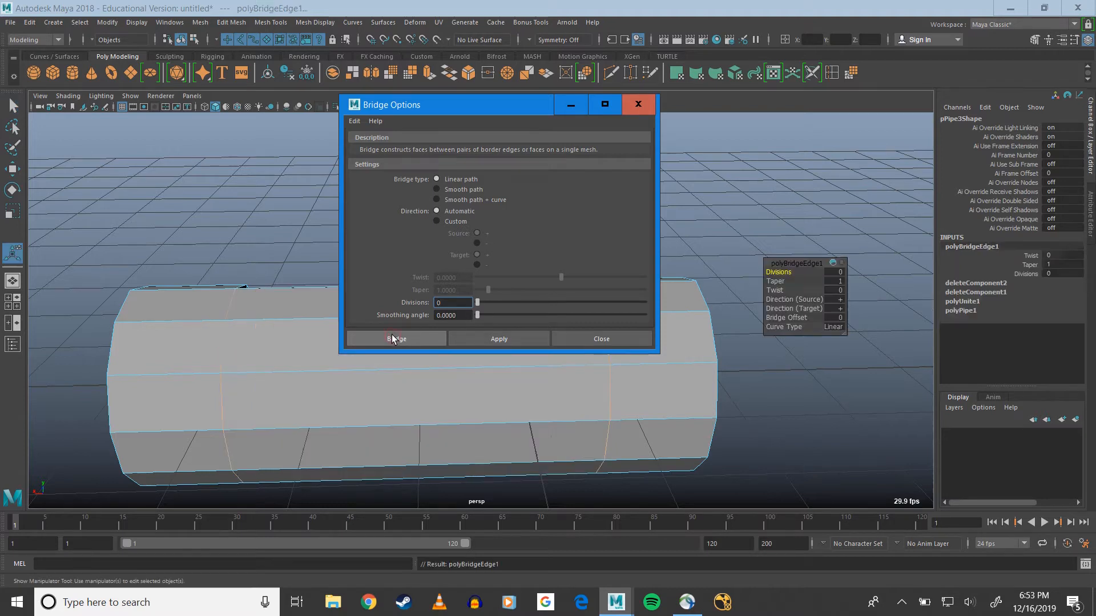
# Switch to face selection and select the outer side faces on the bridged half of one end pipe
pyautogui.keyDown('alt'); pyautogui.moveTo(320, 352); pyautogui.dragTo(521, 337); pyautogui.keyUp('alt')
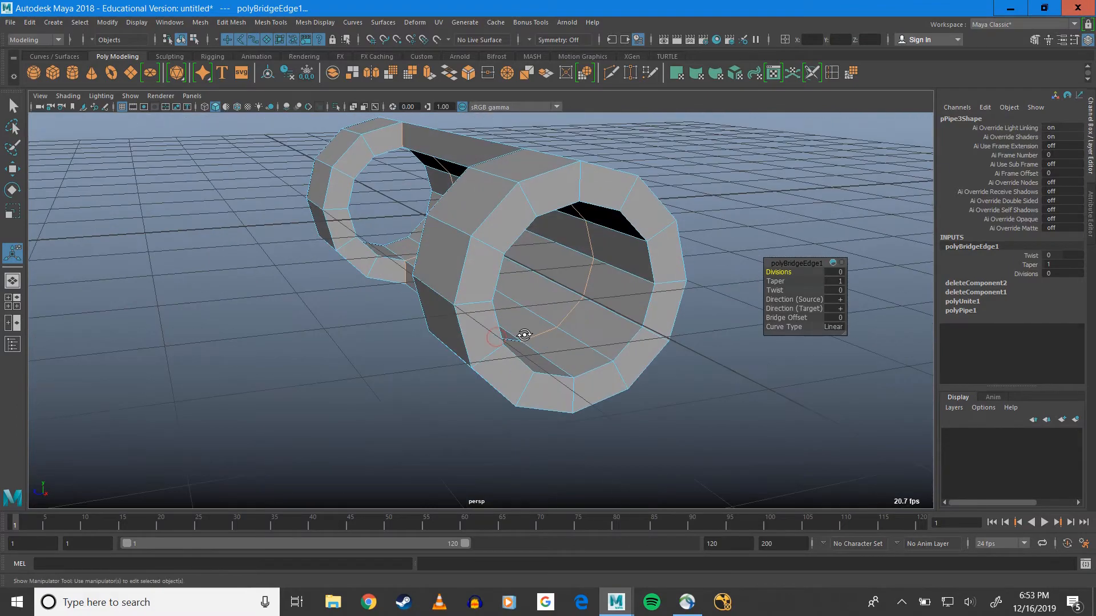
pyautogui.keyDown('alt'); pyautogui.moveTo(519, 299); pyautogui.dragTo(362, 286); pyautogui.keyUp('alt')
pyautogui.moveTo(357, 254); pyautogui.dragTo(357, 287, button='right')
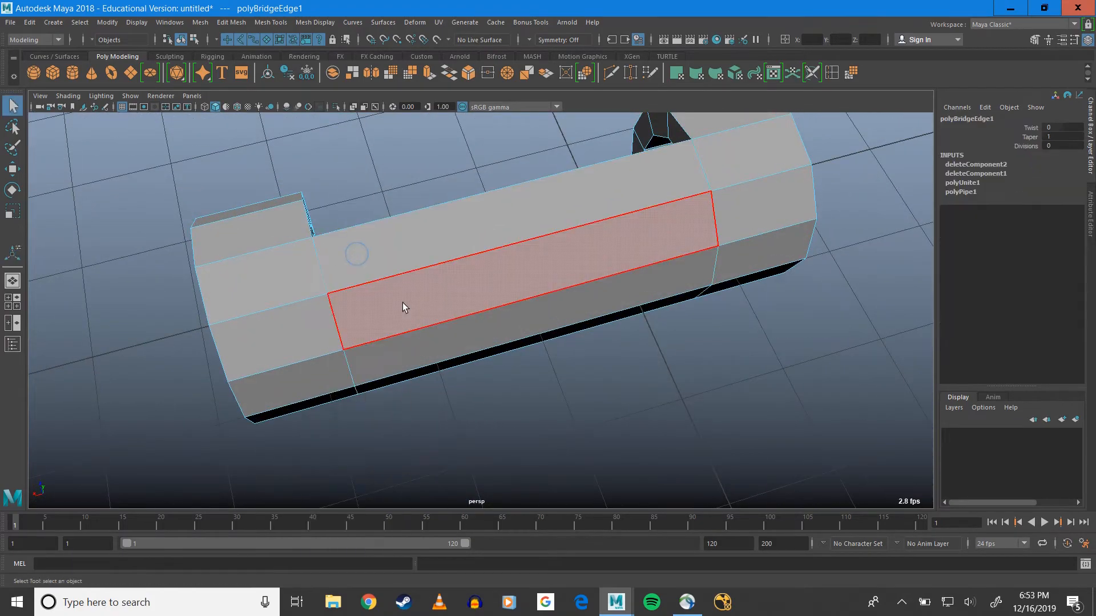
pyautogui.keyDown('alt'); pyautogui.moveTo(404, 306); pyautogui.dragTo(558, 262); pyautogui.keyUp('alt')
pyautogui.click(460, 221)
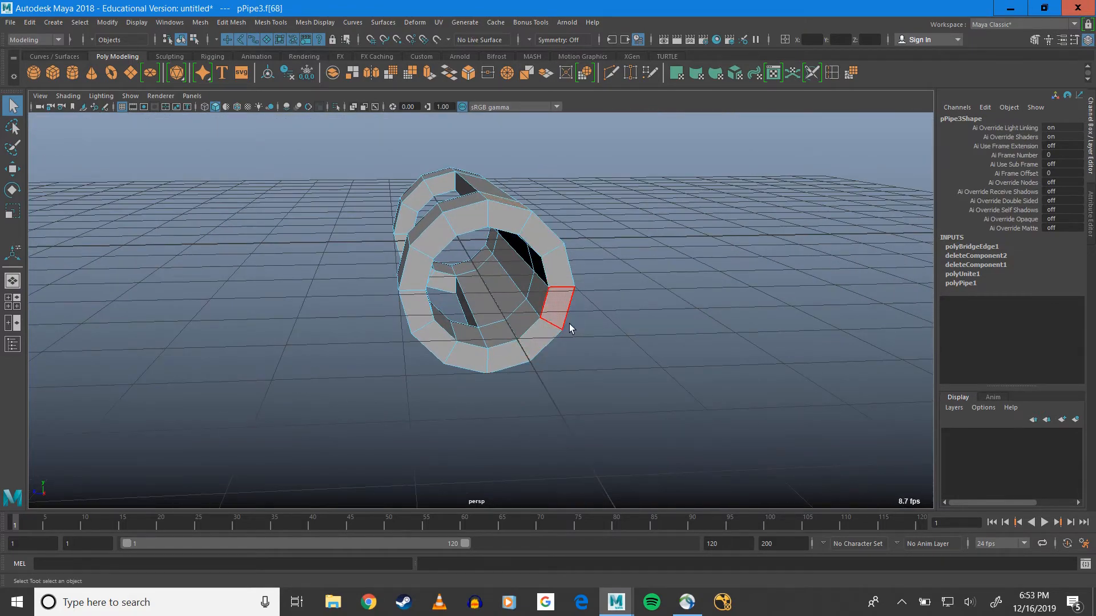
pyautogui.keyDown('alt'); pyautogui.moveTo(572, 327); pyautogui.dragTo(514, 294); pyautogui.keyUp('alt')
pyautogui.keyDown('alt'); pyautogui.moveTo(460, 232); pyautogui.dragTo(485, 309); pyautogui.keyUp('alt')
pyautogui.keyDown('alt'); pyautogui.moveTo(445, 389); pyautogui.dragTo(441, 295); pyautogui.keyUp('alt')
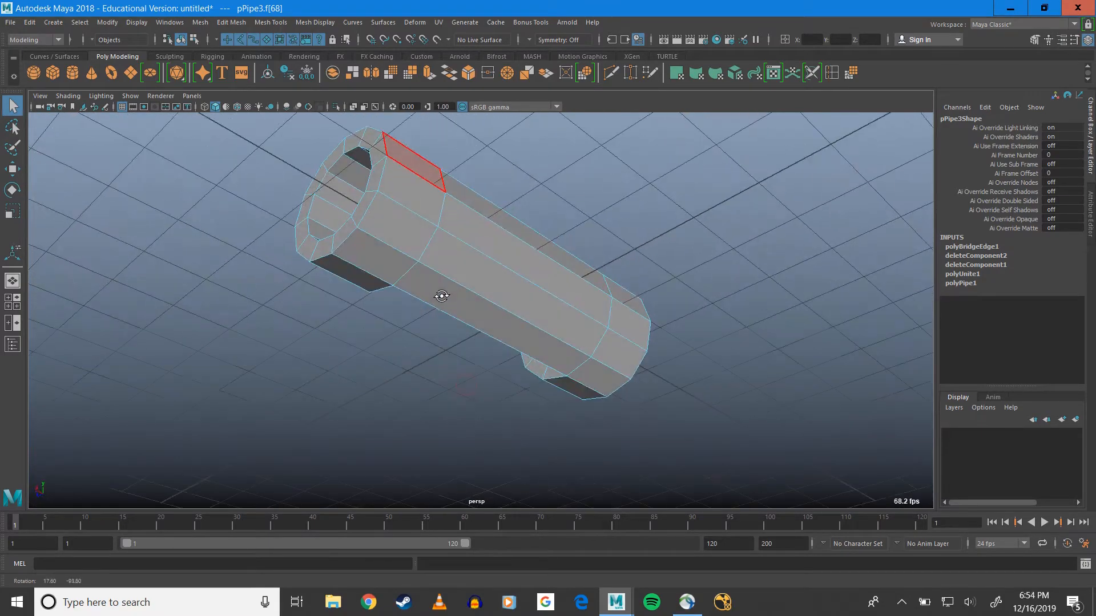
pyautogui.keyDown('shift'); pyautogui.doubleClick(386, 266); pyautogui.keyUp('shift')
pyautogui.keyDown('alt'); pyautogui.moveTo(446, 201); pyautogui.dragTo(435, 284); pyautogui.keyUp('alt')
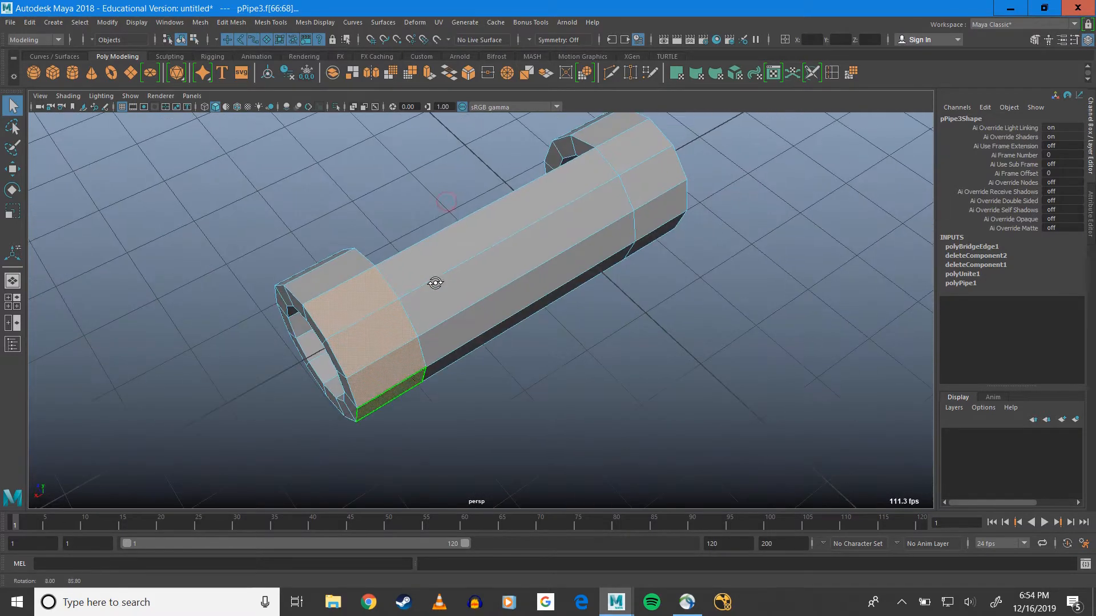
# Add the outer faces of the bridged connecting section to the face selection
pyautogui.keyDown('shift'); pyautogui.click(426, 259); pyautogui.keyUp('shift')
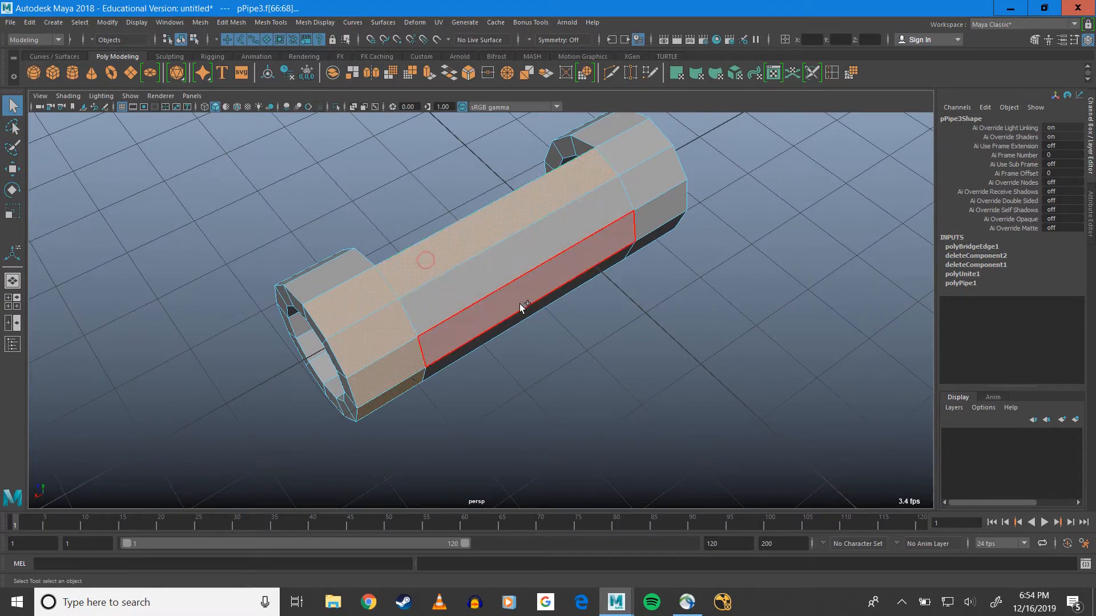
pyautogui.keyDown('alt'); pyautogui.moveTo(549, 341); pyautogui.dragTo(516, 259); pyautogui.keyUp('alt')
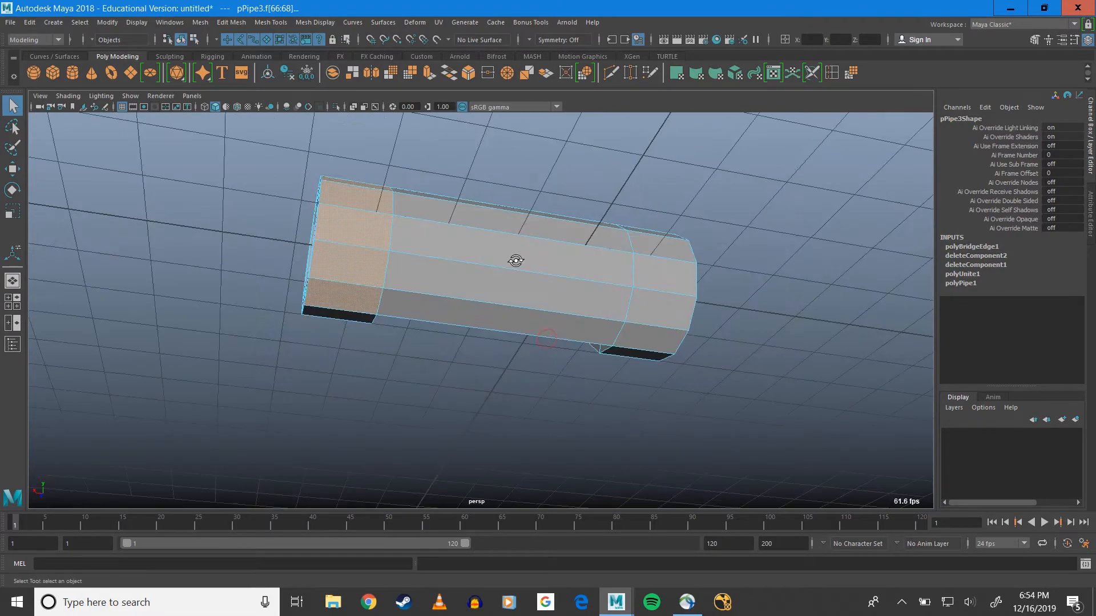
pyautogui.keyDown('shift'); pyautogui.click(487, 314); pyautogui.keyUp('shift')
pyautogui.keyDown('alt'); pyautogui.moveTo(533, 302); pyautogui.dragTo(560, 379); pyautogui.keyUp('alt')
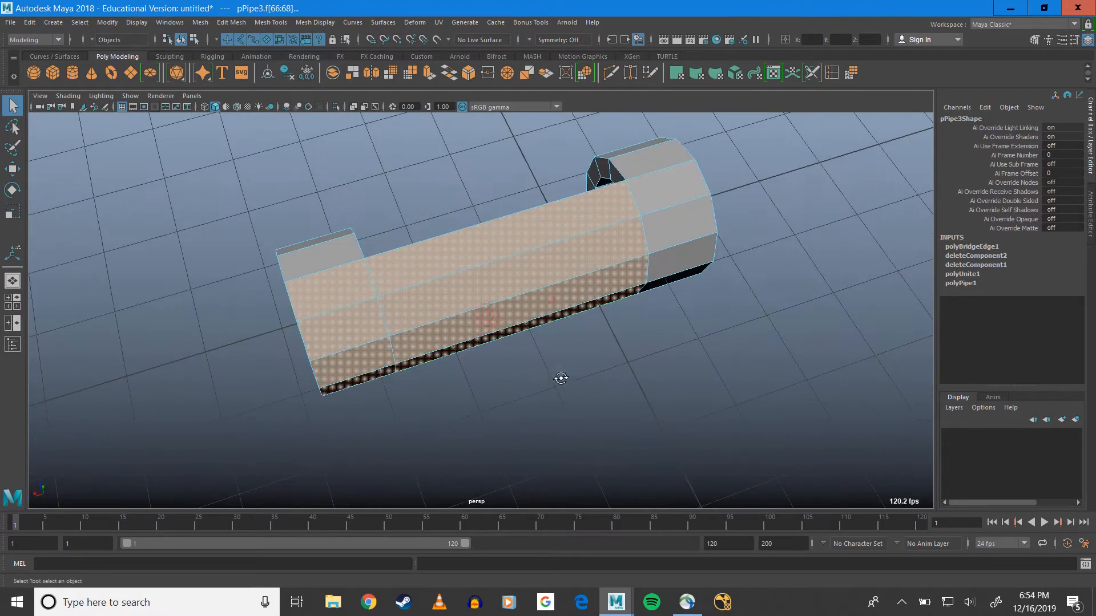
# Add the matching half ring of outer side faces on the opposite end pipe to the selection
pyautogui.keyDown('shift'); pyautogui.click(648, 187); pyautogui.keyUp('shift')
pyautogui.keyDown('alt'); pyautogui.moveTo(697, 281); pyautogui.dragTo(665, 252); pyautogui.keyUp('alt')
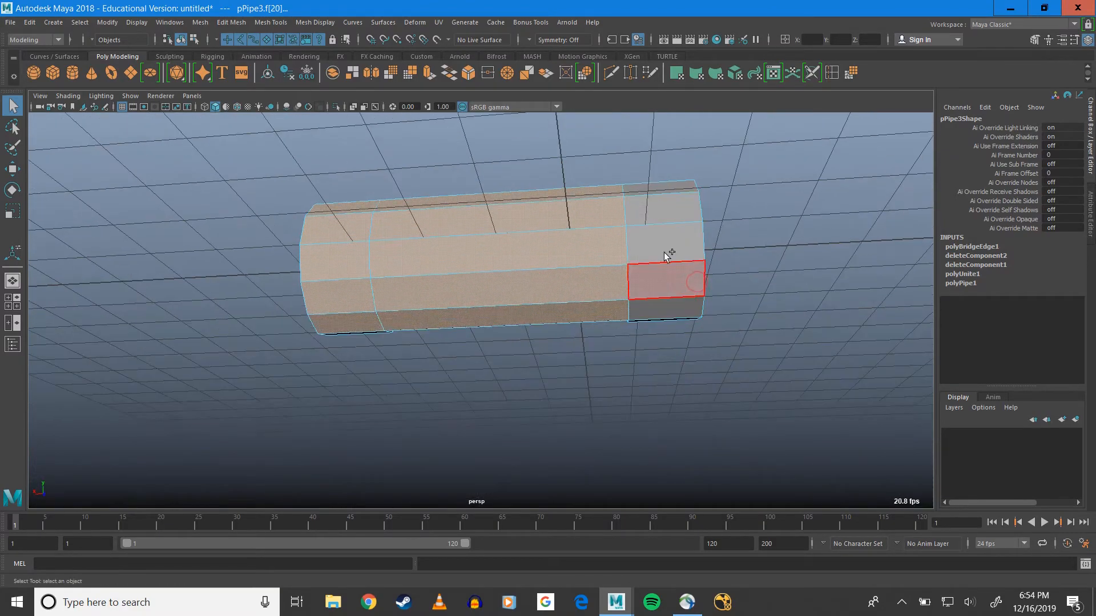
pyautogui.keyDown('shift'); pyautogui.click(667, 306); pyautogui.keyUp('shift')
pyautogui.keyDown('alt'); pyautogui.moveTo(667, 306); pyautogui.dragTo(617, 284); pyautogui.keyUp('alt')
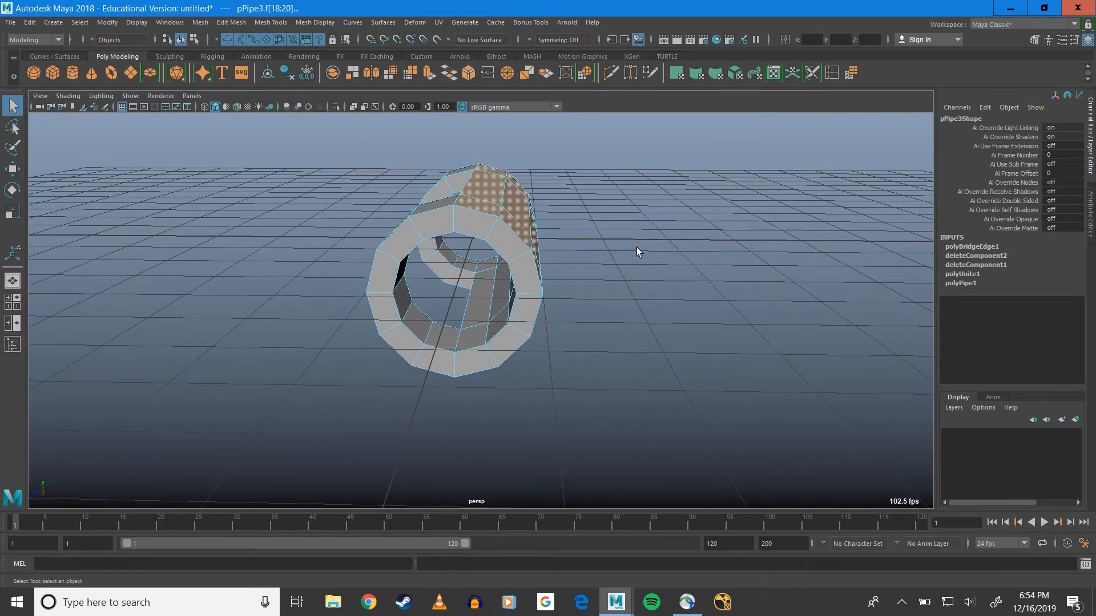
# Extrude the selected outer faces of the pipes and connecting section, keeping faces together with 1 division
pyautogui.click(204, 23)
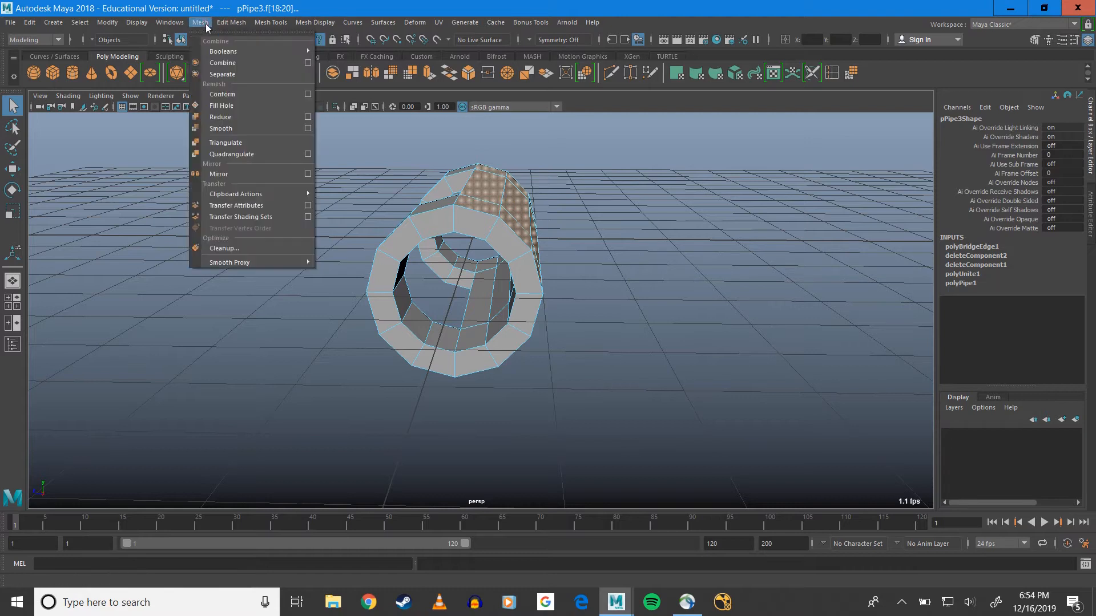
pyautogui.moveTo(213, 22)
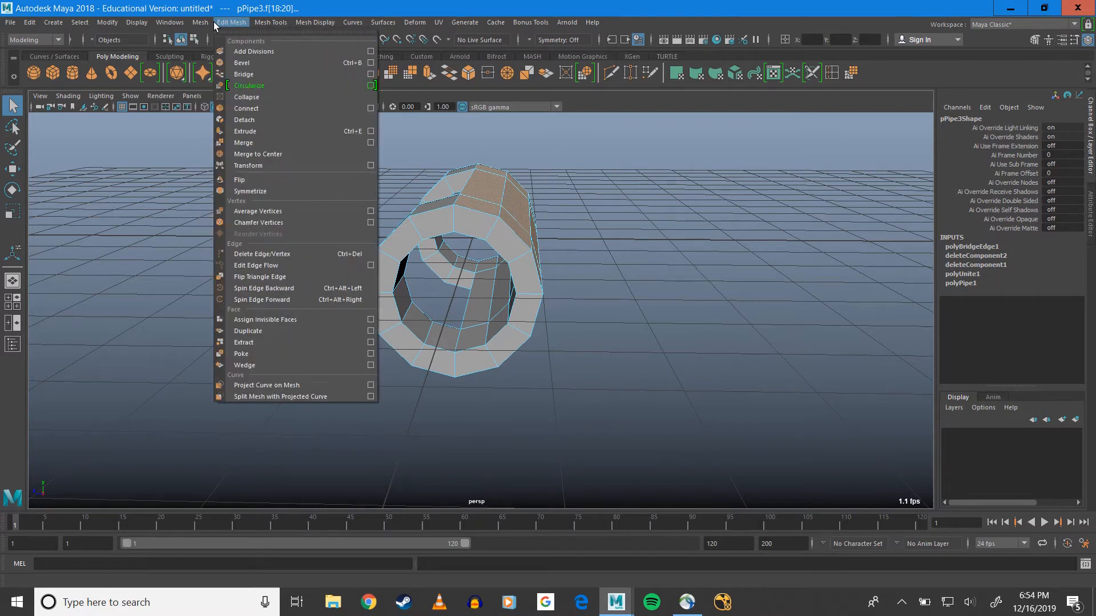
pyautogui.click(254, 132)
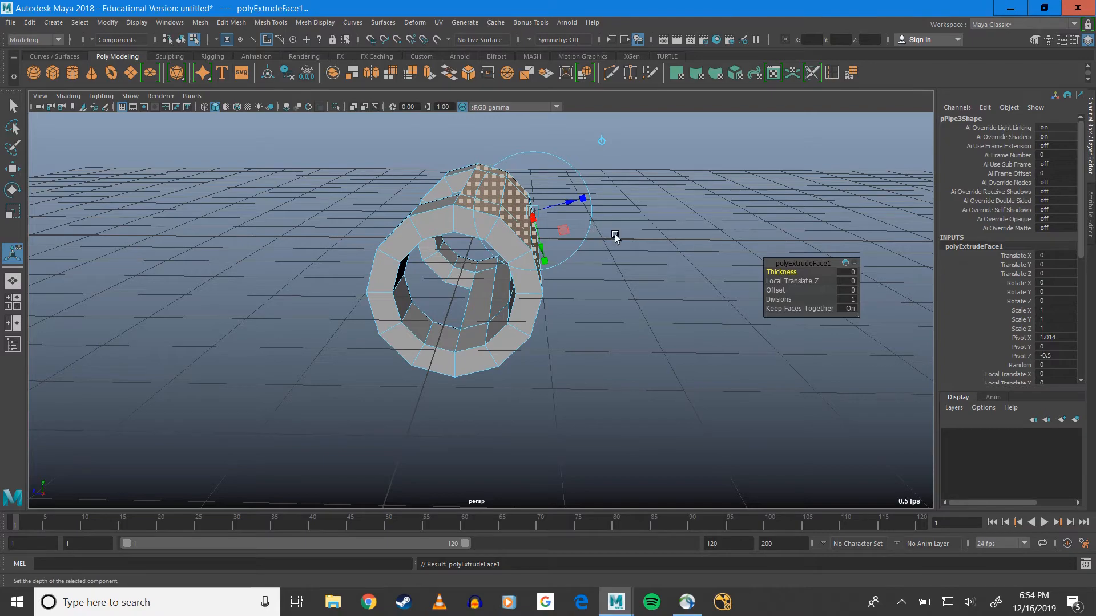
pyautogui.keyDown('alt'); pyautogui.moveTo(623, 285); pyautogui.dragTo(472, 259); pyautogui.keyUp('alt')
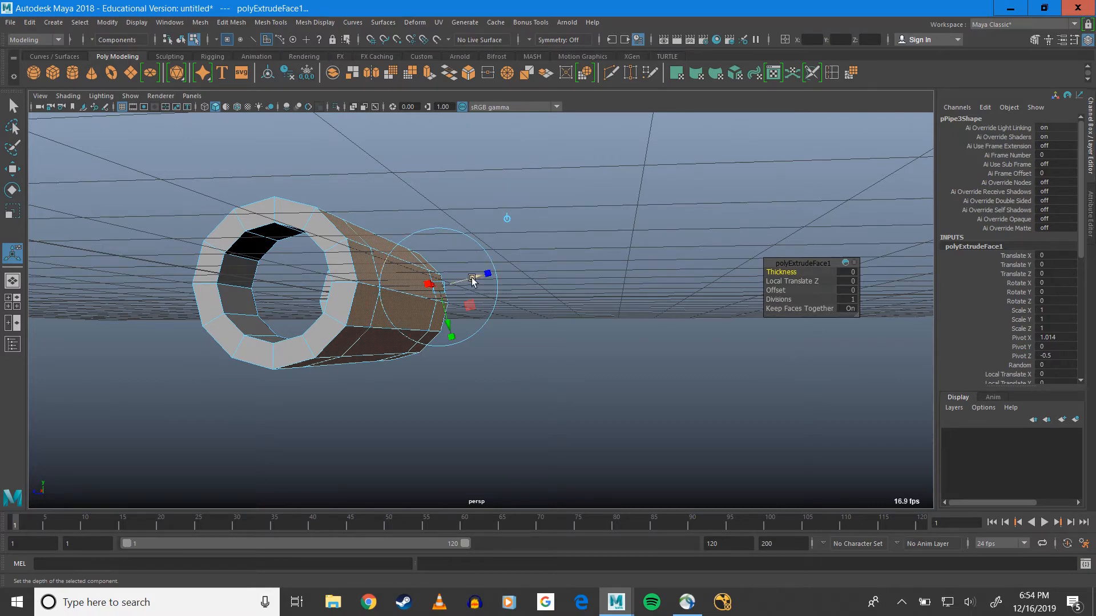
# Try offsetting the extruded faces outward by a local Z translation of 2.074 and reshaping them by scaling vertically and along Z
pyautogui.moveTo(472, 279); pyautogui.dragTo(585, 294)
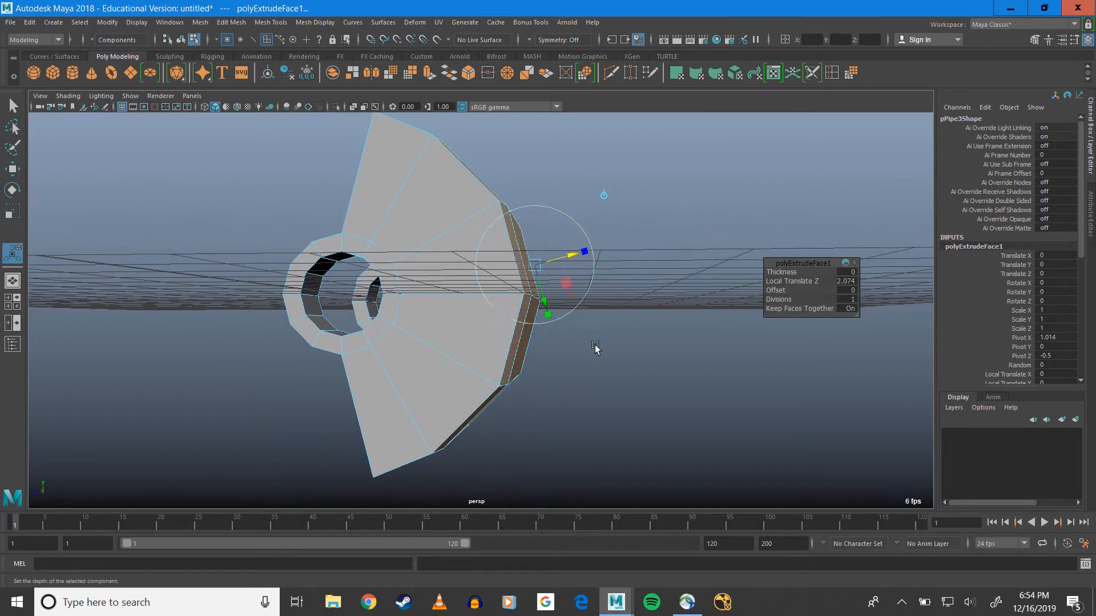
pyautogui.press('r')
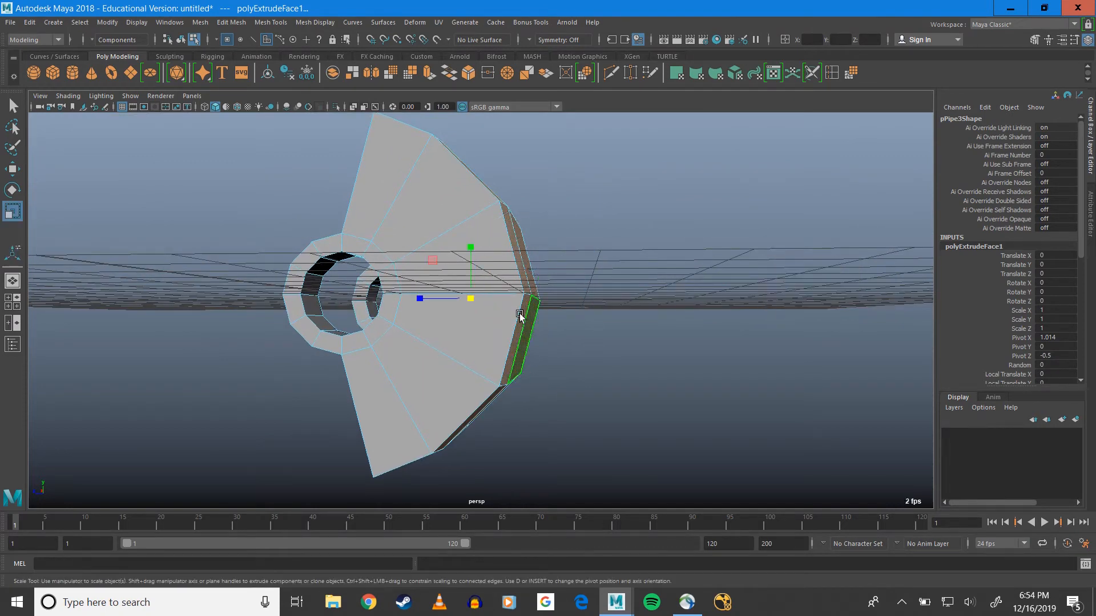
pyautogui.moveTo(471, 246); pyautogui.dragTo(470, 280)
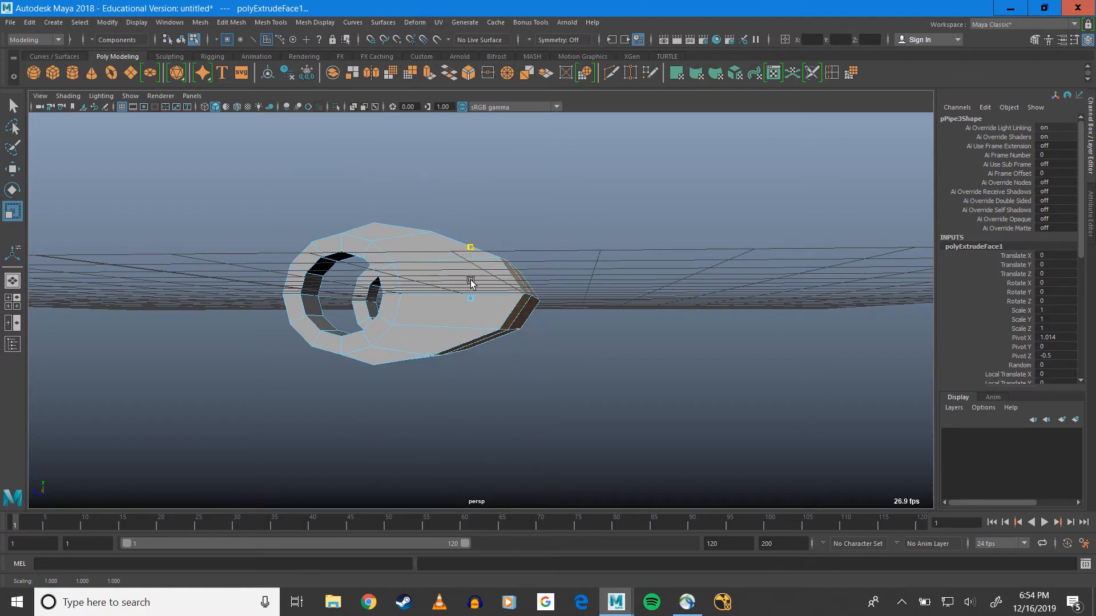
pyautogui.hotkey('ctrl', 'z')
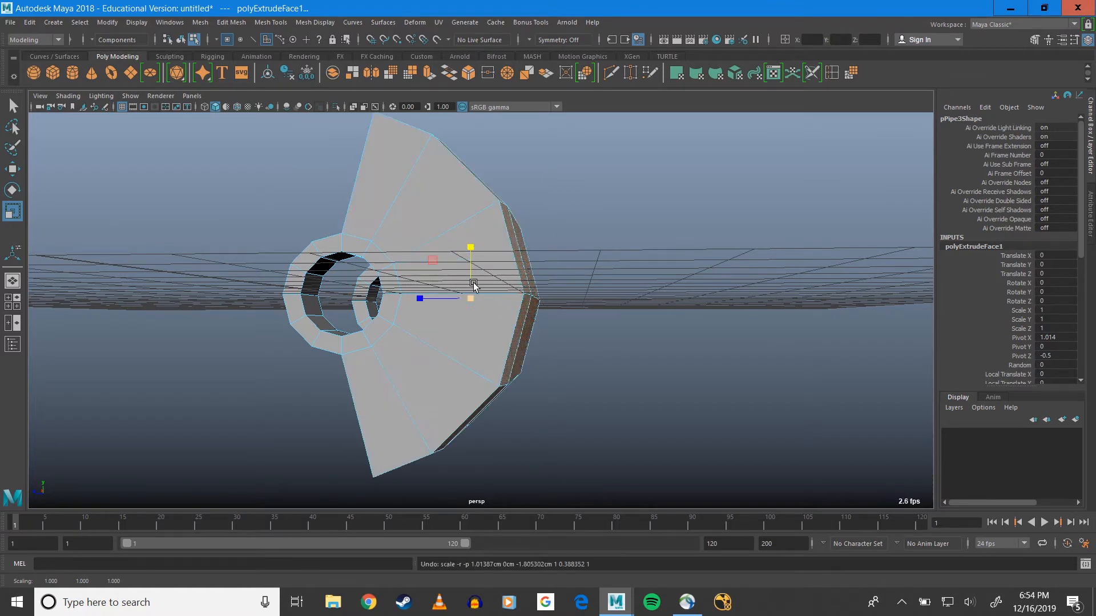
pyautogui.moveTo(419, 298); pyautogui.dragTo(545, 303)
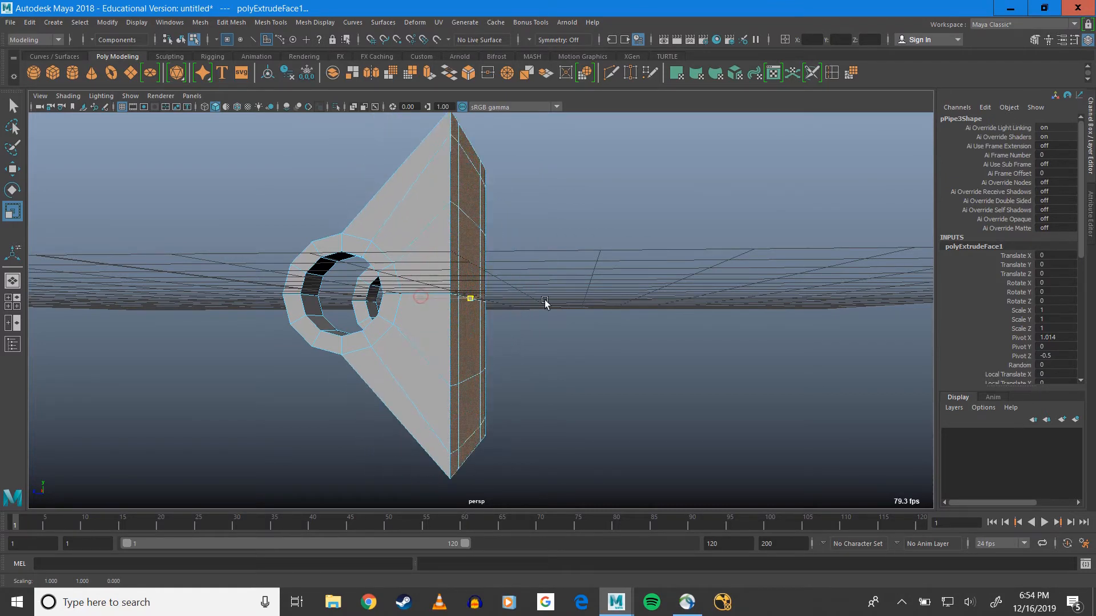
pyautogui.moveTo(470, 251); pyautogui.dragTo(590, 297)
pyautogui.hotkey('ctrl', 'z')
pyautogui.hotkey('ctrl', 'z')
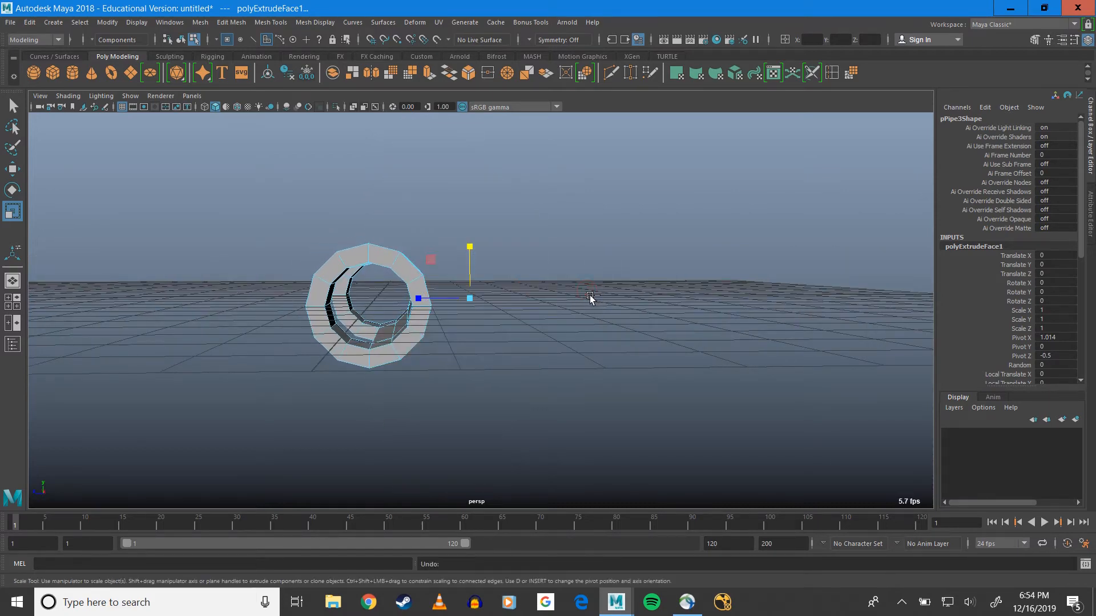
# Move the extruded faces away from the pipes along the Z axis and scale them flat in Z to form a straight back
pyautogui.press('w')
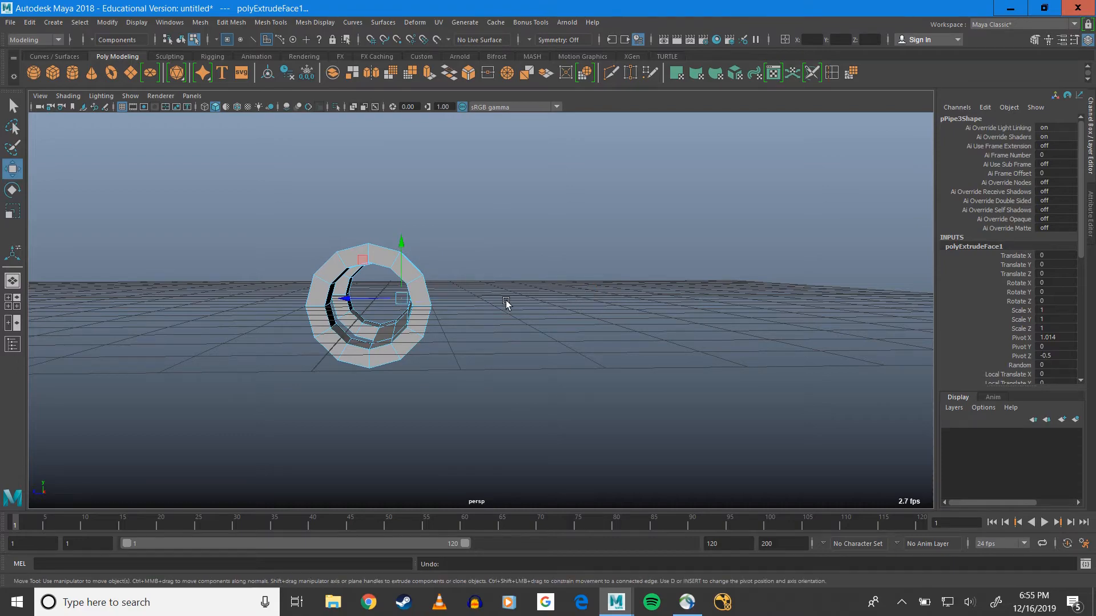
pyautogui.keyDown('alt'); pyautogui.moveTo(507, 304); pyautogui.dragTo(458, 307); pyautogui.keyUp('alt')
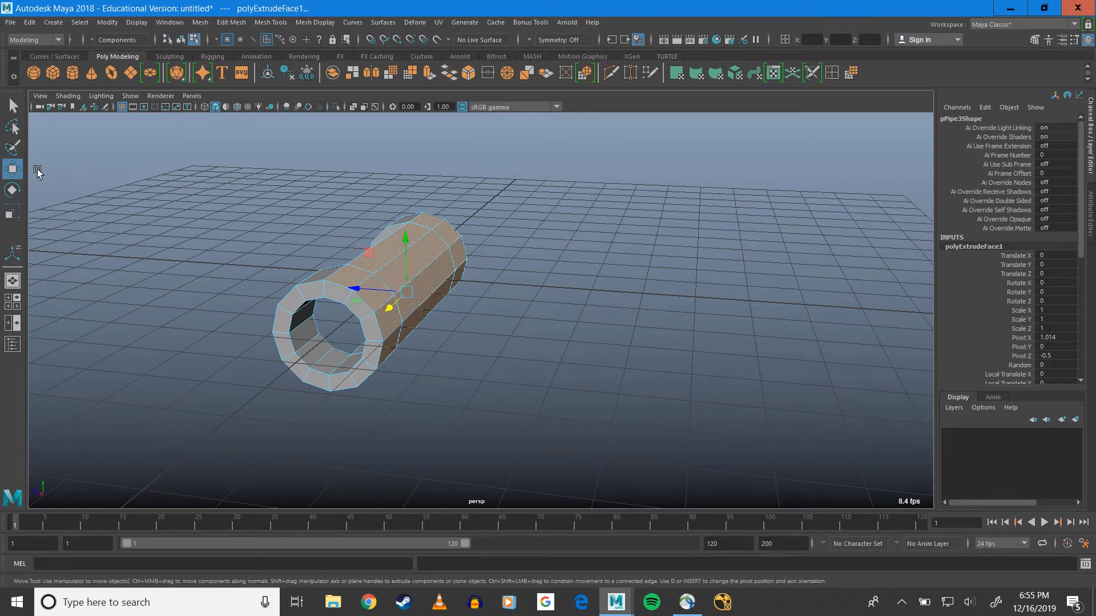
pyautogui.moveTo(362, 286); pyautogui.dragTo(550, 259)
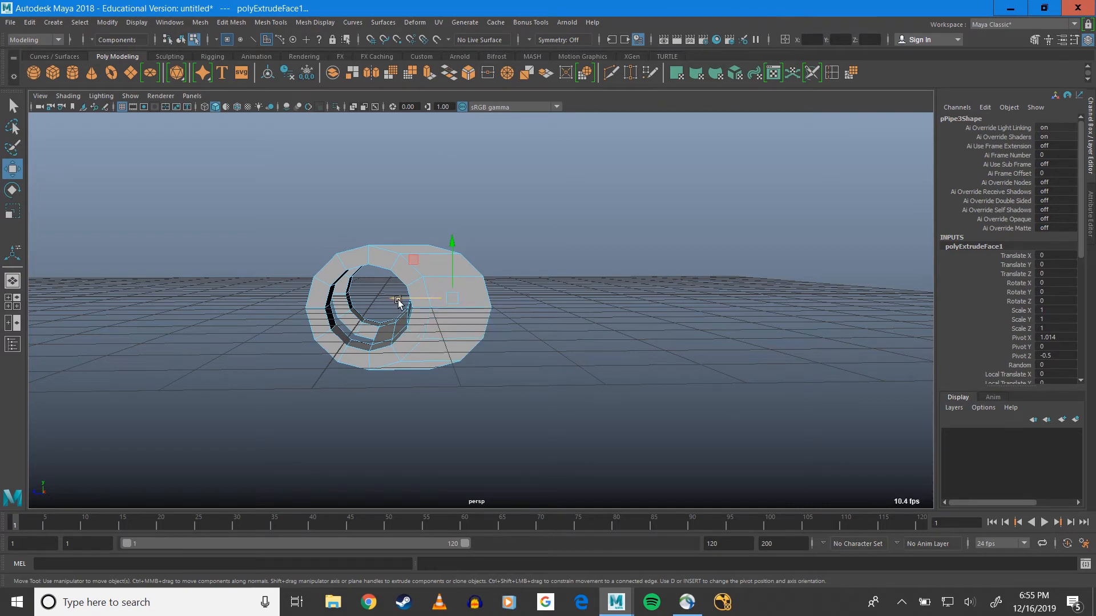
pyautogui.press('r')
pyautogui.scroll(4, 394, 297)
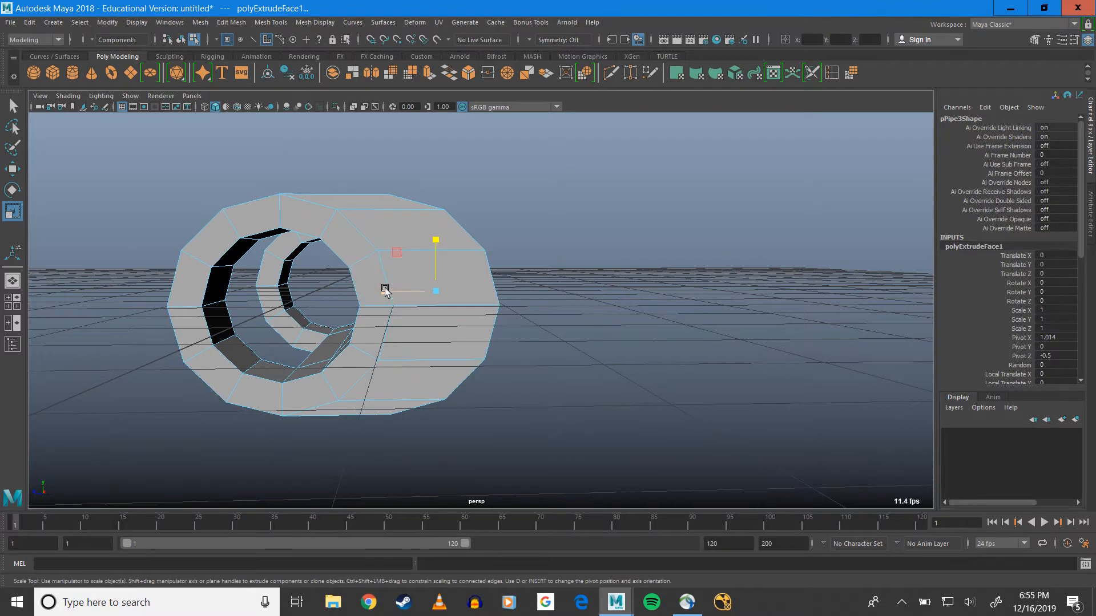
pyautogui.moveTo(385, 291); pyautogui.dragTo(476, 291)
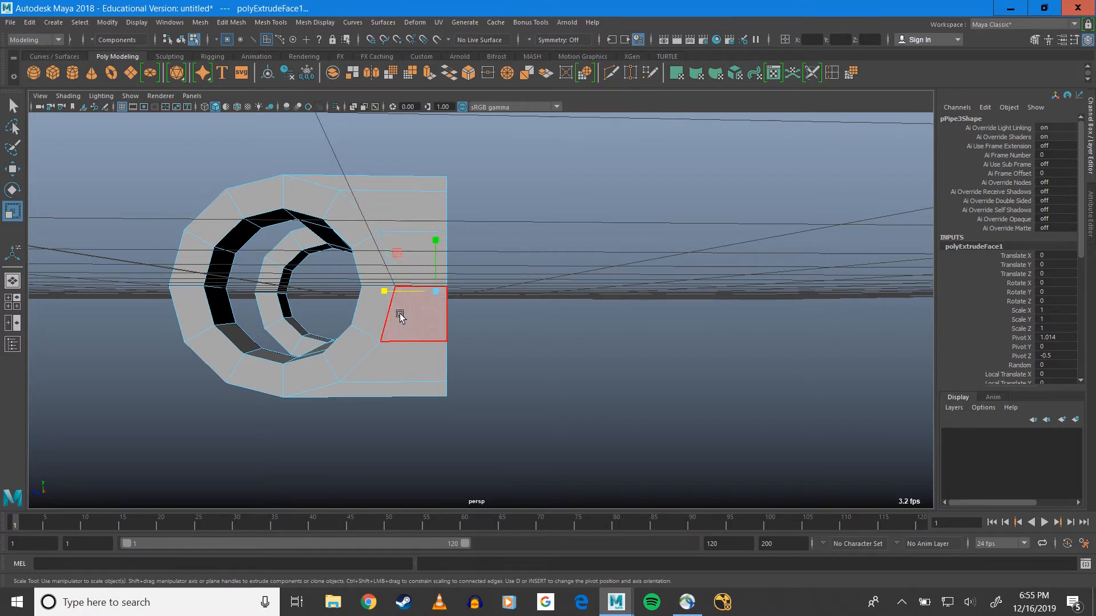
# Insert an edge loop around the extruded section between the pipe ring and flat back, using relative distance from edge
pyautogui.press('q')
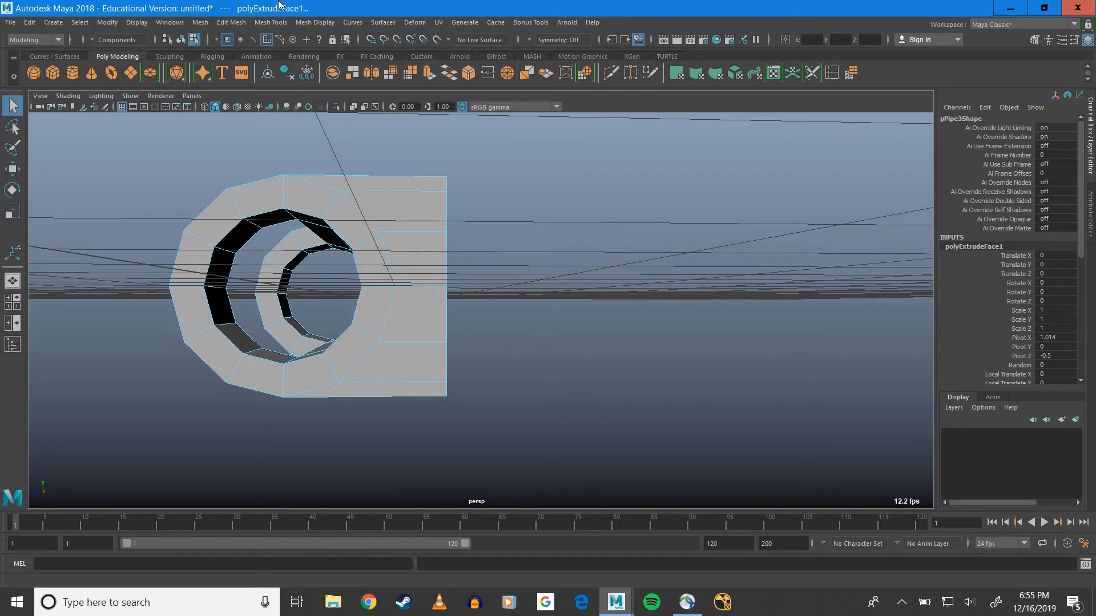
pyautogui.click(227, 23)
pyautogui.moveTo(269, 23)
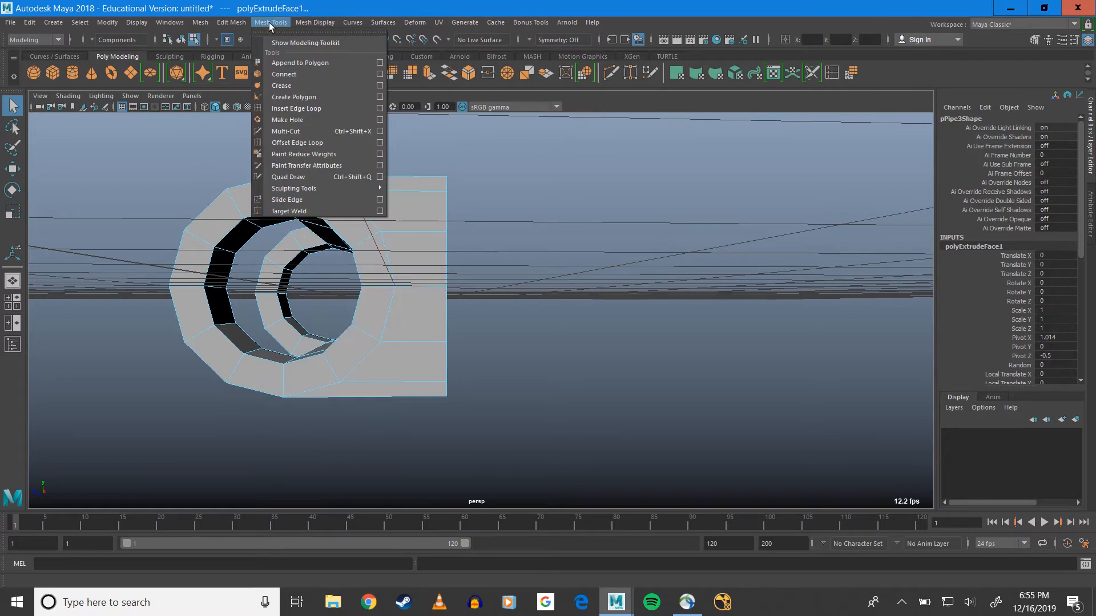
pyautogui.click(380, 108)
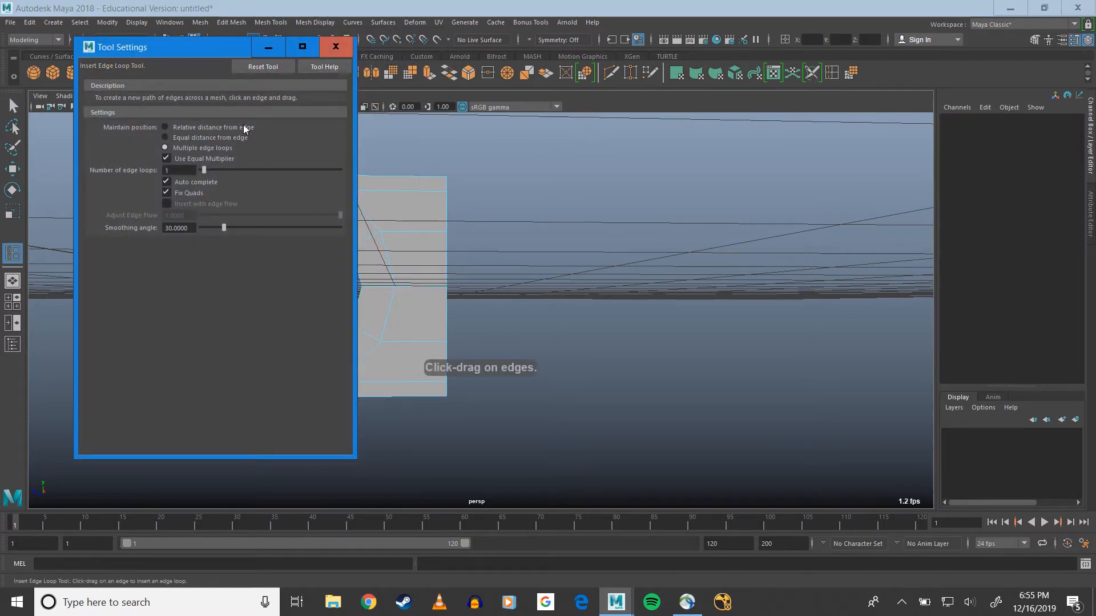
pyautogui.click(168, 127)
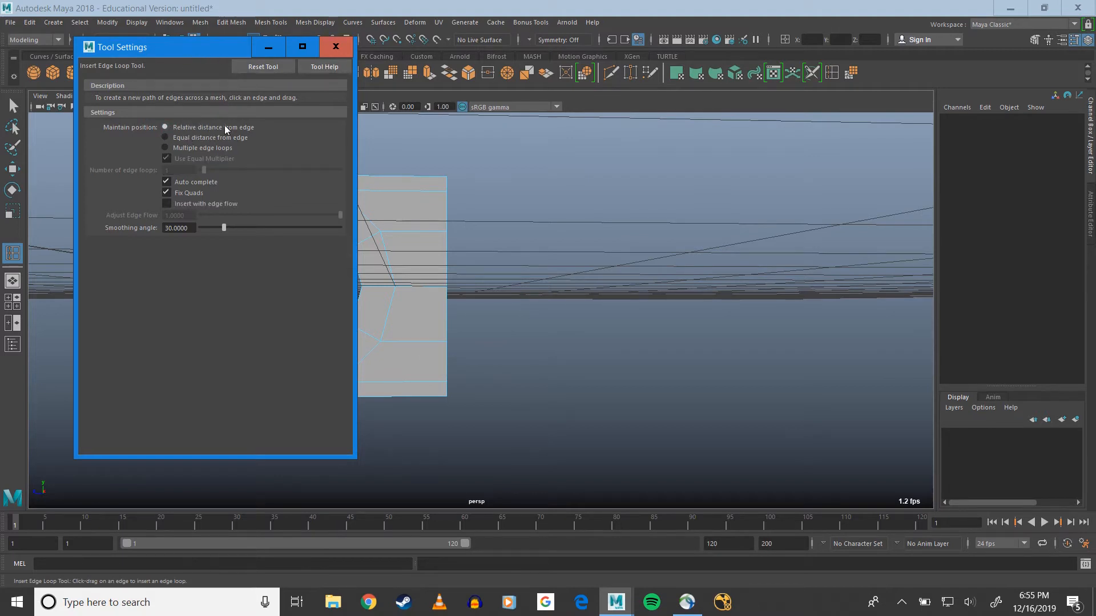
pyautogui.click(328, 52)
pyautogui.click(408, 234)
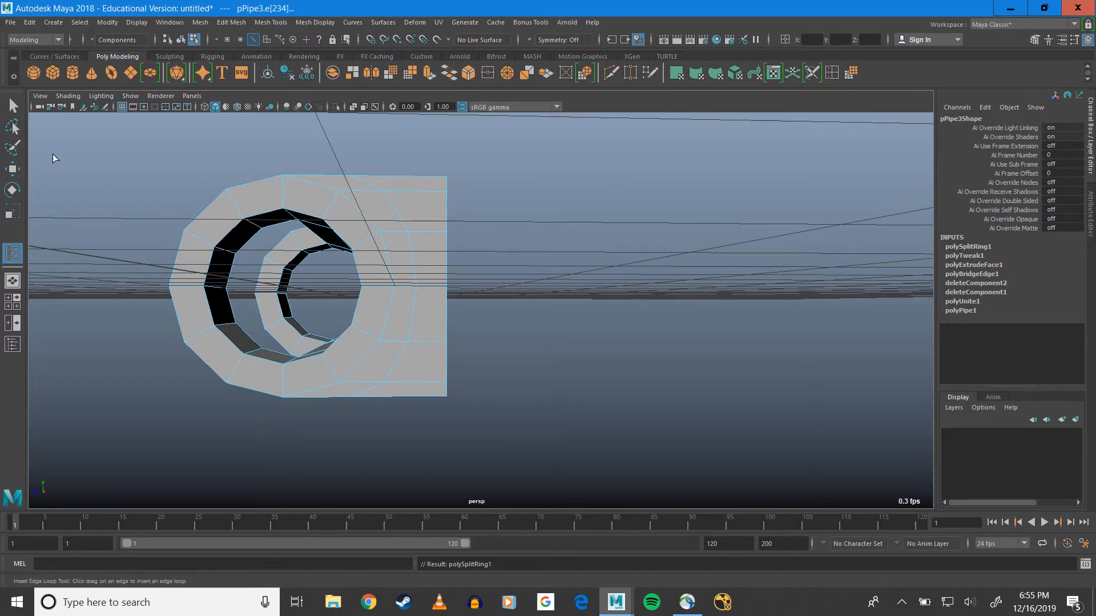
pyautogui.press('q')
# In the side view, select all vertices of the edge loop between the pipe ring and the flat back
pyautogui.moveTo(420, 245)
pyautogui.keyDown('alt'); pyautogui.mouseDown()
pyautogui.moveTo(420, 276)
pyautogui.moveTo(401, 235)
pyautogui.moveTo(423, 240)
pyautogui.moveTo(421, 254)
pyautogui.mouseUp(); pyautogui.keyUp('alt')
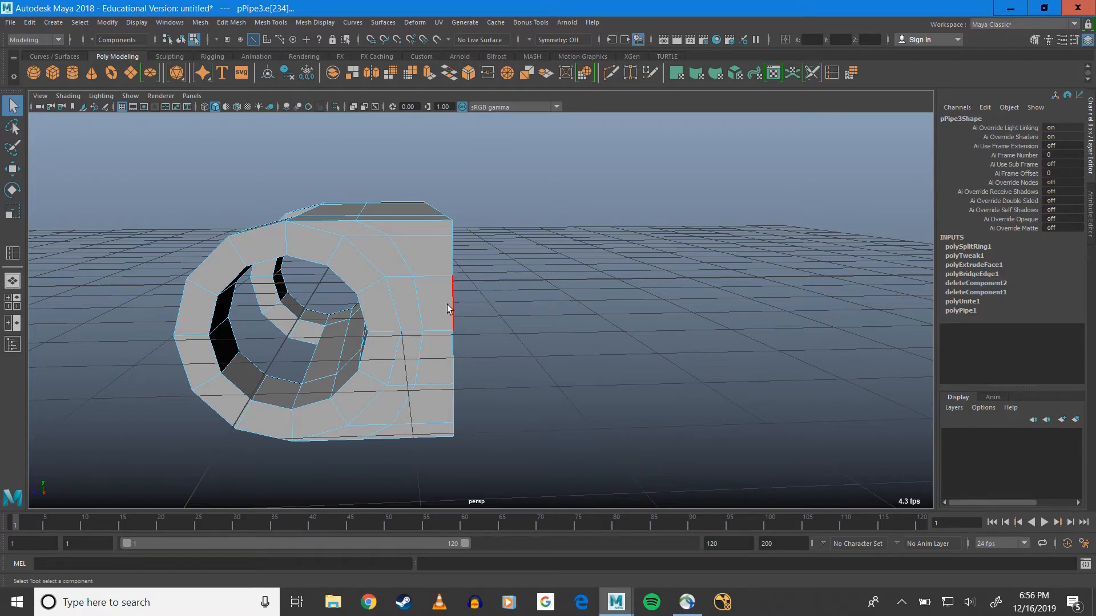
pyautogui.press('space')
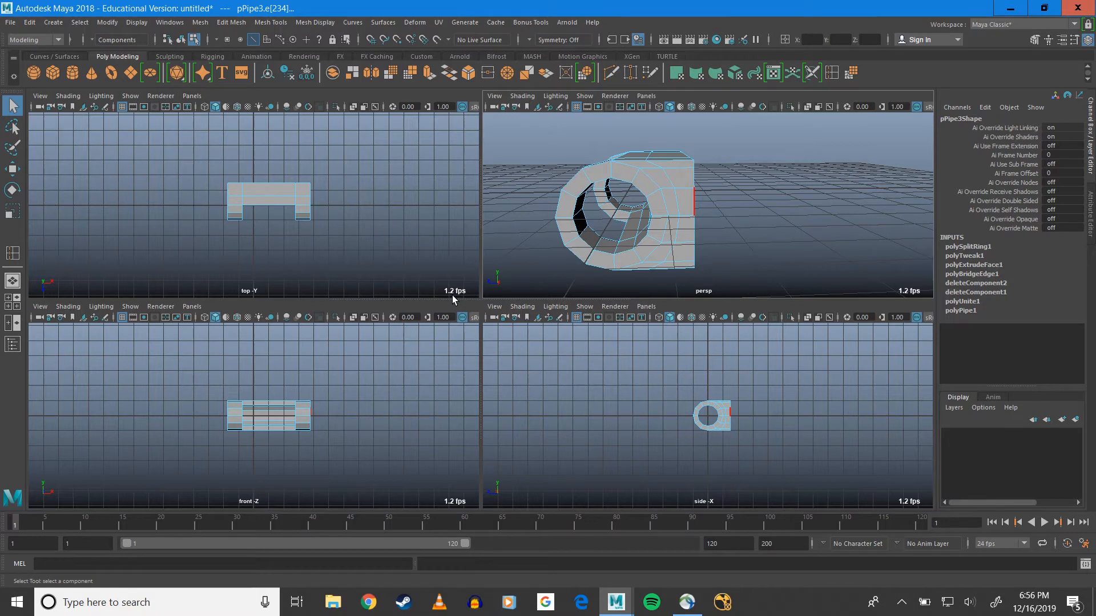
pyautogui.press('space')
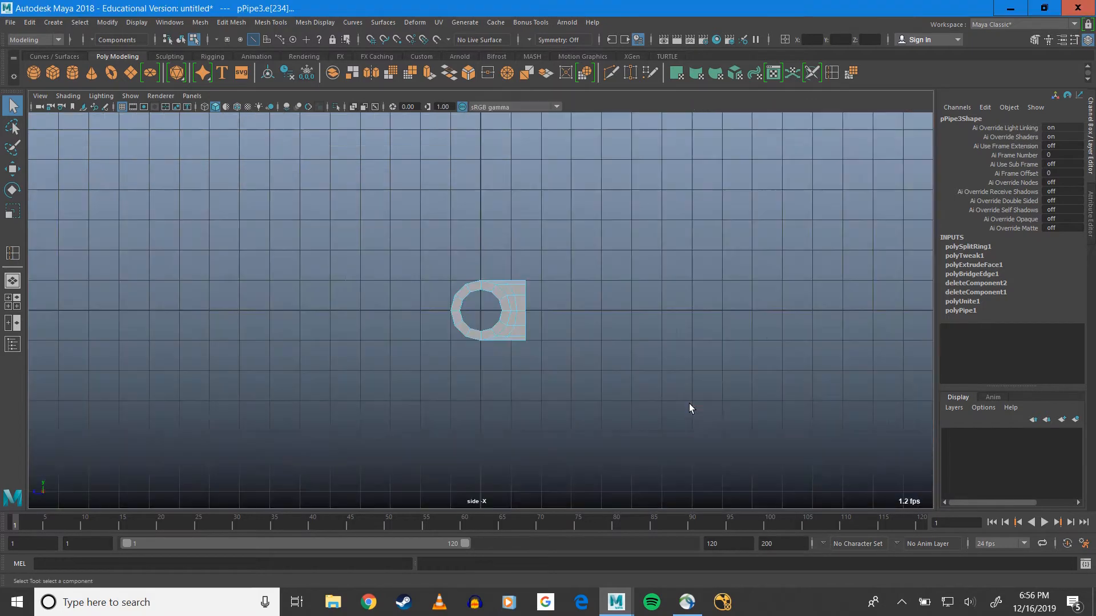
pyautogui.scroll(10, 503, 313)
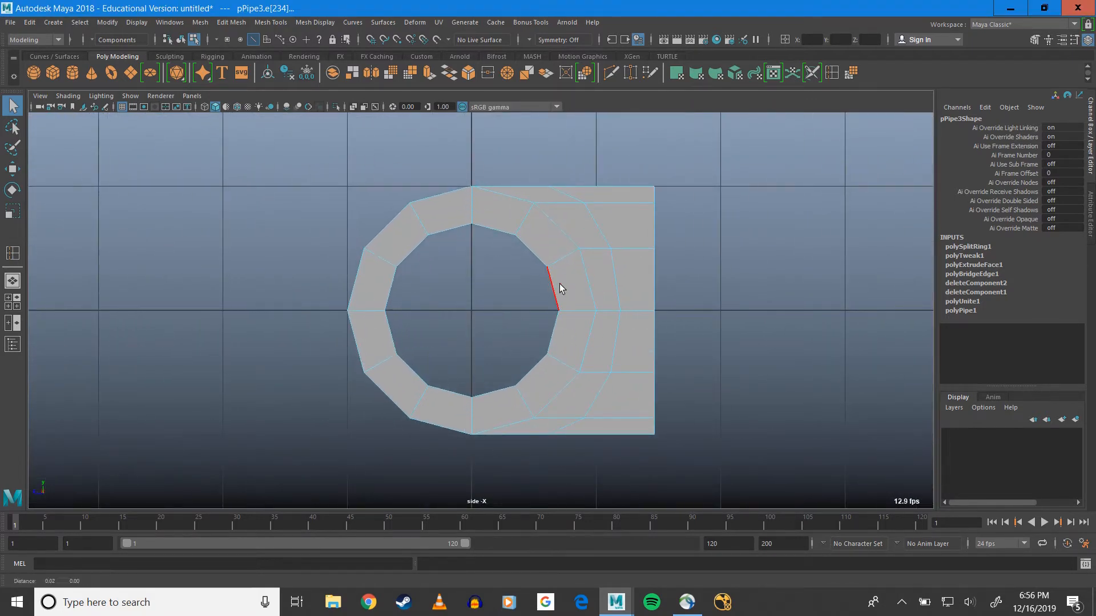
pyautogui.keyDown('alt'); pyautogui.moveTo(558, 286); pyautogui.dragTo(423, 298, button='middle'); pyautogui.keyUp('alt')
pyautogui.moveTo(452, 277); pyautogui.dragTo(417, 282, button='right')
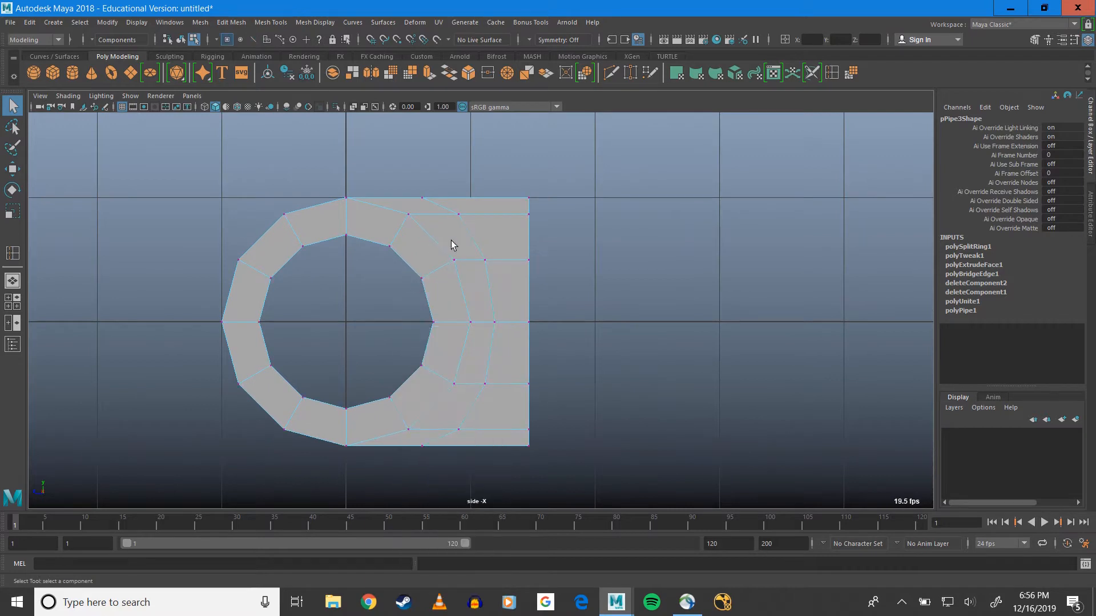
pyautogui.moveTo(440, 196); pyautogui.dragTo(420, 465)
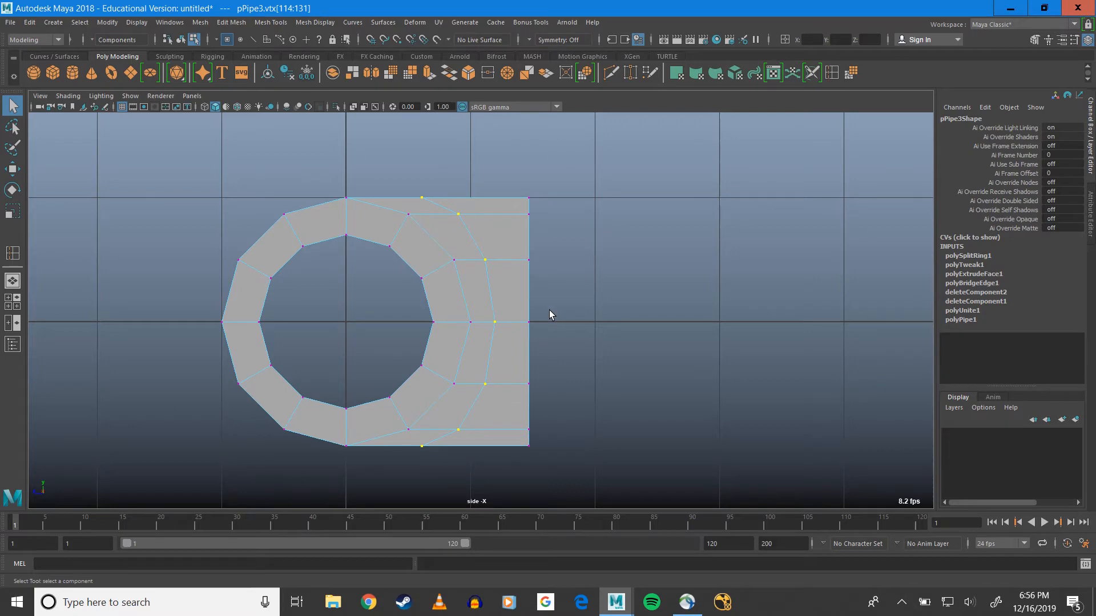
# Scale the selected loop vertices flat along Z and move them slightly toward the flat back
pyautogui.press('space')
pyautogui.press('space')
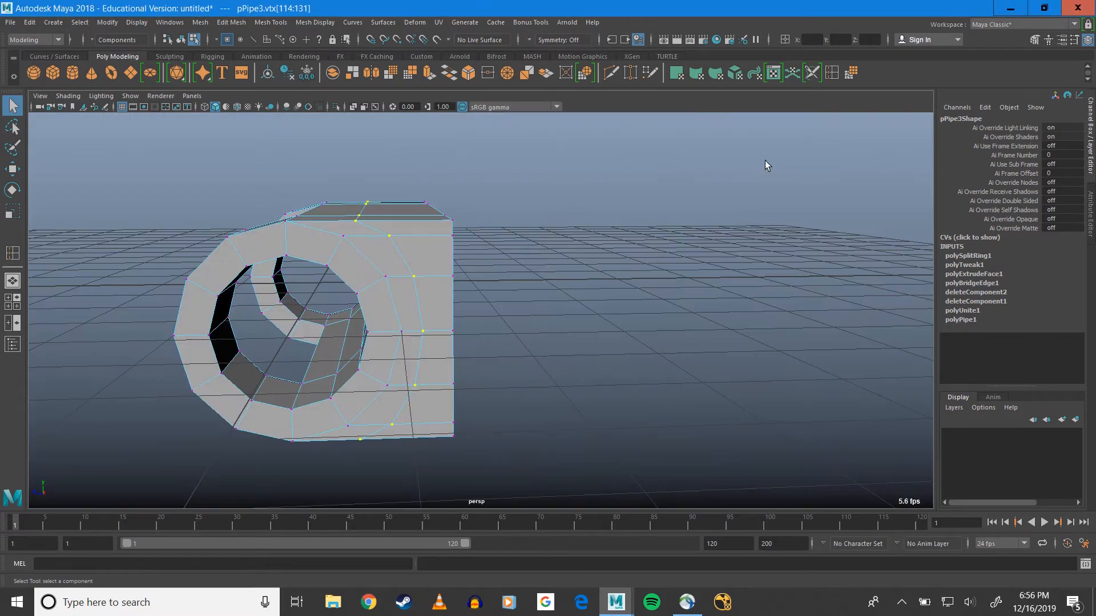
pyautogui.press('r')
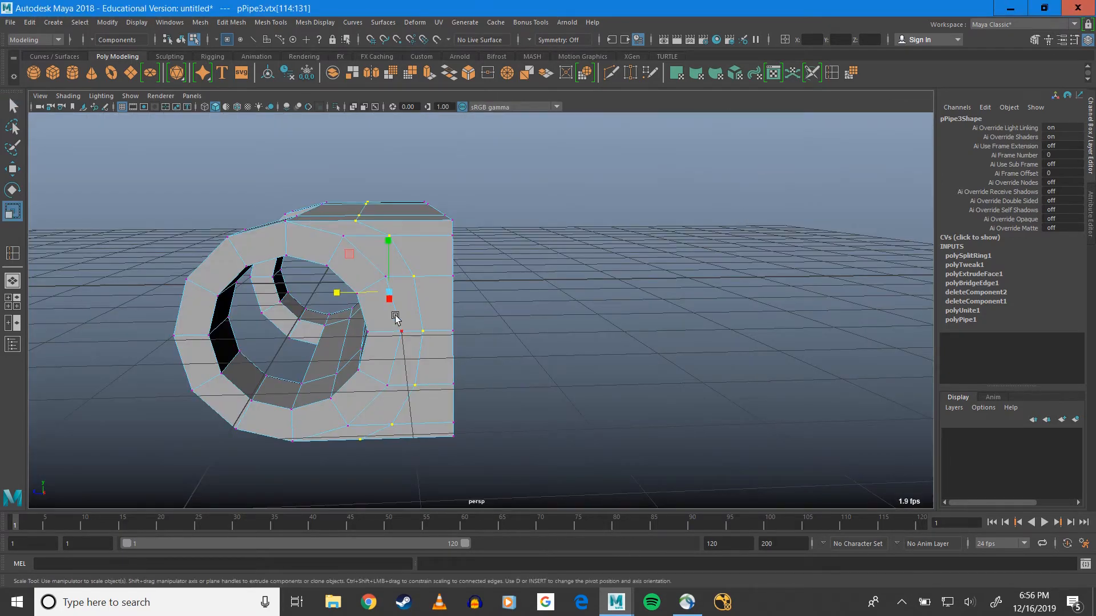
pyautogui.moveTo(334, 293); pyautogui.dragTo(424, 295)
pyautogui.press('w')
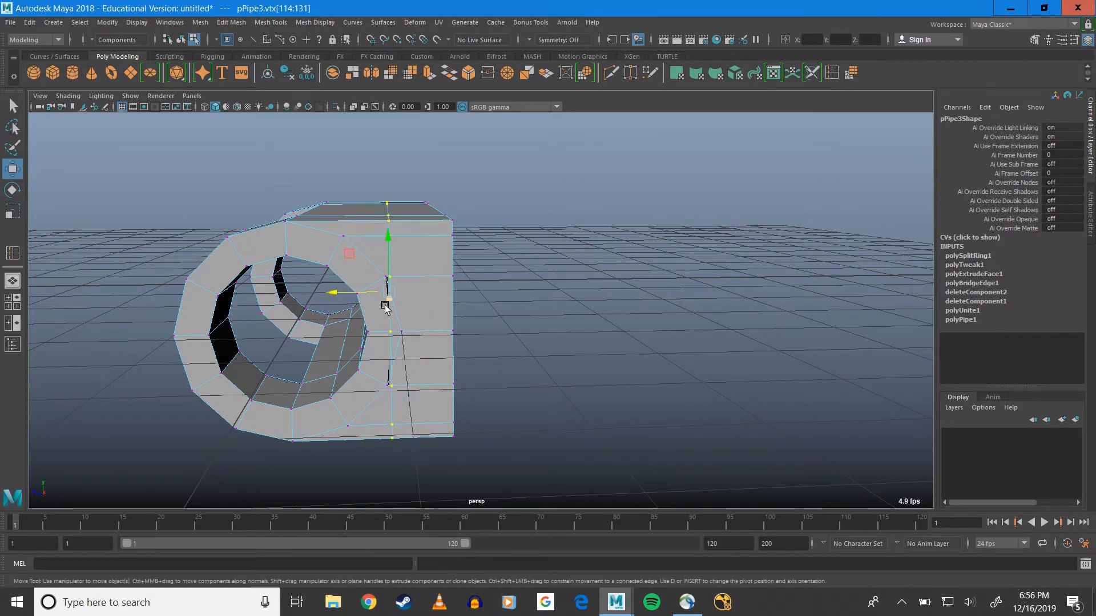
pyautogui.moveTo(352, 298); pyautogui.dragTo(421, 301)
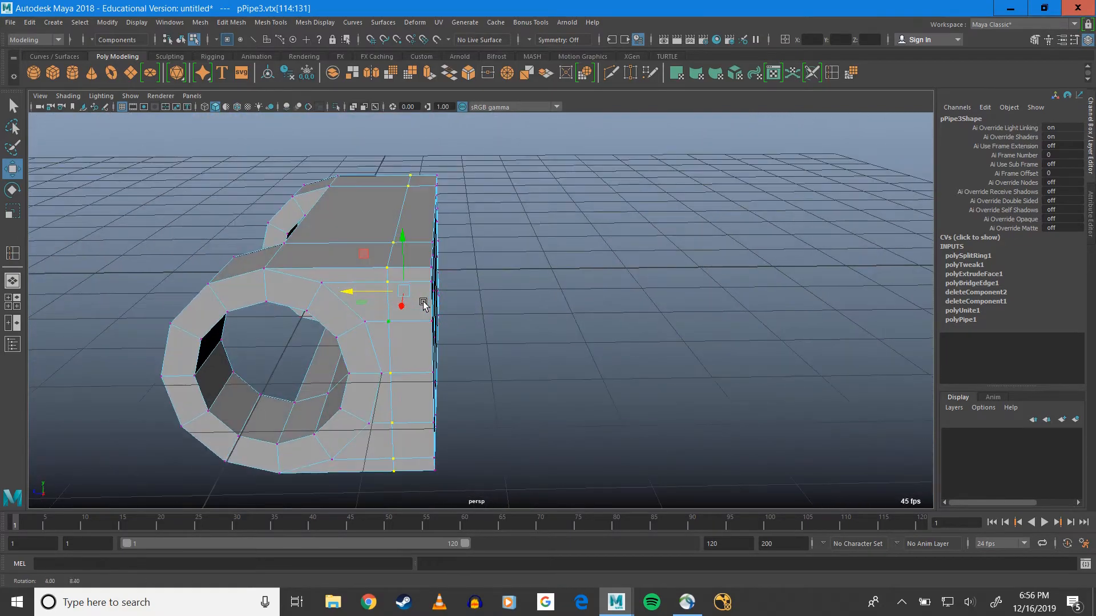
# Select the full loop of side faces between the straightened edge loop and the flat back
pyautogui.moveTo(416, 352); pyautogui.dragTo(405, 323, button='right')
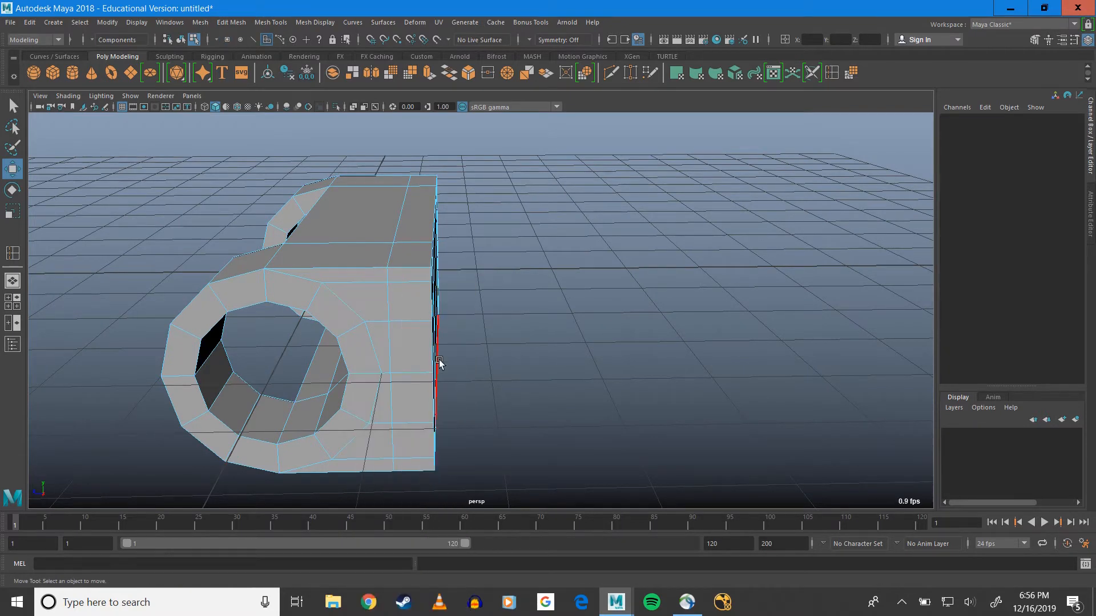
pyautogui.press('q')
pyautogui.click(410, 358)
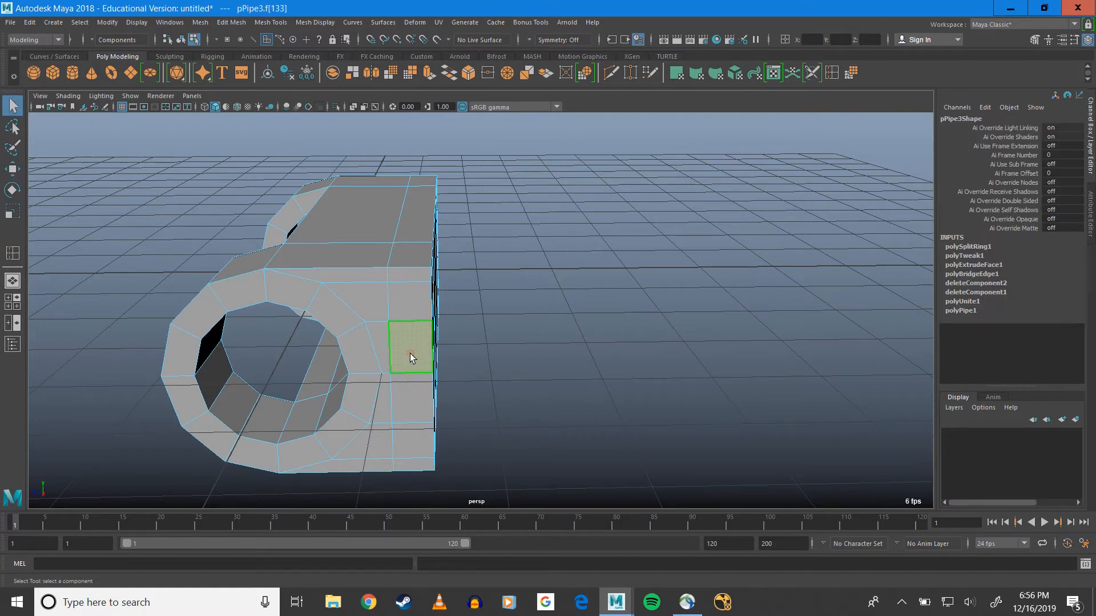
pyautogui.keyDown('shift'); pyautogui.doubleClick(408, 307); pyautogui.keyUp('shift')
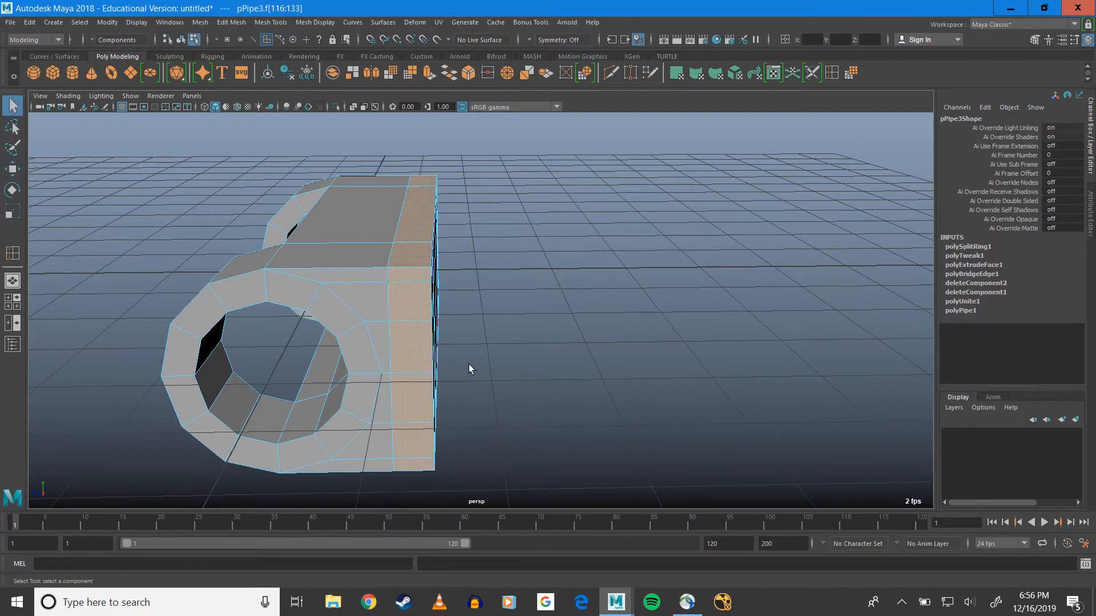
pyautogui.click(407, 355)
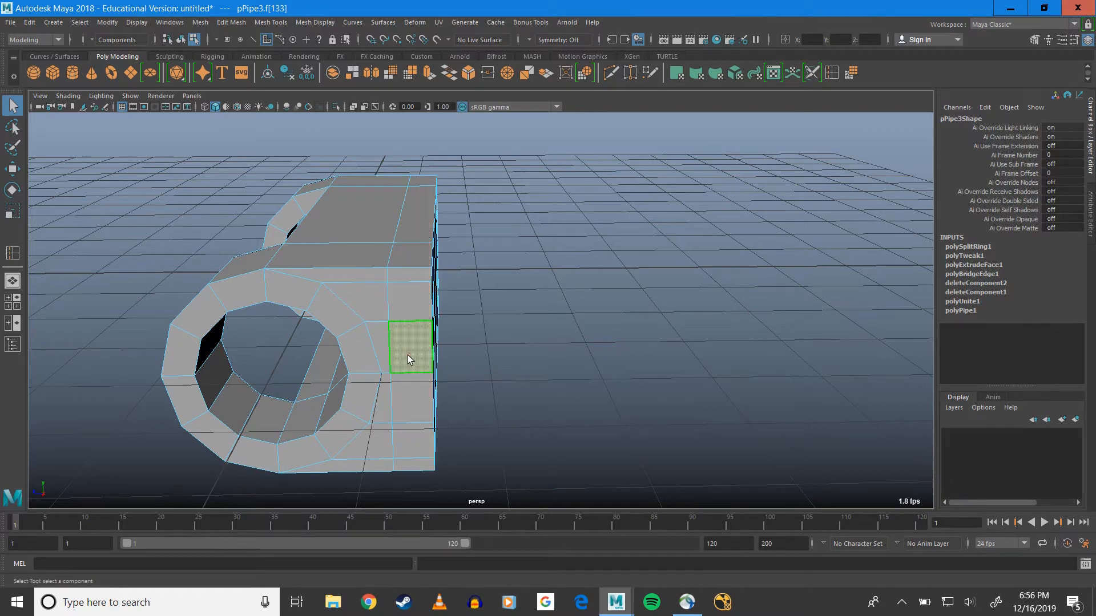
pyautogui.keyDown('shift'); pyautogui.doubleClick(410, 302); pyautogui.keyUp('shift')
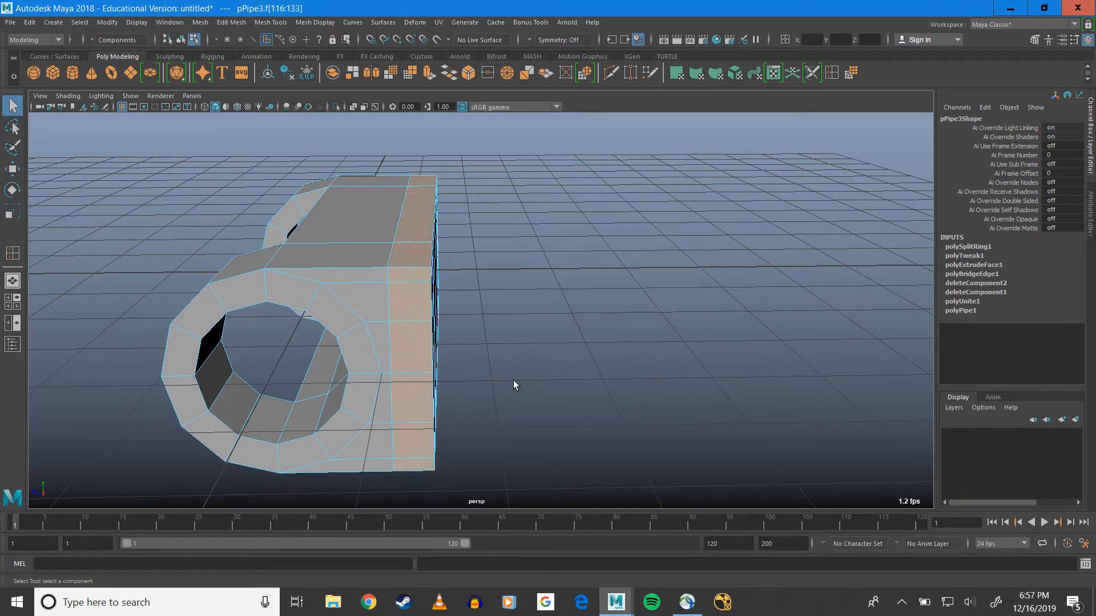
pyautogui.keyDown('alt'); pyautogui.moveTo(513, 380); pyautogui.dragTo(461, 270); pyautogui.keyUp('alt')
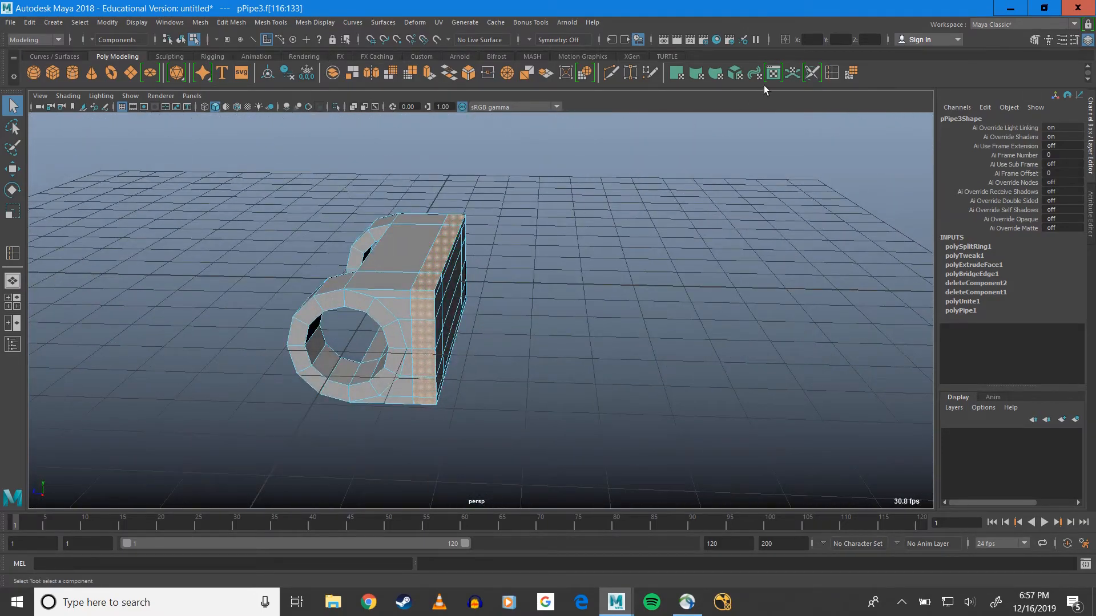
# Extrude the selected face loop outward with a local Z translation of 1.922 to form a wide backing plate
pyautogui.click(423, 73)
pyautogui.keyDown('alt'); pyautogui.moveTo(419, 313); pyautogui.dragTo(183, 303); pyautogui.keyUp('alt')
pyautogui.keyDown('alt'); pyautogui.moveTo(395, 255); pyautogui.dragTo(607, 220); pyautogui.keyUp('alt')
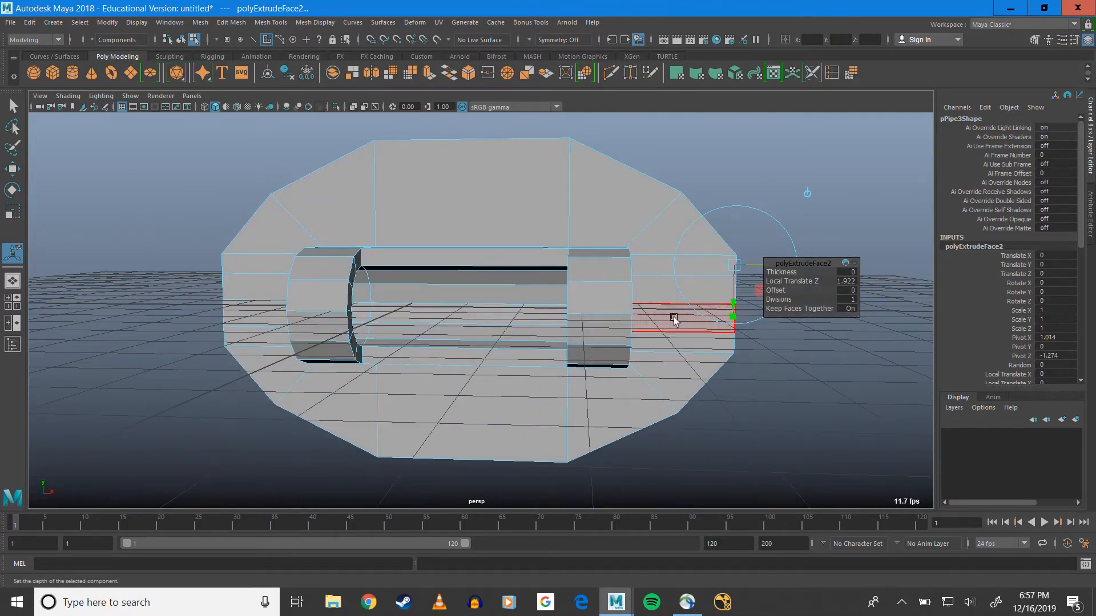
pyautogui.keyDown('alt'); pyautogui.moveTo(610, 323); pyautogui.dragTo(495, 341); pyautogui.keyUp('alt')
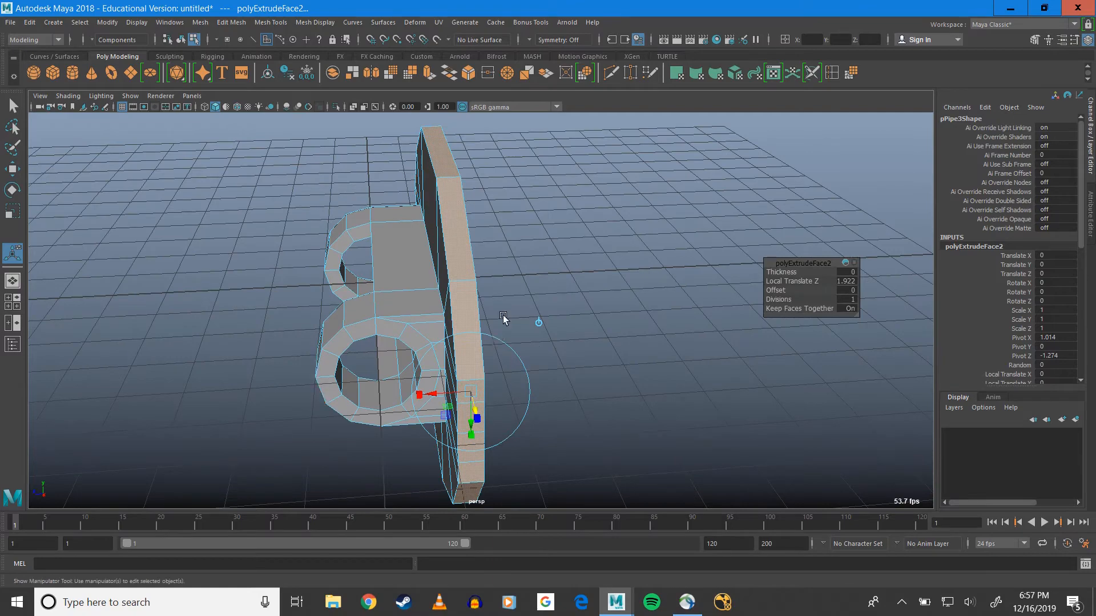
pyautogui.click(12, 108)
# Select the outer vertices at the plate's positive X end and scale them flat along X
pyautogui.keyDown('alt'); pyautogui.moveTo(460, 318); pyautogui.dragTo(513, 347); pyautogui.keyUp('alt')
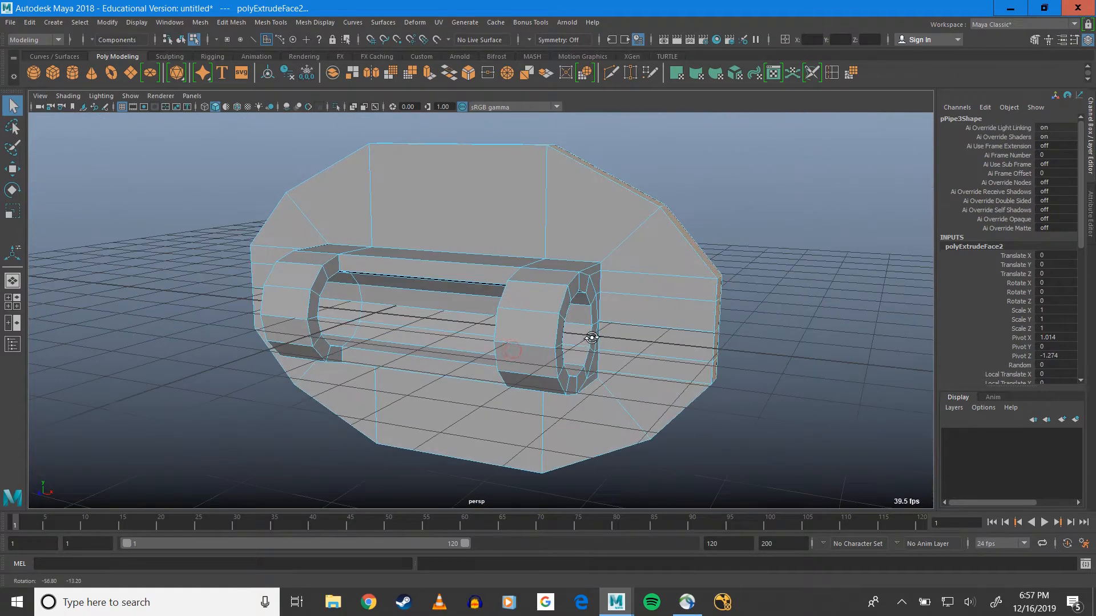
pyautogui.keyDown('alt'); pyautogui.moveTo(624, 342); pyautogui.dragTo(499, 260, button='middle'); pyautogui.keyUp('alt')
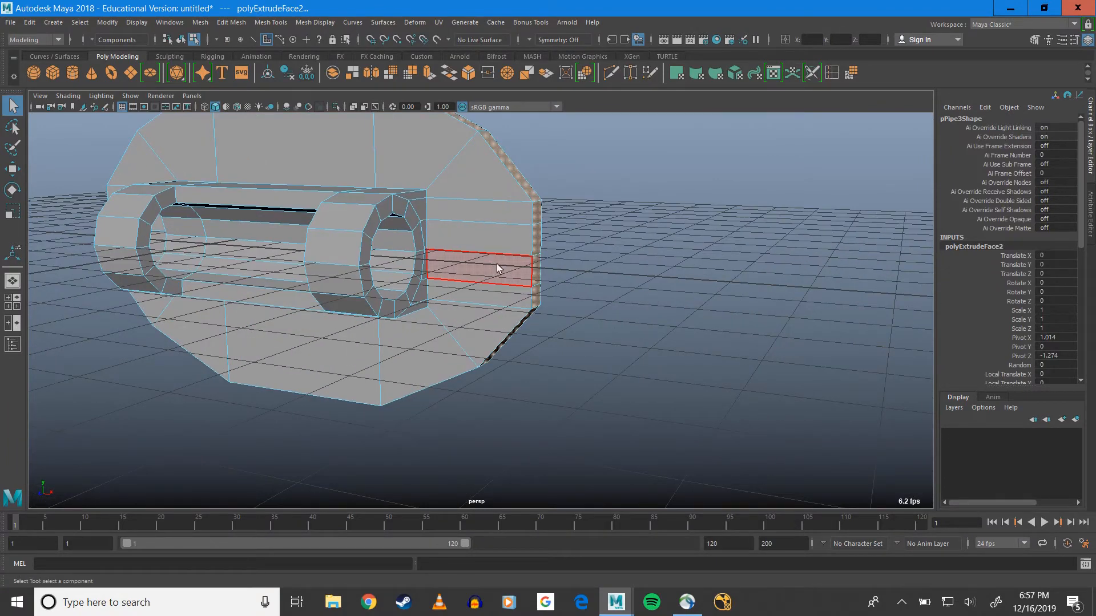
pyautogui.keyDown('alt'); pyautogui.moveTo(498, 268); pyautogui.dragTo(516, 250); pyautogui.keyUp('alt')
pyautogui.rightClick(516, 252)
pyautogui.click(471, 252)
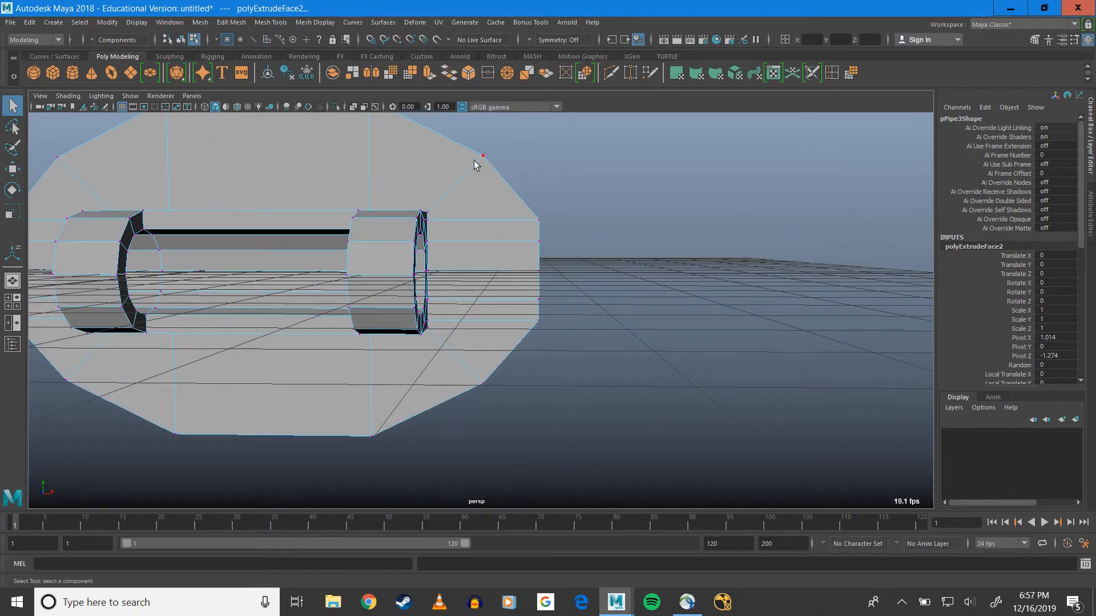
pyautogui.moveTo(468, 137); pyautogui.dragTo(546, 450)
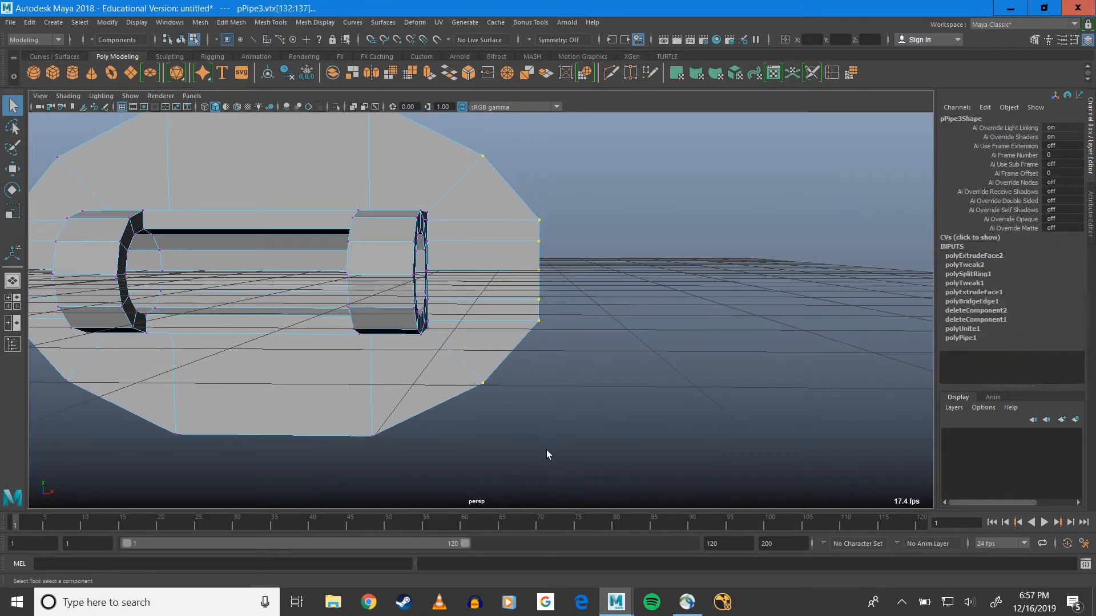
pyautogui.press('r')
pyautogui.moveTo(563, 276); pyautogui.dragTo(514, 268)
pyautogui.keyDown('alt'); pyautogui.moveTo(288, 314); pyautogui.dragTo(521, 303); pyautogui.keyUp('alt')
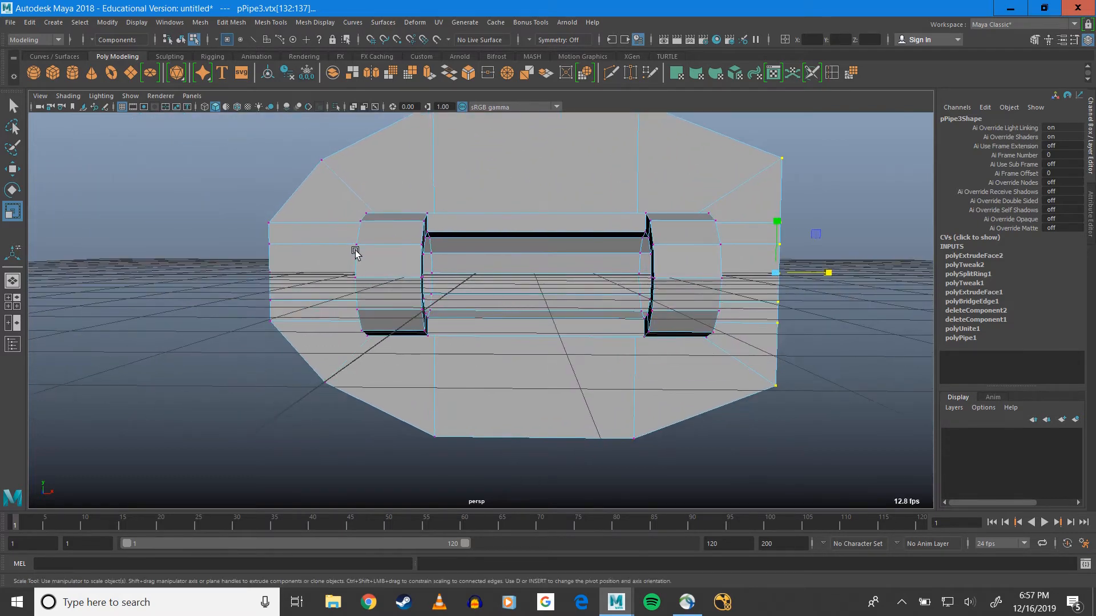
# Select the outer vertices at the plate's negative X end and scale them flat along X
pyautogui.keyDown('alt'); pyautogui.moveTo(355, 252); pyautogui.dragTo(394, 225, button='middle'); pyautogui.keyUp('alt')
pyautogui.moveTo(340, 145); pyautogui.dragTo(480, 417)
pyautogui.moveTo(482, 275); pyautogui.dragTo(412, 278)
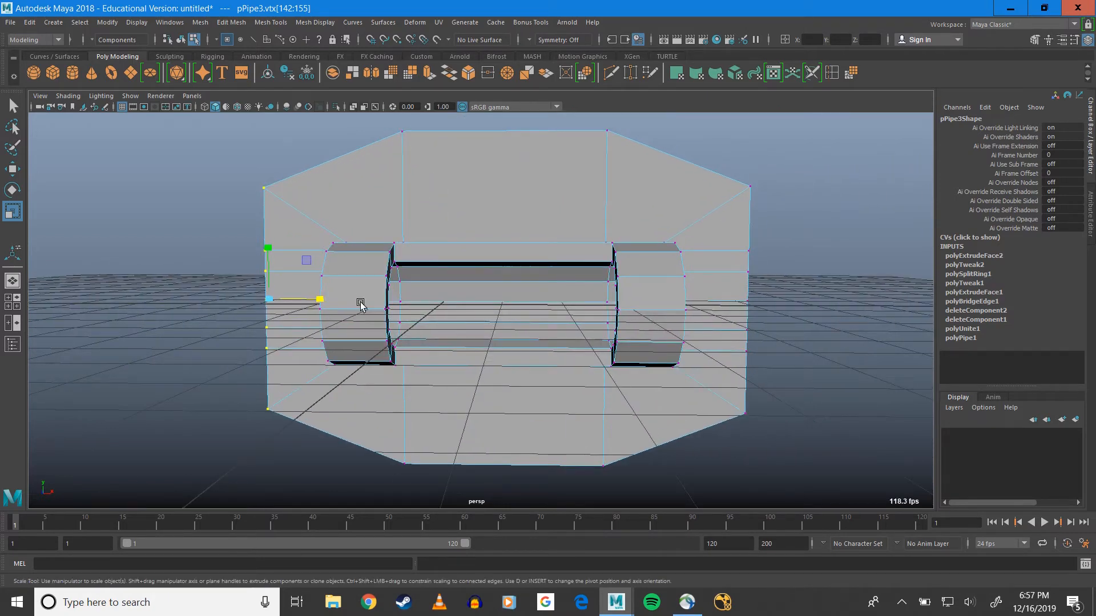
# Scale the plate's upper and lower outer vertex rows flat along Y to make the plate rectangular
pyautogui.keyDown('alt'); pyautogui.moveTo(419, 127); pyautogui.dragTo(265, 196, button='middle'); pyautogui.keyUp('alt')
pyautogui.moveTo(204, 183); pyautogui.dragTo(763, 281)
pyautogui.moveTo(482, 176); pyautogui.dragTo(485, 231)
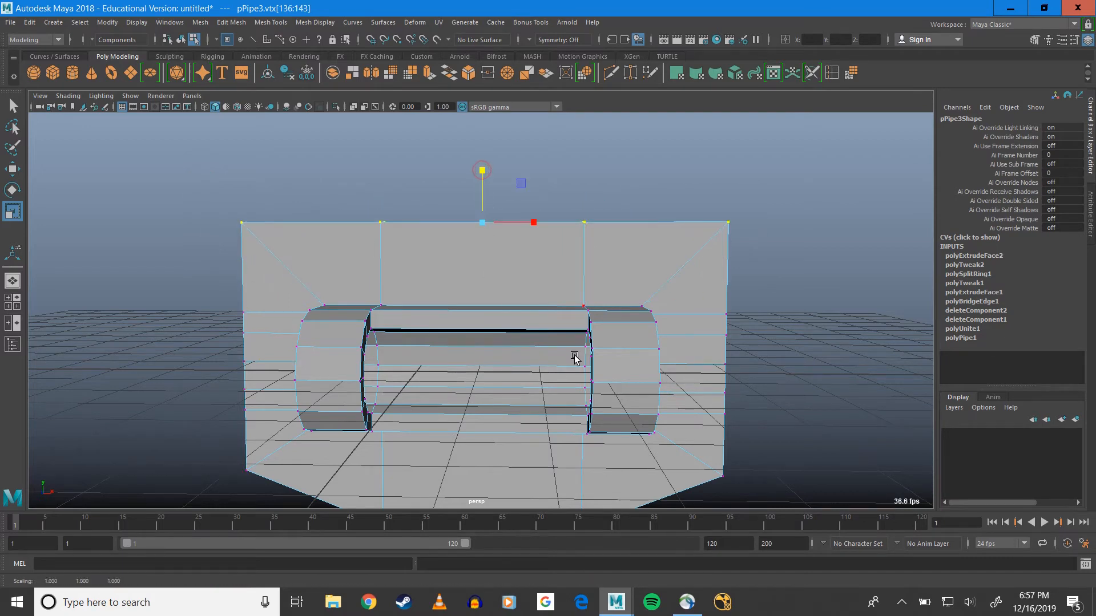
pyautogui.keyDown('alt'); pyautogui.moveTo(575, 358); pyautogui.dragTo(555, 178, button='middle'); pyautogui.keyUp('alt')
pyautogui.moveTo(201, 252); pyautogui.dragTo(743, 311)
pyautogui.moveTo(468, 249); pyautogui.dragTo(502, 310)
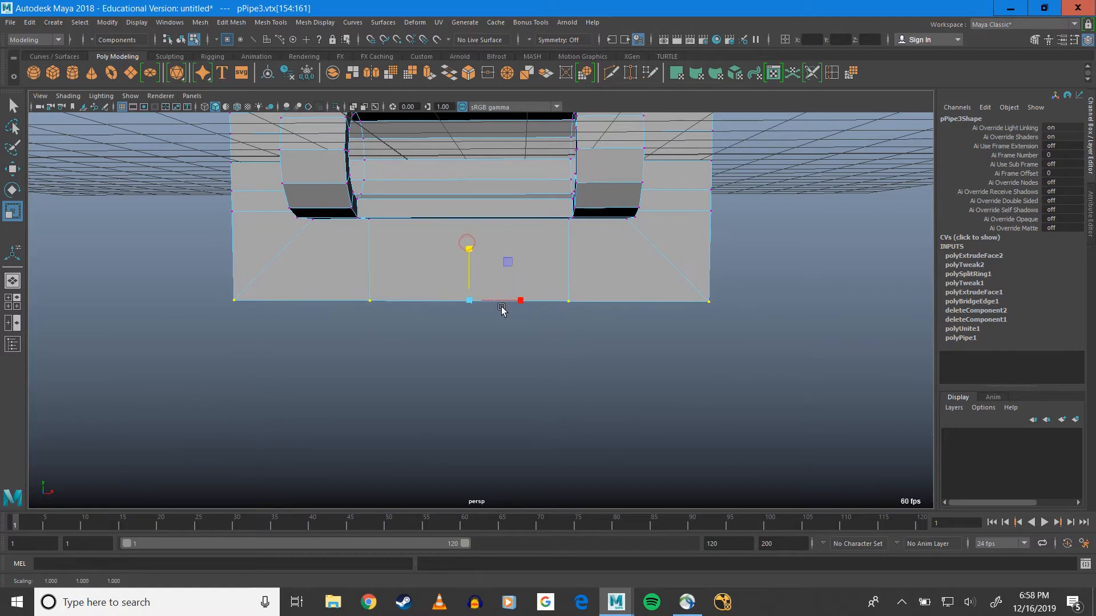
pyautogui.keyDown('alt'); pyautogui.moveTo(546, 252); pyautogui.dragTo(535, 355, button='middle'); pyautogui.keyUp('alt')
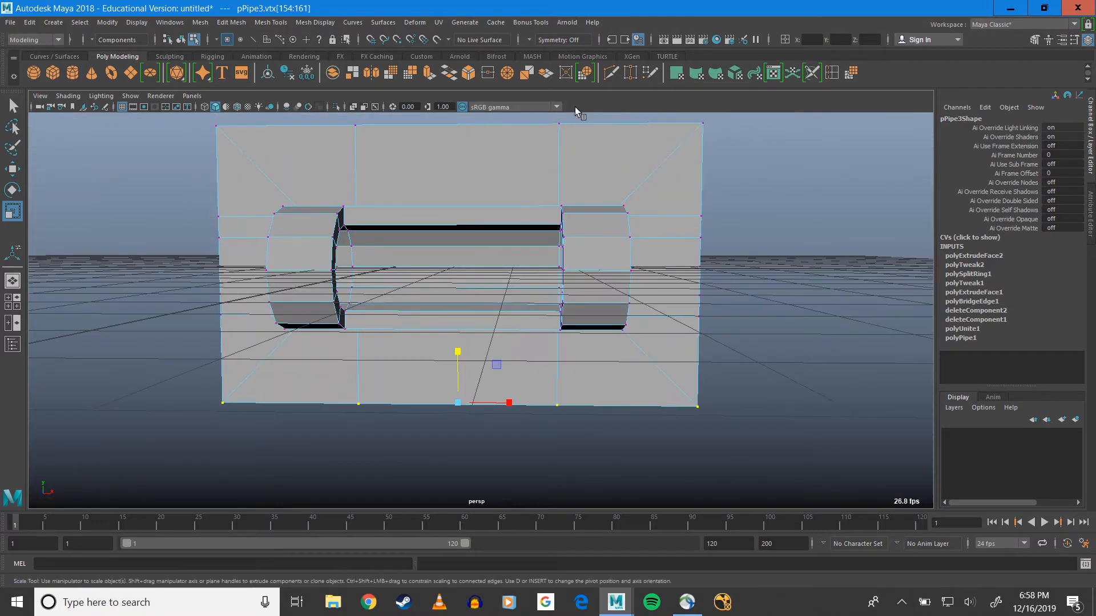
# Create a polygon cylinder with radius 0.6, height 2, 12 axis divisions and its axis along X
pyautogui.keyDown('alt'); pyautogui.moveTo(708, 251); pyautogui.dragTo(565, 258); pyautogui.keyUp('alt')
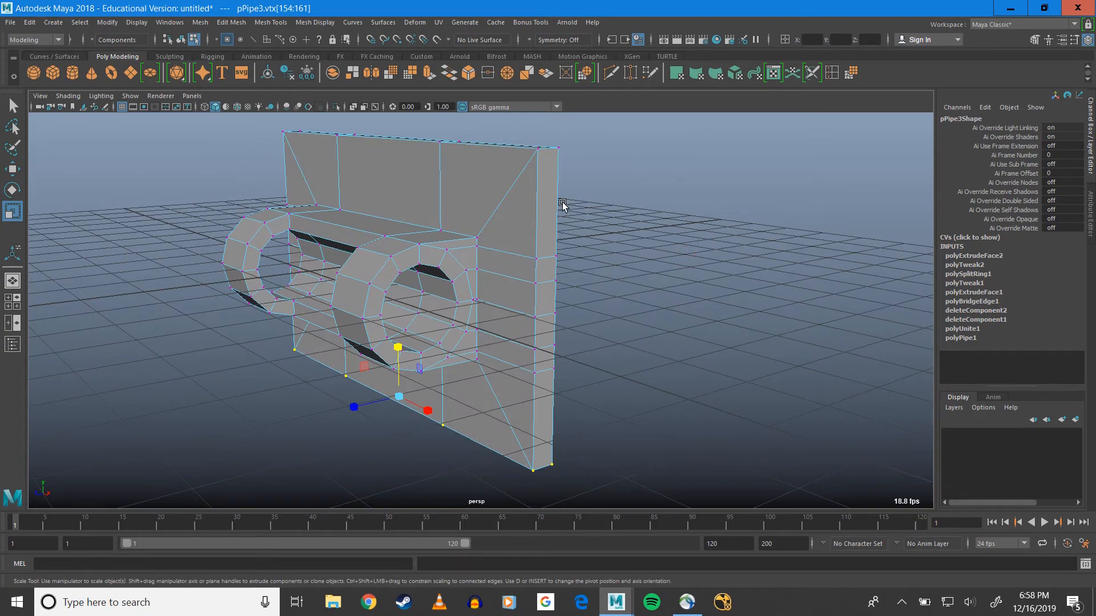
pyautogui.keyDown('alt'); pyautogui.moveTo(426, 245); pyautogui.dragTo(497, 298); pyautogui.keyUp('alt')
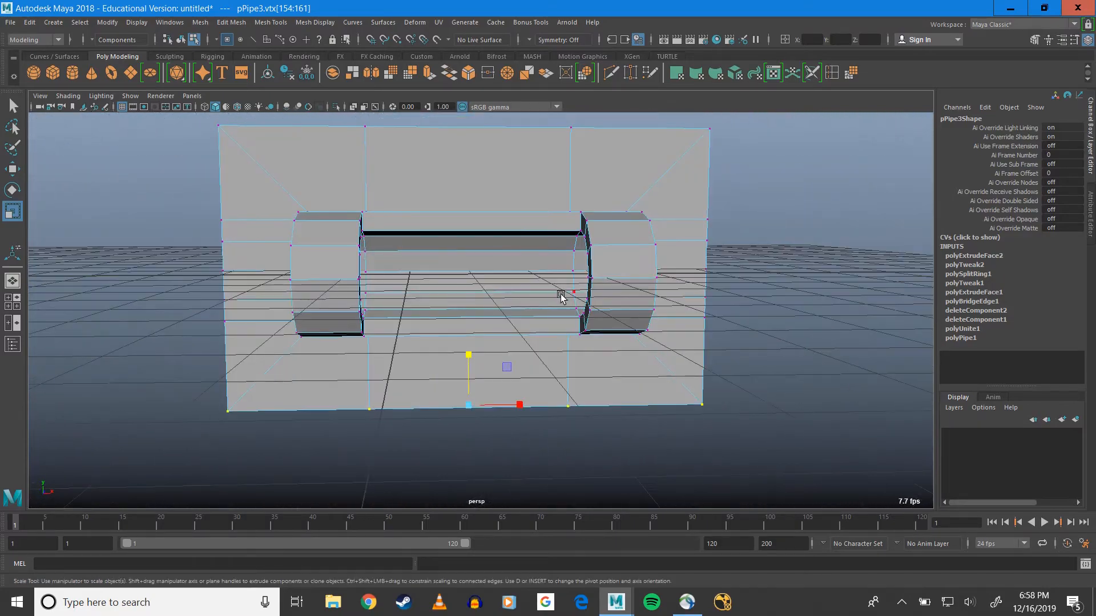
pyautogui.keyDown('alt'); pyautogui.moveTo(645, 261); pyautogui.dragTo(513, 270); pyautogui.keyUp('alt')
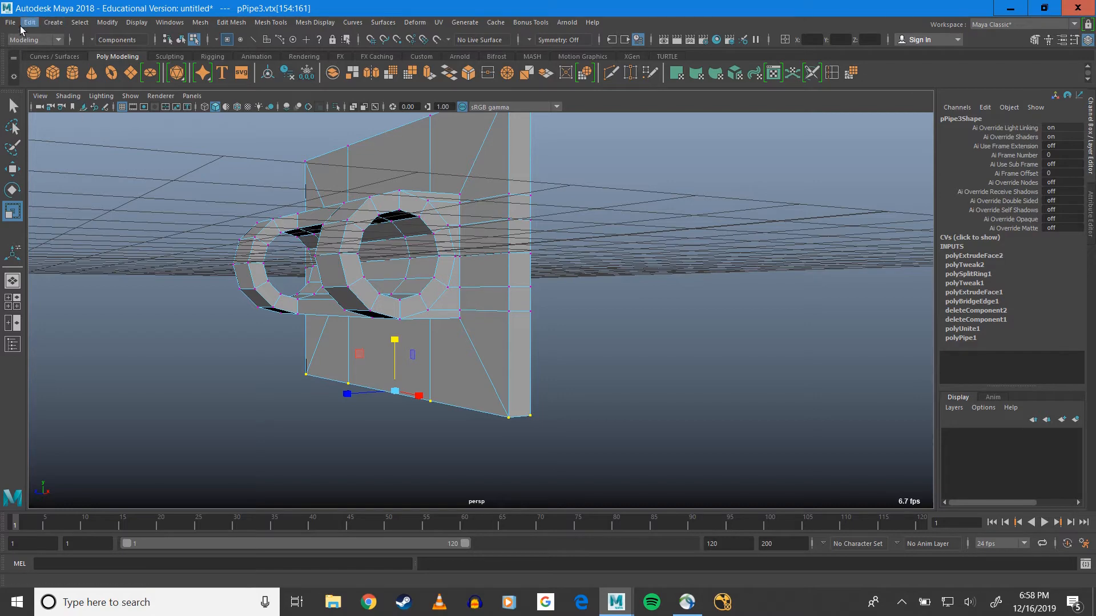
pyautogui.click(50, 23)
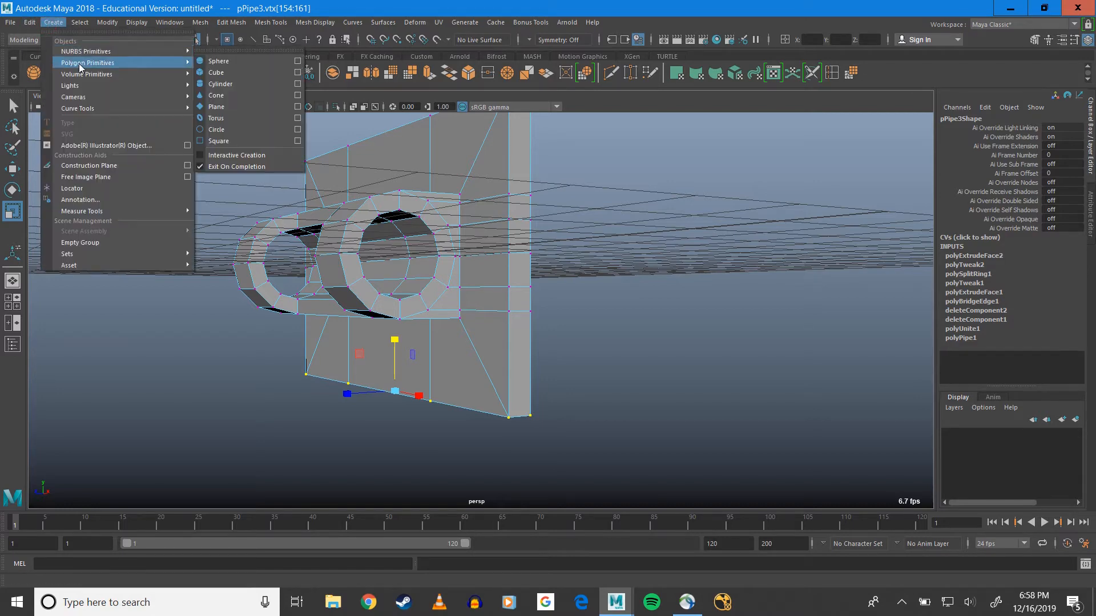
pyautogui.moveTo(137, 63)
pyautogui.click(309, 95)
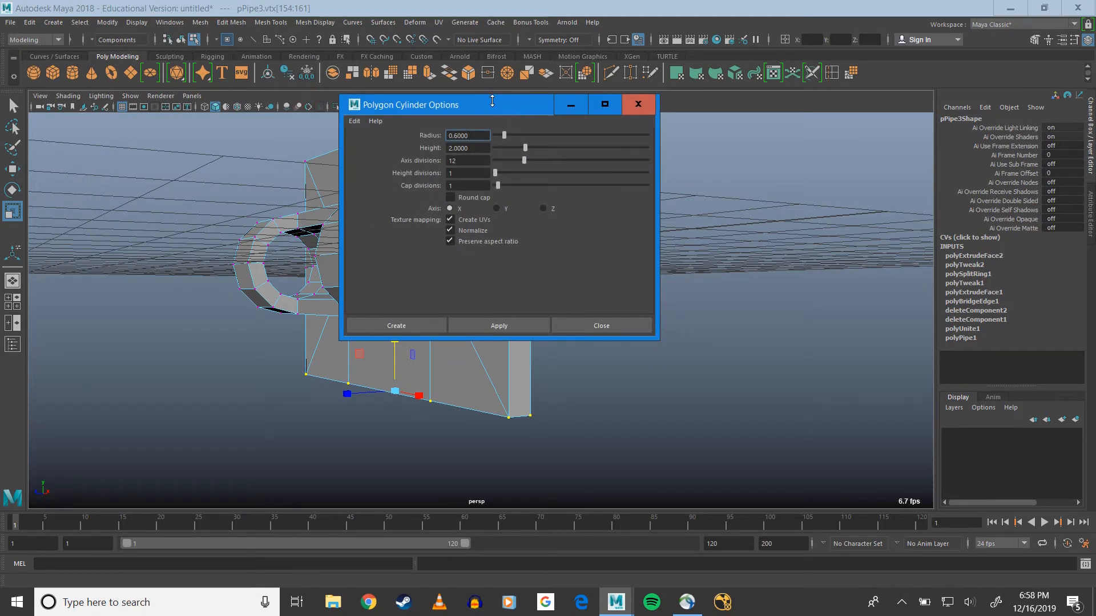
pyautogui.moveTo(492, 101); pyautogui.dragTo(756, 151)
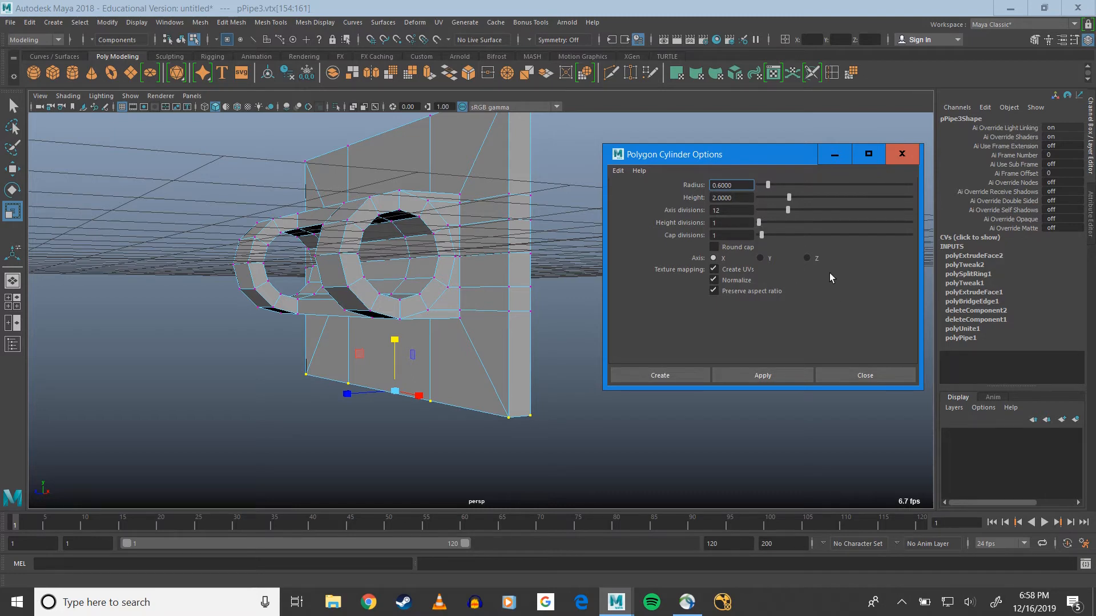
pyautogui.click(671, 375)
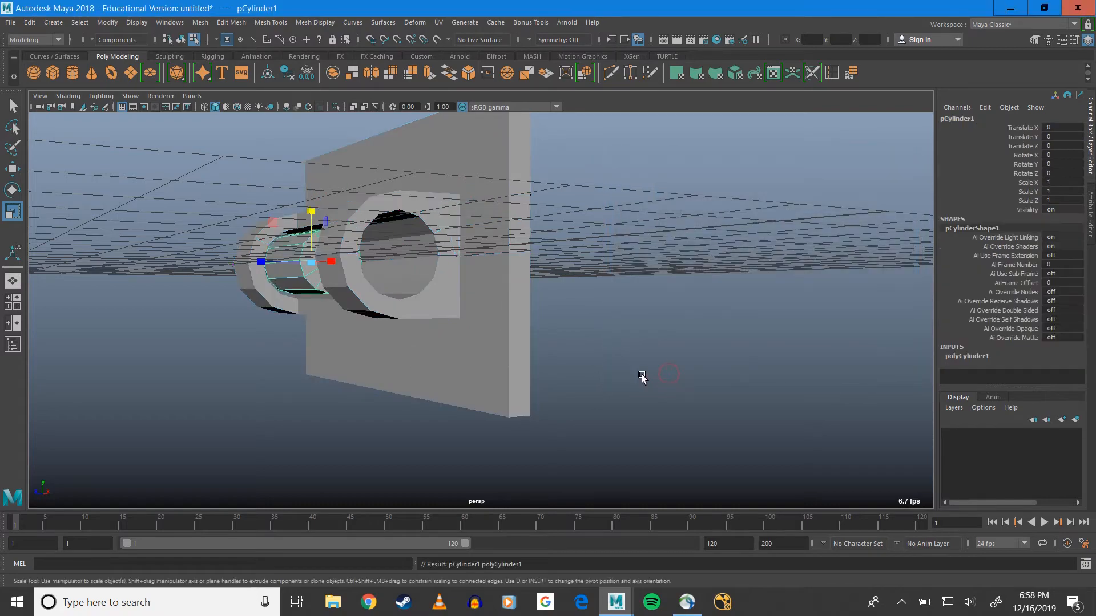
pyautogui.keyDown('alt'); pyautogui.moveTo(352, 288); pyautogui.dragTo(421, 311); pyautogui.keyUp('alt')
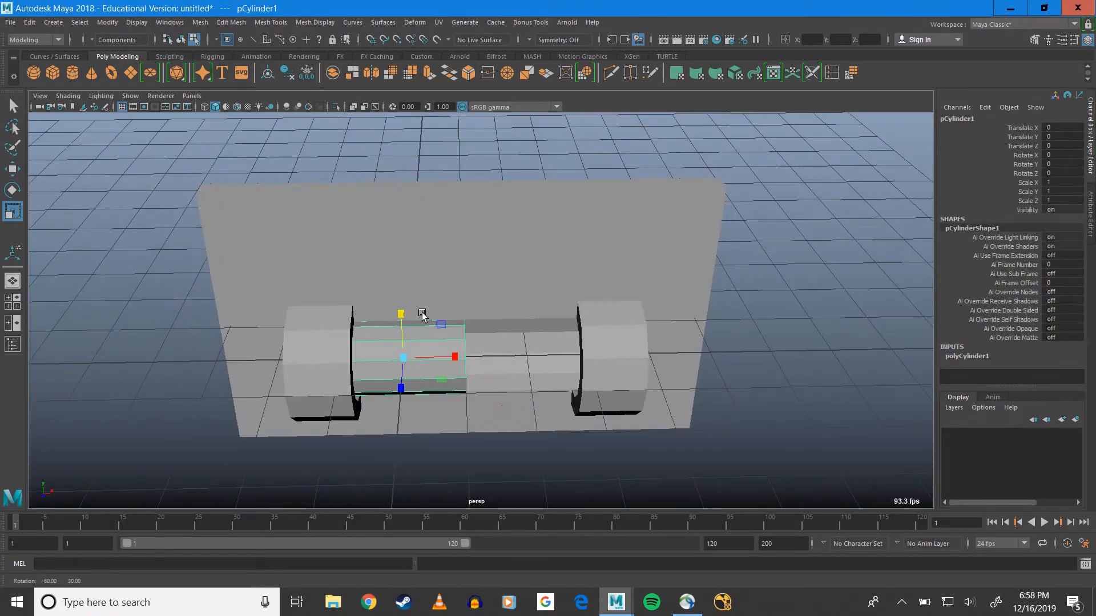
# Scale the cylinder along X to about 3.47 and move it to about 0.96 in X so it passes through both pipes
pyautogui.moveTo(454, 355); pyautogui.dragTo(521, 361)
pyautogui.press('w')
pyautogui.press('r')
pyautogui.keyDown('alt'); pyautogui.moveTo(508, 371); pyautogui.dragTo(467, 357); pyautogui.keyUp('alt')
pyautogui.press('w')
pyautogui.moveTo(501, 394); pyautogui.dragTo(549, 388)
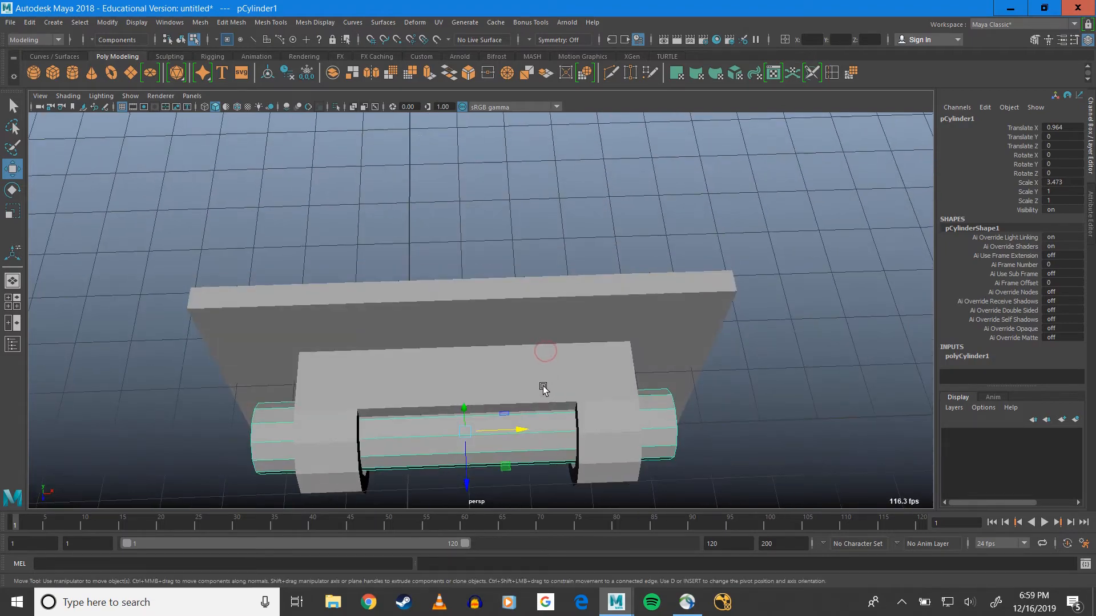
# Set the cylinder's radius to 0.7 in its polyCylinder1 creation attributes
pyautogui.keyDown('alt'); pyautogui.moveTo(543, 389); pyautogui.dragTo(498, 324, button='middle'); pyautogui.keyUp('alt')
pyautogui.scroll(5, 509, 305)
pyautogui.keyDown('alt'); pyautogui.moveTo(498, 325); pyautogui.dragTo(460, 251); pyautogui.keyUp('alt')
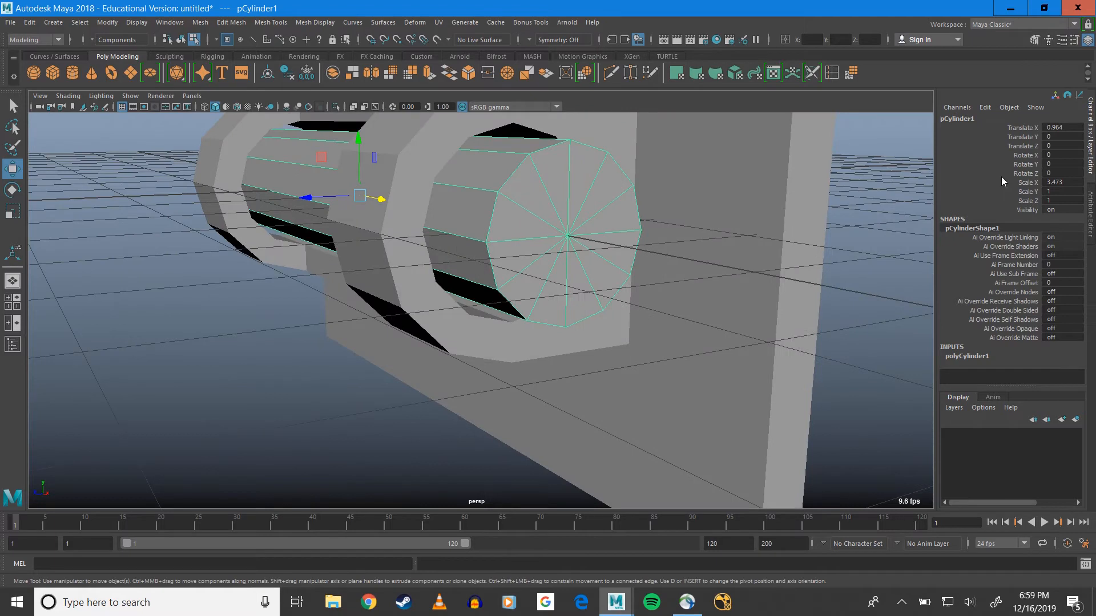
pyautogui.click(1090, 212)
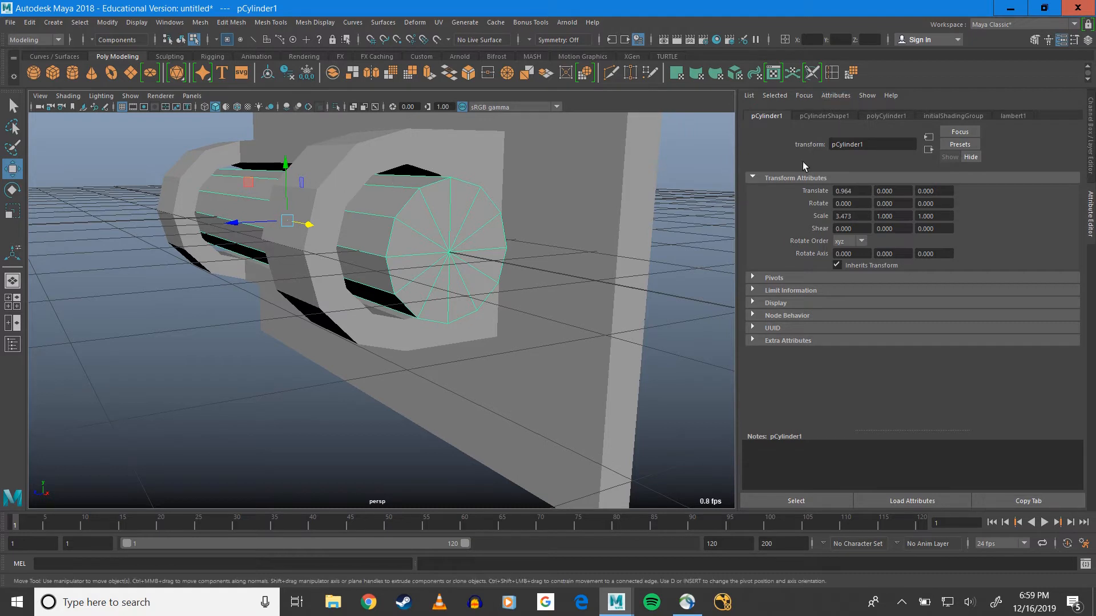
pyautogui.click(876, 117)
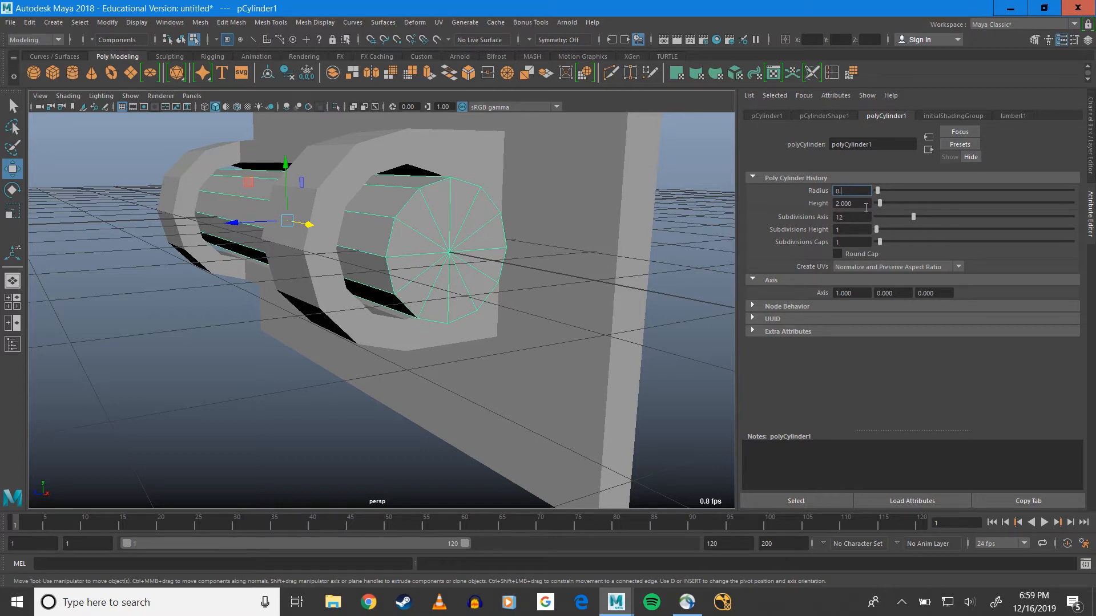
pyautogui.press('Return')
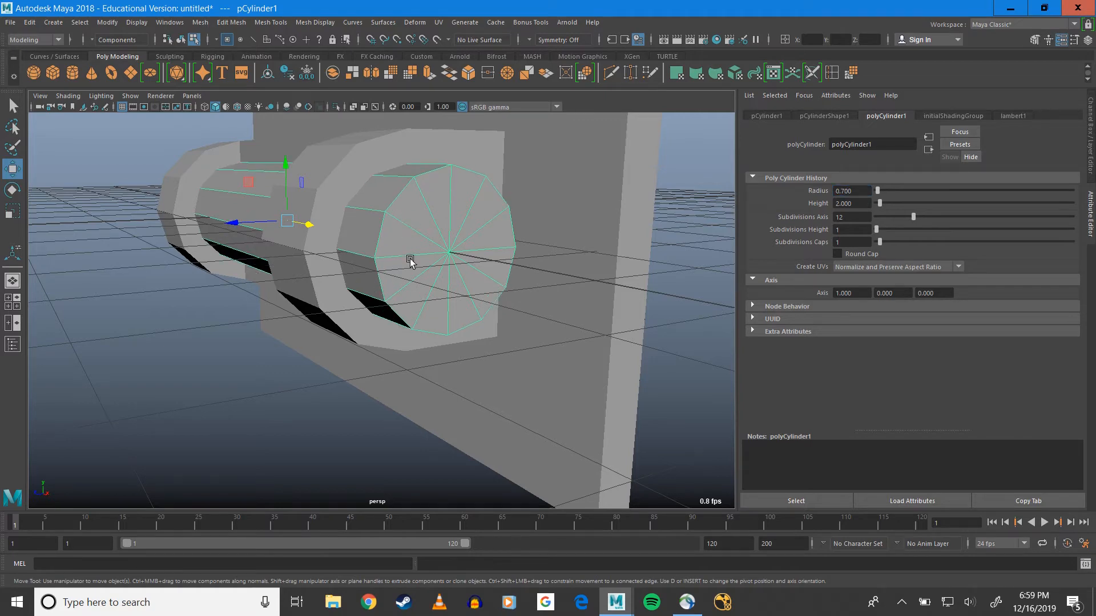
# Examine how the cylinder fits inside both pipes in wireframe and shaded display
pyautogui.press('4')
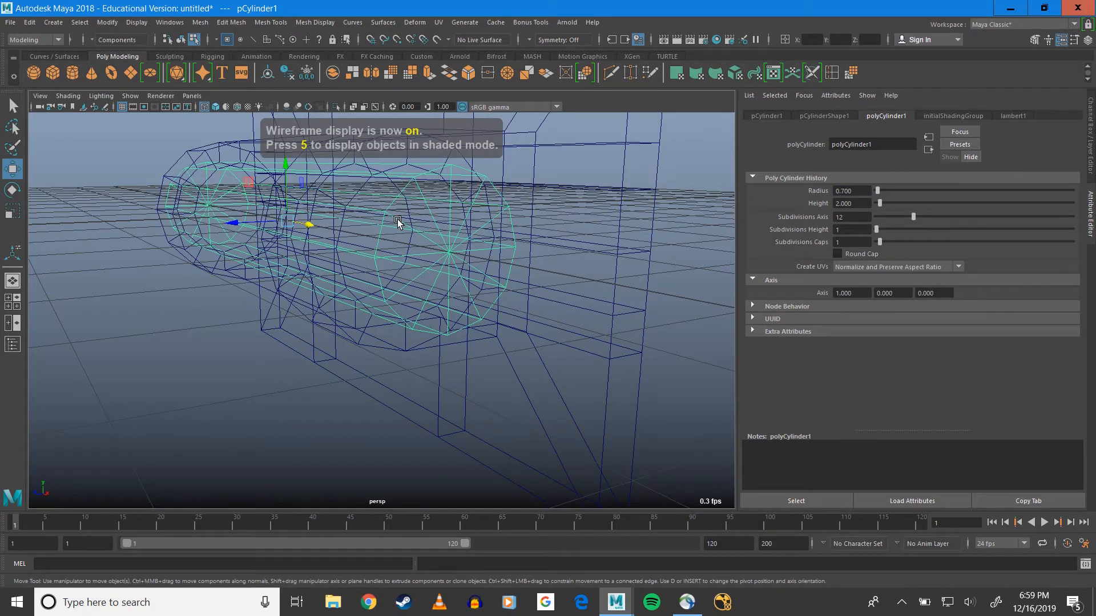
pyautogui.keyDown('alt'); pyautogui.moveTo(398, 222); pyautogui.dragTo(392, 272); pyautogui.keyUp('alt')
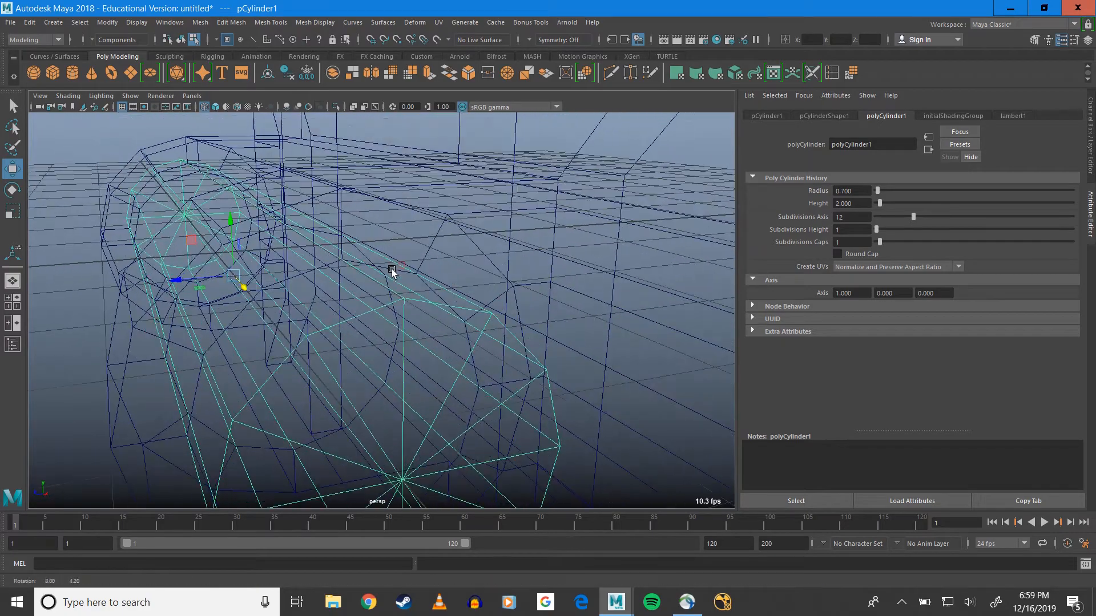
pyautogui.keyDown('alt'); pyautogui.moveTo(325, 274); pyautogui.dragTo(373, 275); pyautogui.keyUp('alt')
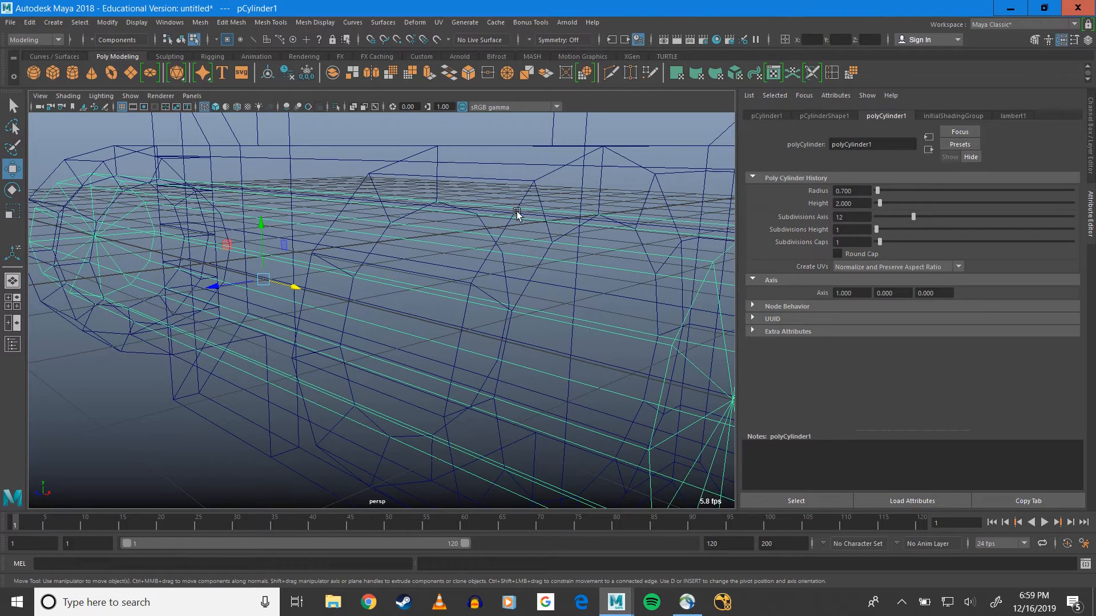
pyautogui.press('5')
pyautogui.scroll(-7, 431, 244)
pyautogui.moveTo(397, 284)
pyautogui.keyDown('alt'); pyautogui.mouseDown()
pyautogui.moveTo(453, 285)
pyautogui.moveTo(455, 295)
pyautogui.mouseUp(); pyautogui.keyUp('alt')
pyautogui.scroll(5, 455, 296)
pyautogui.keyDown('alt'); pyautogui.moveTo(415, 261); pyautogui.dragTo(443, 201, button='middle'); pyautogui.keyUp('alt')
pyautogui.keyDown('alt'); pyautogui.moveTo(443, 201); pyautogui.dragTo(435, 263); pyautogui.keyUp('alt')
pyautogui.scroll(-6, 463, 242)
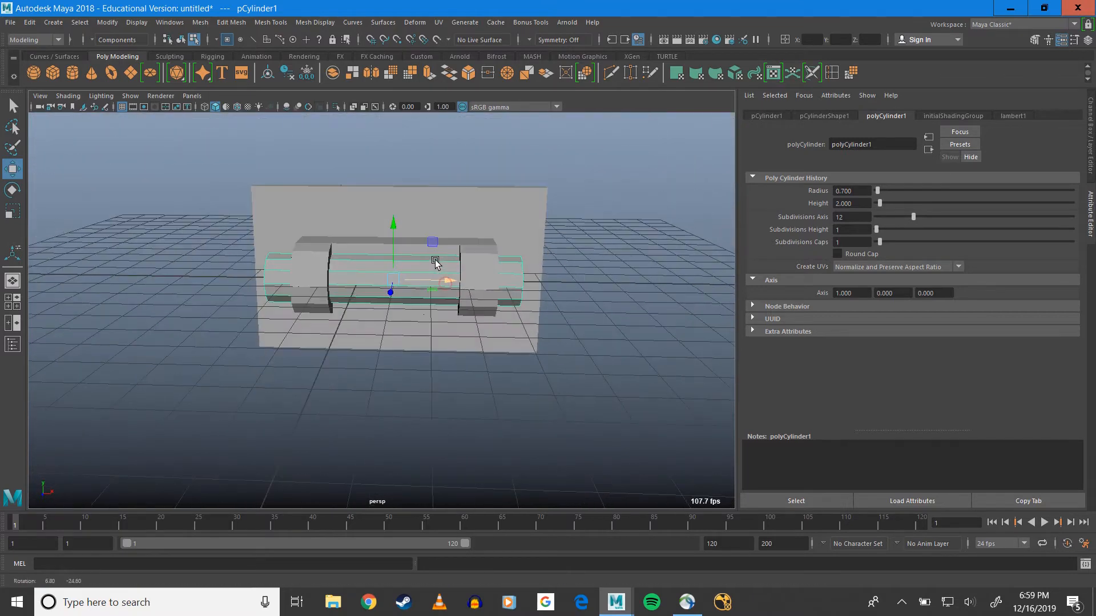
pyautogui.scroll(6, 420, 243)
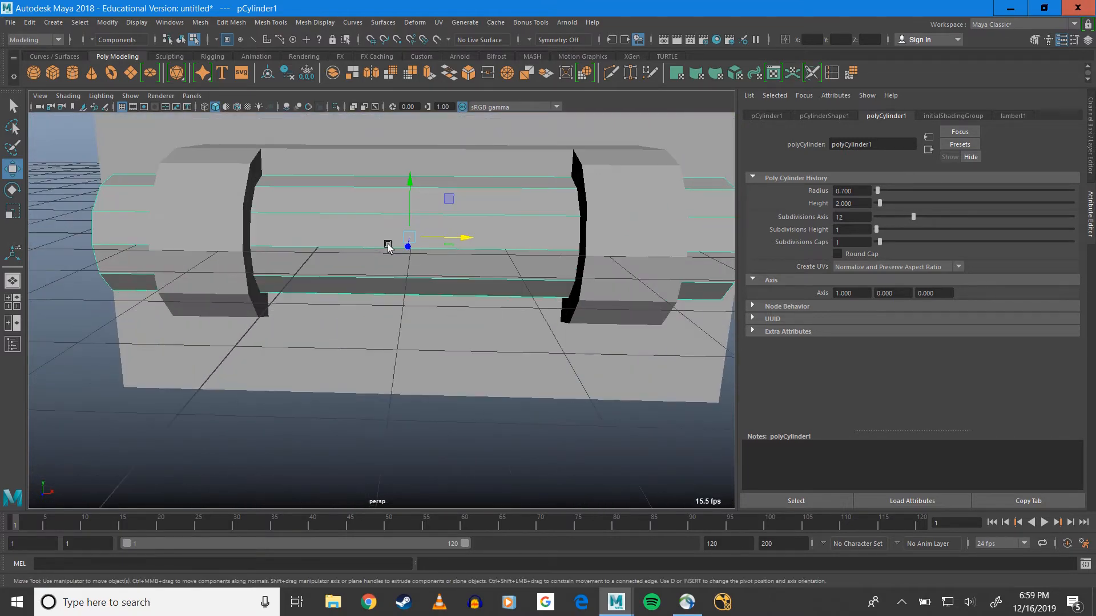
# Insert two edge loops around the cylinder, one at the inner side of each pipe
pyautogui.press('F9')
pyautogui.click(176, 436)
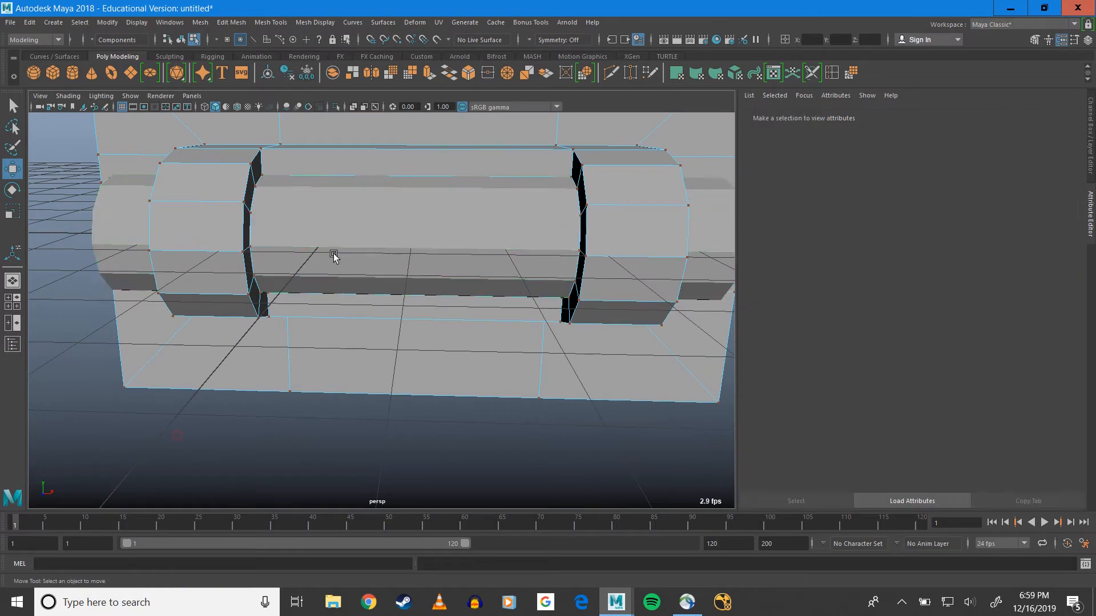
pyautogui.moveTo(331, 247); pyautogui.dragTo(371, 215, button='right')
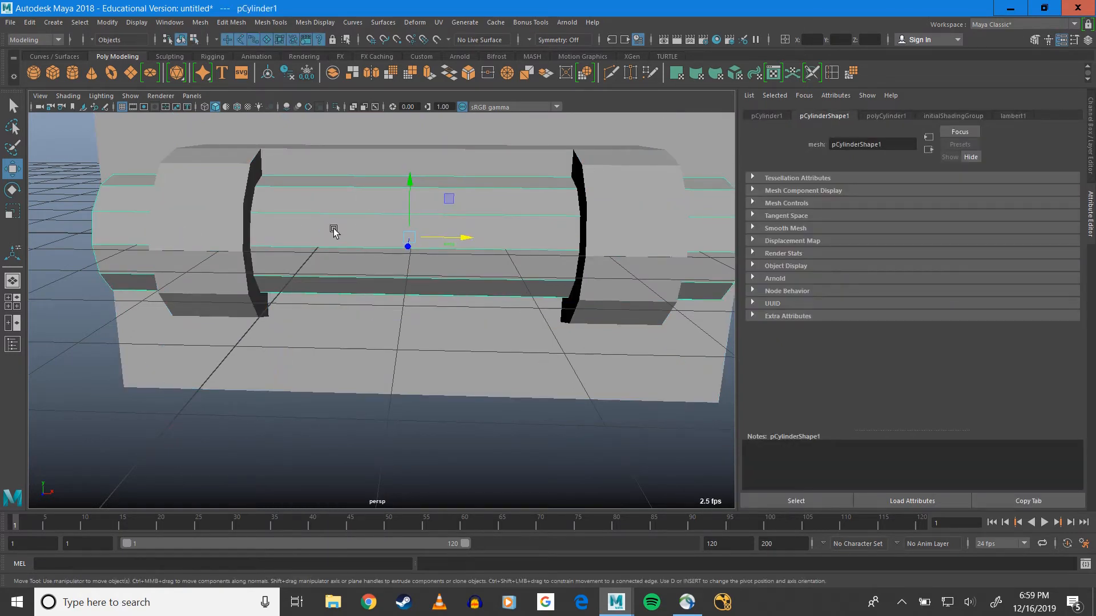
pyautogui.click(177, 24)
pyautogui.moveTo(191, 26)
pyautogui.moveTo(239, 22)
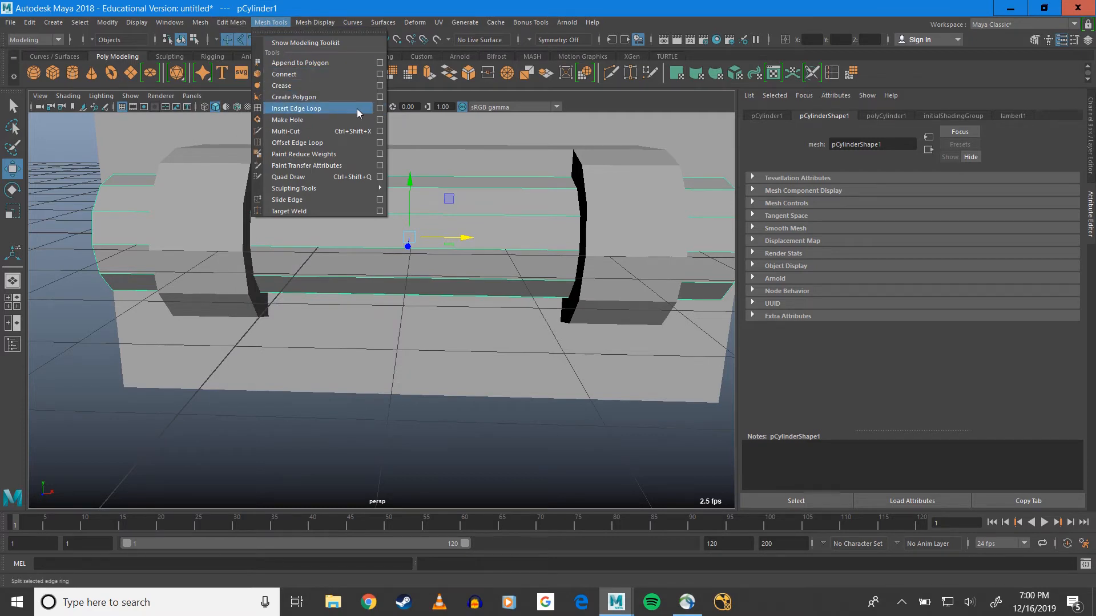
pyautogui.click(357, 108)
pyautogui.moveTo(290, 217); pyautogui.dragTo(255, 227)
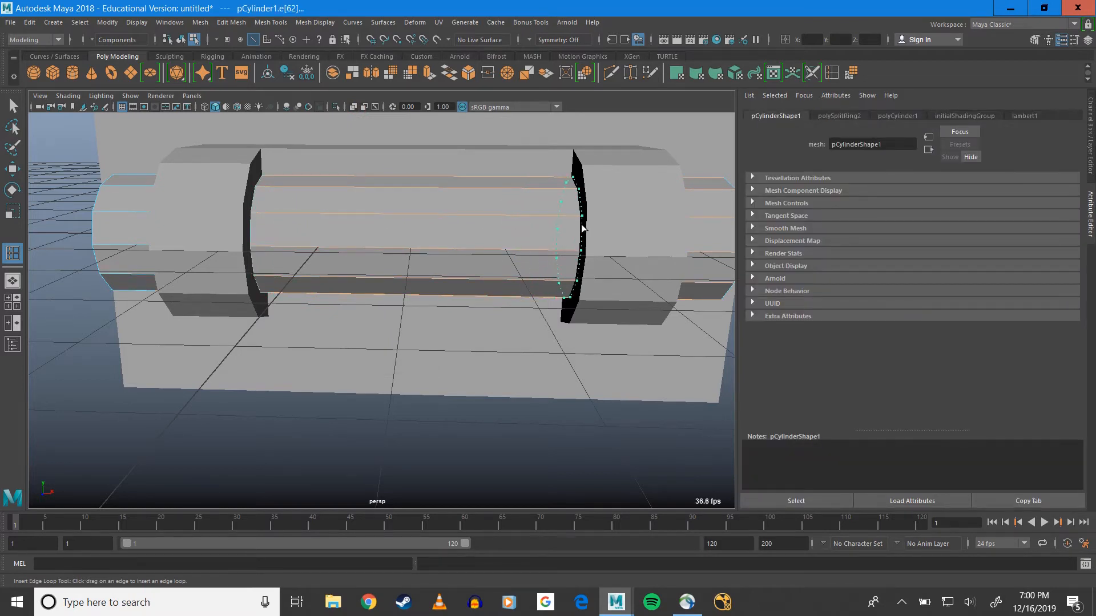
pyautogui.moveTo(582, 229); pyautogui.dragTo(452, 199)
pyautogui.press('1')
pyautogui.press('q')
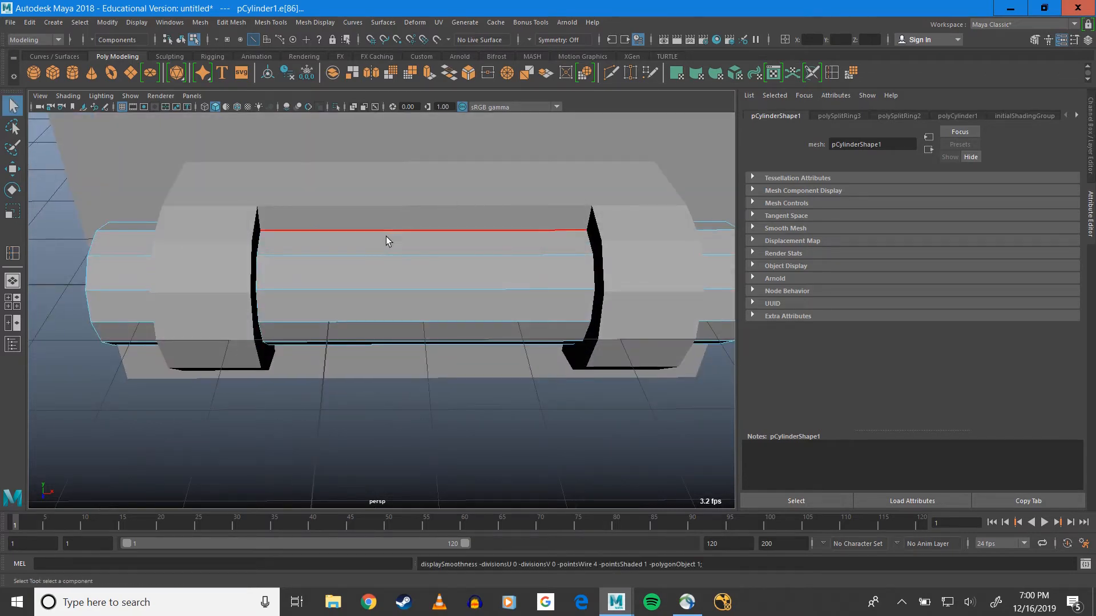
# Extrude the cylinder's two front middle faces between the pipes and move them far out along Z, away from the backing plate
pyautogui.moveTo(386, 237); pyautogui.dragTo(380, 269, button='right')
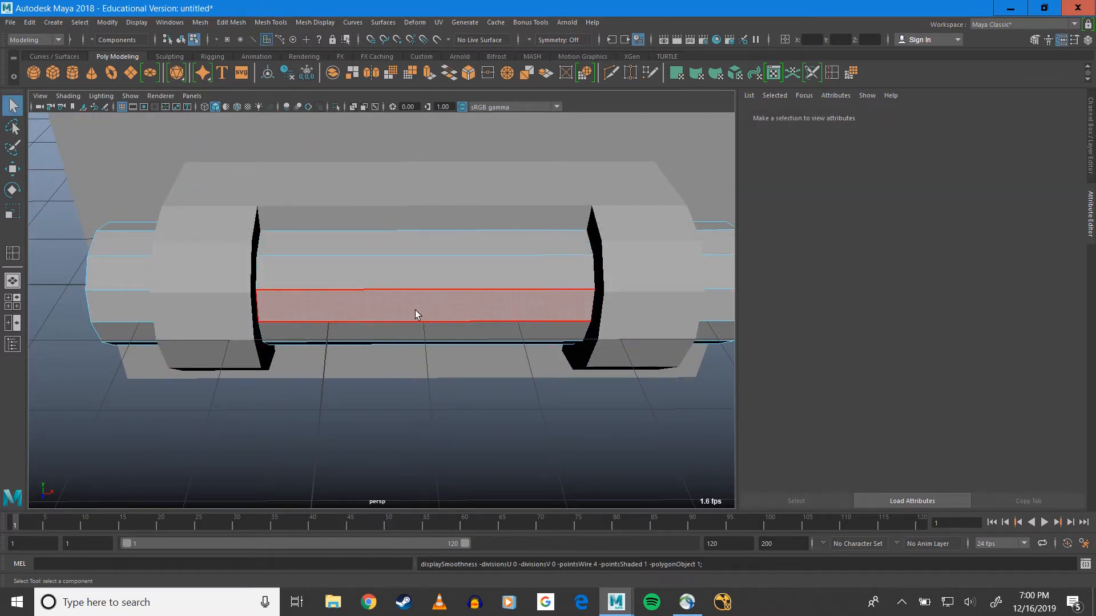
pyautogui.keyDown('alt'); pyautogui.moveTo(416, 312); pyautogui.dragTo(286, 245); pyautogui.keyUp('alt')
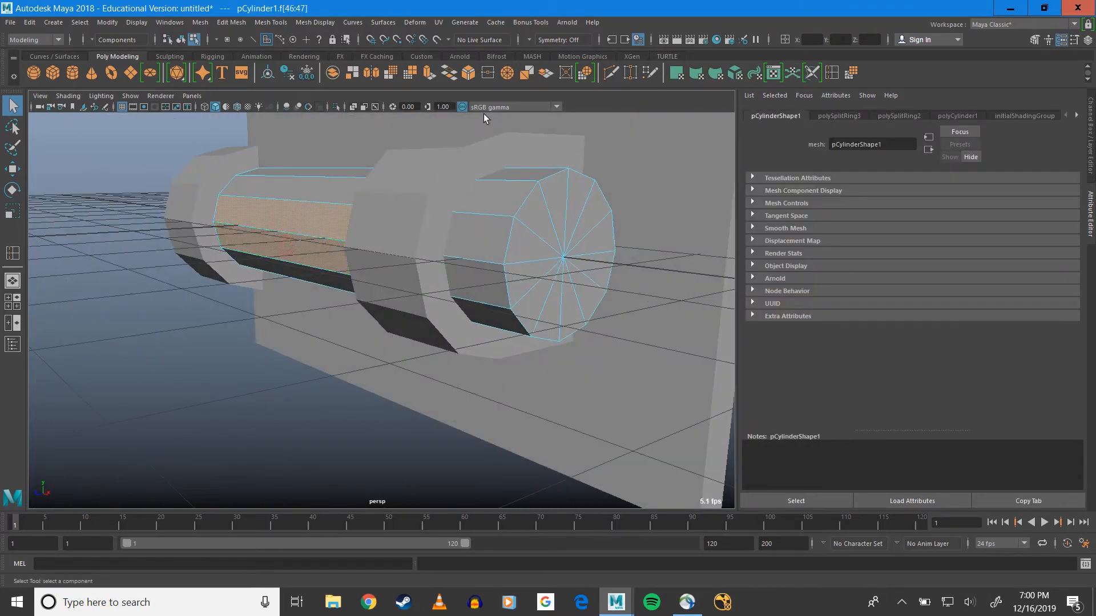
pyautogui.click(409, 74)
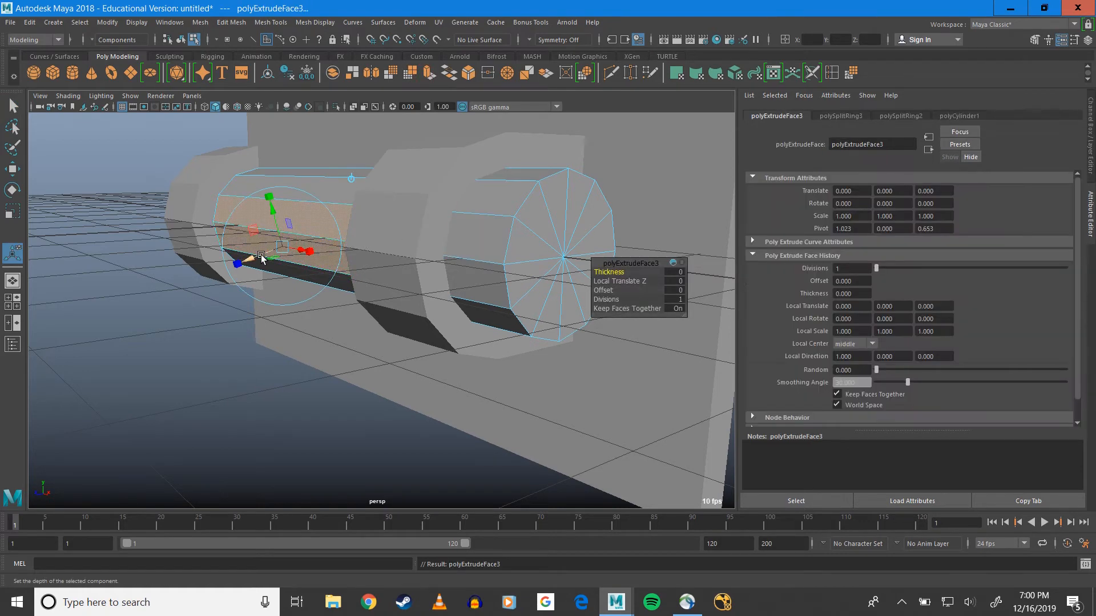
pyautogui.keyDown('alt'); pyautogui.moveTo(284, 301); pyautogui.dragTo(249, 298); pyautogui.keyUp('alt')
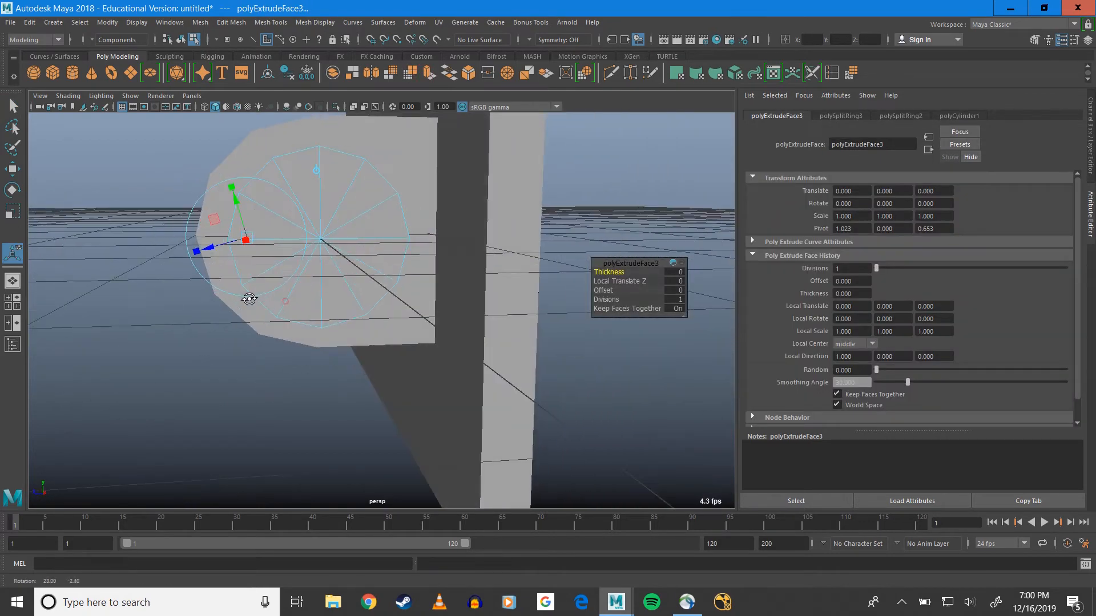
pyautogui.keyDown('alt'); pyautogui.moveTo(283, 259); pyautogui.dragTo(394, 311, button='middle'); pyautogui.keyUp('alt')
pyautogui.press('w')
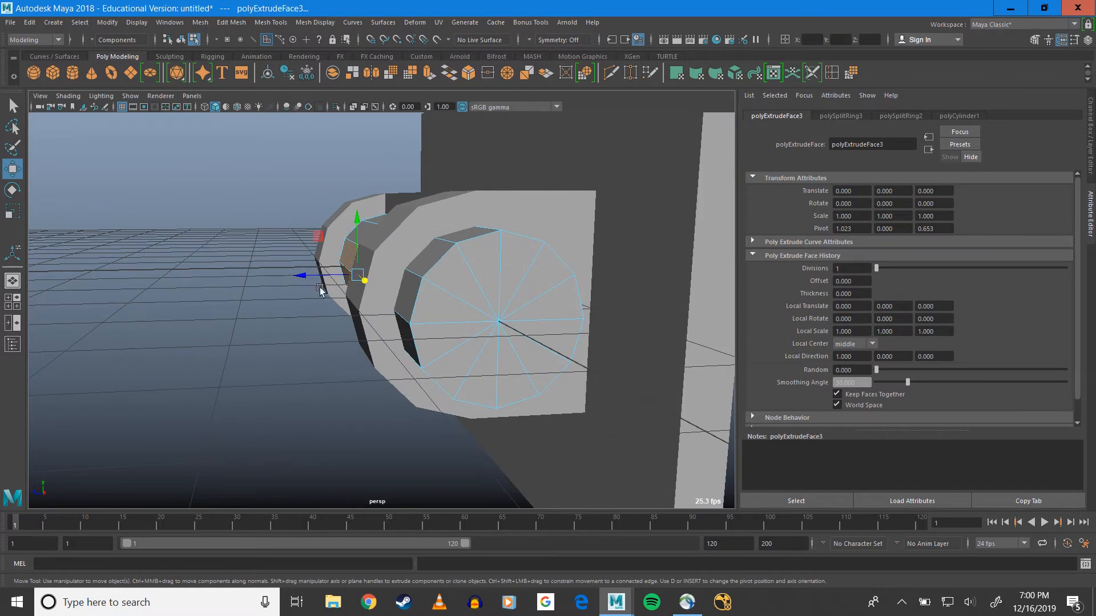
pyautogui.moveTo(313, 280)
pyautogui.mouseDown()
pyautogui.moveTo(317, 269)
pyautogui.moveTo(293, 274)
pyautogui.mouseUp()
# Select the vertices at the outer end of the extruded leaf and scale them flat along Z
pyautogui.moveTo(285, 274); pyautogui.dragTo(283, 242, button='right')
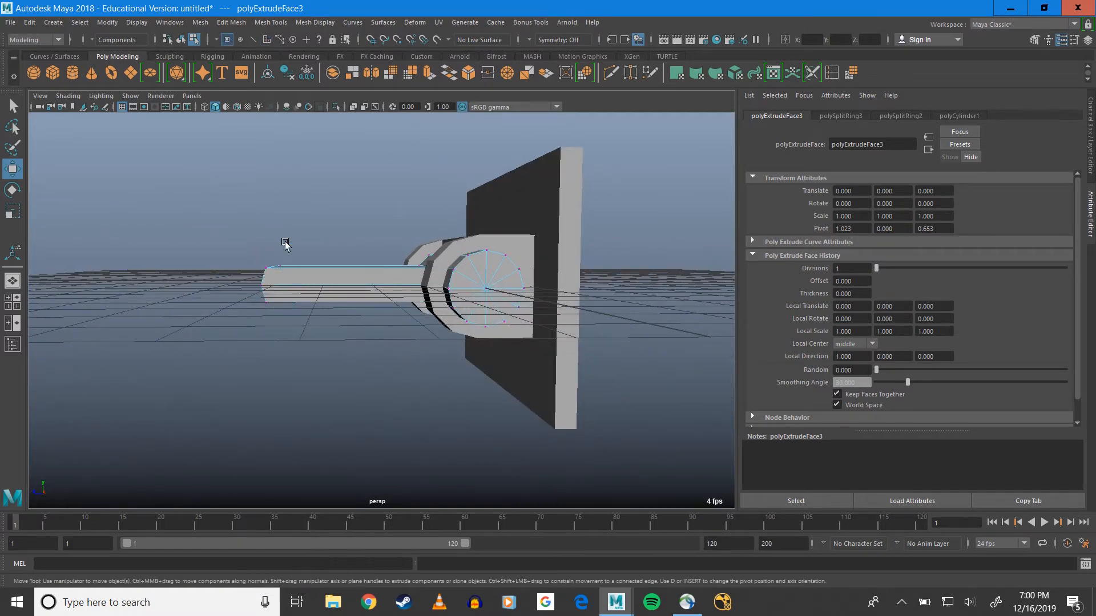
pyautogui.keyDown('alt'); pyautogui.moveTo(284, 242); pyautogui.dragTo(358, 306); pyautogui.keyUp('alt')
pyautogui.scroll(4, 357, 306)
pyautogui.moveTo(249, 189); pyautogui.dragTo(409, 394)
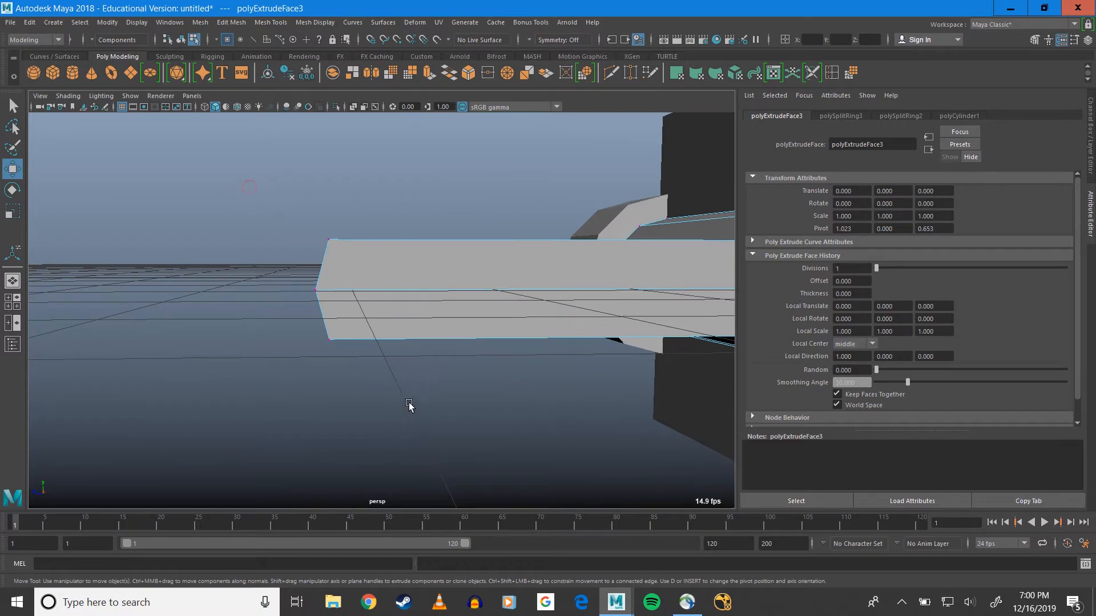
pyautogui.press('r')
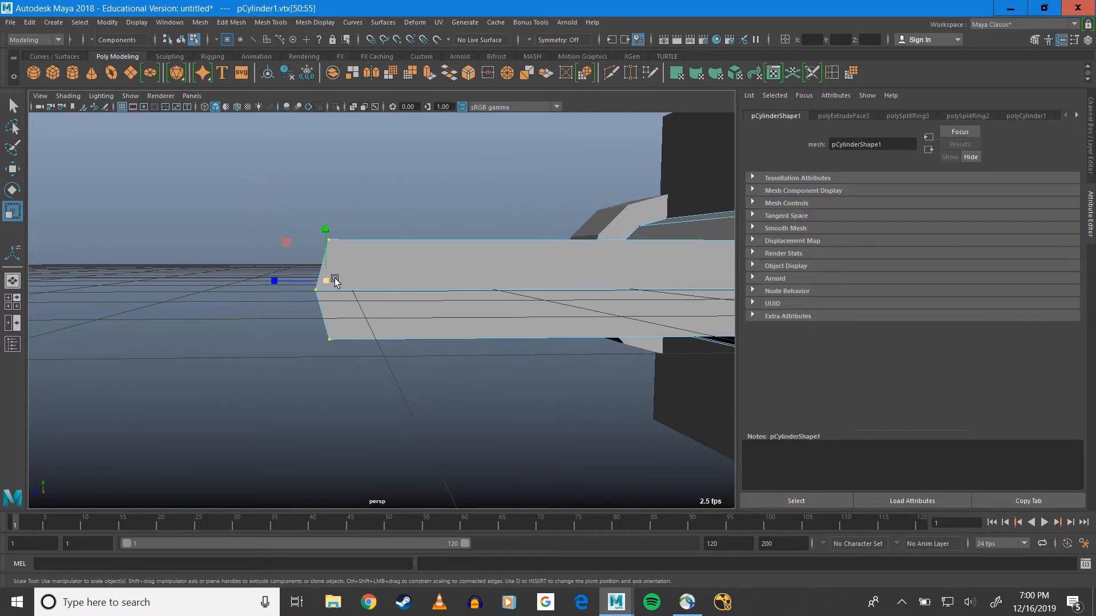
pyautogui.moveTo(276, 282); pyautogui.dragTo(332, 283)
pyautogui.keyDown('alt'); pyautogui.moveTo(408, 293); pyautogui.dragTo(526, 307); pyautogui.keyUp('alt')
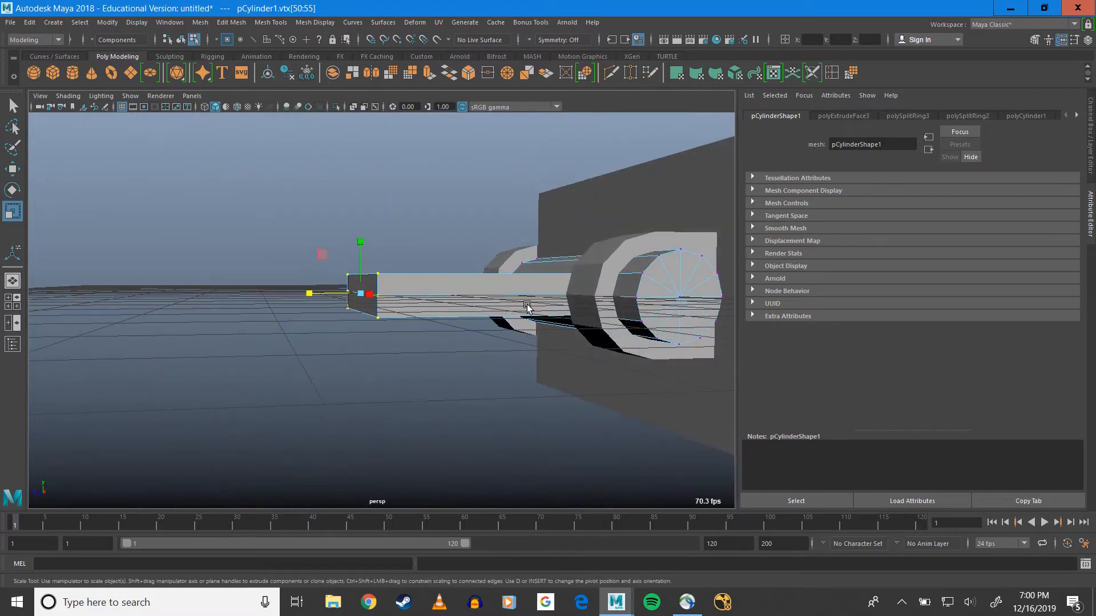
# Leave vertex editing and select the whole cylinder with its extruded leaf as an object
pyautogui.hotkey('ctrl', 'z')
pyautogui.click(658, 291)
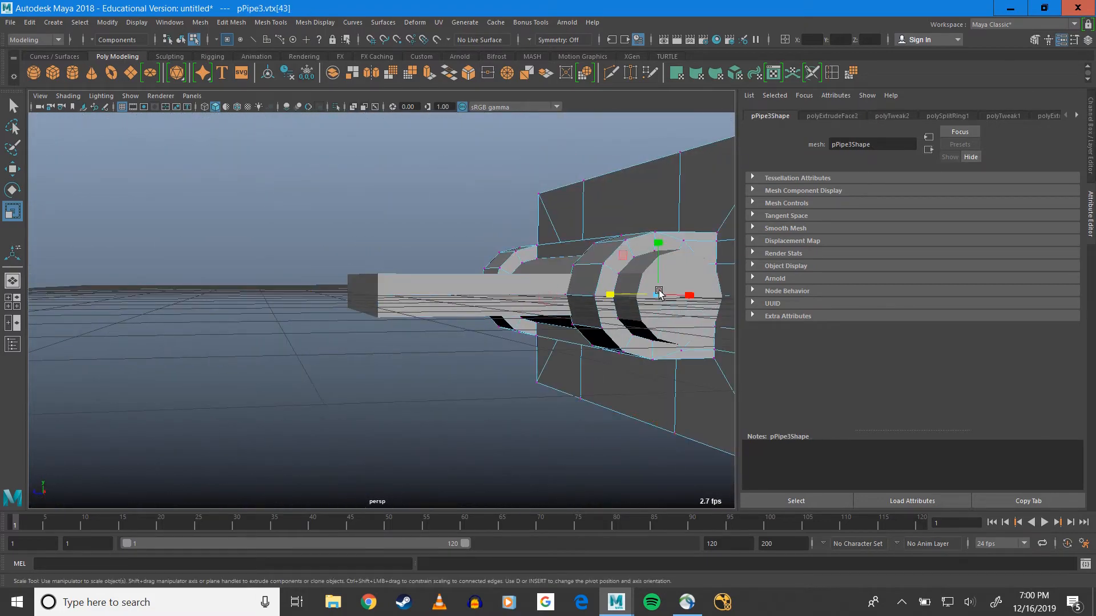
pyautogui.keyDown('alt'); pyautogui.moveTo(564, 301); pyautogui.dragTo(552, 331); pyautogui.keyUp('alt')
pyautogui.click(568, 285)
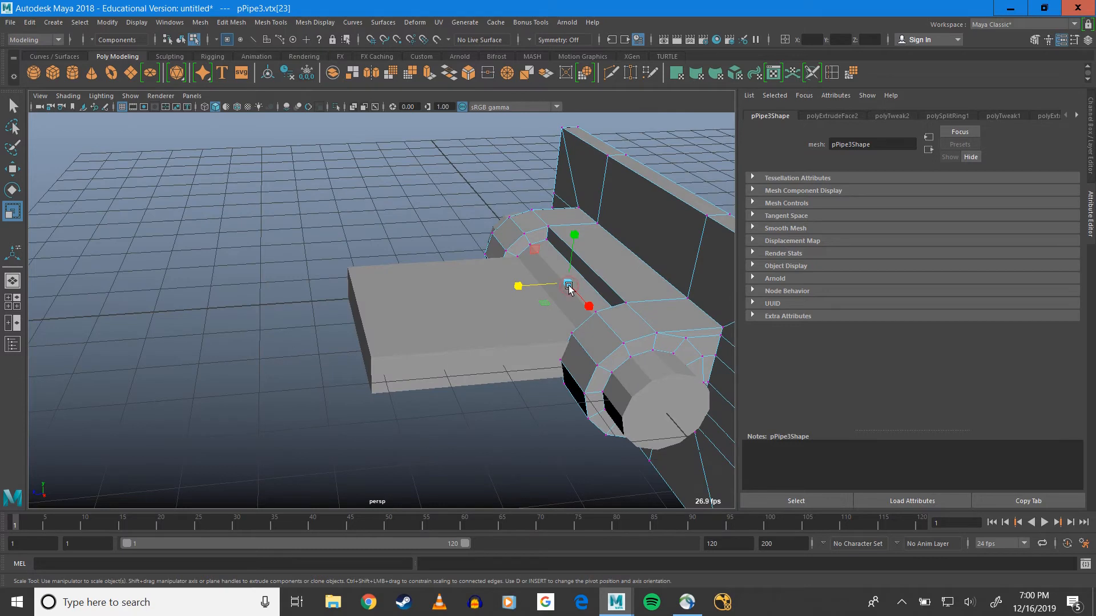
pyautogui.press('q')
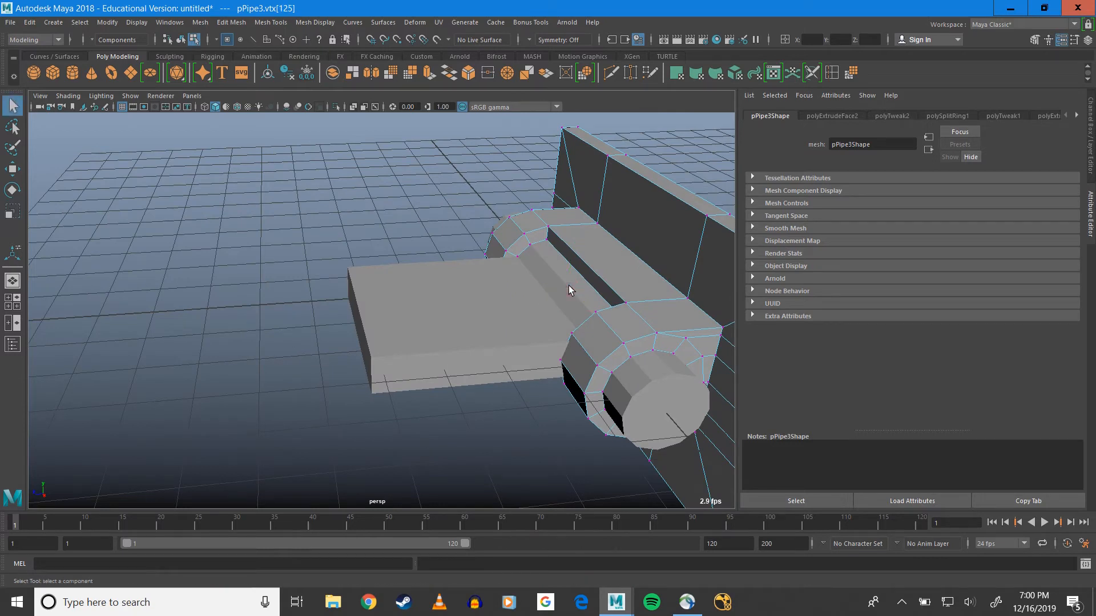
pyautogui.moveTo(567, 289); pyautogui.dragTo(576, 287, button='right')
pyautogui.click(573, 286)
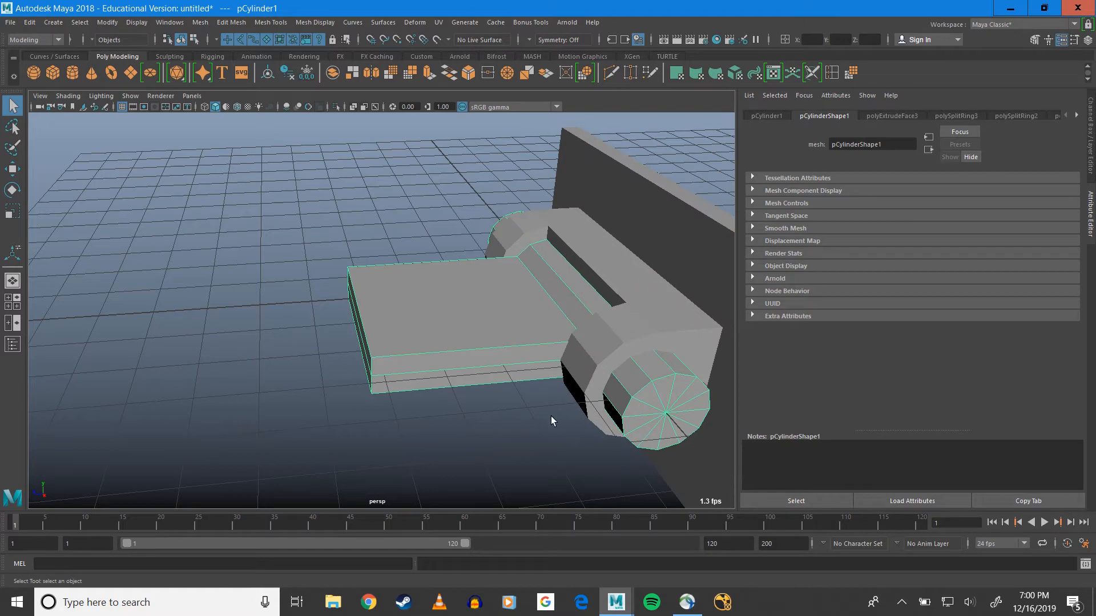
# Rotate the cylinder about its X axis, swinging the leaf up and then down until it slopes below horizontal
pyautogui.keyDown('alt'); pyautogui.moveTo(550, 416); pyautogui.dragTo(583, 269); pyautogui.keyUp('alt')
pyautogui.keyDown('alt'); pyautogui.moveTo(561, 177); pyautogui.dragTo(501, 269); pyautogui.keyUp('alt')
pyautogui.press('e')
pyautogui.keyDown('alt'); pyautogui.moveTo(561, 291); pyautogui.dragTo(599, 339); pyautogui.keyUp('alt')
pyautogui.moveTo(548, 277); pyautogui.dragTo(577, 314)
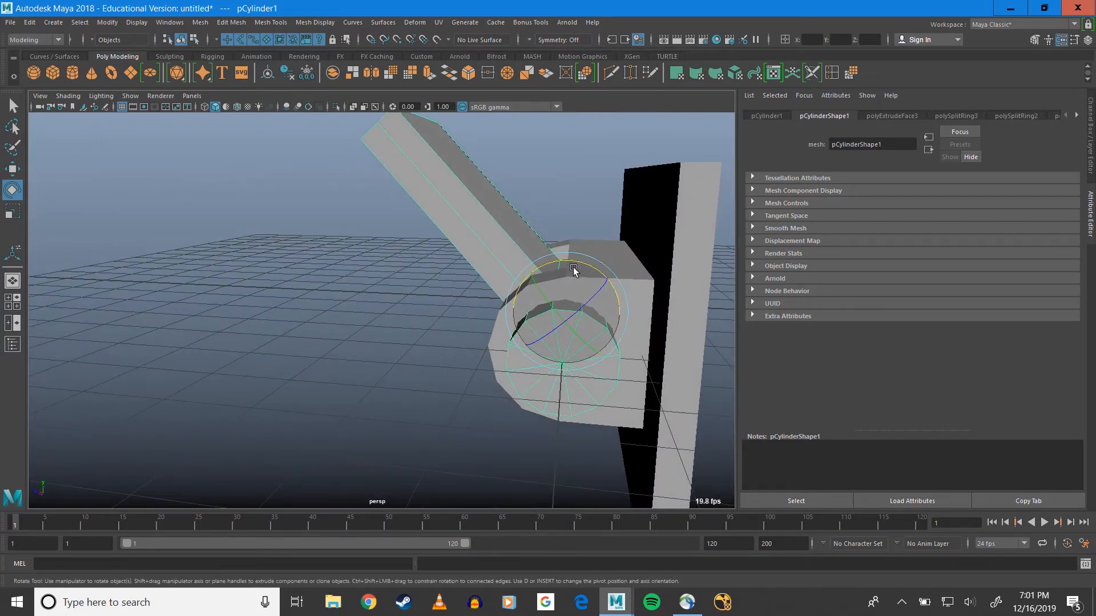
pyautogui.moveTo(570, 252); pyautogui.dragTo(515, 280)
pyautogui.keyDown('alt'); pyautogui.moveTo(286, 297); pyautogui.dragTo(320, 320); pyautogui.keyUp('alt')
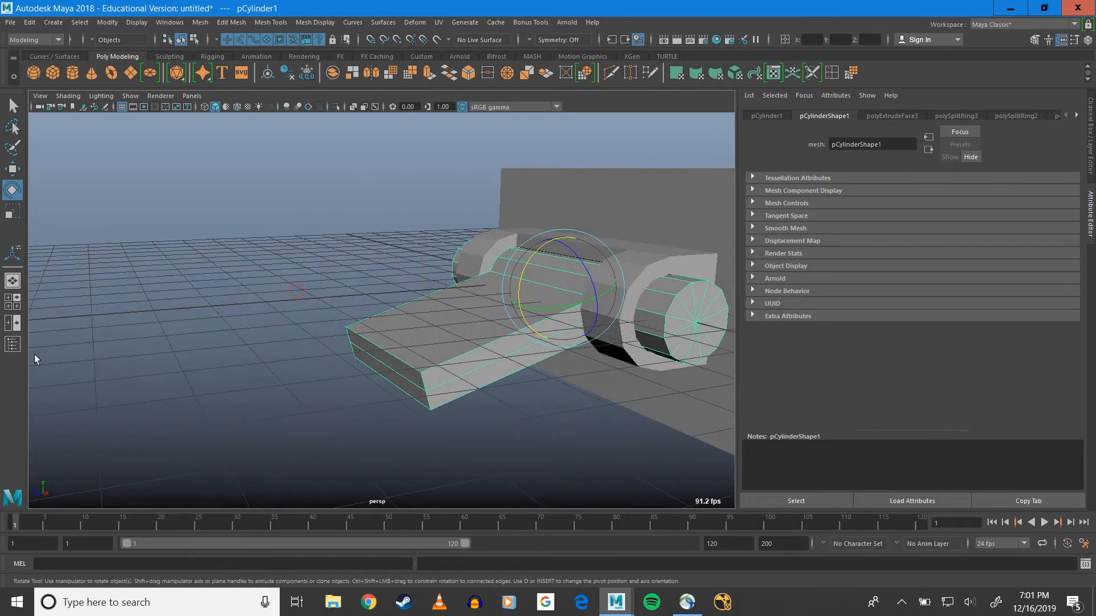
# Parent pCylinder1 under pPipe3 in the Outliner and expand pPipe3's hierarchy
pyautogui.click(12, 345)
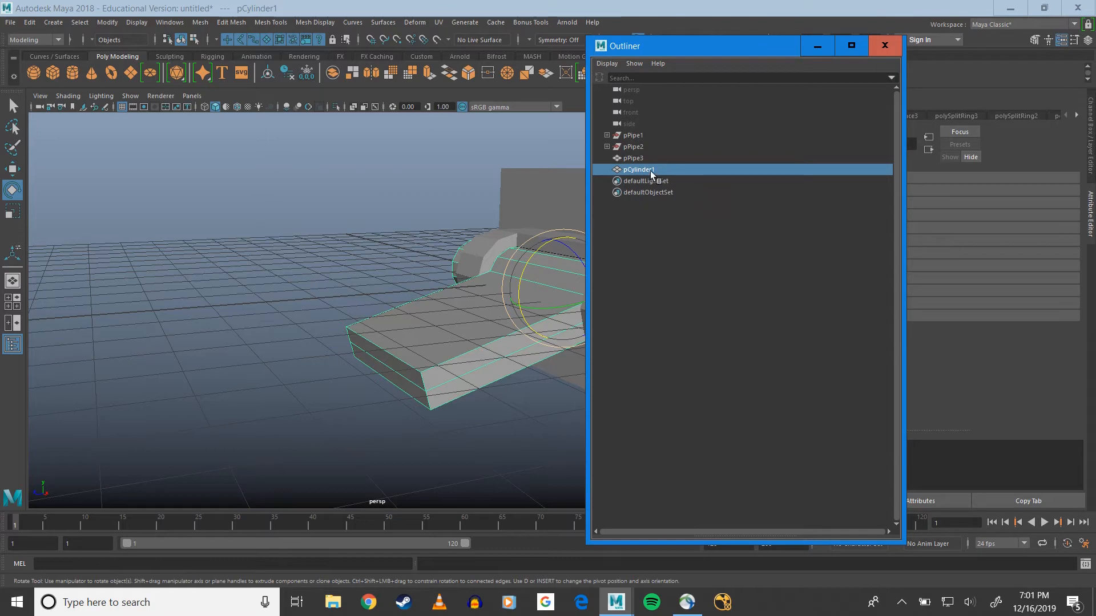
pyautogui.click(634, 158)
pyautogui.press('f')
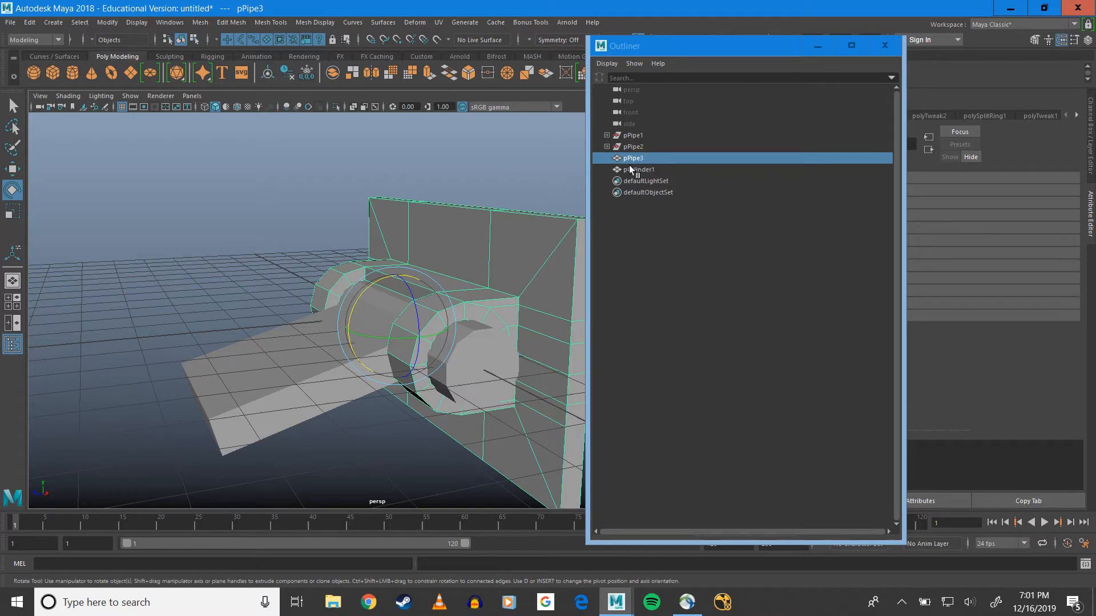
pyautogui.moveTo(631, 49); pyautogui.dragTo(719, 146)
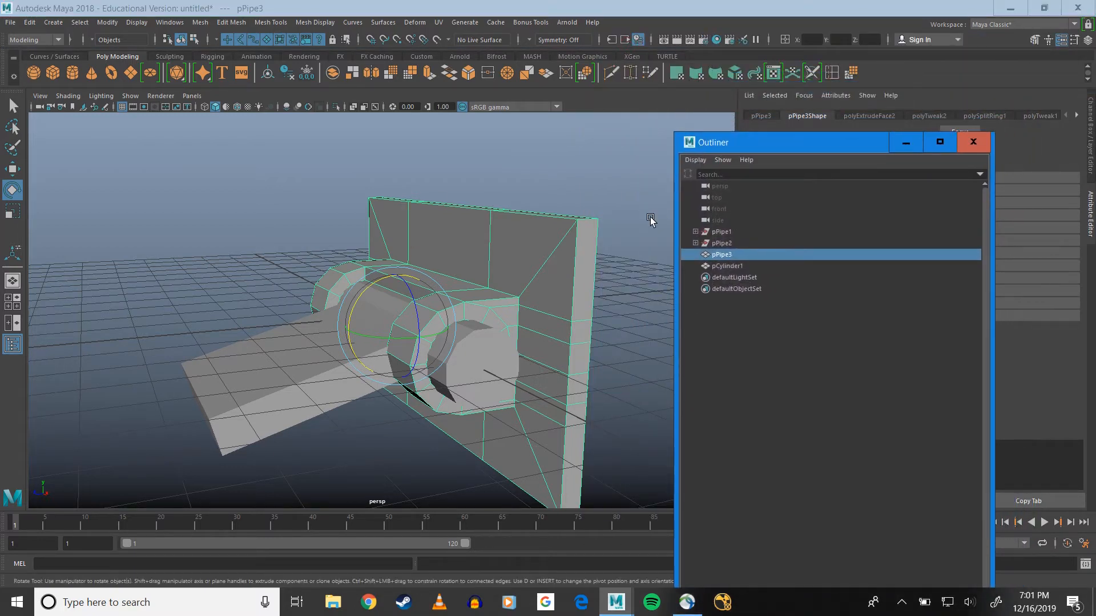
pyautogui.click(226, 398)
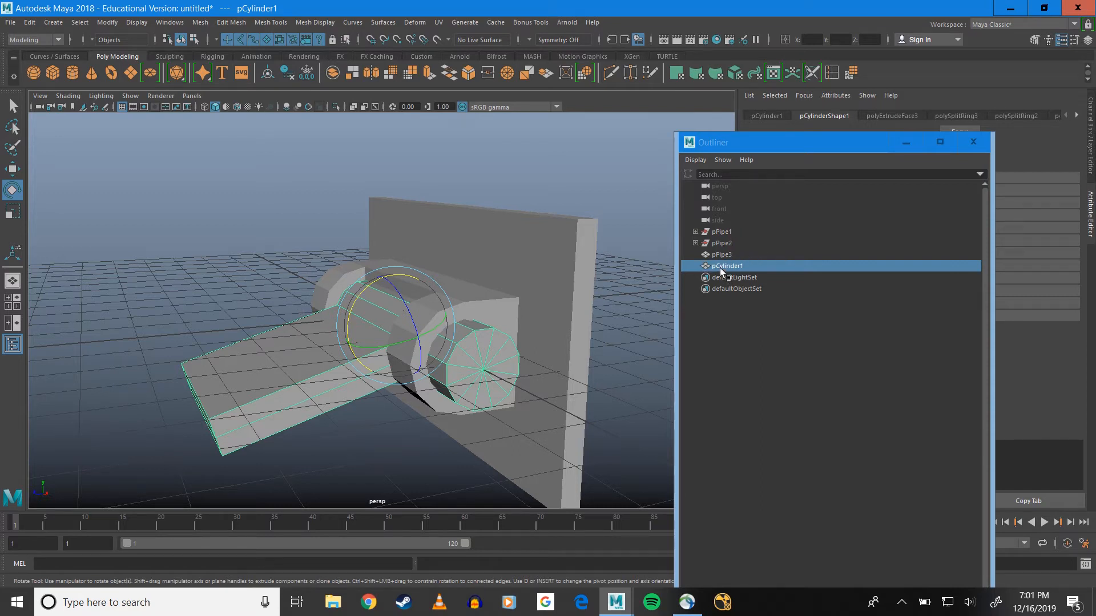
pyautogui.moveTo(720, 267); pyautogui.dragTo(722, 254, button='middle')
pyautogui.click(696, 255)
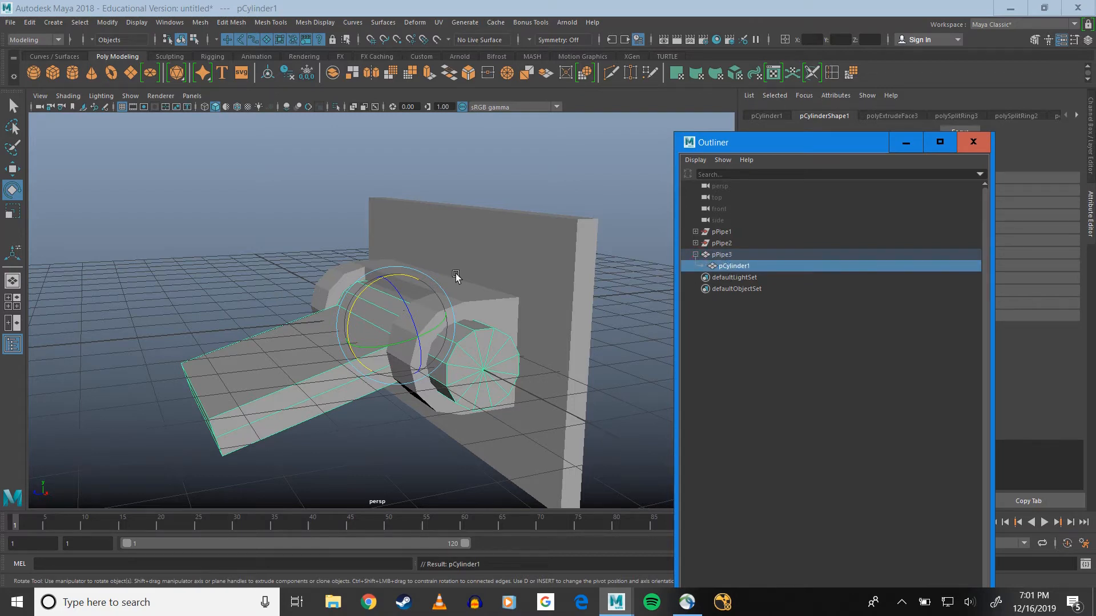
# Test the parenting by rotating pPipe3 about Z together with its child pCylinder1, and undo the rotation
pyautogui.click(736, 255)
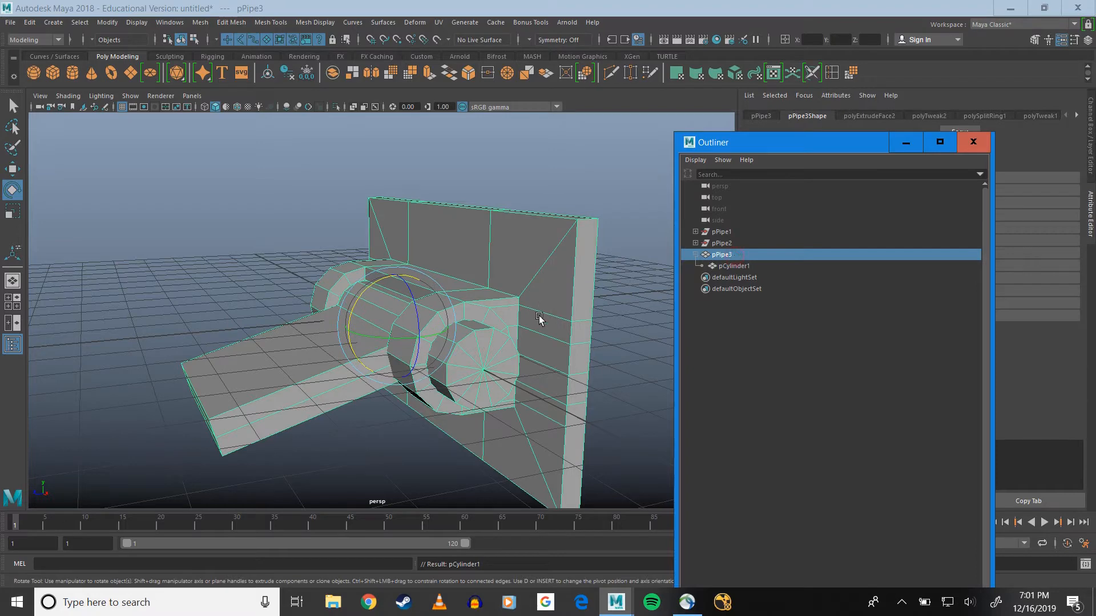
pyautogui.moveTo(421, 314); pyautogui.dragTo(416, 359)
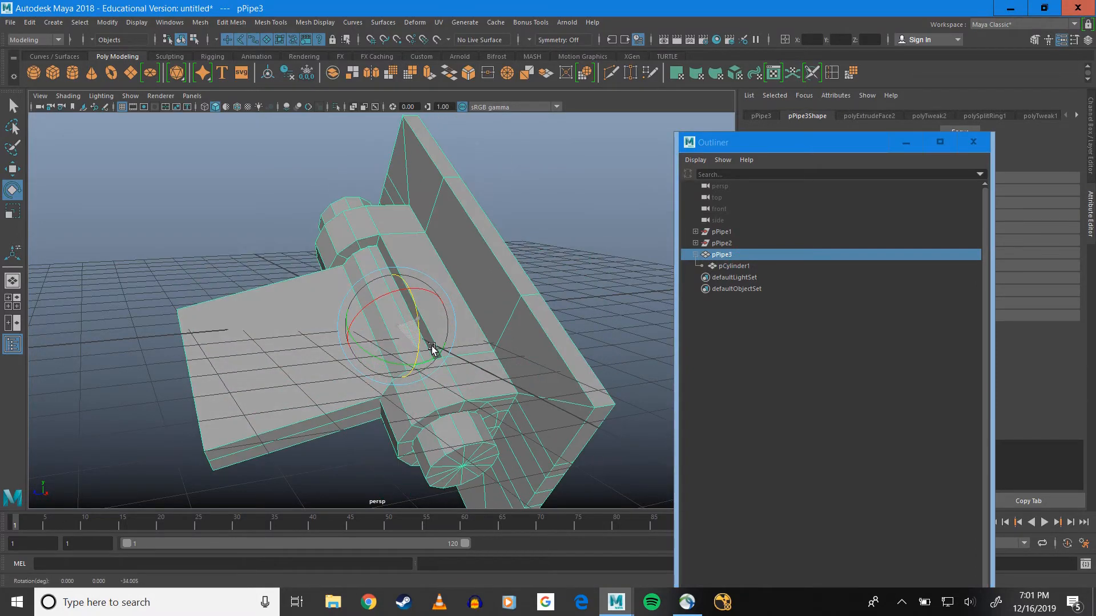
pyautogui.click(737, 266)
pyautogui.moveTo(373, 303); pyautogui.dragTo(472, 267)
pyautogui.hotkey('ctrl', 'z')
pyautogui.hotkey('ctrl', 'z')
pyautogui.hotkey('ctrl', 'z')
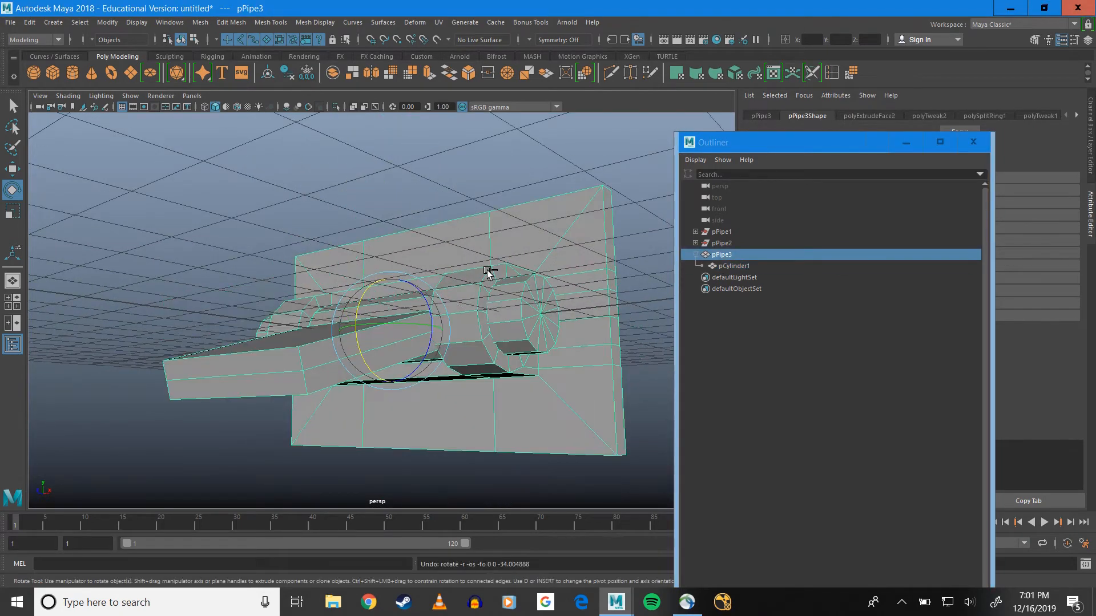
# Check which parts pPipe1, pPipe2 and pPipe3 refer to, and unparent pCylinder1 from pPipe3 in the Outliner
pyautogui.click(721, 243)
pyautogui.keyDown('shift'); pyautogui.click(718, 233); pyautogui.keyUp('shift')
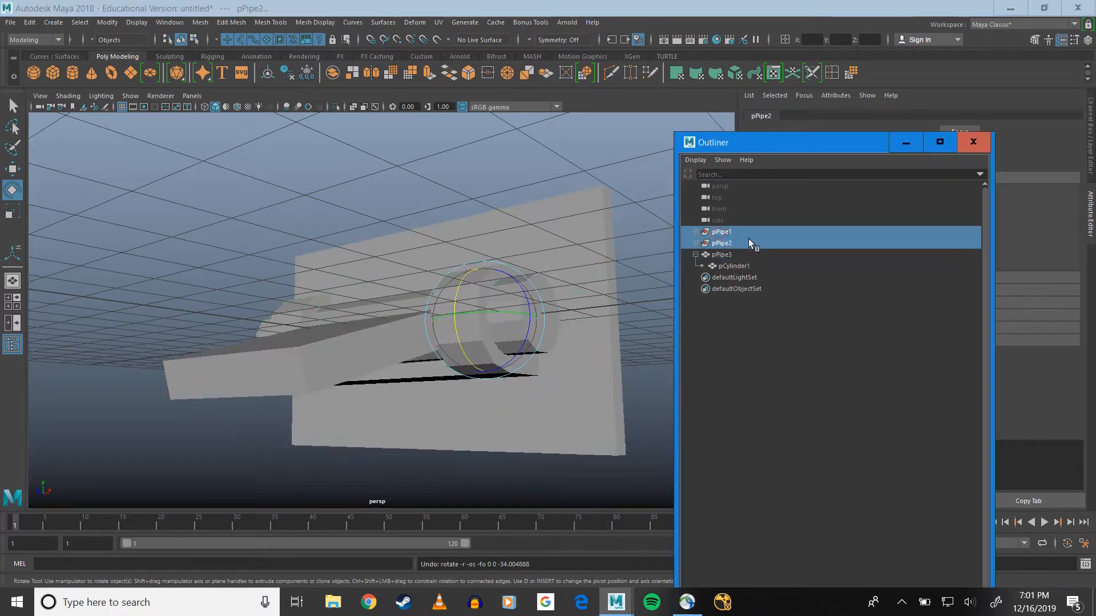
pyautogui.keyDown('alt'); pyautogui.moveTo(417, 306); pyautogui.dragTo(436, 328); pyautogui.keyUp('alt')
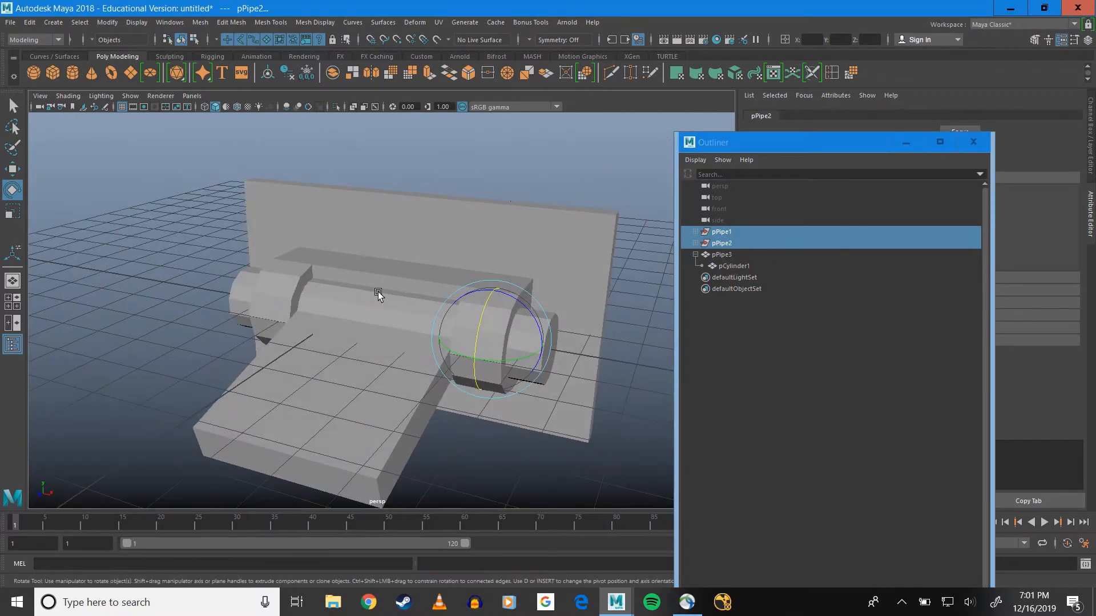
pyautogui.click(270, 289)
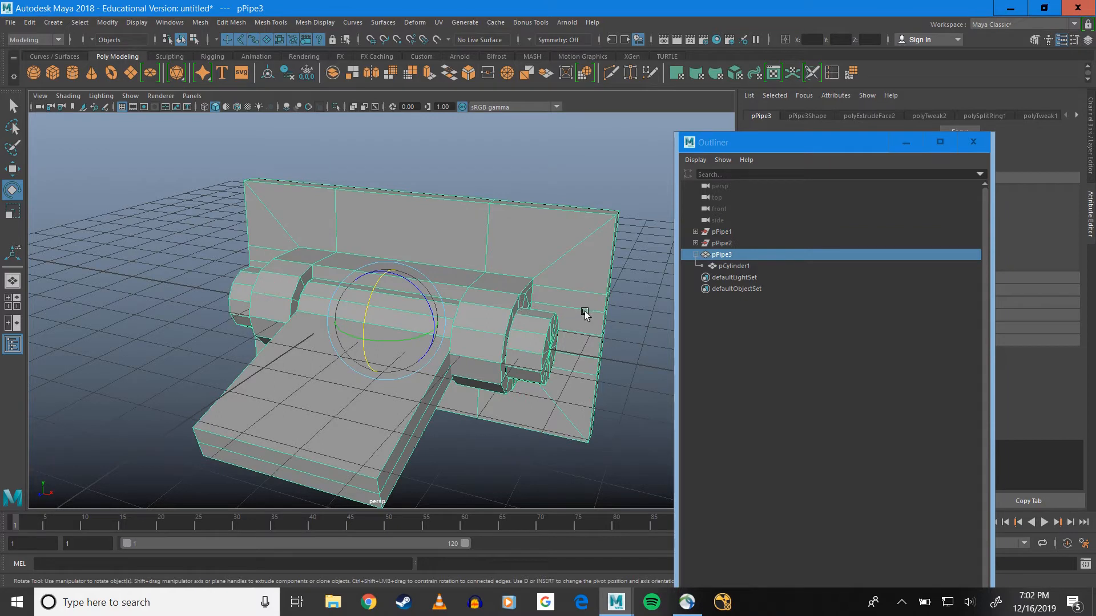
pyautogui.moveTo(726, 266)
pyautogui.mouseDown()
pyautogui.moveTo(726, 253)
pyautogui.moveTo(737, 274)
pyautogui.mouseUp()
# Delete the construction history of pPipe3 to clear the leftover pPipe1 and pPipe2 nodes
pyautogui.click(725, 266)
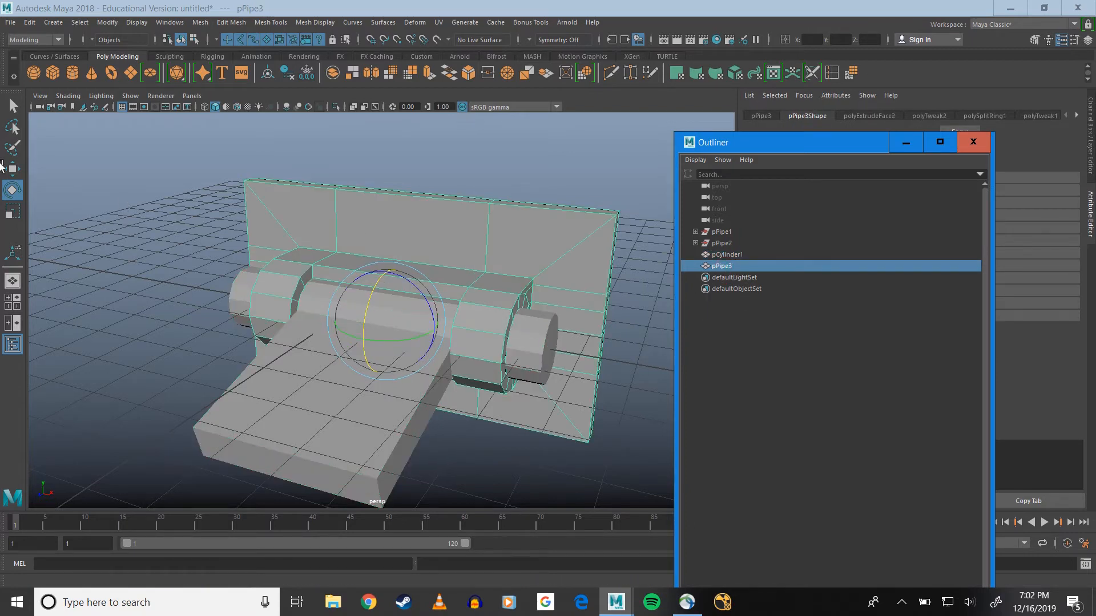
pyautogui.click(30, 26)
pyautogui.click(30, 24)
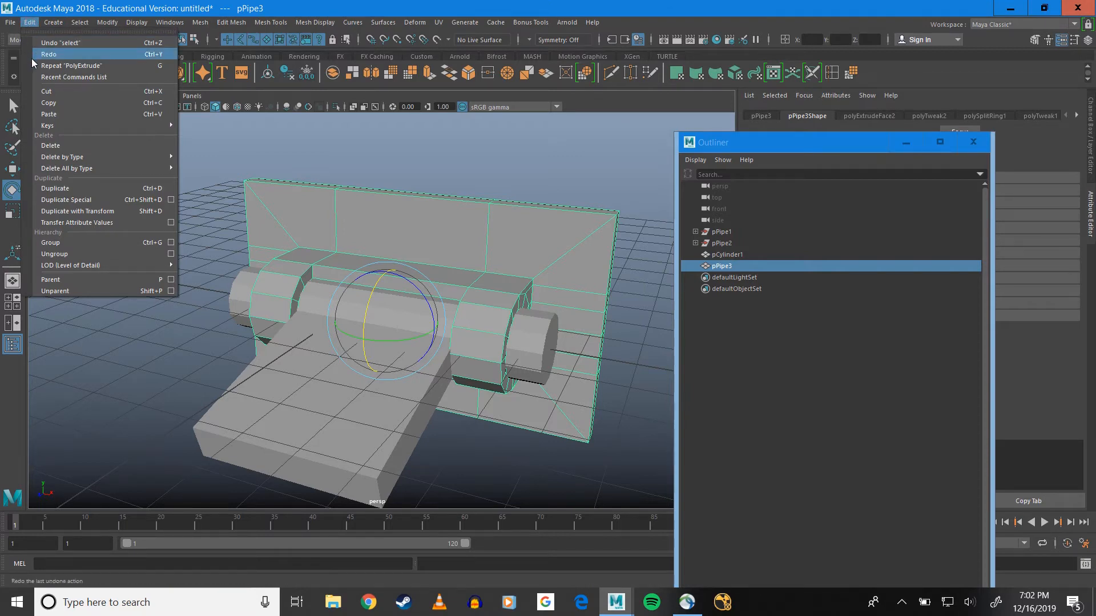
pyautogui.moveTo(69, 160)
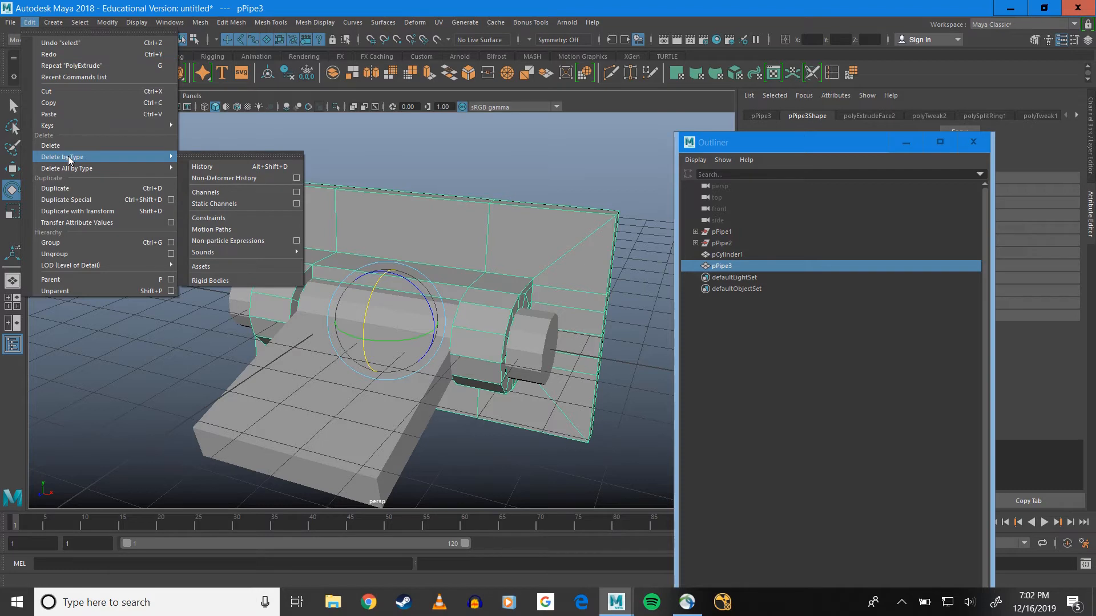
pyautogui.click(234, 167)
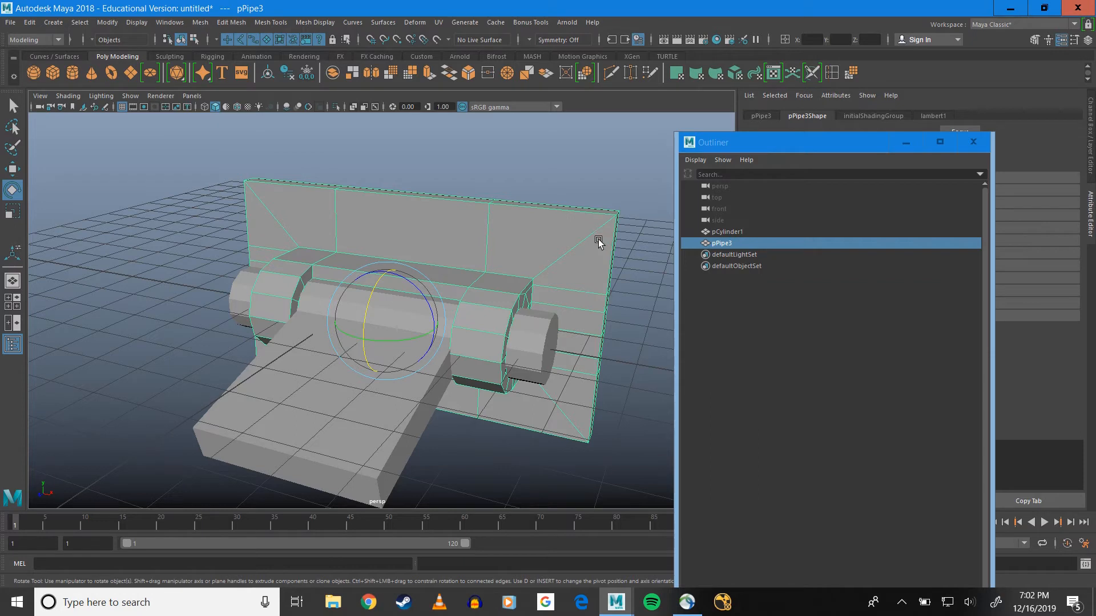
# Hide both hinge objects, pCylinder1 and pPipe3, and clear the selection
pyautogui.keyDown('alt'); pyautogui.moveTo(512, 287); pyautogui.dragTo(342, 259); pyautogui.keyUp('alt')
pyautogui.moveTo(391, 231)
pyautogui.keyDown('alt'); pyautogui.mouseDown()
pyautogui.moveTo(382, 254)
pyautogui.moveTo(392, 252)
pyautogui.mouseUp(); pyautogui.keyUp('alt')
pyautogui.keyDown('alt'); pyautogui.moveTo(293, 291); pyautogui.dragTo(286, 268); pyautogui.keyUp('alt')
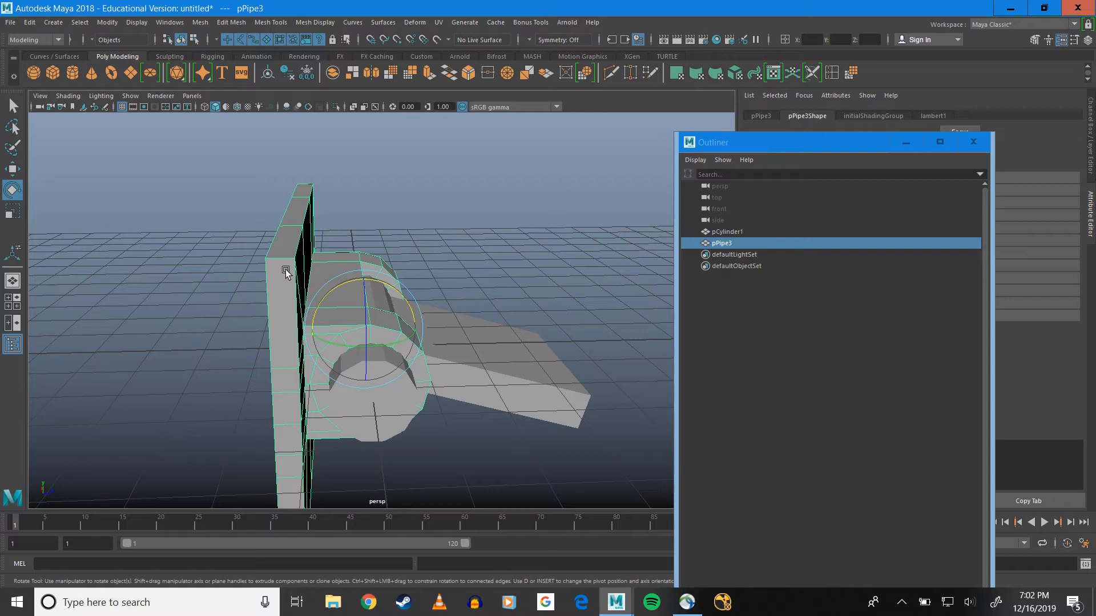
pyautogui.keyDown('alt'); pyautogui.moveTo(482, 289); pyautogui.dragTo(416, 288); pyautogui.keyUp('alt')
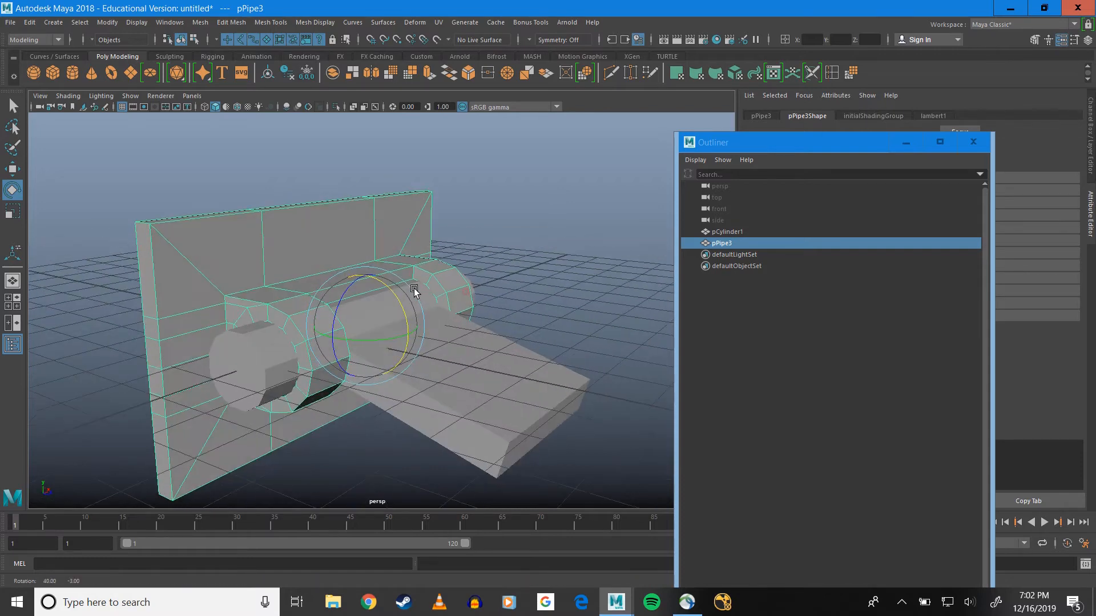
pyautogui.click(724, 231)
pyautogui.keyDown('shift'); pyautogui.click(724, 239); pyautogui.keyUp('shift')
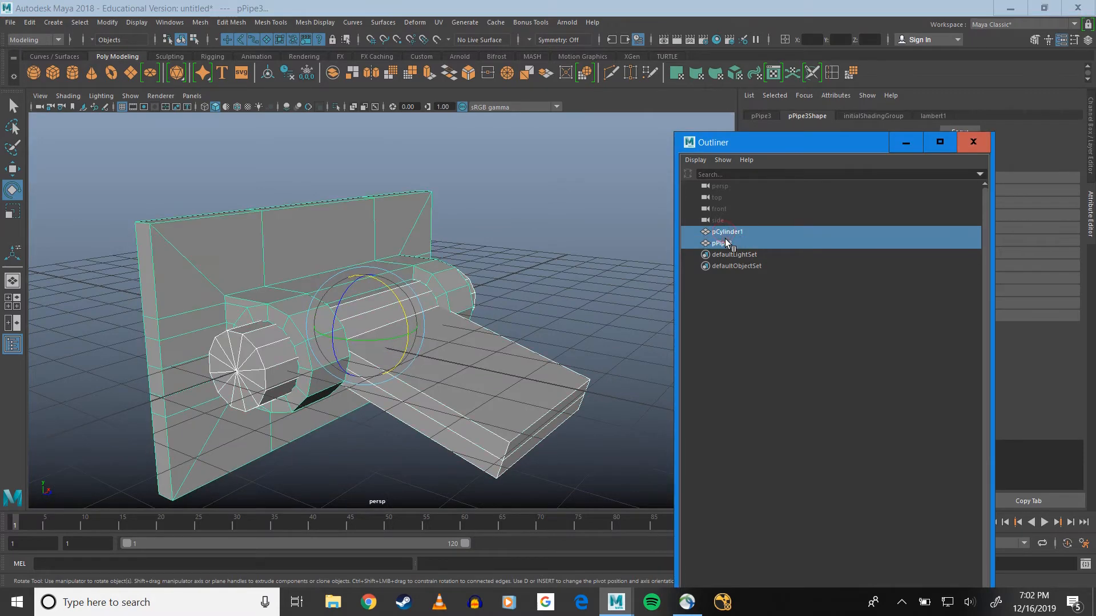
pyautogui.hotkey('ctrl', 'h')
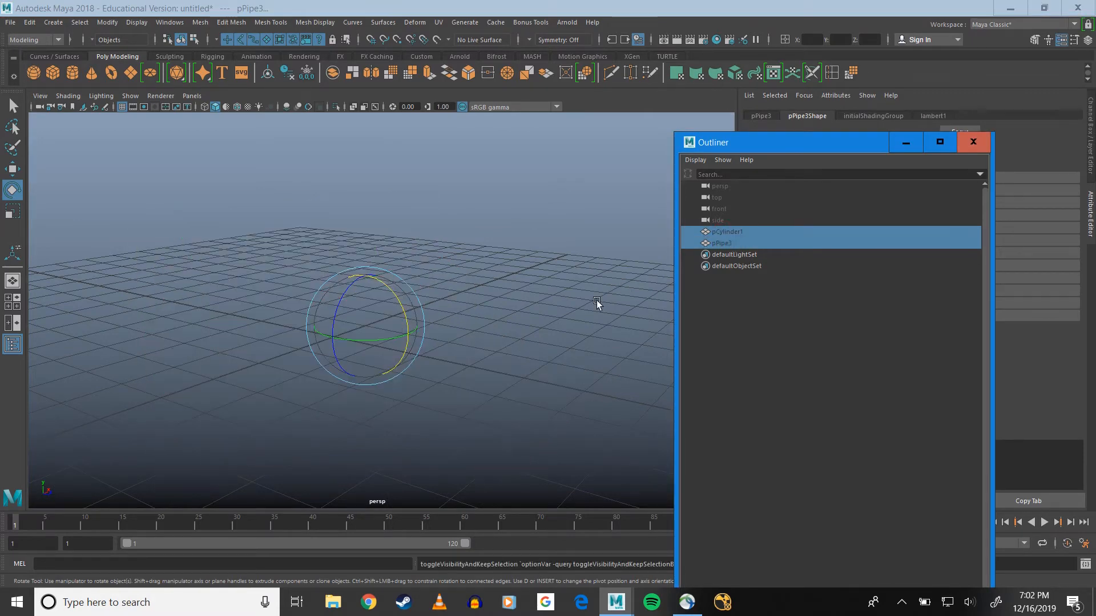
pyautogui.click(557, 347)
# Create a new polygon pipe at the centre of the emptied grid
pyautogui.keyDown('alt'); pyautogui.moveTo(548, 274); pyautogui.dragTo(331, 264); pyautogui.keyUp('alt')
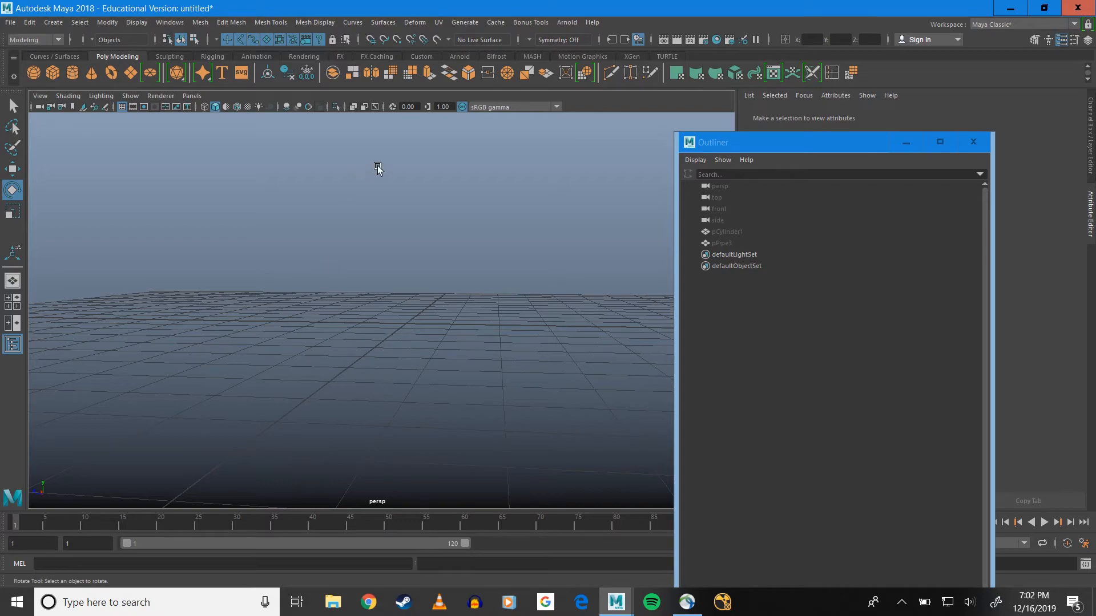
pyautogui.keyDown('alt'); pyautogui.moveTo(303, 242); pyautogui.dragTo(409, 248); pyautogui.keyUp('alt')
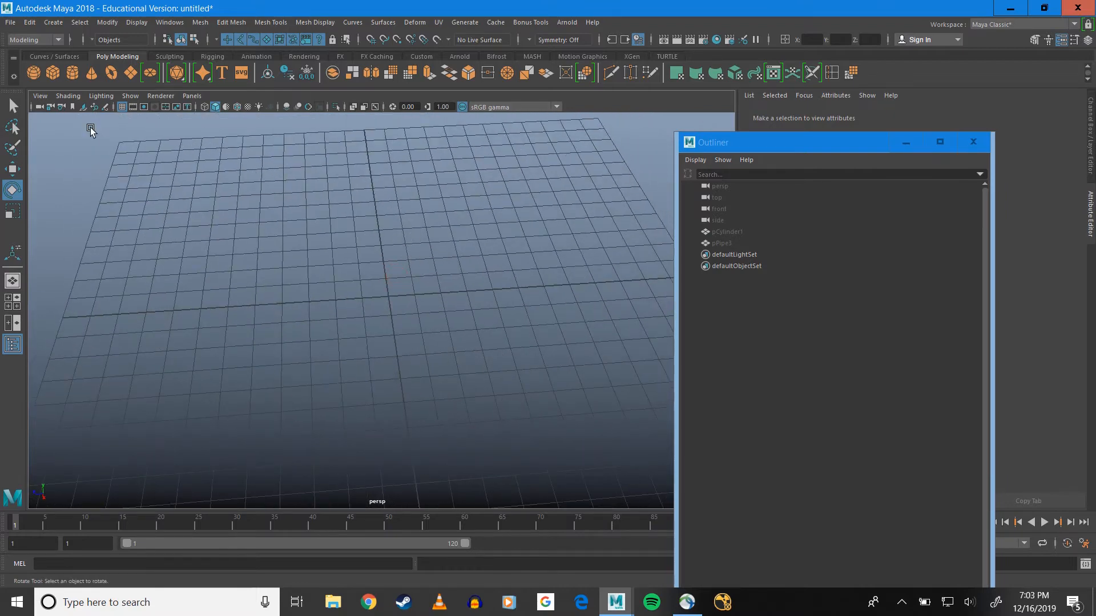
pyautogui.click(53, 23)
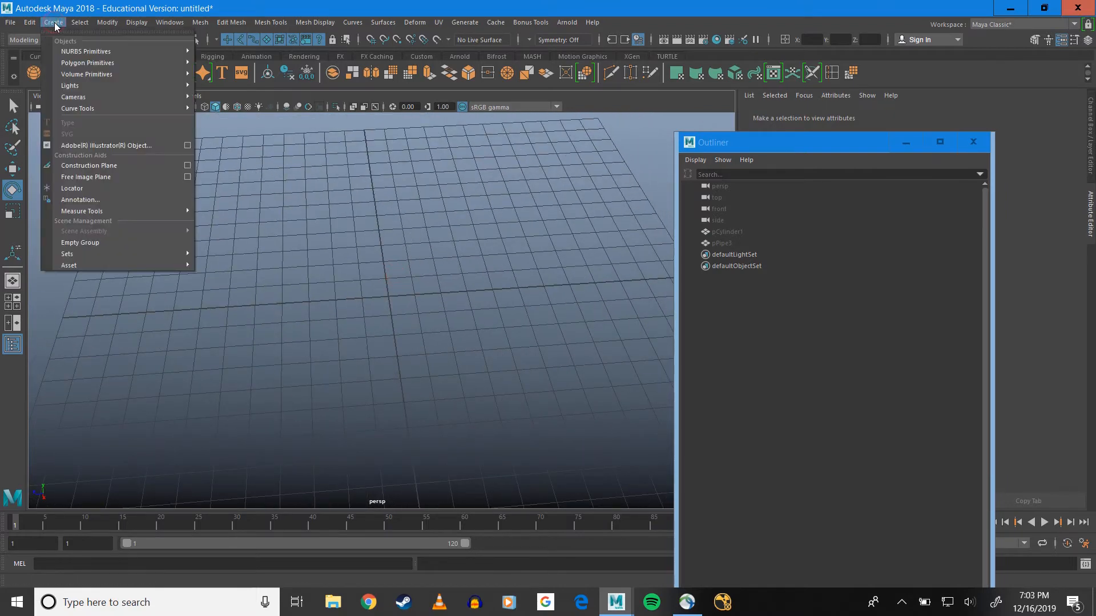
pyautogui.moveTo(127, 64)
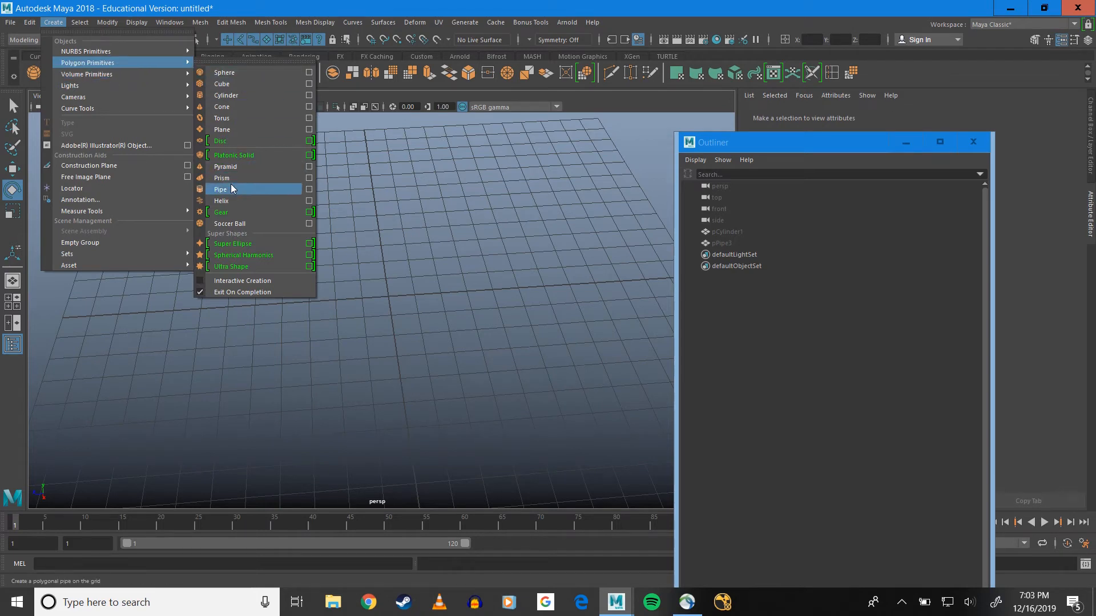
pyautogui.click(267, 189)
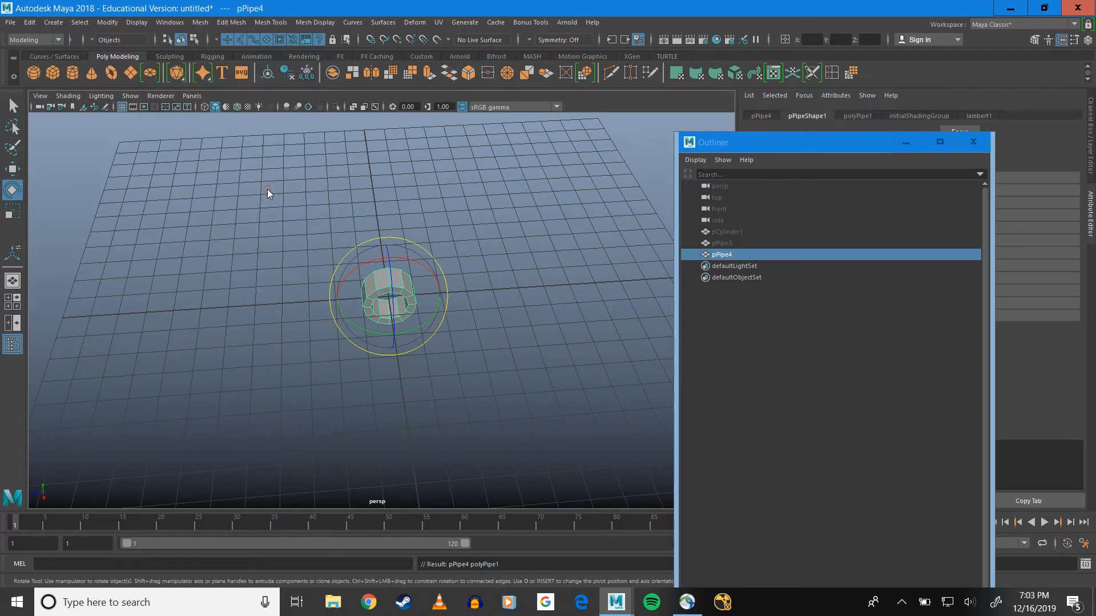
pyautogui.scroll(3, 474, 368)
pyautogui.scroll(3, 457, 355)
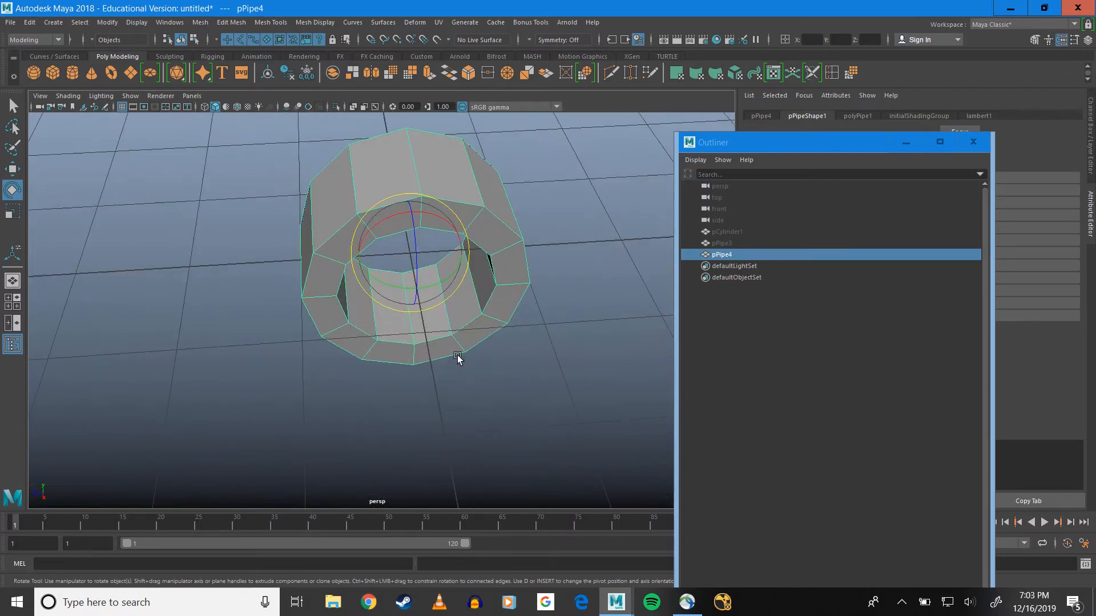
# Extrude two adjacent outer faces on the lower side of the new pipe horizontally outward along Z
pyautogui.keyDown('alt'); pyautogui.moveTo(487, 337); pyautogui.dragTo(420, 317); pyautogui.keyUp('alt')
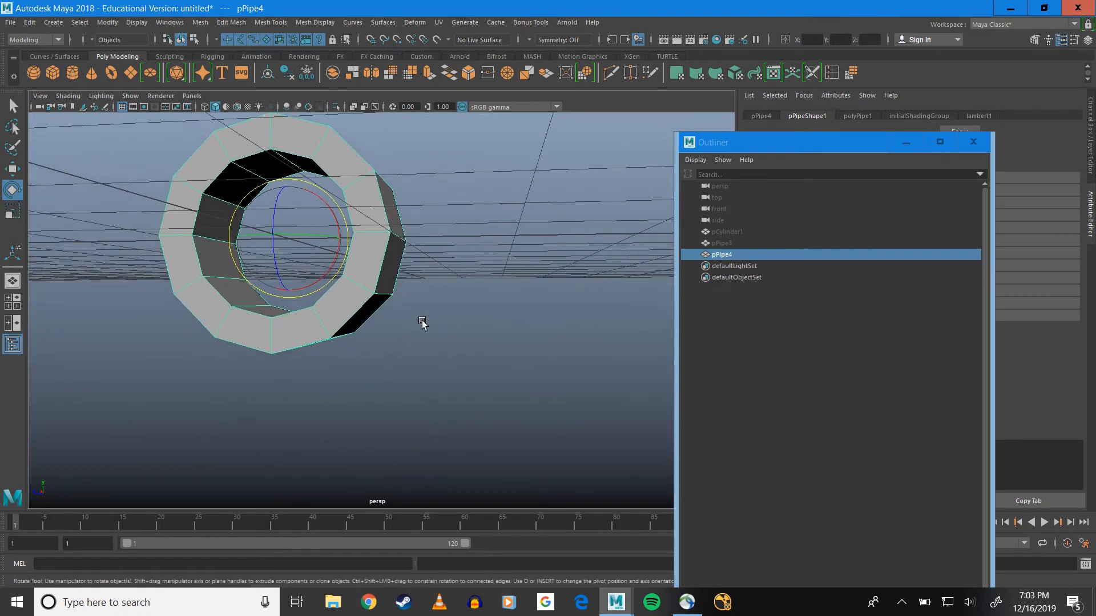
pyautogui.moveTo(375, 290); pyautogui.dragTo(375, 323, button='right')
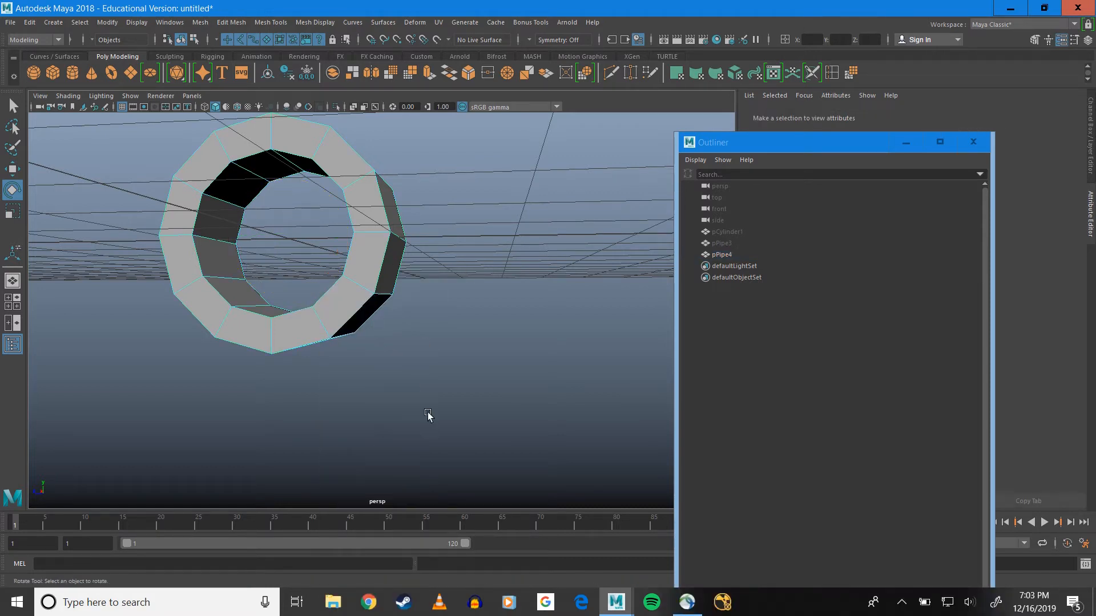
pyautogui.keyDown('alt'); pyautogui.moveTo(402, 372); pyautogui.dragTo(385, 319); pyautogui.keyUp('alt')
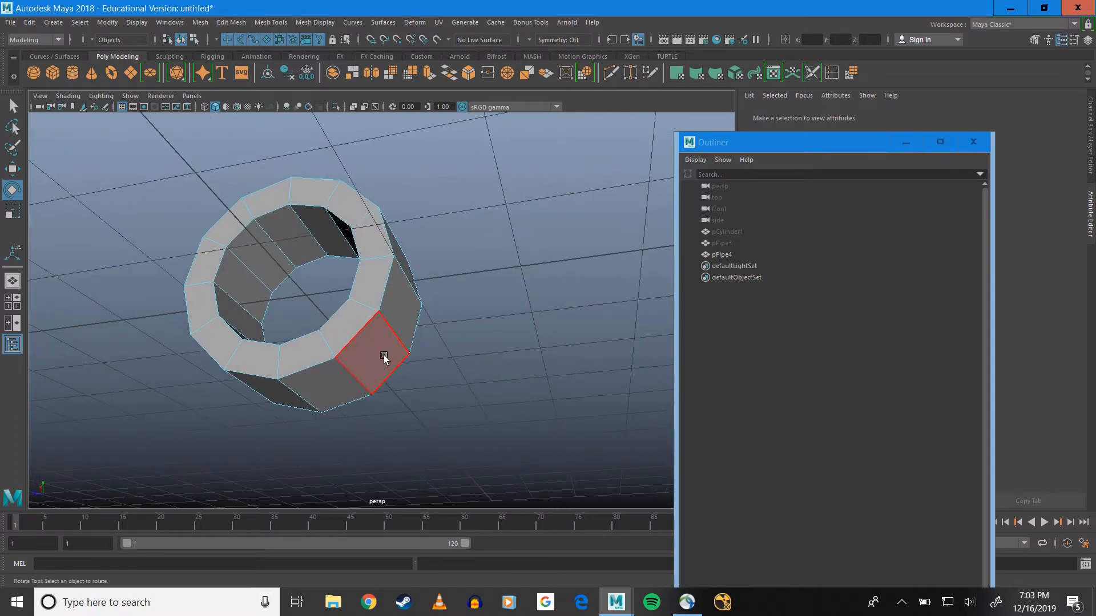
pyautogui.click(373, 377)
pyautogui.press('q')
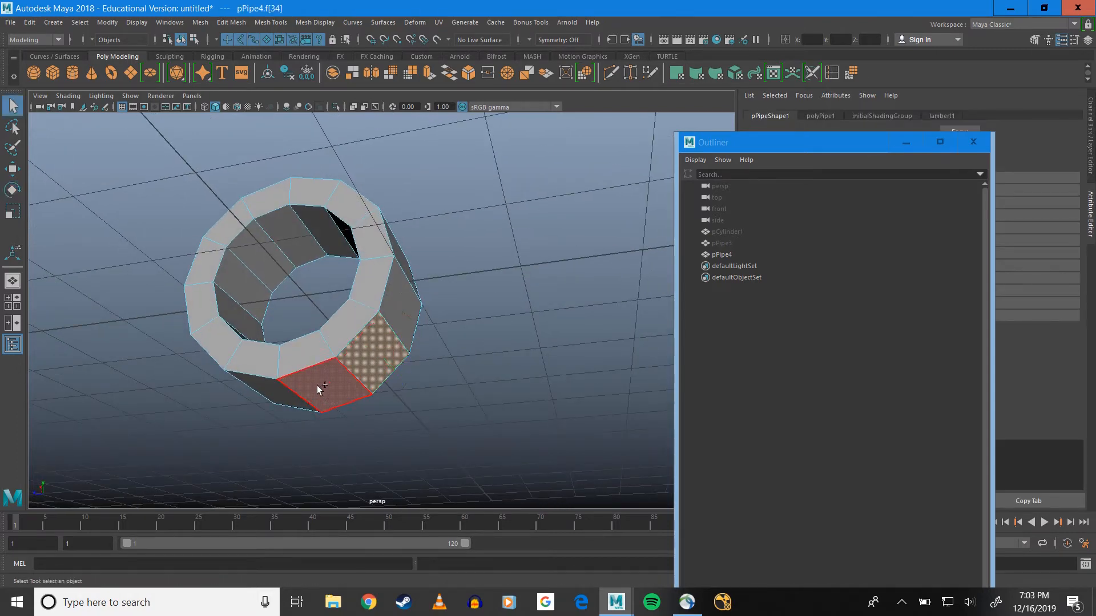
pyautogui.keyDown('shift'); pyautogui.click(317, 385); pyautogui.keyUp('shift')
pyautogui.keyDown('alt'); pyautogui.moveTo(416, 357); pyautogui.dragTo(404, 327); pyautogui.keyUp('alt')
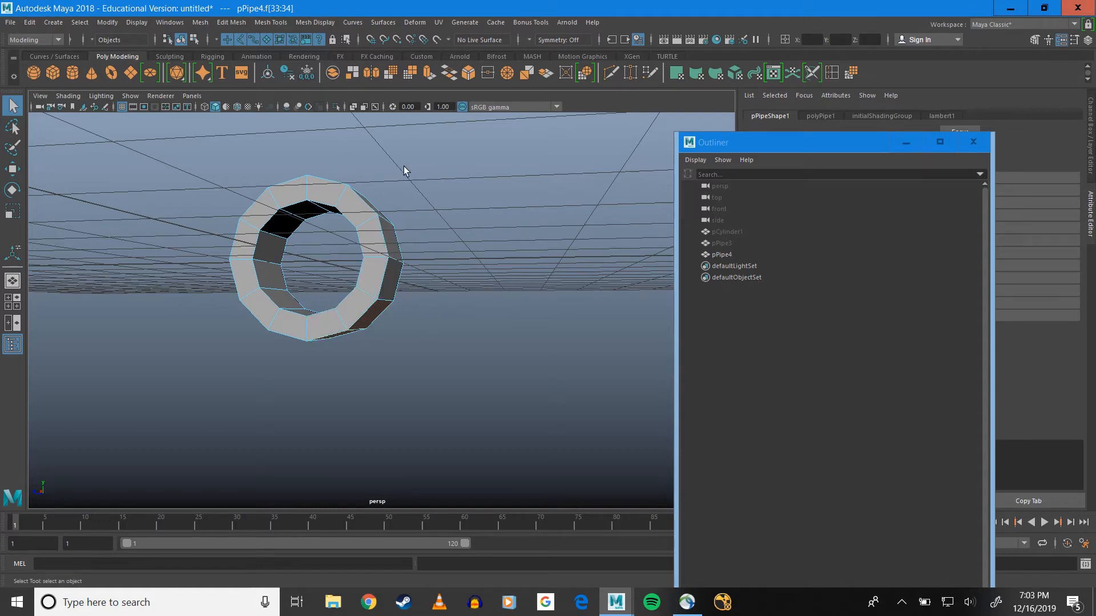
pyautogui.moveTo(423, 203)
pyautogui.keyDown('alt'); pyautogui.mouseDown()
pyautogui.moveTo(442, 206)
pyautogui.moveTo(433, 195)
pyautogui.mouseUp(); pyautogui.keyUp('alt')
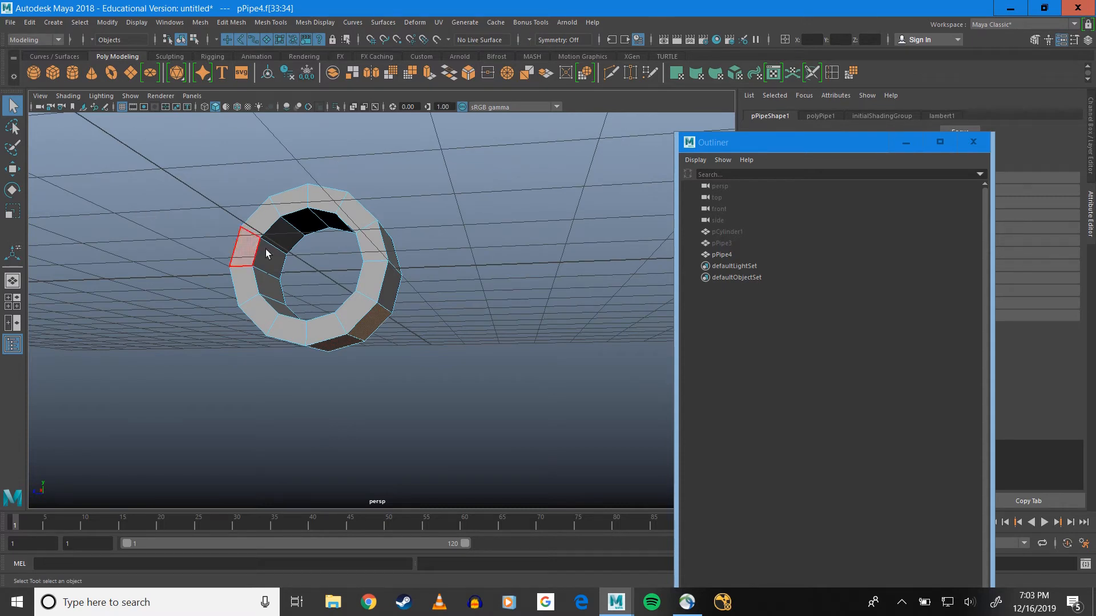
pyautogui.click(429, 76)
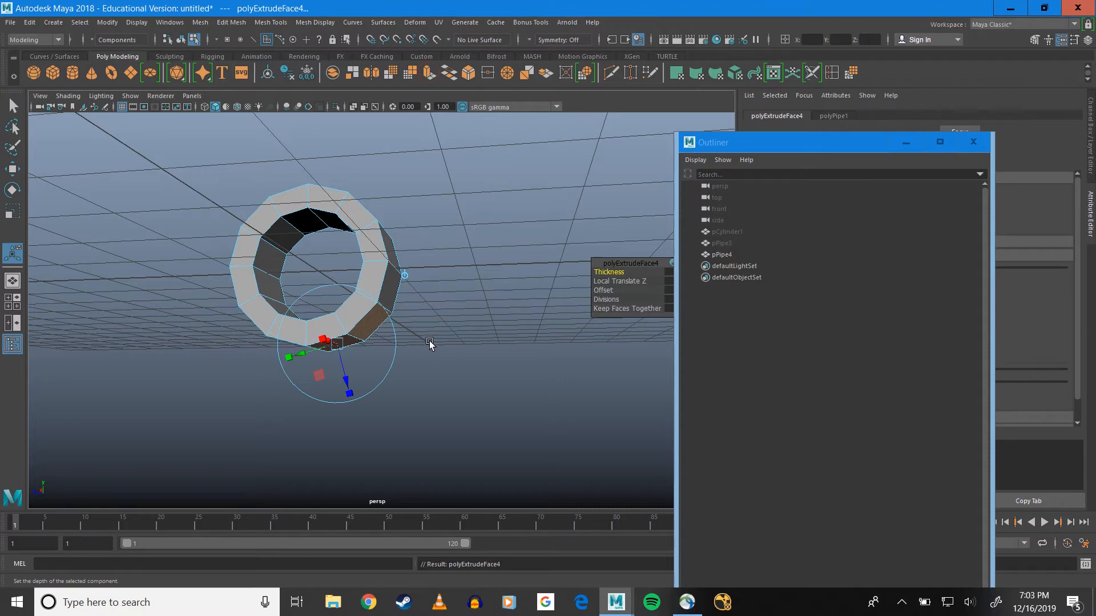
pyautogui.moveTo(354, 330); pyautogui.dragTo(489, 387)
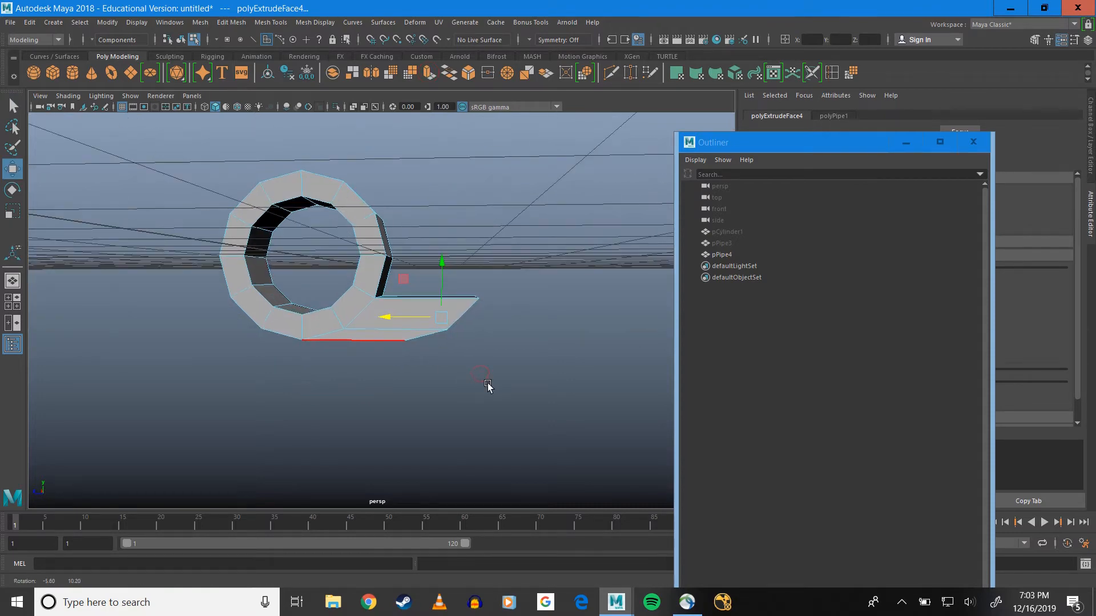
# Scale the vertices at the extrusion's outer end flat along Z and move them slightly toward the pipe
pyautogui.moveTo(441, 331); pyautogui.dragTo(383, 290, button='right')
pyautogui.keyDown('alt'); pyautogui.moveTo(453, 318); pyautogui.dragTo(394, 379); pyautogui.keyUp('alt')
pyautogui.keyDown('alt'); pyautogui.moveTo(447, 342); pyautogui.dragTo(461, 352); pyautogui.keyUp('alt')
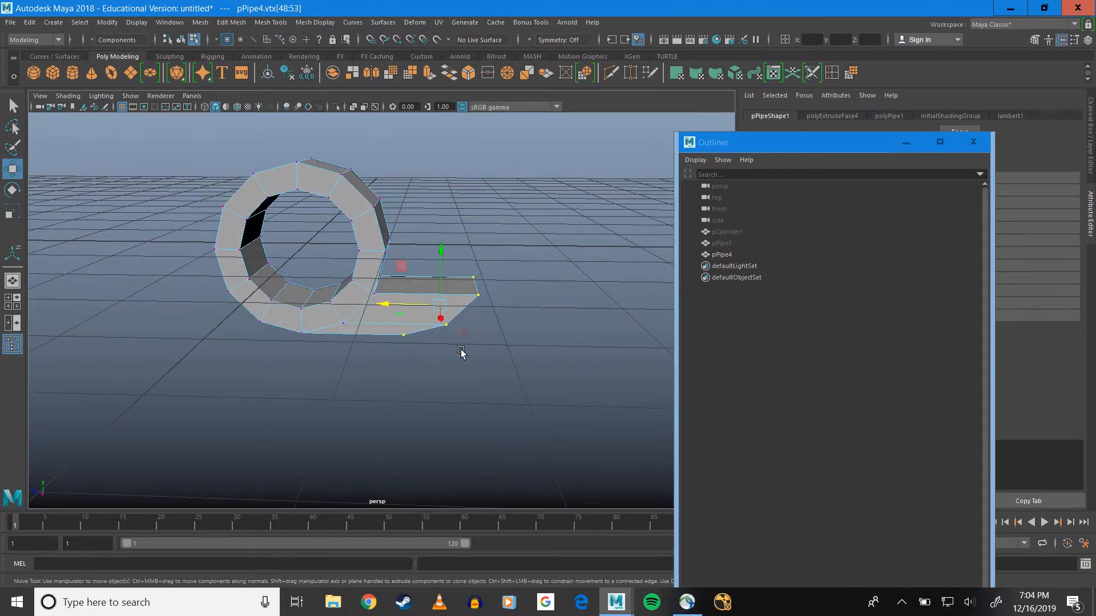
pyautogui.press('r')
pyautogui.moveTo(386, 307); pyautogui.dragTo(470, 310)
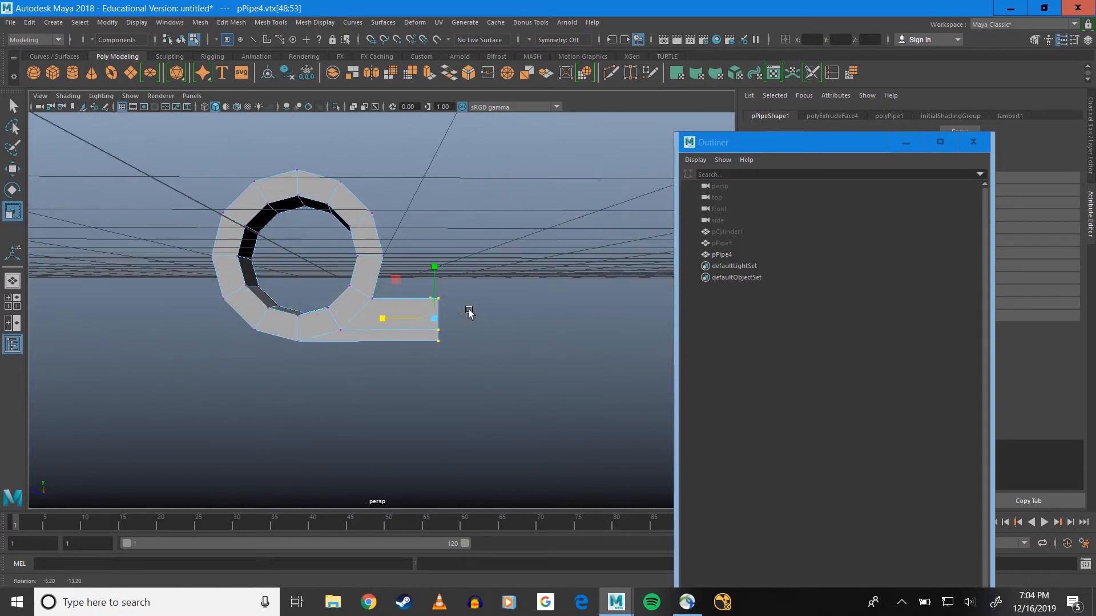
pyautogui.press('w')
pyautogui.moveTo(399, 318); pyautogui.dragTo(387, 318)
pyautogui.keyDown('alt'); pyautogui.moveTo(459, 315); pyautogui.dragTo(497, 306); pyautogui.keyUp('alt')
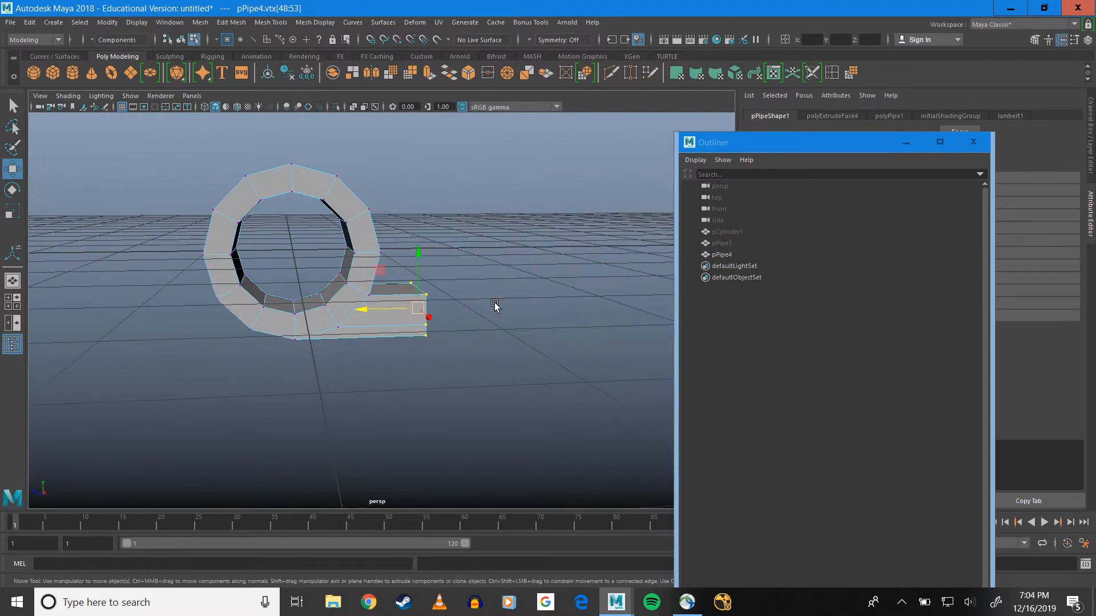
# Insert an edge loop across the extrusion close to the pipe and scale it down along Z to straighten it
pyautogui.click(832, 72)
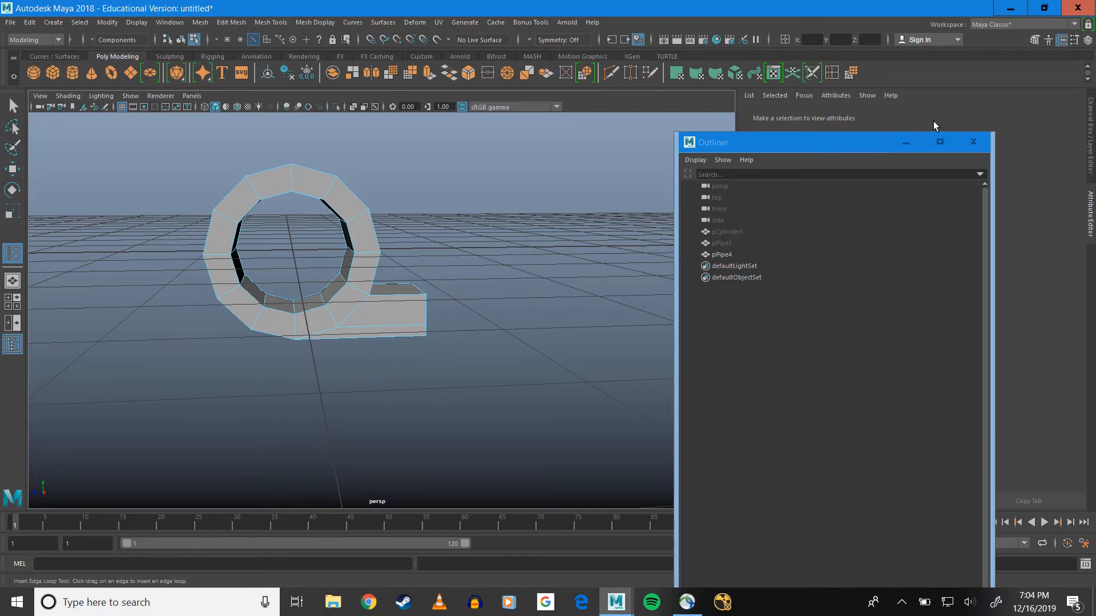
pyautogui.click(385, 298)
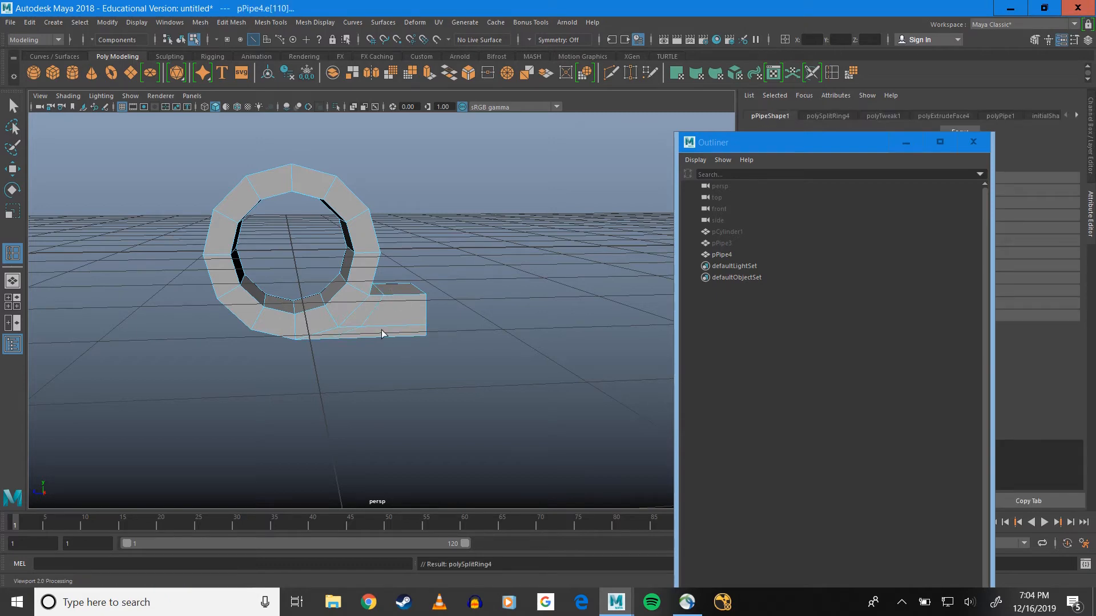
pyautogui.moveTo(382, 334)
pyautogui.keyDown('alt'); pyautogui.mouseDown()
pyautogui.moveTo(364, 308)
pyautogui.moveTo(377, 320)
pyautogui.mouseUp(); pyautogui.keyUp('alt')
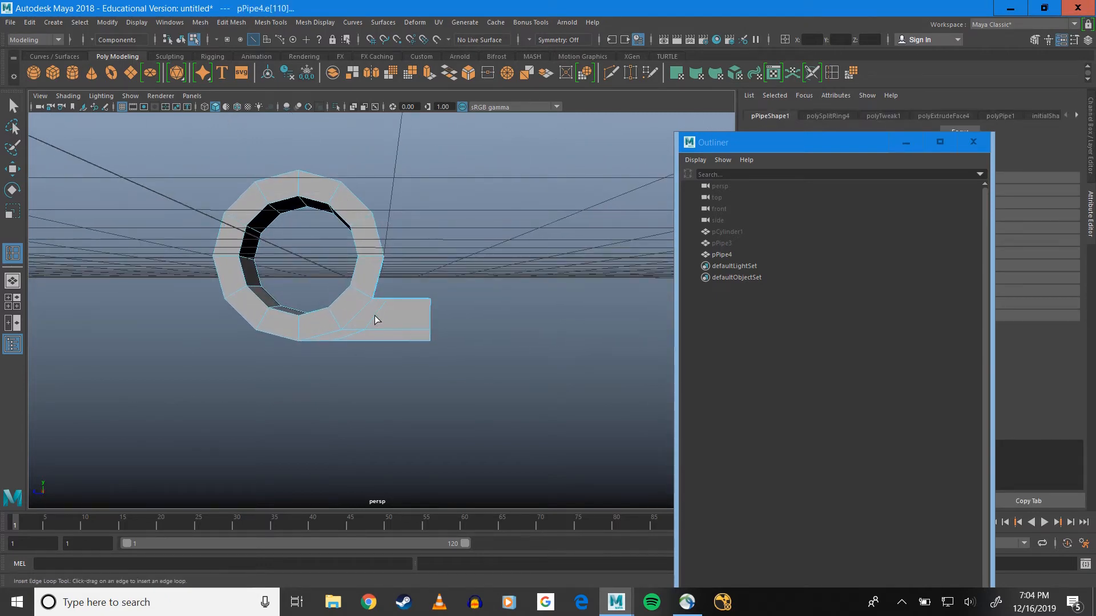
pyautogui.press('r')
pyautogui.moveTo(311, 318); pyautogui.dragTo(352, 326)
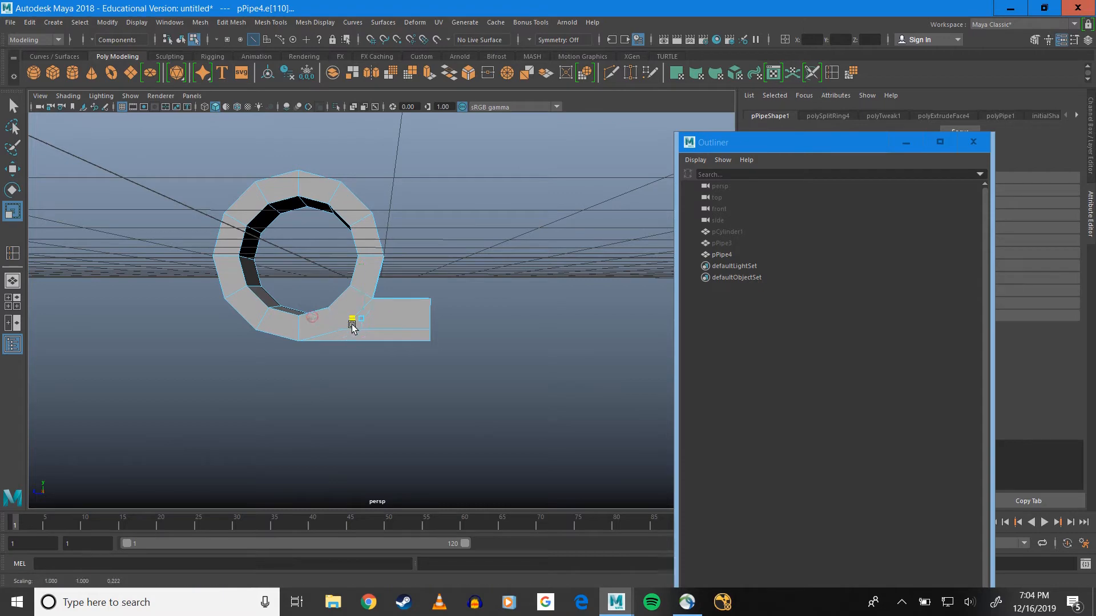
# Move the straightened edge loop outward along Z until it lines up with the pipe's outer side
pyautogui.press('w')
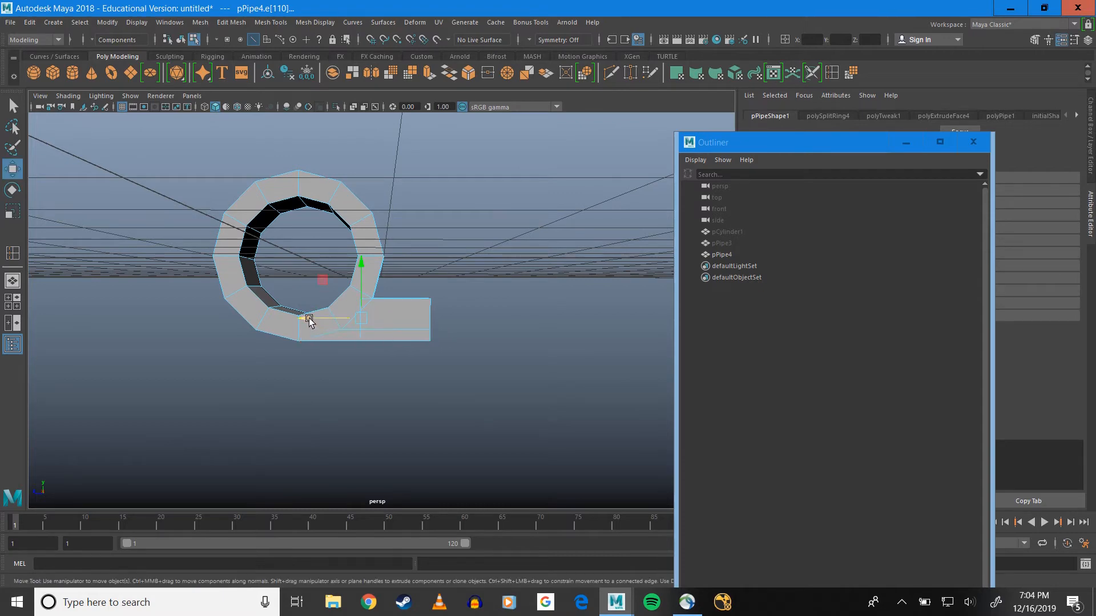
pyautogui.moveTo(309, 316); pyautogui.dragTo(385, 247)
# Select the whole pPipe4 object and move it along Z away from the grid centre, toward its leaf side
pyautogui.click(715, 256)
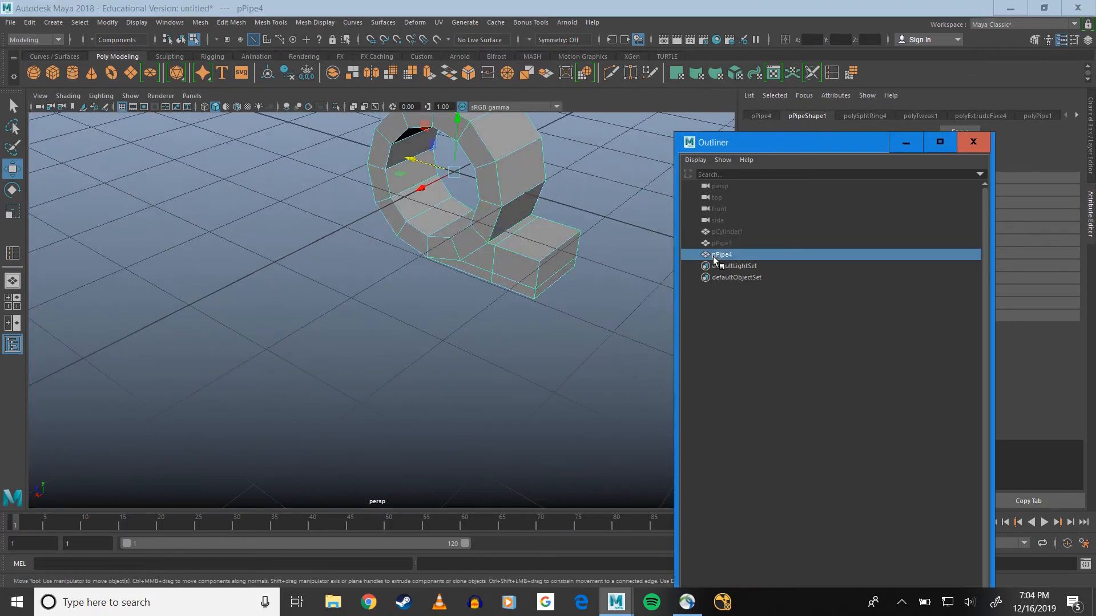
pyautogui.keyDown('alt'); pyautogui.moveTo(433, 274); pyautogui.dragTo(512, 206); pyautogui.keyUp('alt')
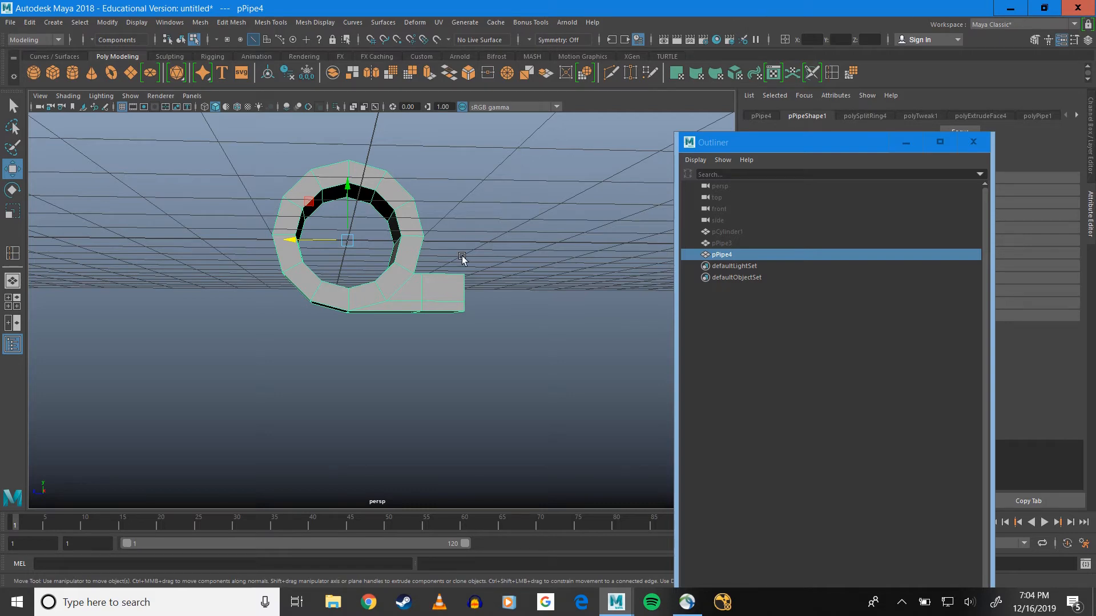
pyautogui.moveTo(453, 269)
pyautogui.keyDown('alt'); pyautogui.mouseDown()
pyautogui.moveTo(450, 293)
pyautogui.moveTo(440, 269)
pyautogui.mouseUp(); pyautogui.keyUp('alt')
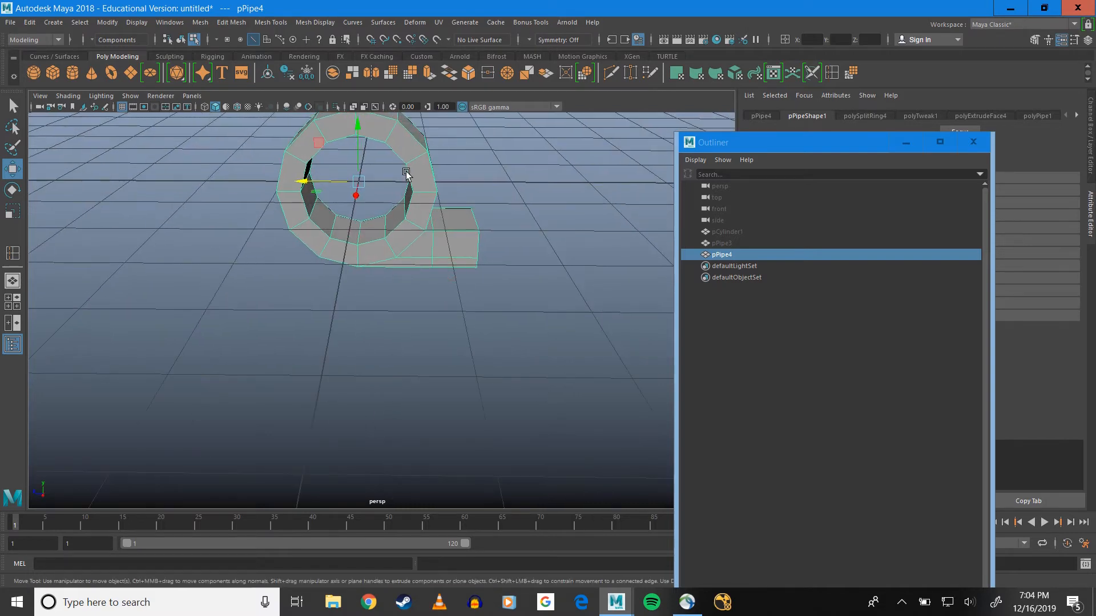
pyautogui.keyDown('alt'); pyautogui.moveTo(406, 173); pyautogui.dragTo(428, 233); pyautogui.keyUp('alt')
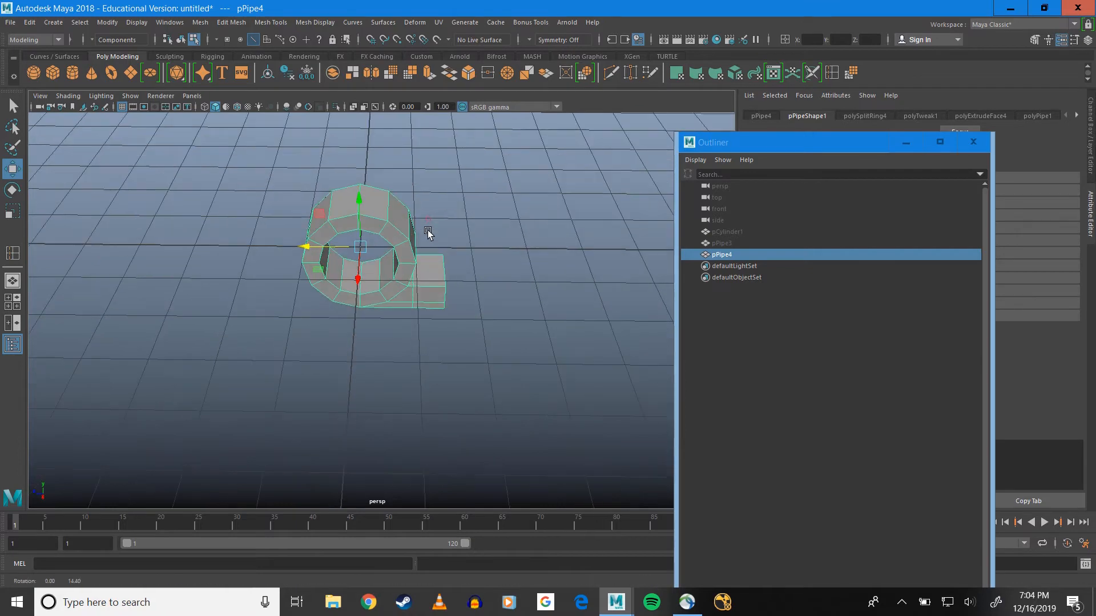
pyautogui.moveTo(306, 247); pyautogui.dragTo(419, 251)
pyautogui.keyDown('alt'); pyautogui.moveTo(463, 304); pyautogui.dragTo(409, 278); pyautogui.keyUp('alt')
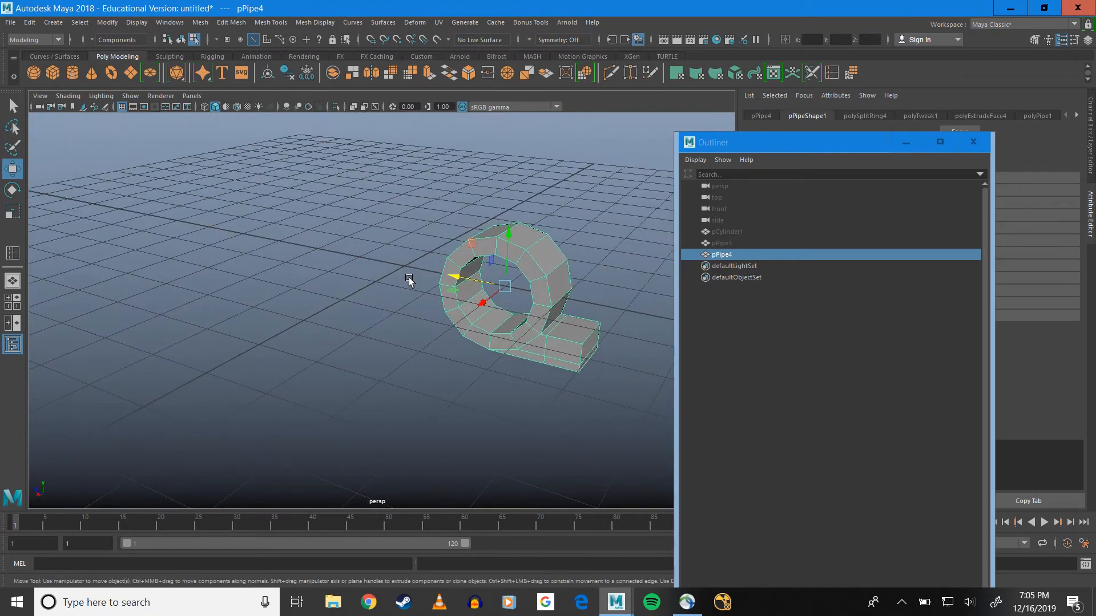
# Open the Mirror options for the pipe, reset the settings to their defaults and disable Combine with Original
pyautogui.click(207, 23)
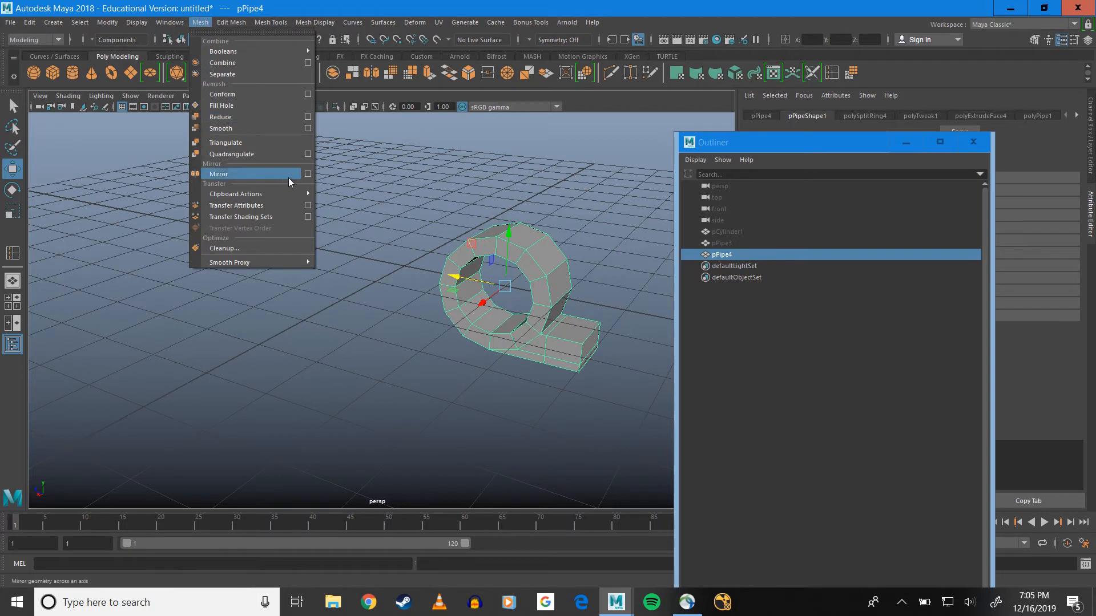
pyautogui.click(307, 174)
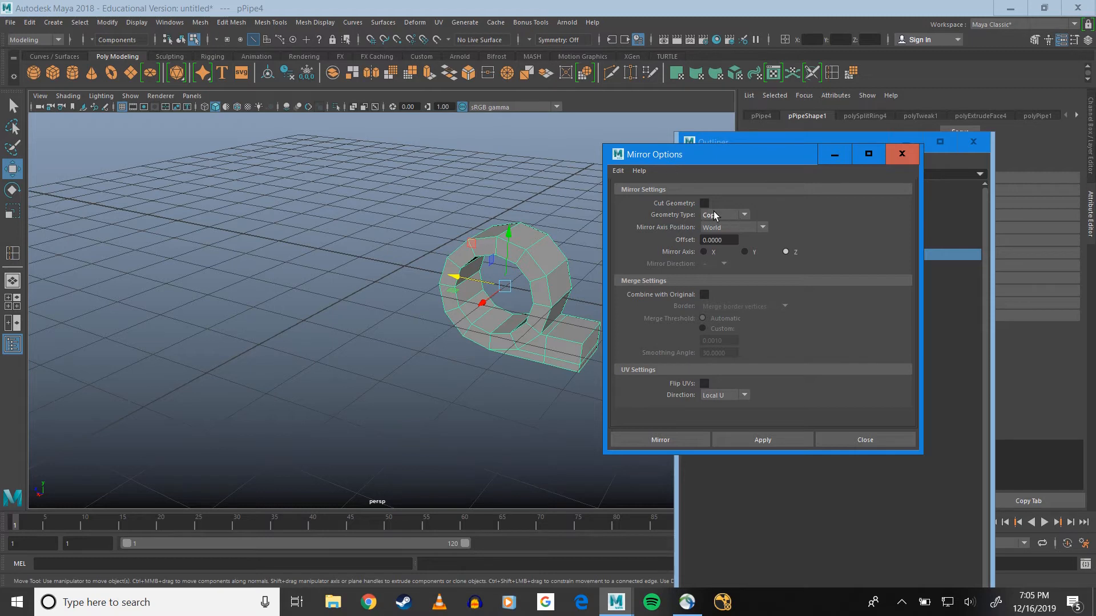
pyautogui.click(618, 170)
pyautogui.click(642, 195)
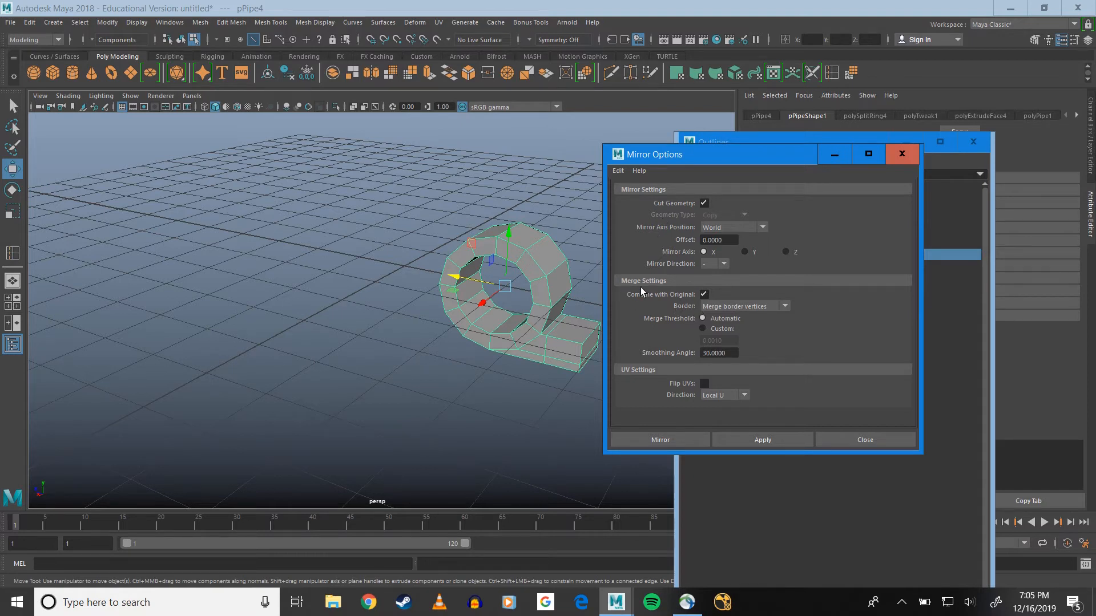
pyautogui.click(705, 295)
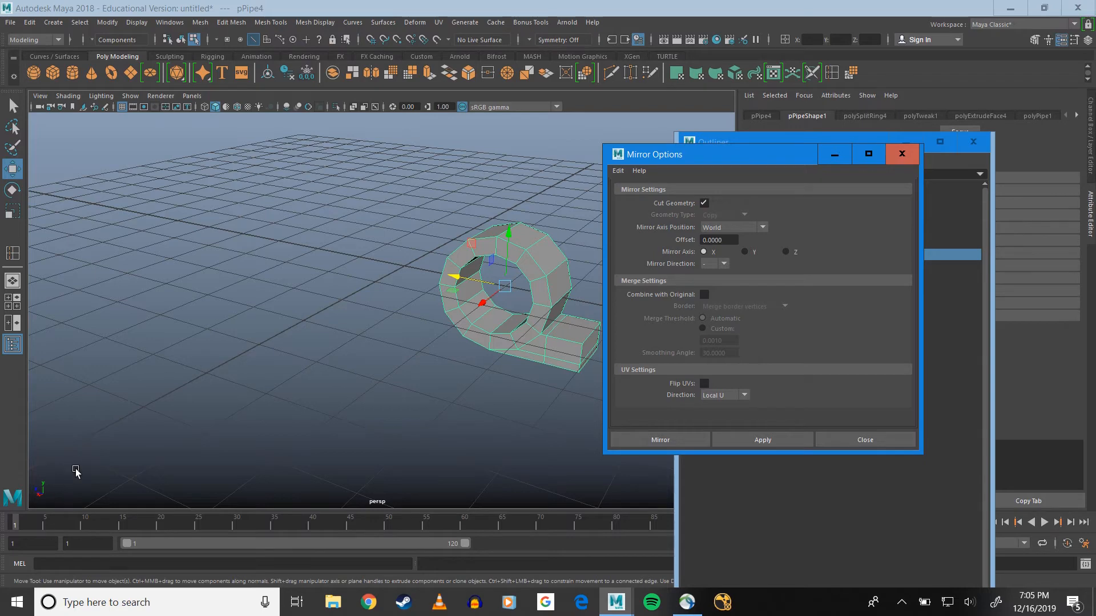
# Mirror the pipe across the world Z axis in the + direction and close the mirror options
pyautogui.keyDown('alt'); pyautogui.moveTo(170, 382); pyautogui.dragTo(206, 386); pyautogui.keyUp('alt')
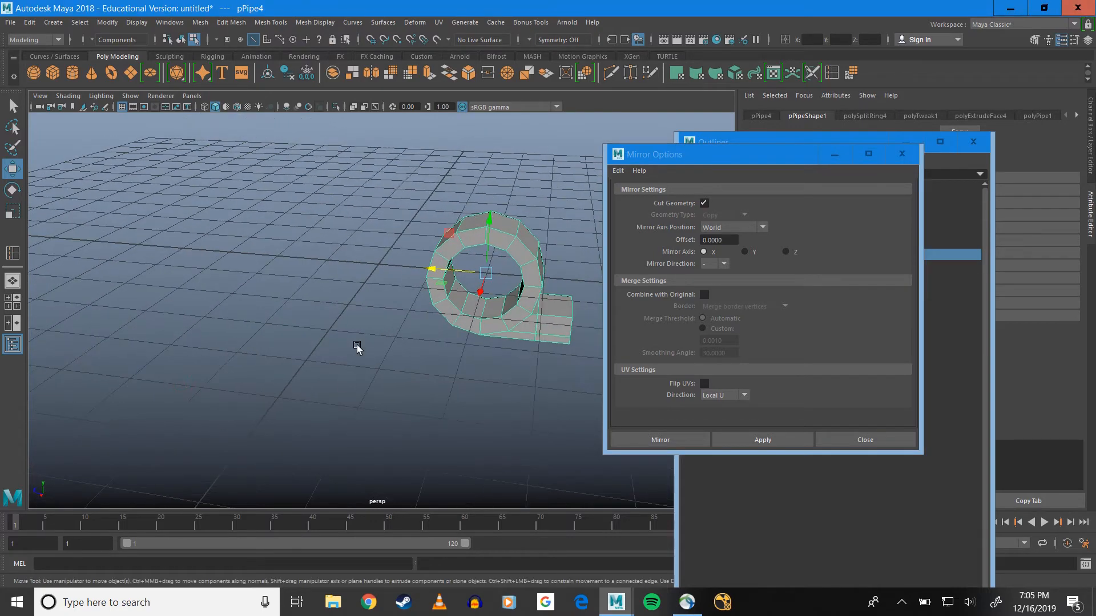
pyautogui.keyDown('alt'); pyautogui.moveTo(384, 300); pyautogui.dragTo(379, 326); pyautogui.keyUp('alt')
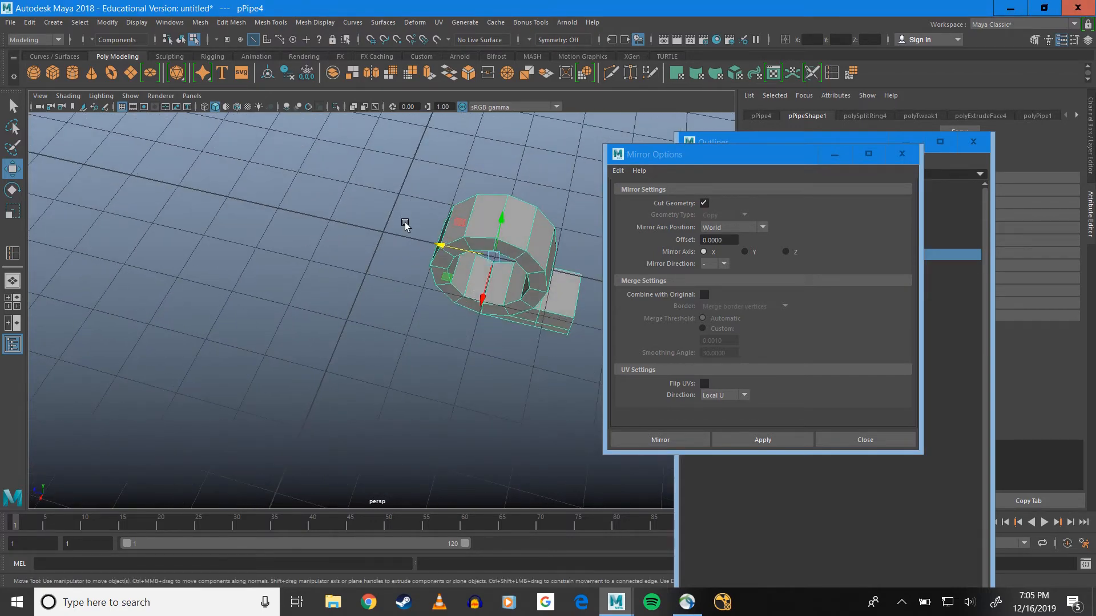
pyautogui.keyDown('alt'); pyautogui.moveTo(382, 262); pyautogui.dragTo(414, 234); pyautogui.keyUp('alt')
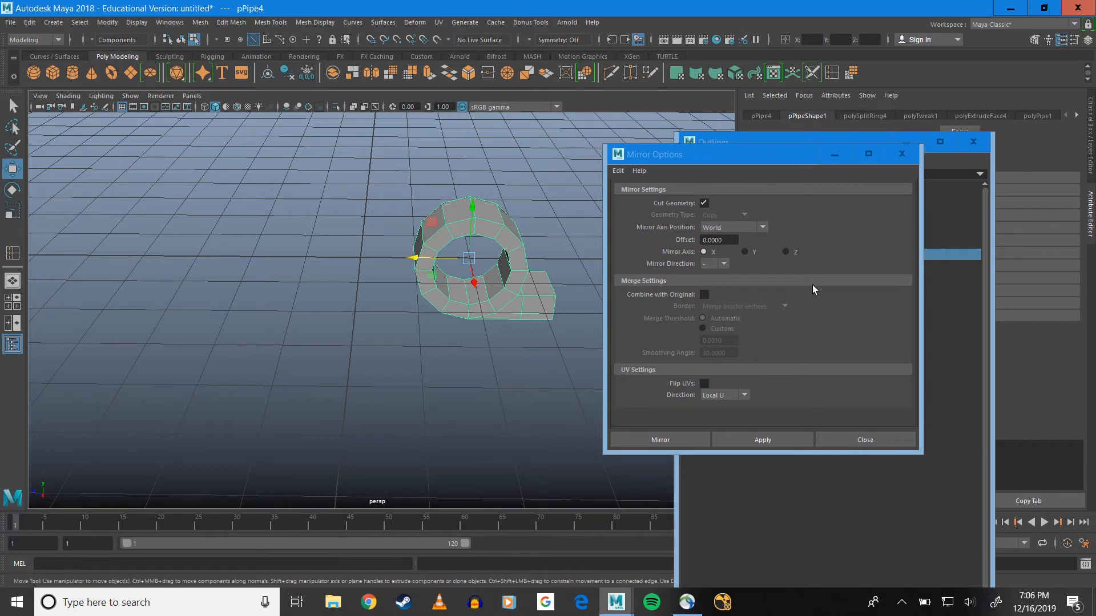
pyautogui.click(786, 253)
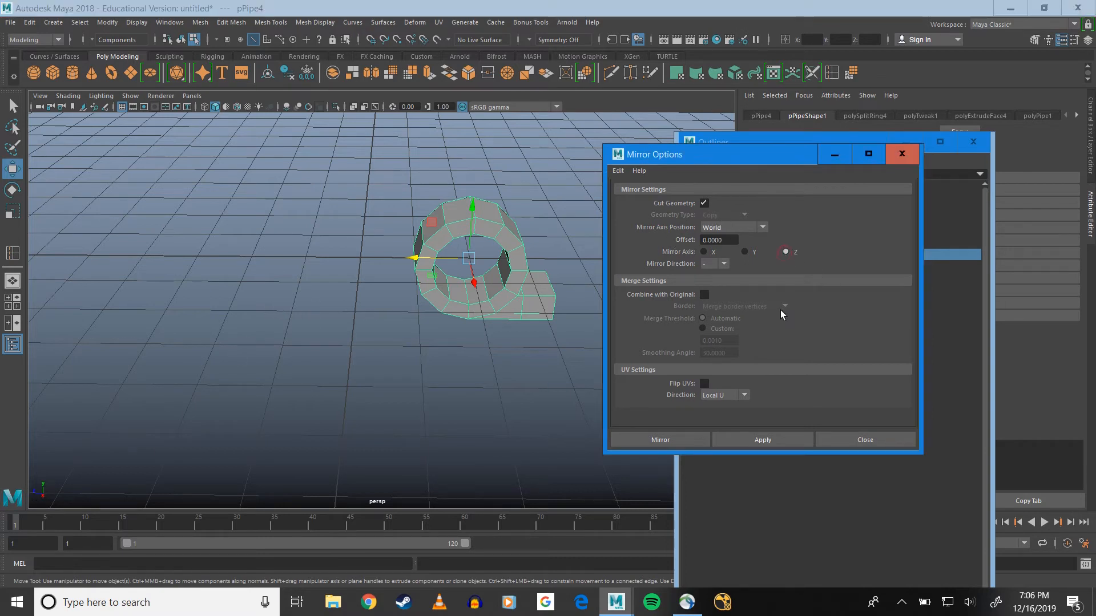
pyautogui.click(724, 263)
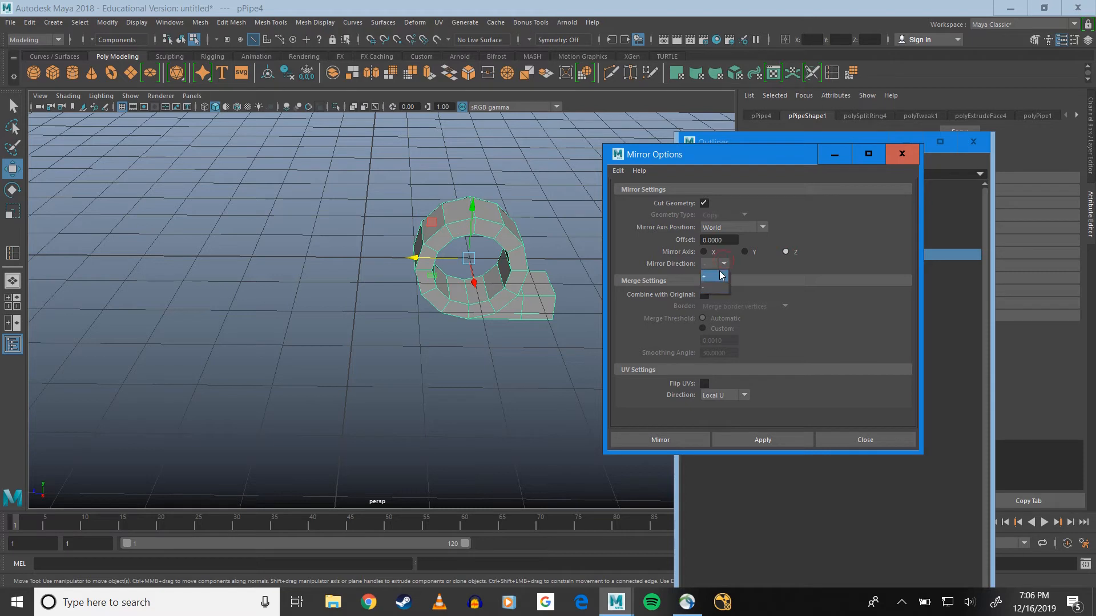
pyautogui.click(683, 441)
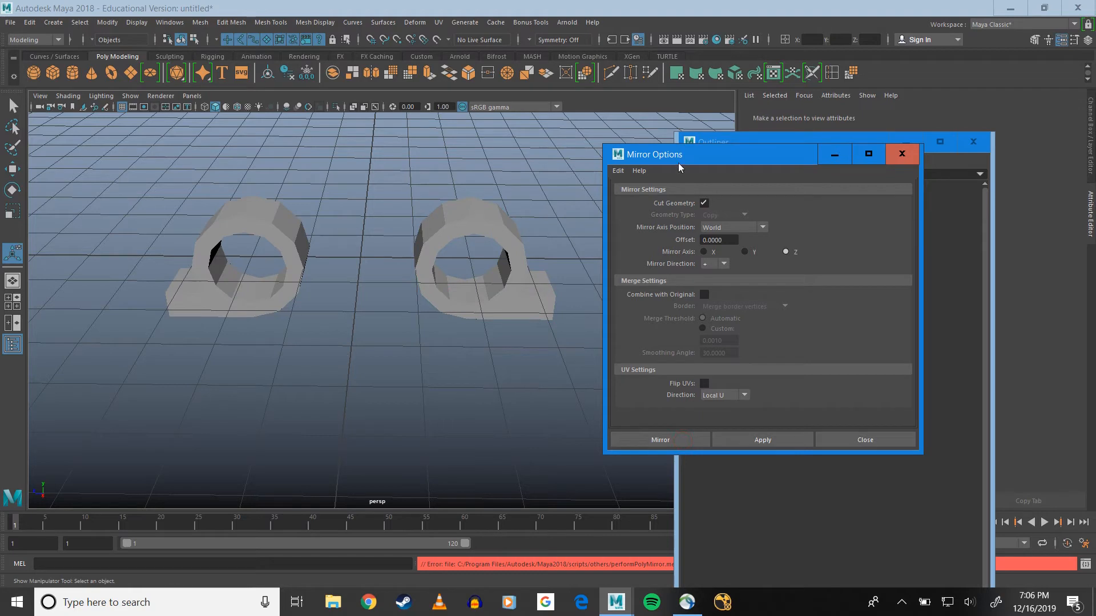
pyautogui.click(903, 153)
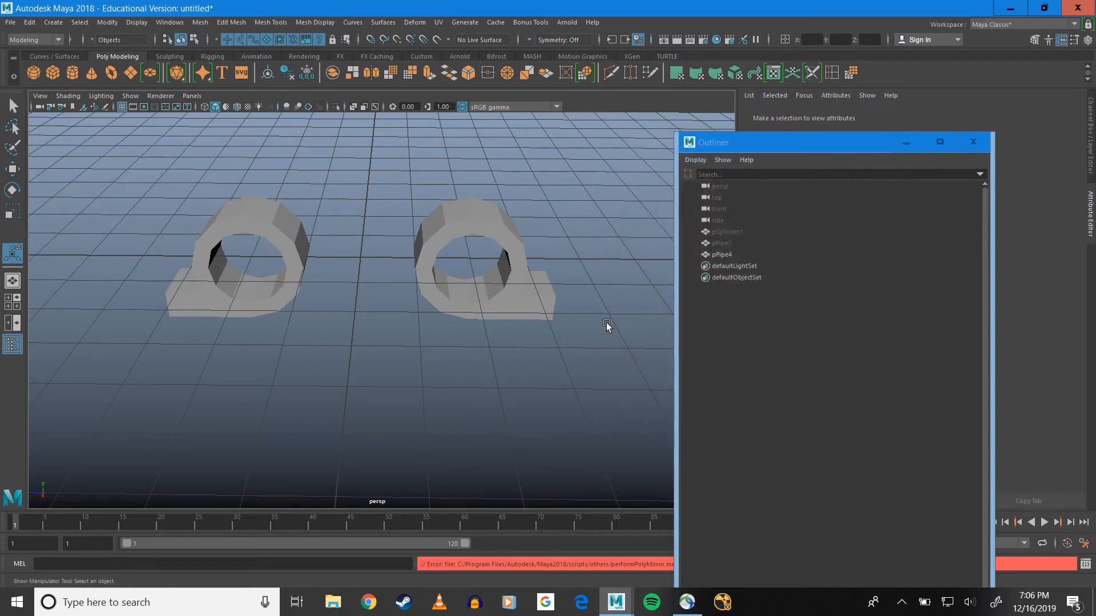
# Select the mirrored pipe mesh and toggle the Cut Geometry setting of polyMirror1 off and back on
pyautogui.click(261, 227)
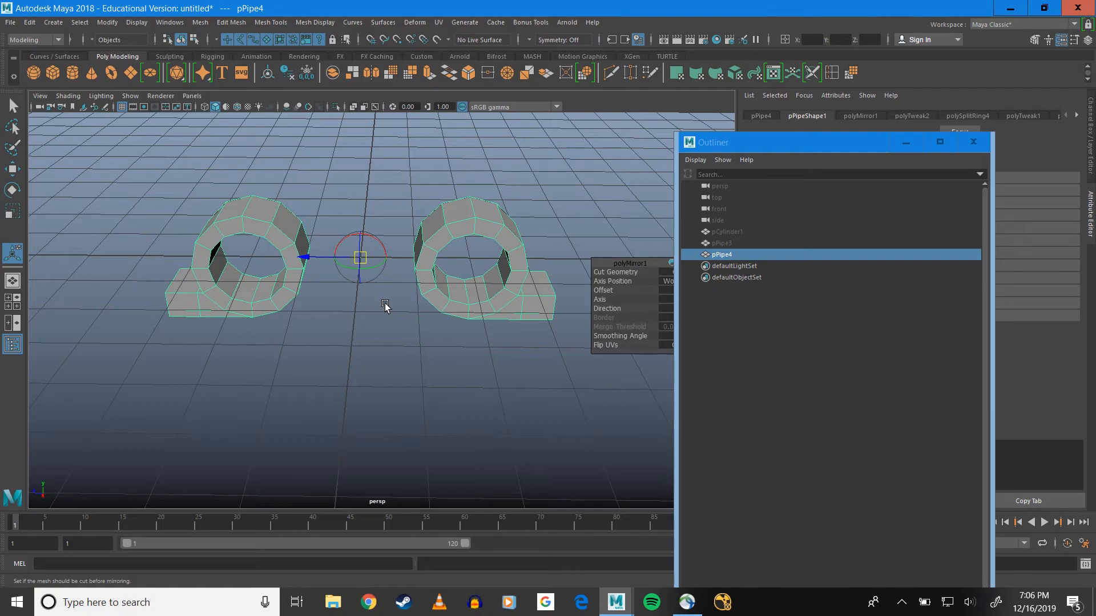
pyautogui.keyDown('alt'); pyautogui.moveTo(419, 341); pyautogui.dragTo(424, 315); pyautogui.keyUp('alt')
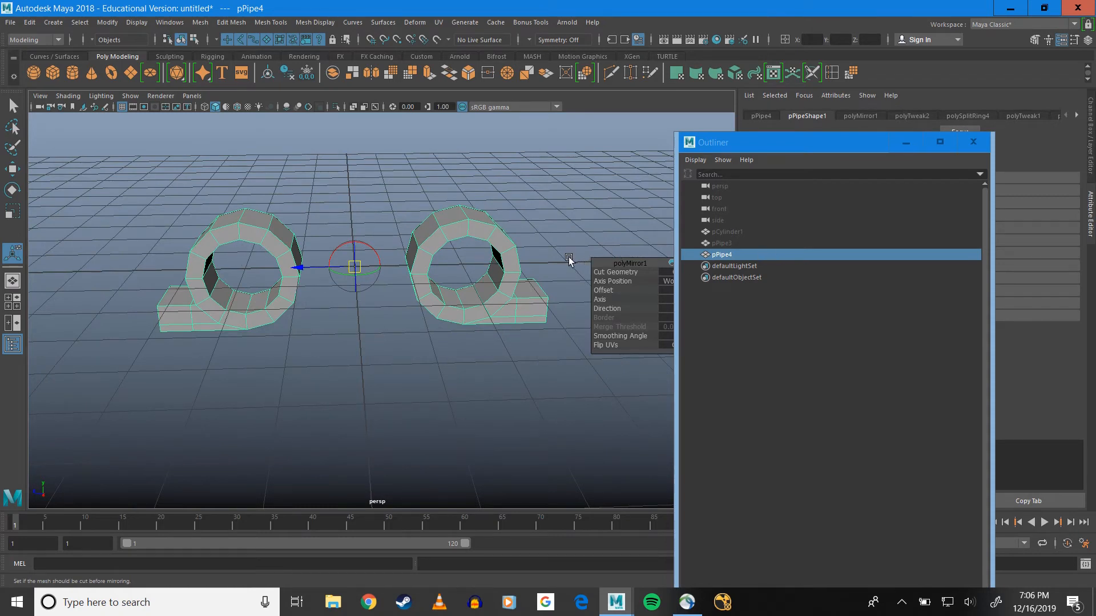
pyautogui.moveTo(637, 263); pyautogui.dragTo(542, 266)
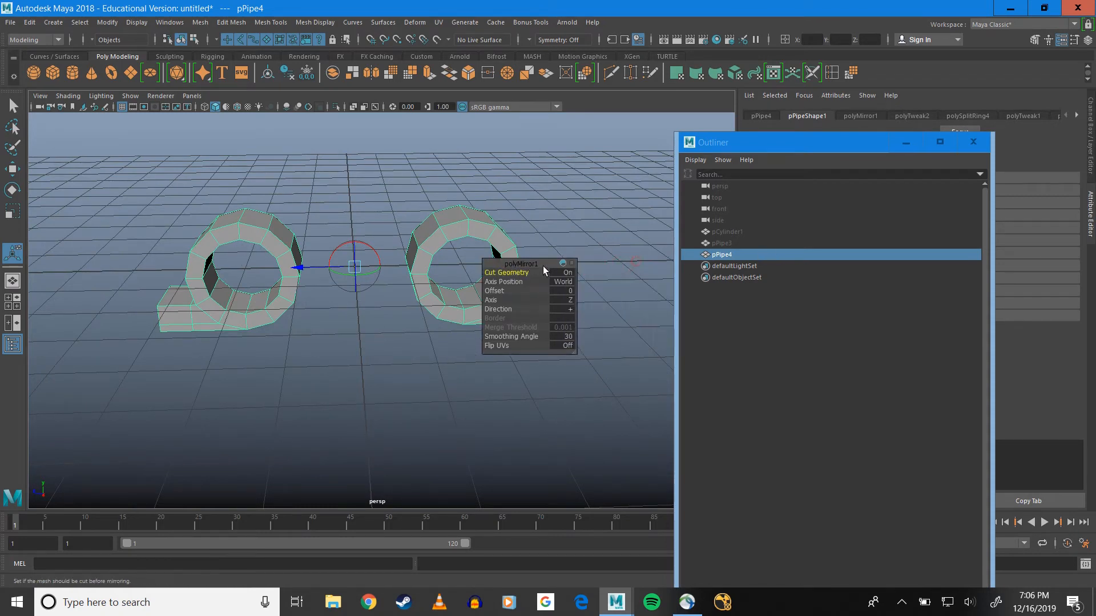
pyautogui.click(567, 273)
pyautogui.click(568, 273)
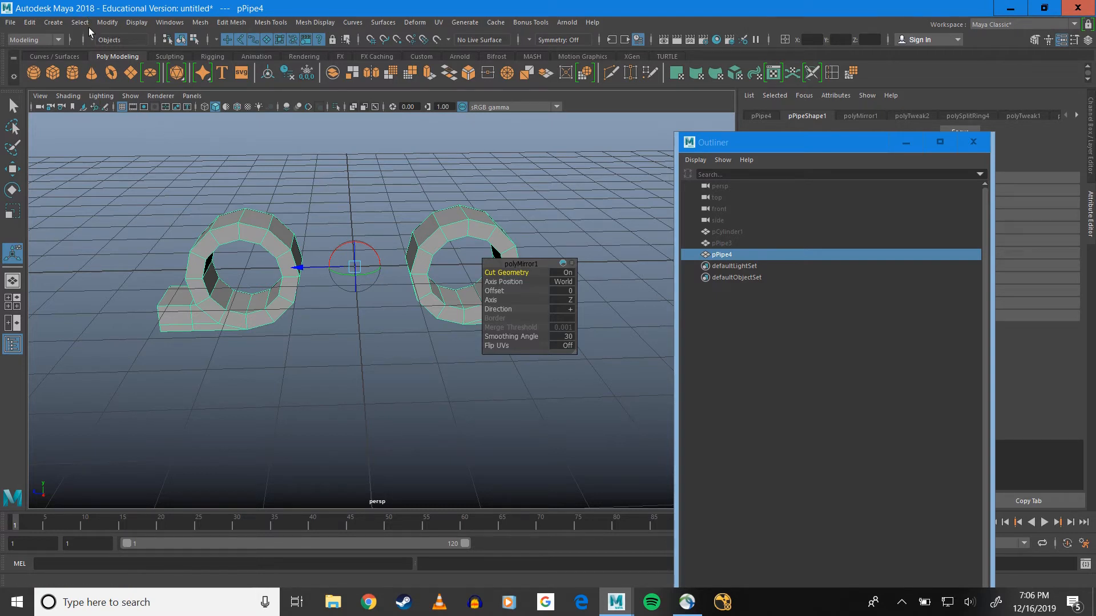
# Separate the mirrored pPipe4 mesh into individual pieces and expand its group in the Outliner
pyautogui.click(203, 22)
pyautogui.click(227, 75)
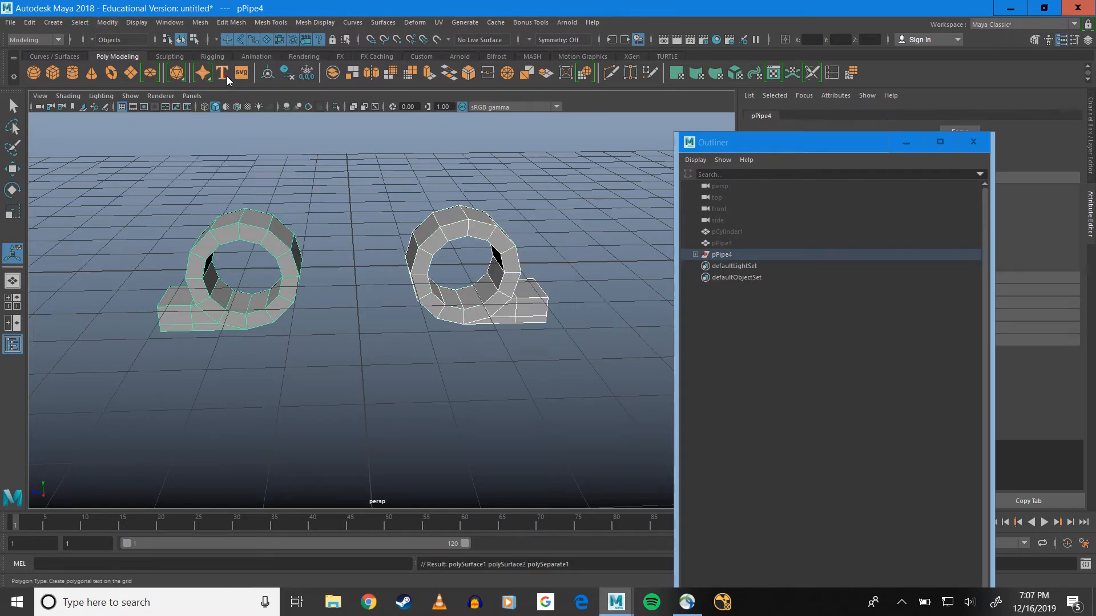
pyautogui.click(695, 255)
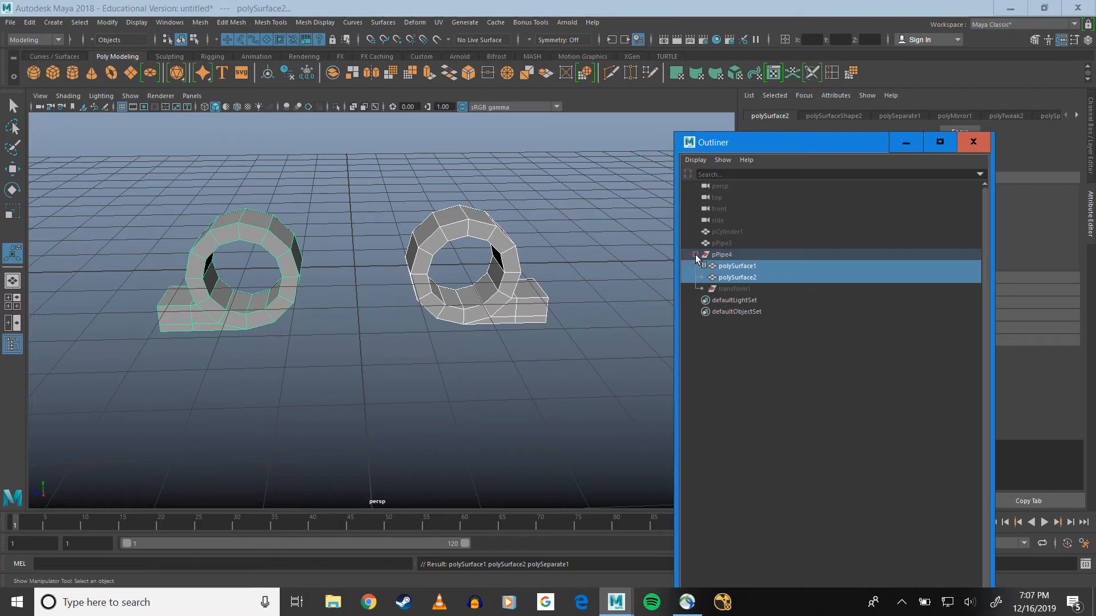
# Move polySurface1 and polySurface2 out of the pPipe4 group to the top level of the scene hierarchy
pyautogui.click(730, 278)
pyautogui.click(739, 269)
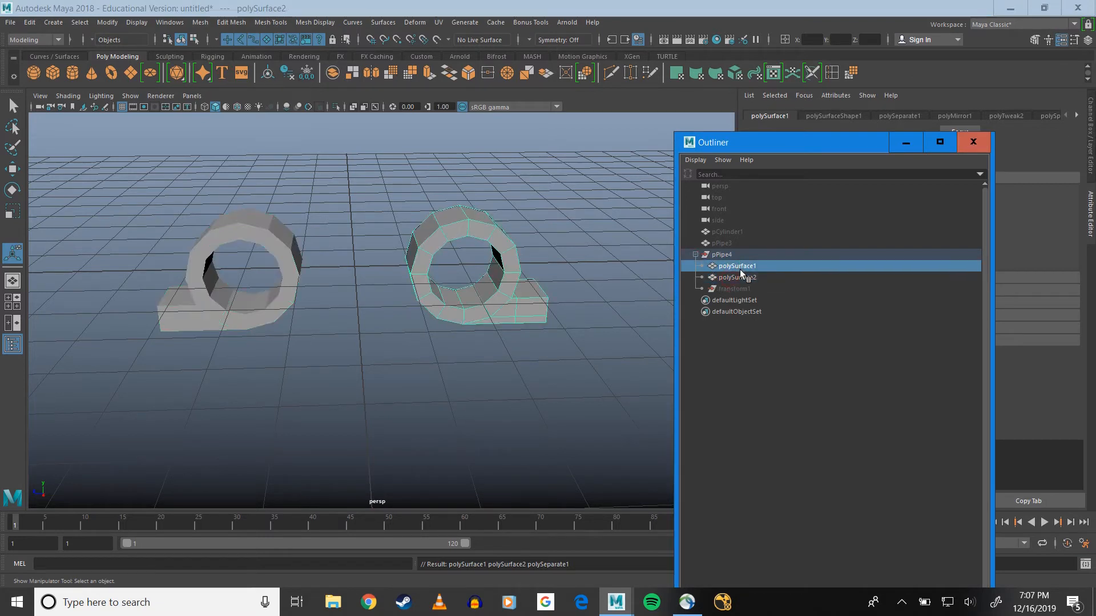
pyautogui.keyDown('ctrl'); pyautogui.click(735, 279); pyautogui.keyUp('ctrl')
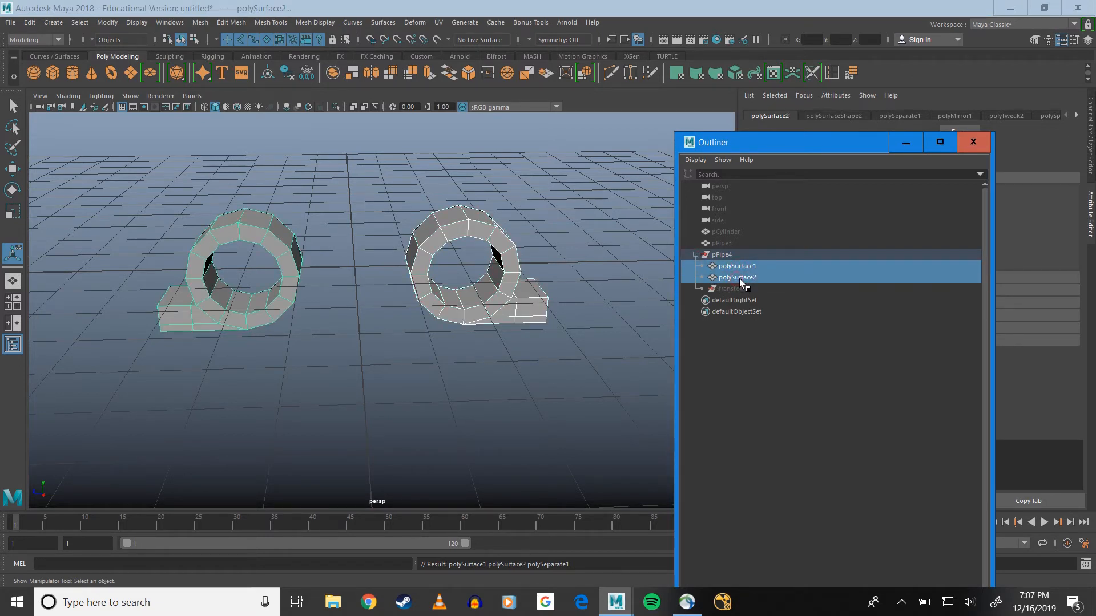
pyautogui.moveTo(741, 279); pyautogui.dragTo(734, 249)
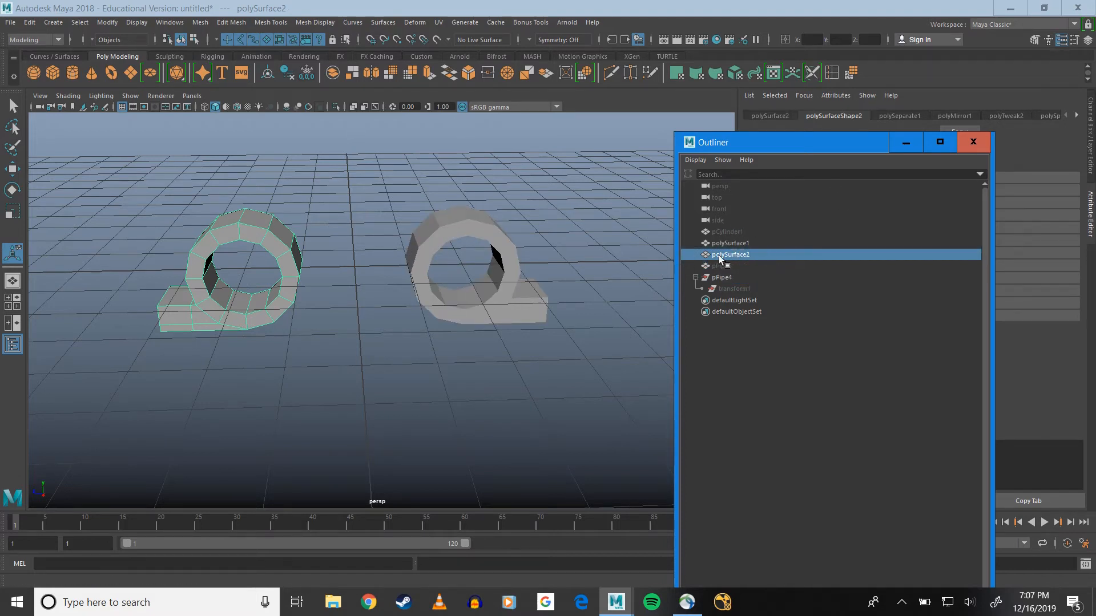
# Select both separated hinge halves and delete all construction history in the scene
pyautogui.press('w')
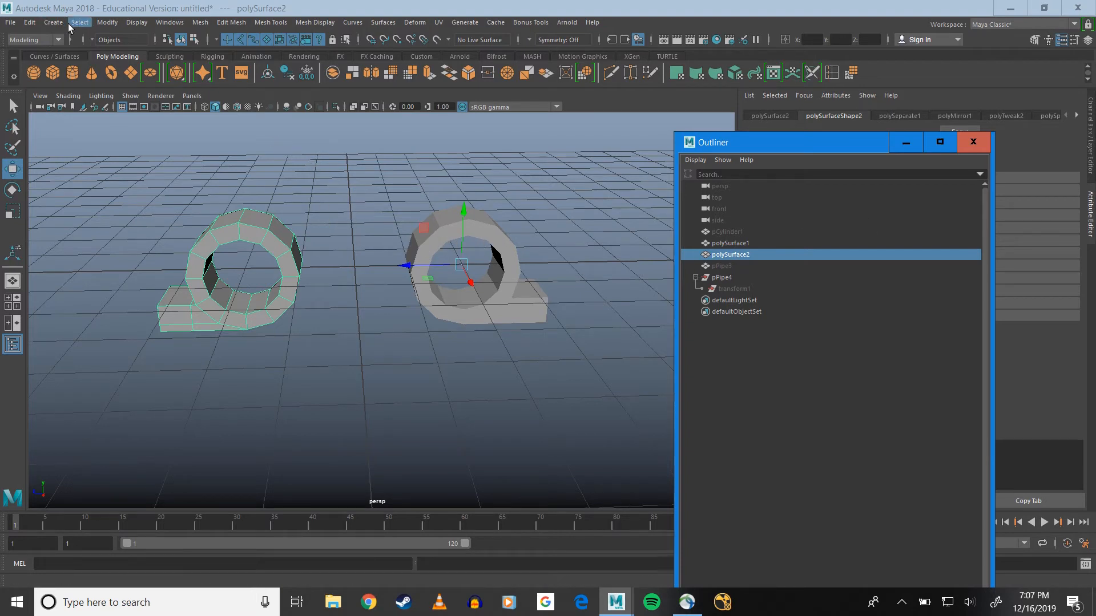
pyautogui.click(108, 22)
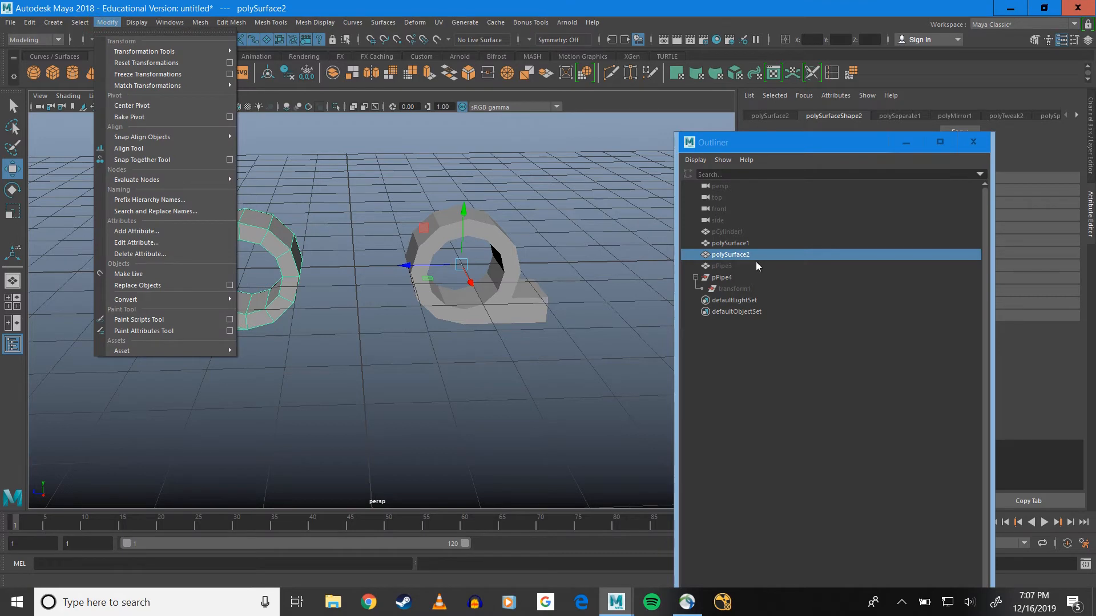
pyautogui.click(755, 261)
pyautogui.keyDown('ctrl'); pyautogui.click(732, 243); pyautogui.keyUp('ctrl')
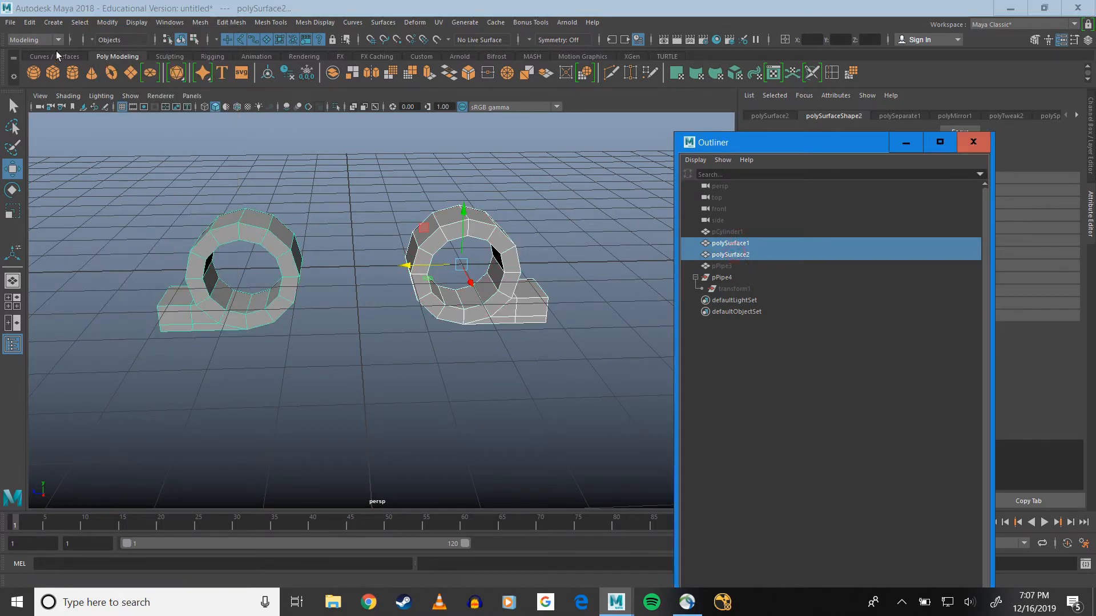
pyautogui.click(30, 22)
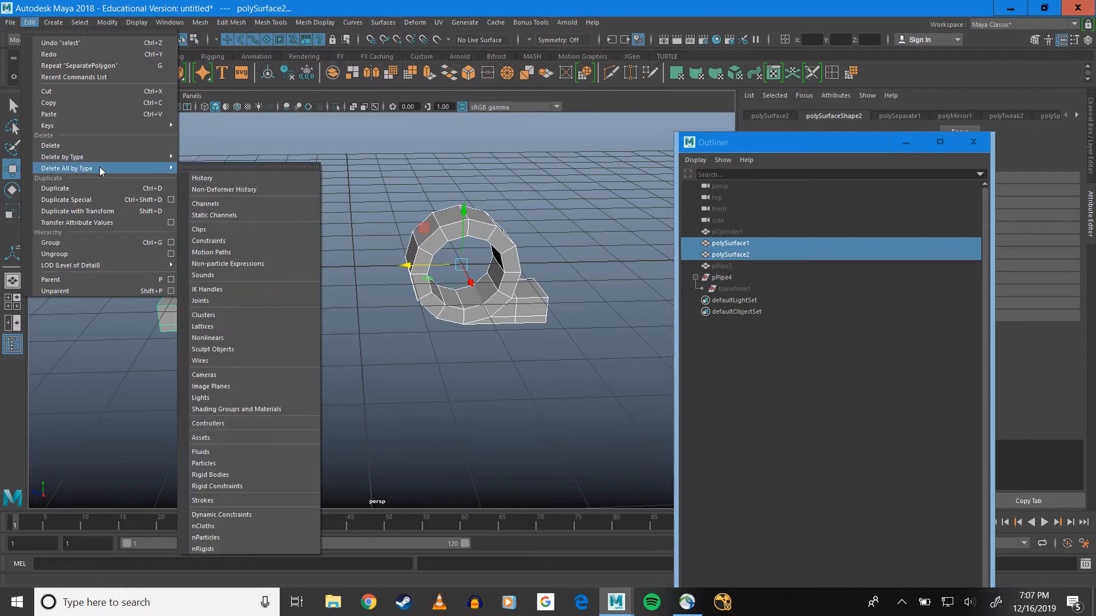
pyautogui.moveTo(160, 170)
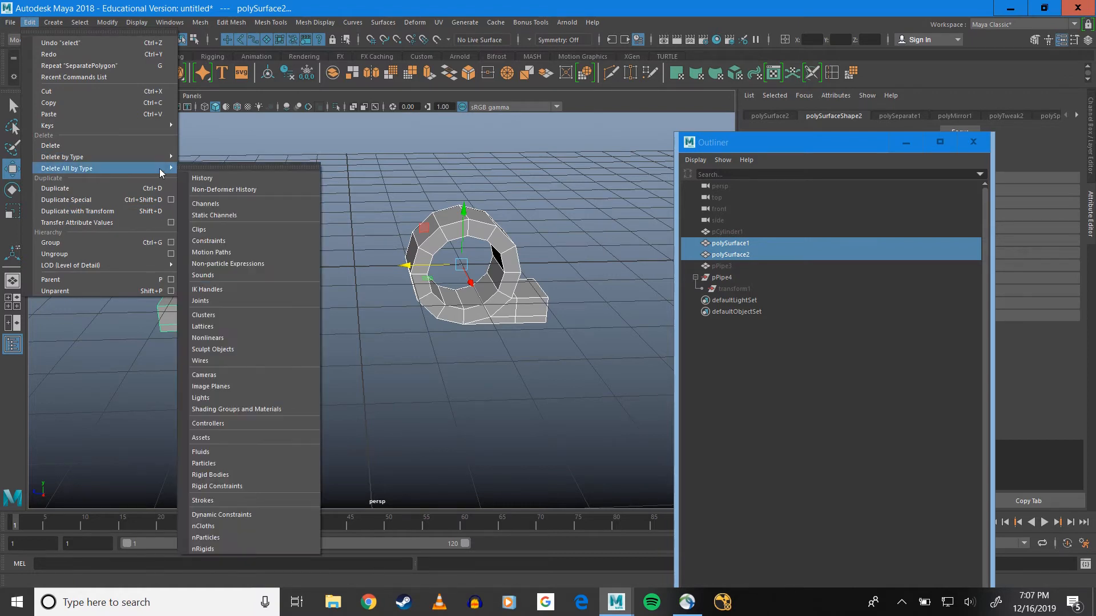
pyautogui.click(202, 167)
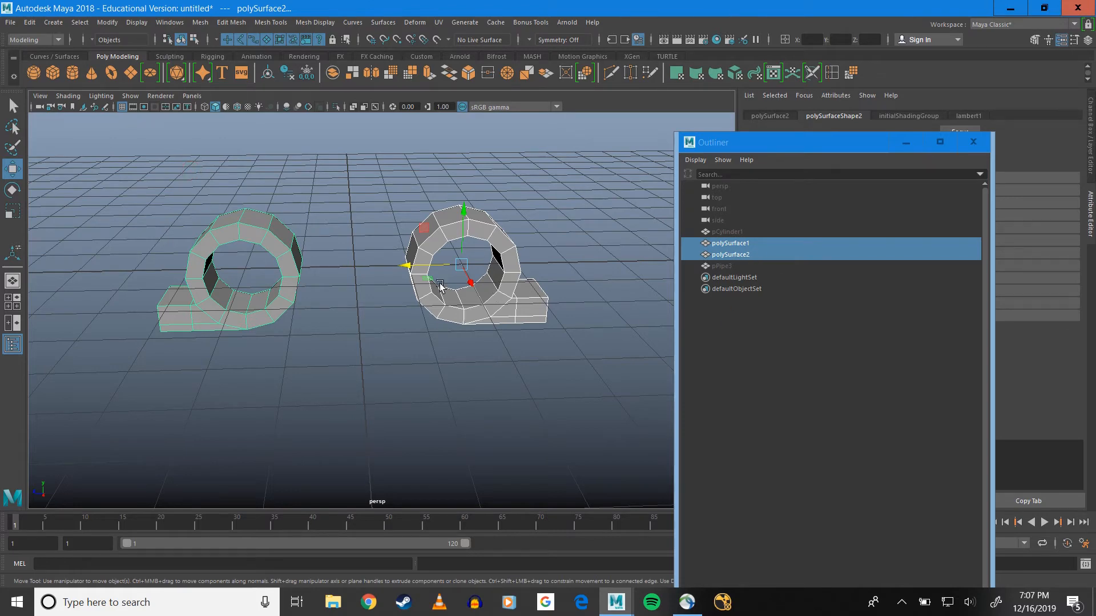
# Select only polySurface1 and duplicate it in place
pyautogui.click(466, 337)
pyautogui.click(471, 319)
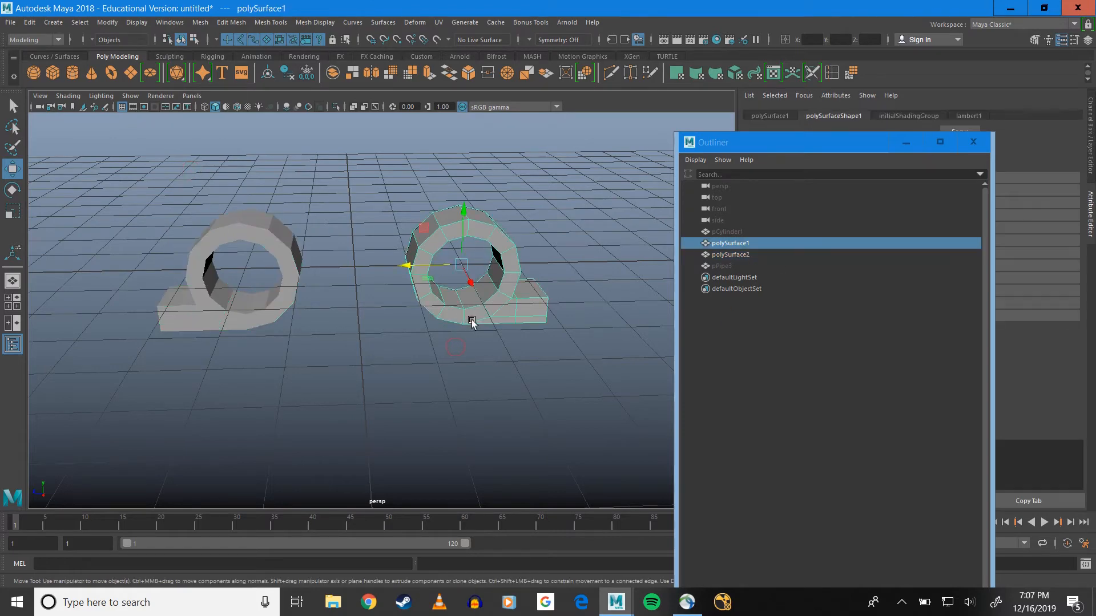
pyautogui.keyDown('alt'); pyautogui.moveTo(410, 318); pyautogui.dragTo(364, 221); pyautogui.keyUp('alt')
pyautogui.keyDown('alt'); pyautogui.moveTo(364, 222); pyautogui.dragTo(472, 209, button='middle'); pyautogui.keyUp('alt')
pyautogui.keyDown('alt'); pyautogui.moveTo(513, 259); pyautogui.dragTo(433, 282); pyautogui.keyUp('alt')
pyautogui.keyDown('alt'); pyautogui.moveTo(434, 282); pyautogui.dragTo(484, 247, button='middle'); pyautogui.keyUp('alt')
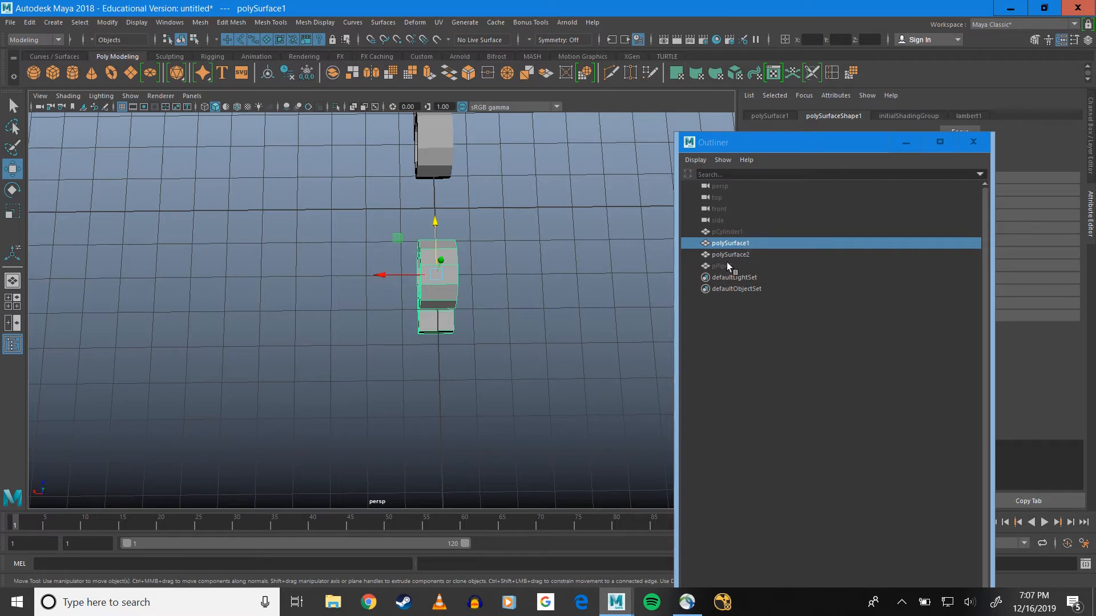
pyautogui.click(728, 248)
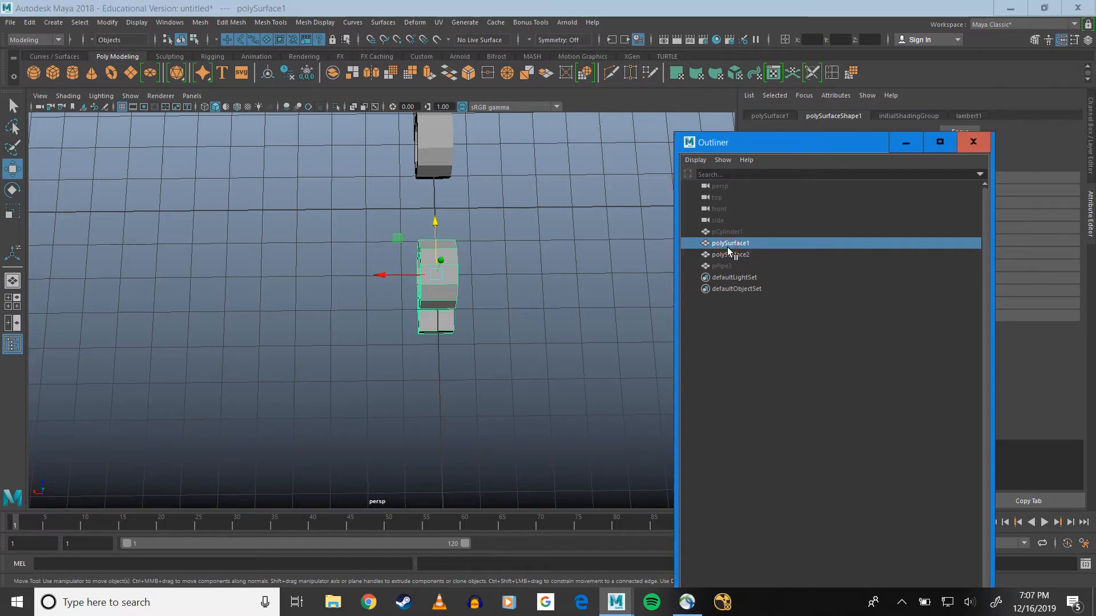
pyautogui.hotkey('ctrl', 'd')
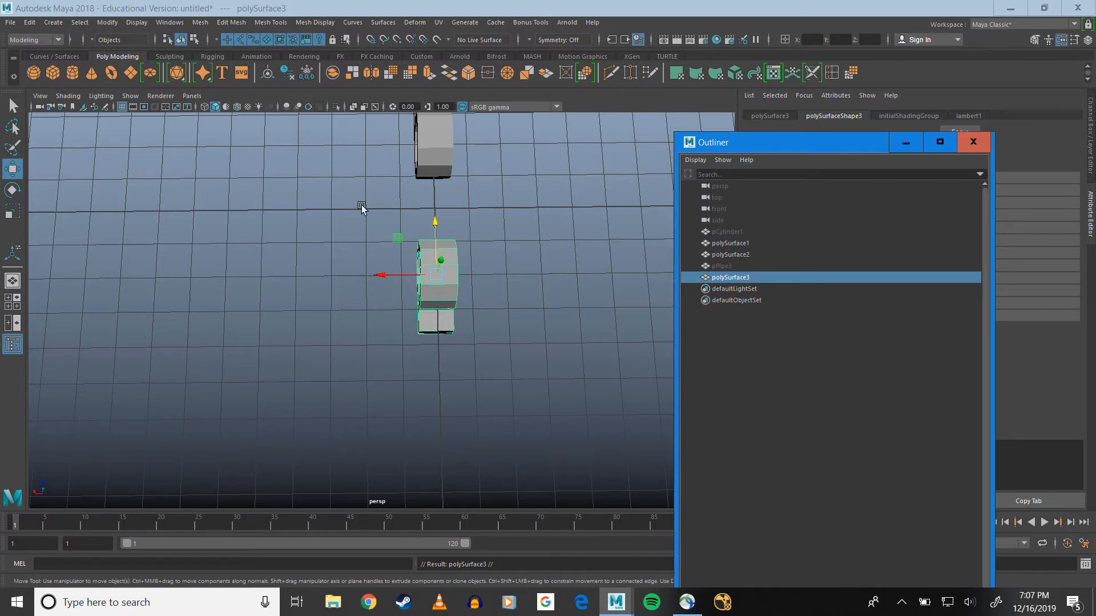
# Turn on grid and view plane snapping, then move the duplicate to X -2 and the original polySurface1 to X 2
pyautogui.click(371, 45)
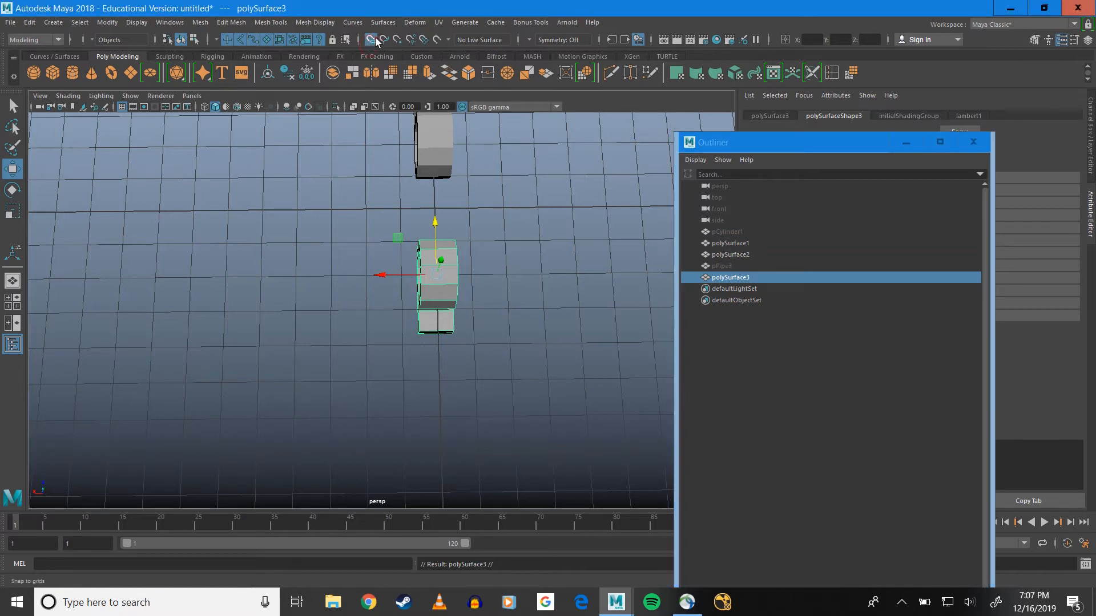
pyautogui.click(424, 41)
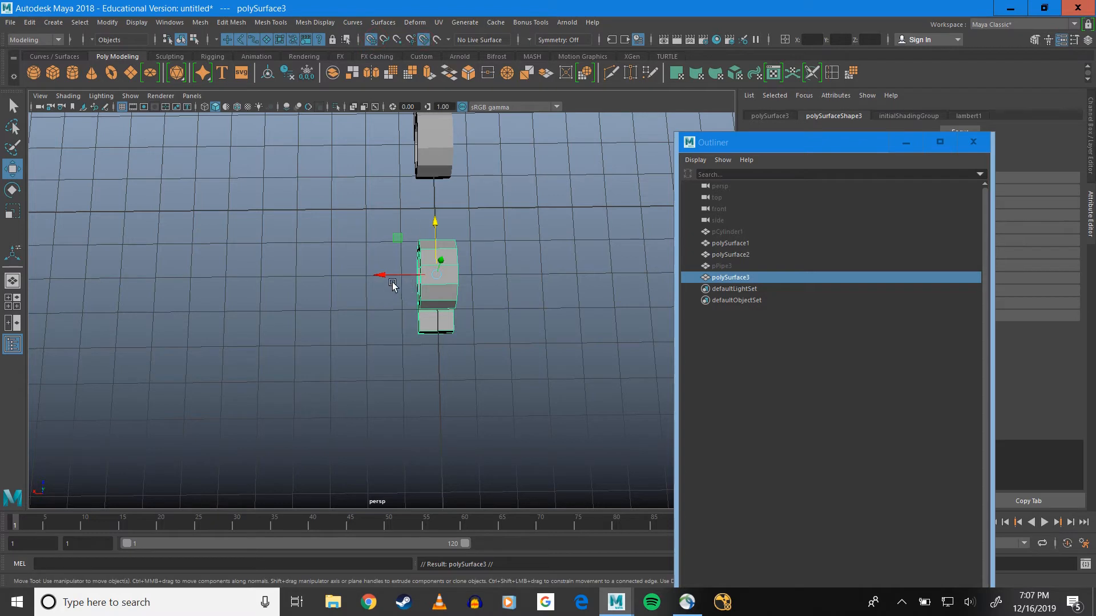
pyautogui.keyDown('shift'); pyautogui.moveTo(382, 275); pyautogui.dragTo(501, 287); pyautogui.keyUp('shift')
pyautogui.click(425, 285)
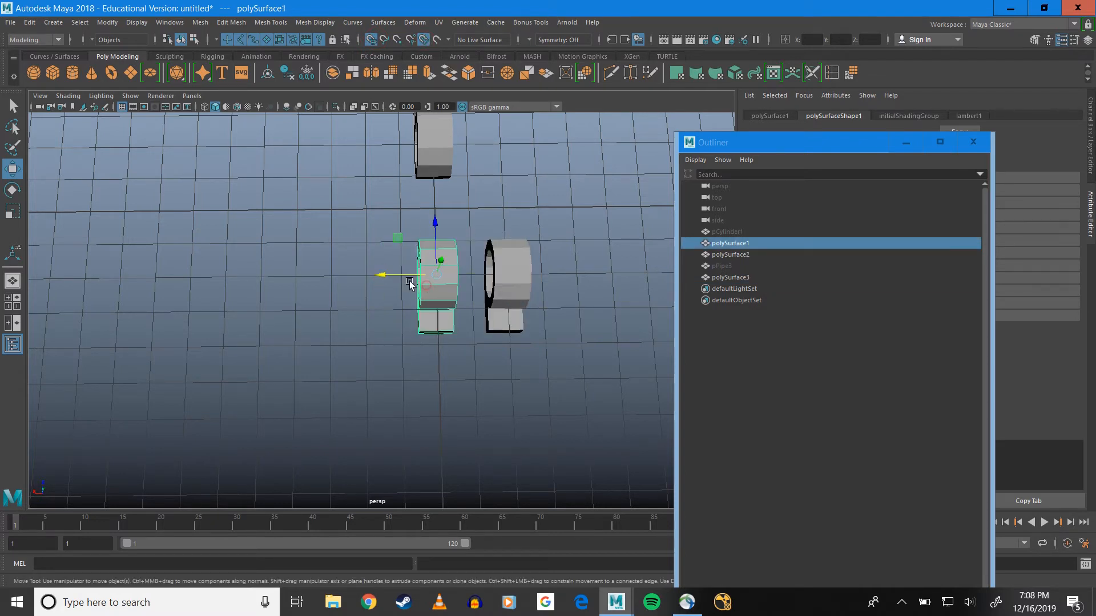
pyautogui.moveTo(407, 276); pyautogui.dragTo(374, 276)
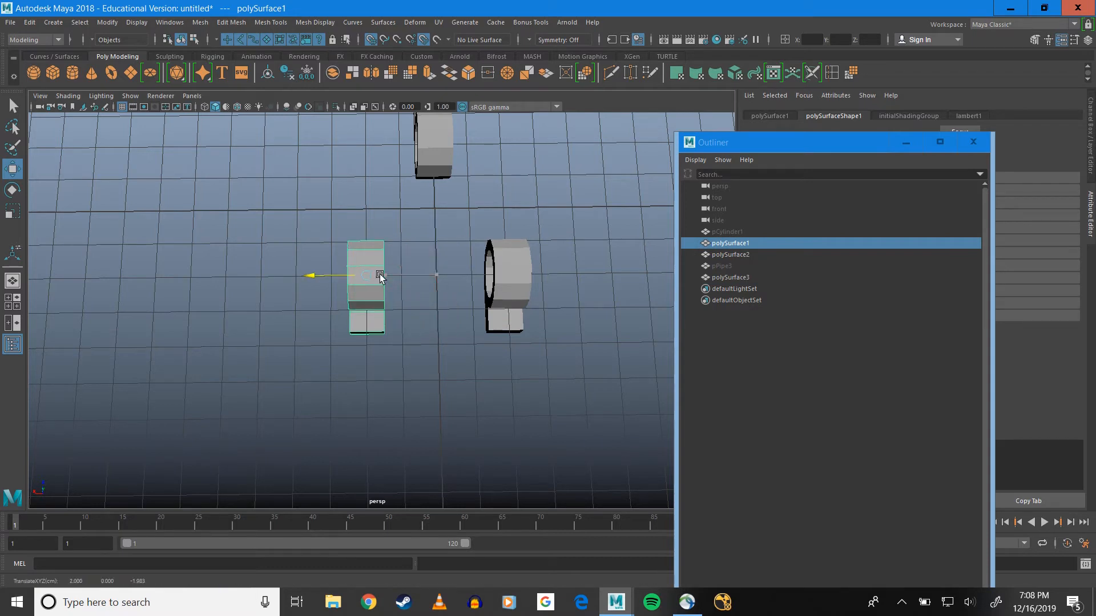
pyautogui.click(523, 273)
pyautogui.moveTo(522, 274); pyautogui.dragTo(470, 274, button='middle')
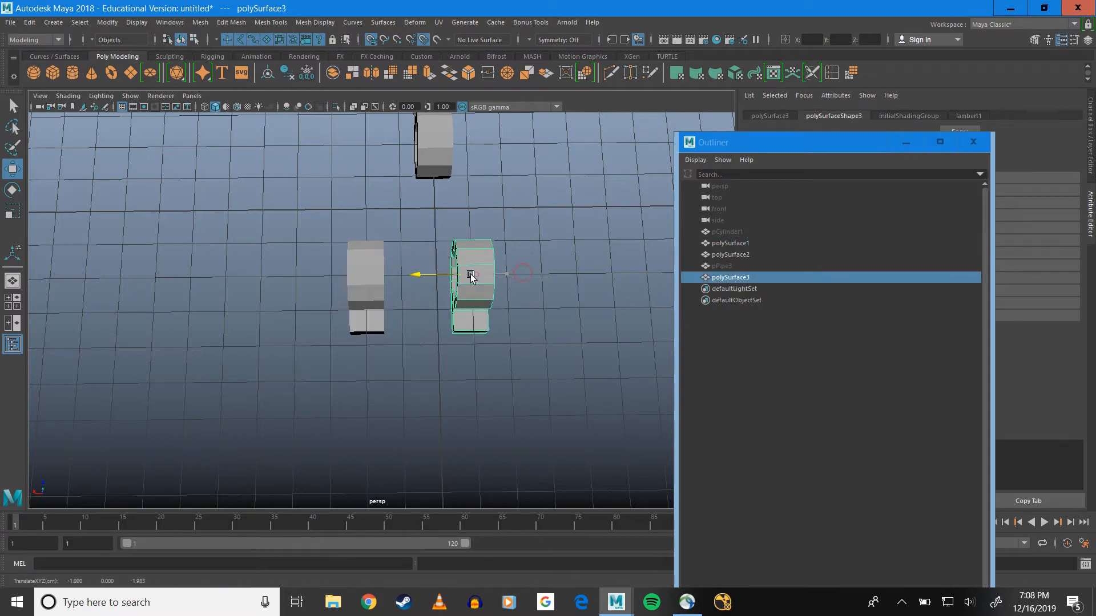
pyautogui.hotkey('ctrl', 'z')
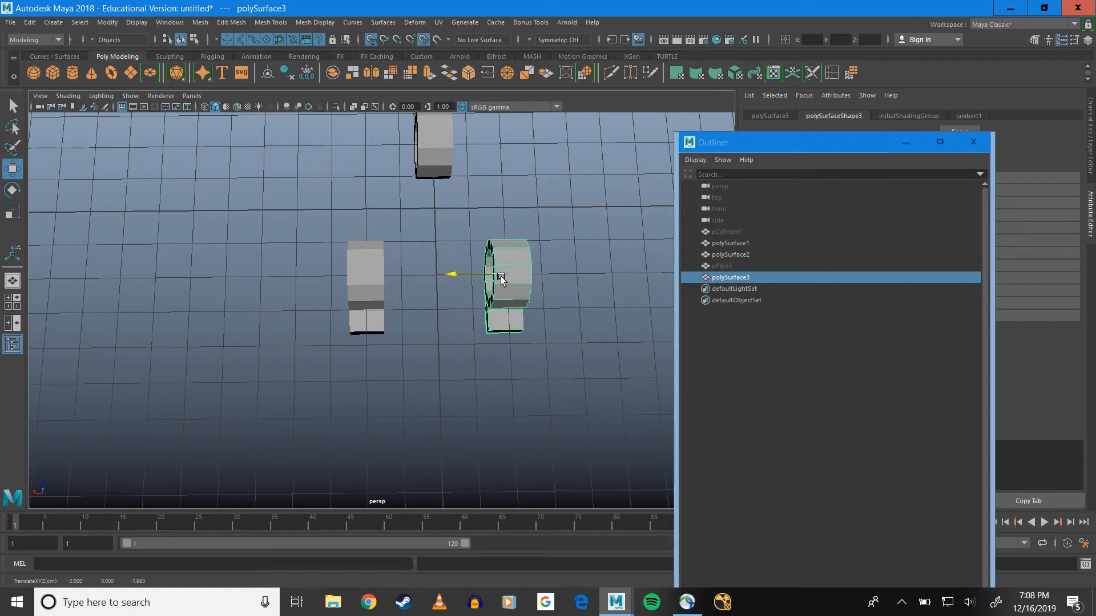
# Widen polySurface1 along X by moving its inner-end vertices toward the grid centre and its outer-end vertices to X 3
pyautogui.moveTo(442, 297)
pyautogui.keyDown('alt'); pyautogui.mouseDown()
pyautogui.moveTo(426, 283)
pyautogui.moveTo(426, 233)
pyautogui.moveTo(424, 295)
pyautogui.mouseUp(); pyautogui.keyUp('alt')
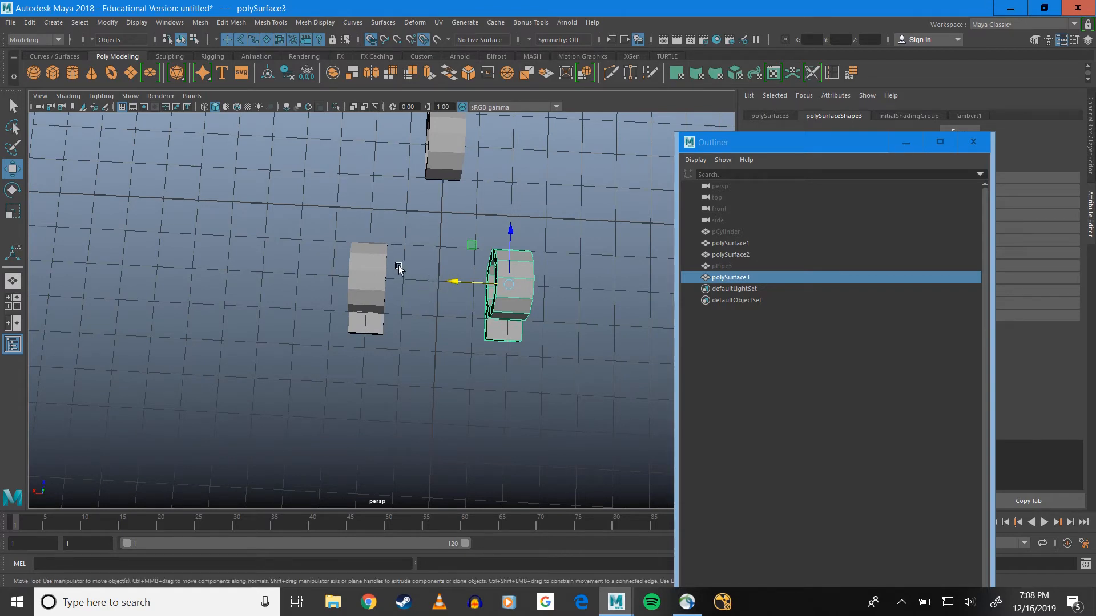
pyautogui.keyDown('alt'); pyautogui.moveTo(393, 306); pyautogui.dragTo(366, 349, button='middle'); pyautogui.keyUp('alt')
pyautogui.scroll(5, 478, 304)
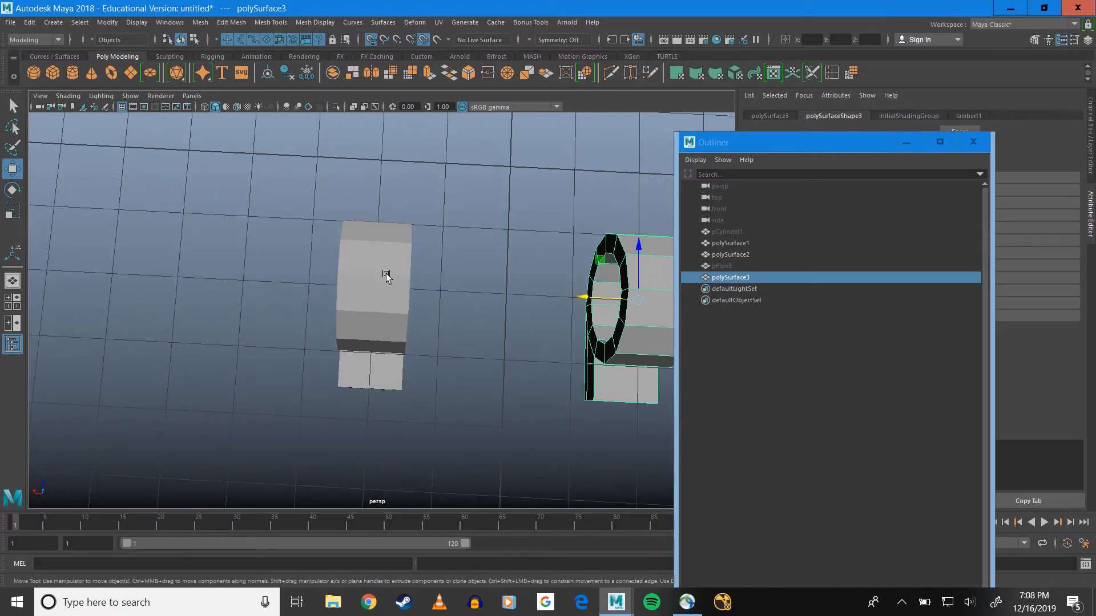
pyautogui.rightClick(382, 317)
pyautogui.moveTo(382, 317); pyautogui.dragTo(337, 290, button='right')
pyautogui.click(478, 331)
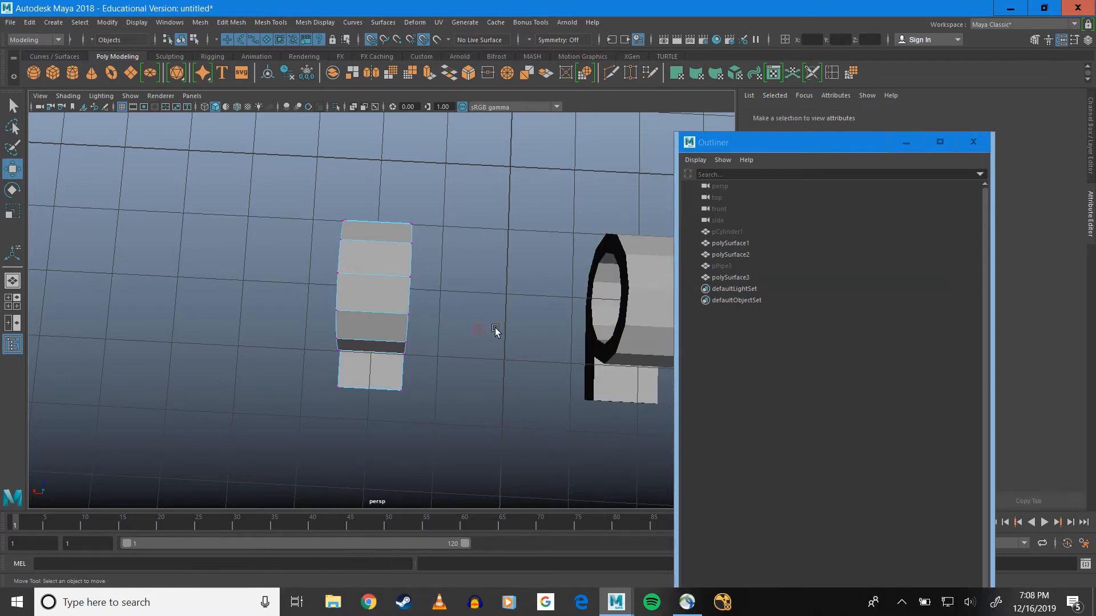
pyautogui.moveTo(391, 196); pyautogui.dragTo(454, 429)
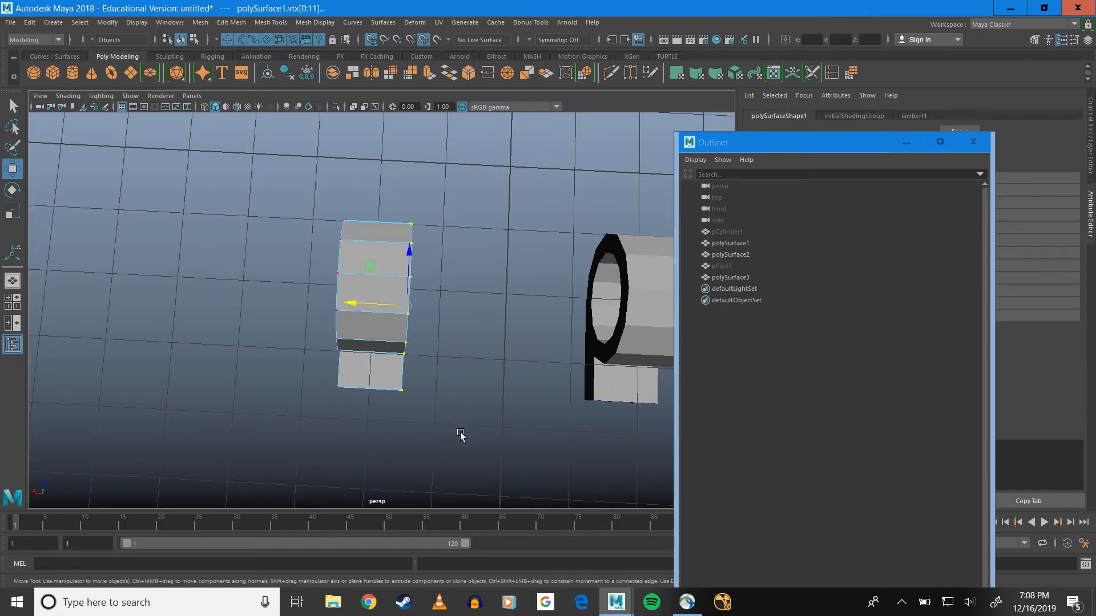
pyautogui.keyDown('alt'); pyautogui.moveTo(466, 318); pyautogui.dragTo(486, 316); pyautogui.keyUp('alt')
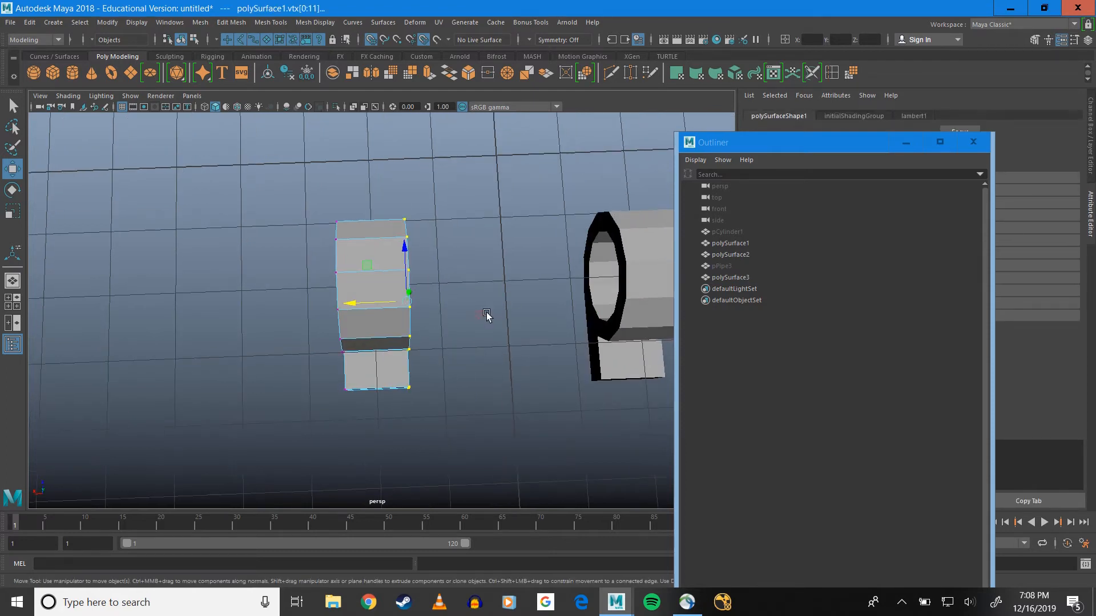
pyautogui.moveTo(362, 304); pyautogui.dragTo(432, 305)
pyautogui.moveTo(304, 178); pyautogui.dragTo(362, 383)
pyautogui.moveTo(312, 303); pyautogui.dragTo(303, 309)
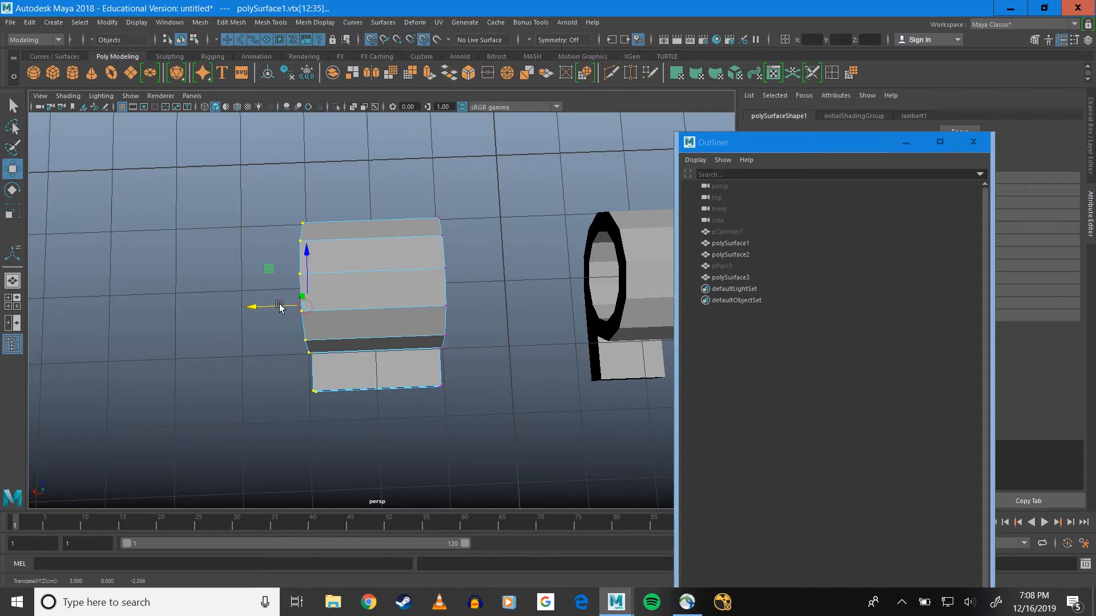
# Select the inner-end vertices of polySurface3 and move them along X to -1
pyautogui.keyDown('alt'); pyautogui.moveTo(463, 288); pyautogui.dragTo(291, 301, button='middle'); pyautogui.keyUp('alt')
pyautogui.click(444, 276)
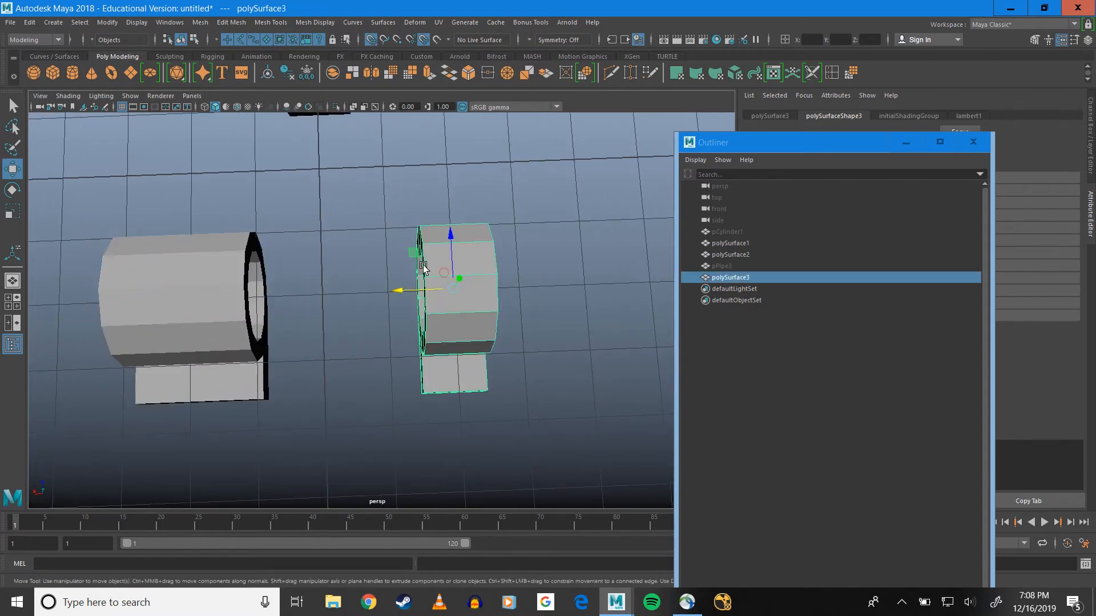
pyautogui.moveTo(431, 245); pyautogui.dragTo(377, 203, button='right')
pyautogui.moveTo(377, 204); pyautogui.dragTo(440, 436)
pyautogui.moveTo(400, 312); pyautogui.dragTo(378, 313)
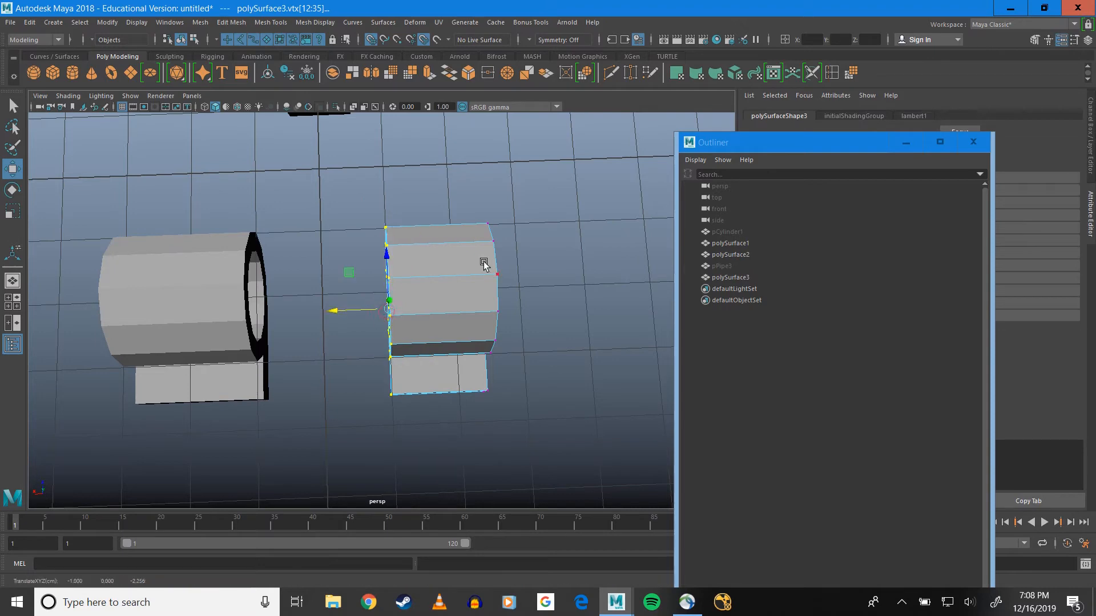
# Move the outer-end vertices of polySurface3 outward along X to match polySurface1's width, and return to object selection
pyautogui.keyDown('alt'); pyautogui.moveTo(486, 271); pyautogui.dragTo(560, 451); pyautogui.keyUp('alt')
pyautogui.keyDown('alt'); pyautogui.moveTo(560, 451); pyautogui.dragTo(492, 379); pyautogui.keyUp('alt')
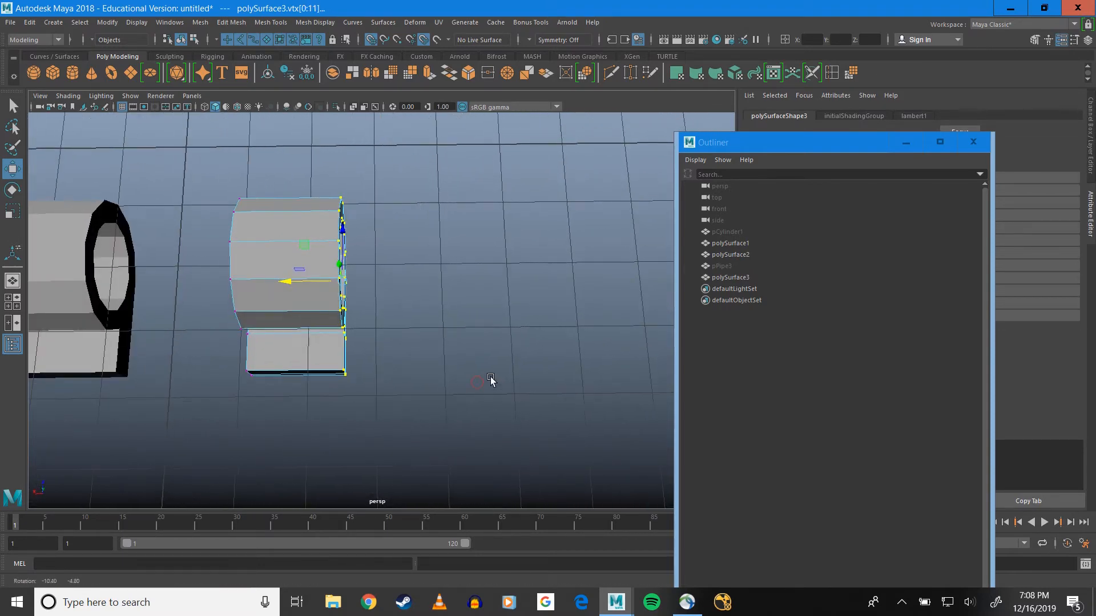
pyautogui.moveTo(304, 280); pyautogui.dragTo(368, 288)
pyautogui.keyDown('alt'); pyautogui.moveTo(375, 265); pyautogui.dragTo(540, 256, button='middle'); pyautogui.keyUp('alt')
pyautogui.keyDown('alt'); pyautogui.moveTo(540, 258); pyautogui.dragTo(416, 220); pyautogui.keyUp('alt')
pyautogui.rightClick(416, 219)
pyautogui.click(448, 201)
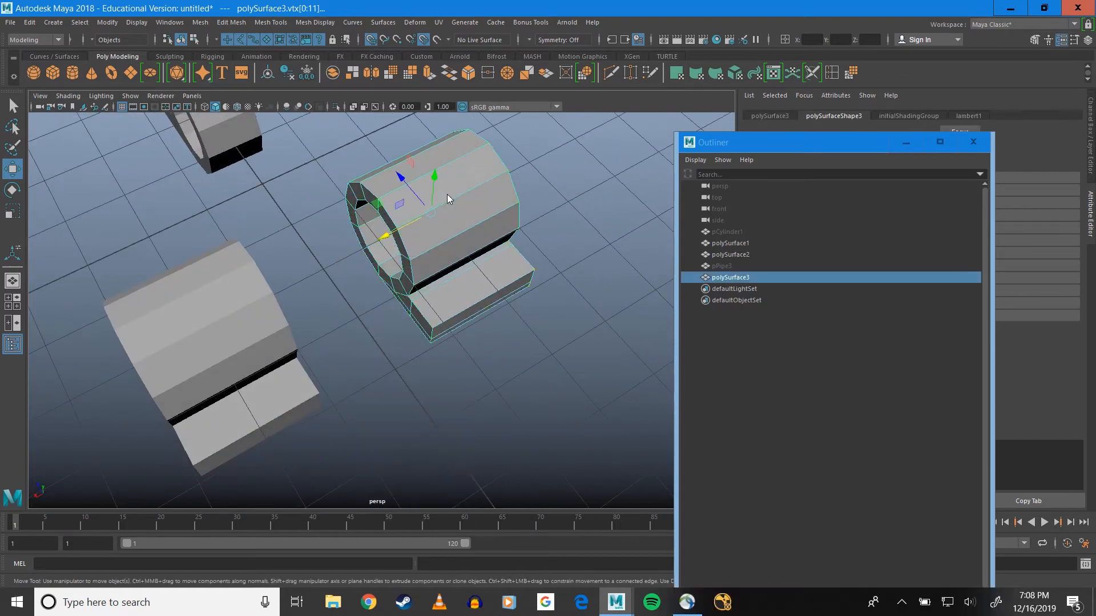
# Move polySurface3 one grid unit along X away from the centre and select polySurface1
pyautogui.keyDown('alt'); pyautogui.moveTo(444, 286); pyautogui.dragTo(394, 294); pyautogui.keyUp('alt')
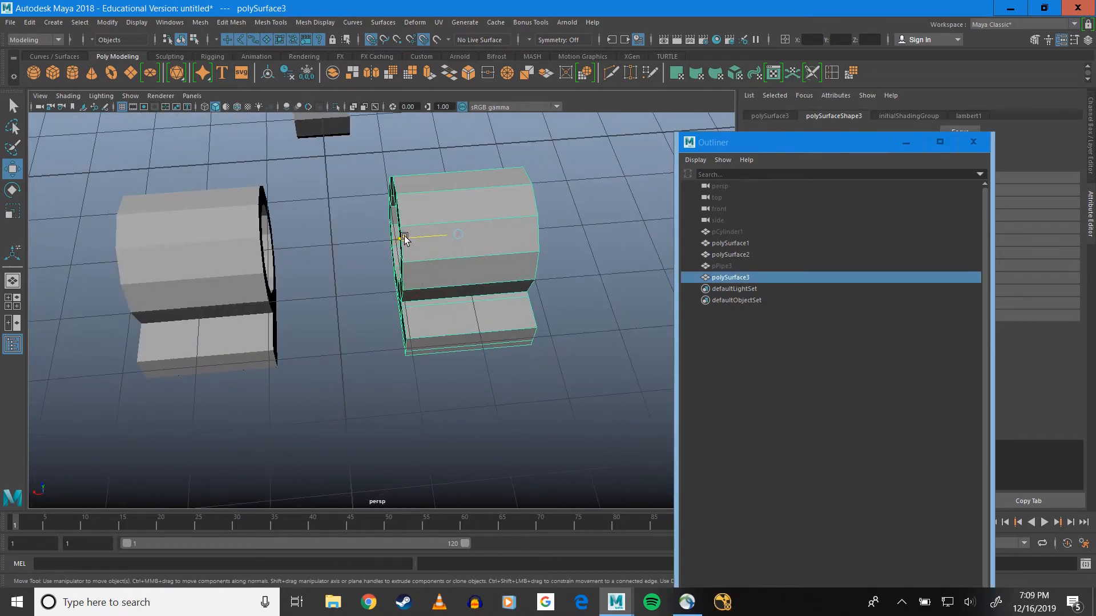
pyautogui.keyDown('alt'); pyautogui.moveTo(489, 242); pyautogui.dragTo(379, 295); pyautogui.keyUp('alt')
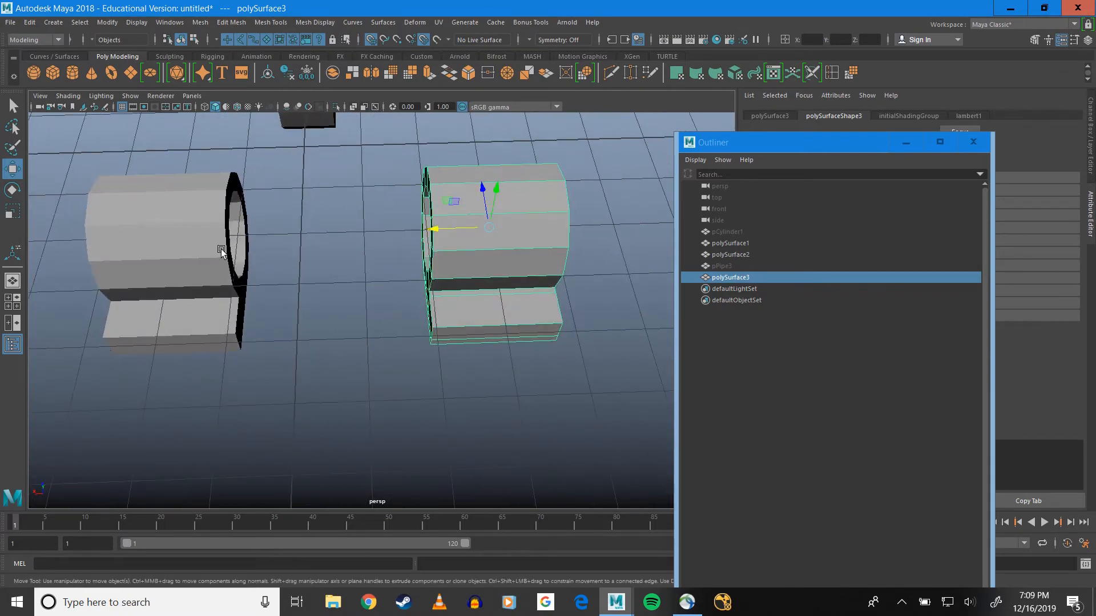
pyautogui.keyDown('alt'); pyautogui.moveTo(316, 277); pyautogui.dragTo(335, 289); pyautogui.keyUp('alt')
pyautogui.click(334, 299)
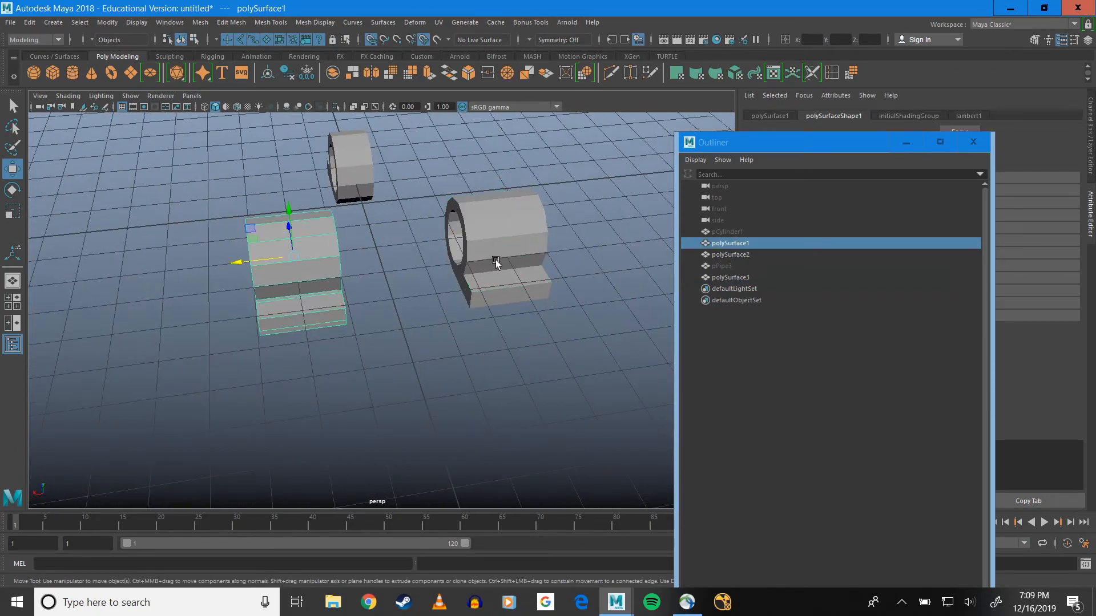
pyautogui.scroll(5, 427, 264)
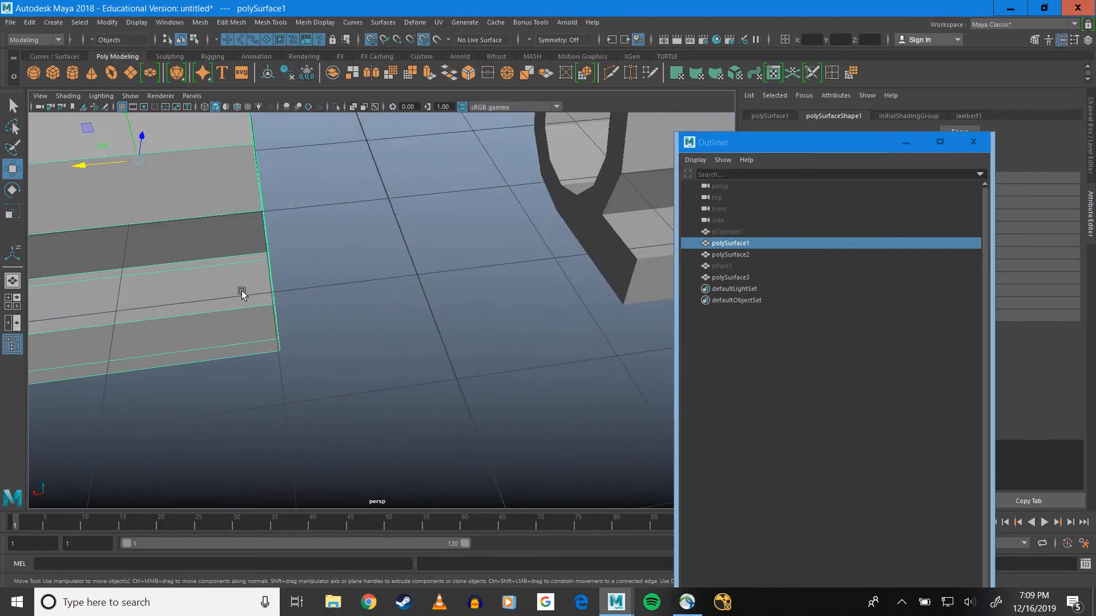
# Delete the two faces closing the inner end of polySurface1's leaf tab
pyautogui.scroll(-5, 274, 285)
pyautogui.keyDown('alt'); pyautogui.moveTo(274, 284); pyautogui.dragTo(232, 247); pyautogui.keyUp('alt')
pyautogui.moveTo(274, 220); pyautogui.dragTo(276, 248, button='right')
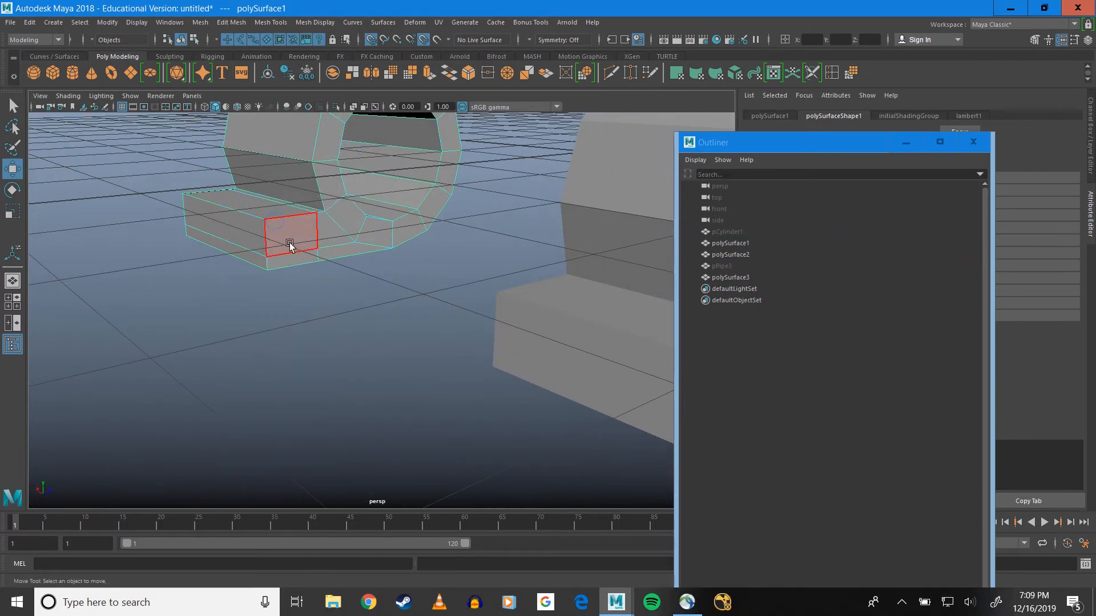
pyautogui.keyDown('alt'); pyautogui.moveTo(290, 244); pyautogui.dragTo(300, 216); pyautogui.keyUp('alt')
pyautogui.click(292, 250)
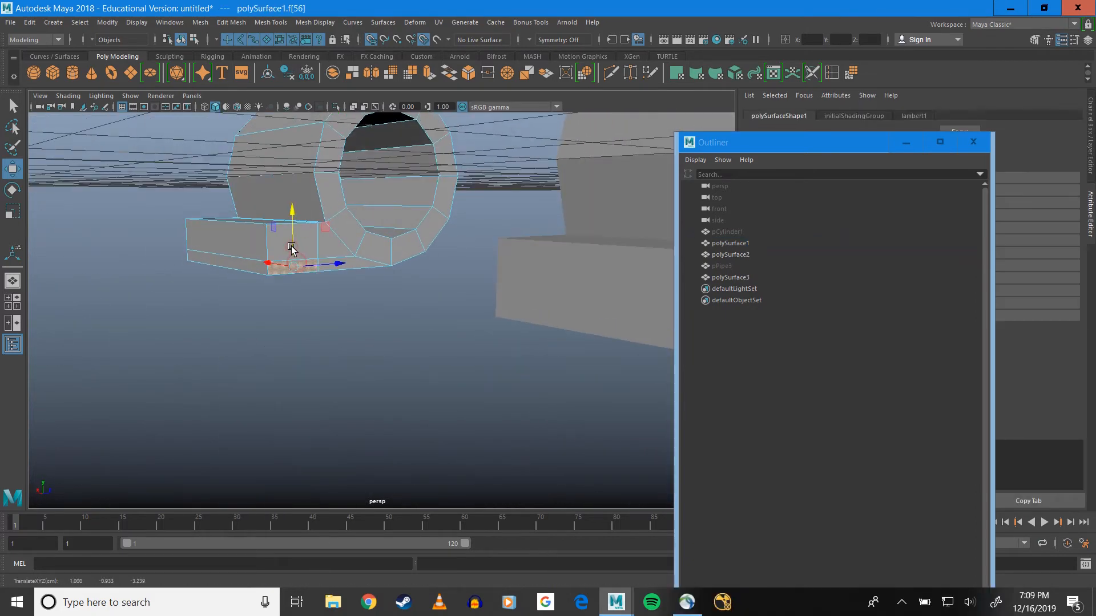
pyautogui.press('q')
pyautogui.press('Delete')
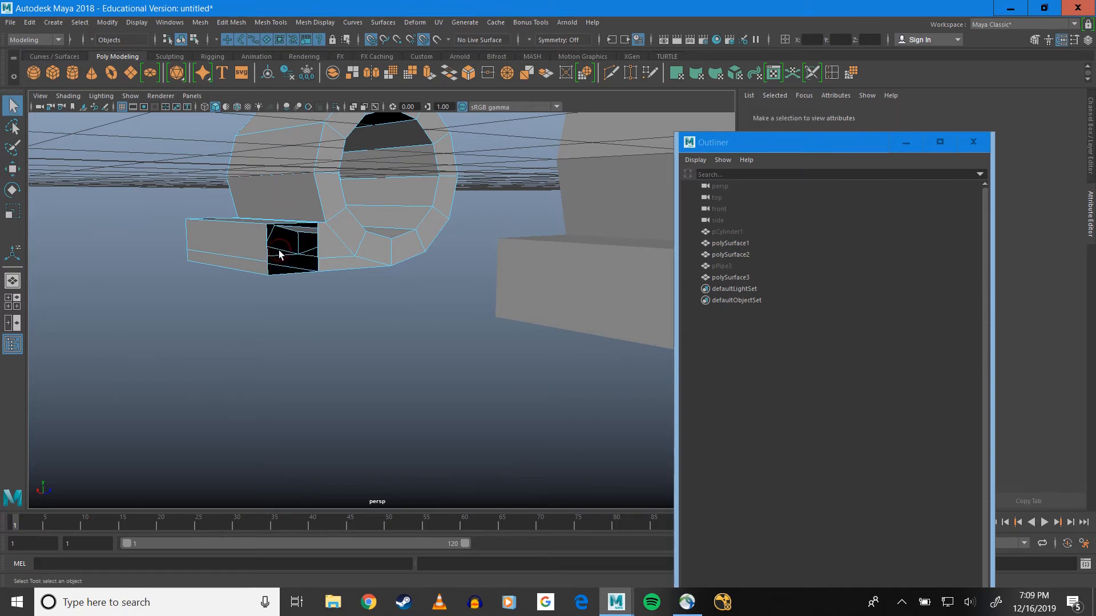
# Delete the two matching inner-end faces on polySurface3's leaf tab, facing polySurface1
pyautogui.keyDown('alt'); pyautogui.moveTo(279, 249); pyautogui.dragTo(532, 208); pyautogui.keyUp('alt')
pyautogui.click(532, 207)
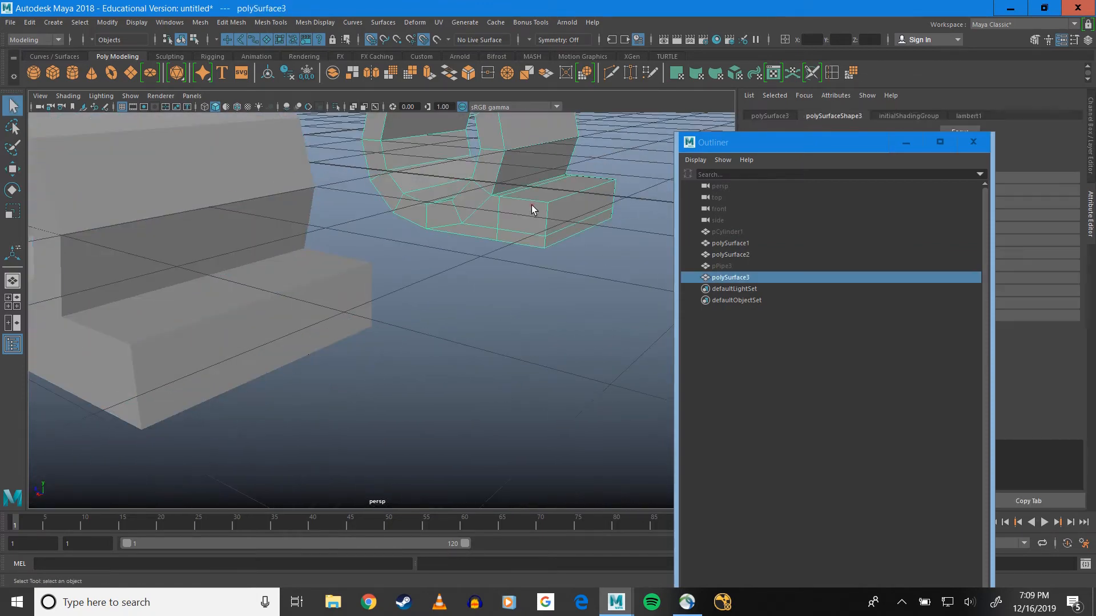
pyautogui.rightClick(532, 209)
pyautogui.moveTo(532, 207); pyautogui.dragTo(535, 236, button='right')
pyautogui.click(530, 217)
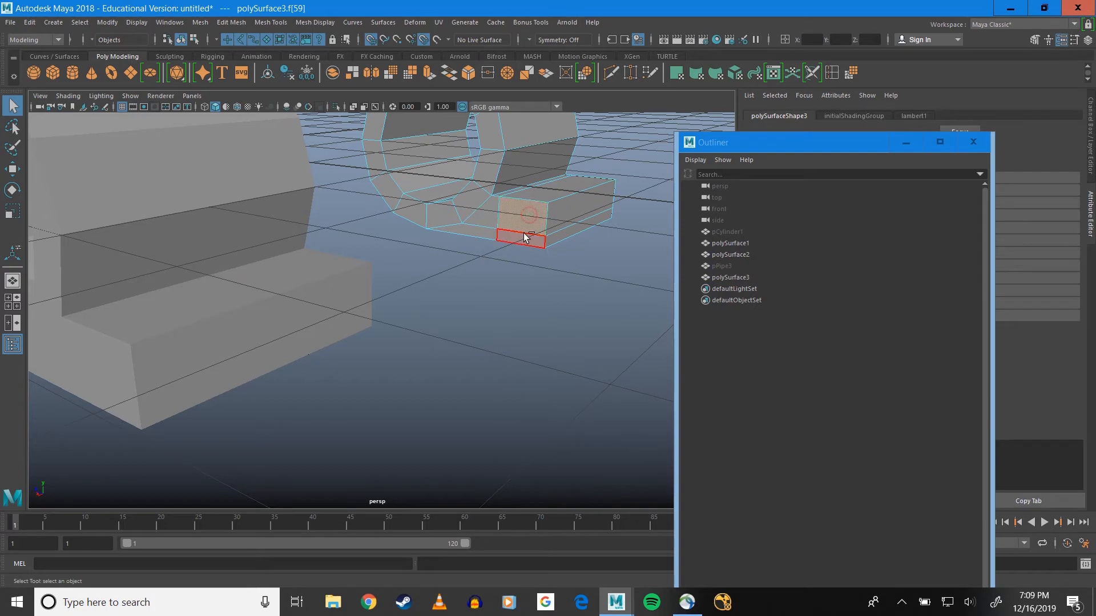
pyautogui.keyDown('shift'); pyautogui.click(524, 234); pyautogui.keyUp('shift')
pyautogui.press('Delete')
# Return to object selection and combine polySurface1 and polySurface3 into one mesh
pyautogui.keyDown('alt'); pyautogui.moveTo(499, 239); pyautogui.dragTo(337, 286); pyautogui.keyUp('alt')
pyautogui.rightClick(203, 233)
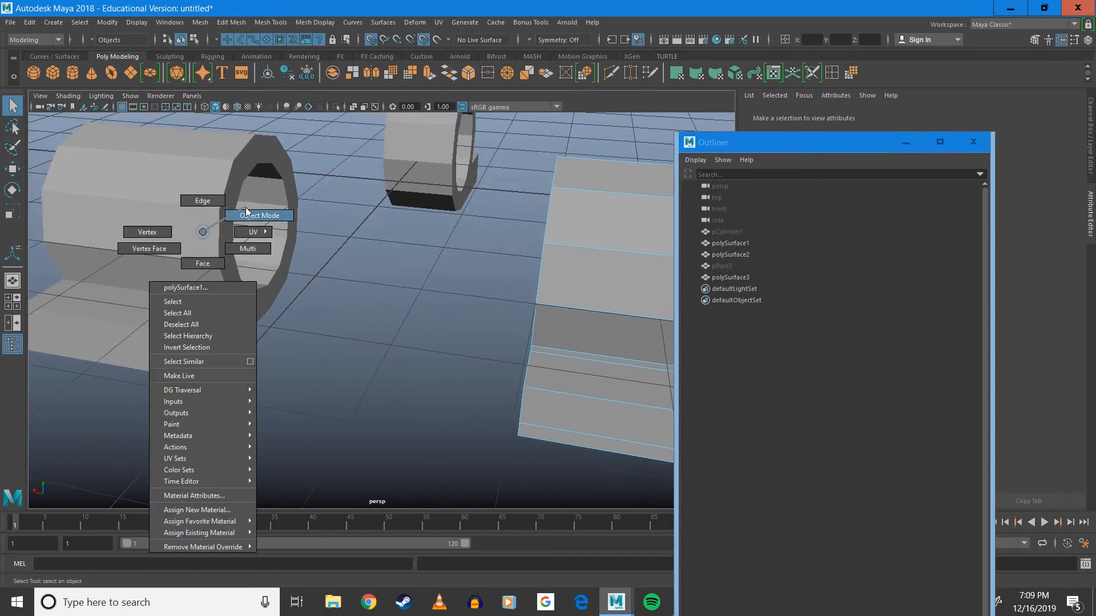
pyautogui.click(245, 213)
pyautogui.keyDown('alt'); pyautogui.moveTo(339, 327); pyautogui.dragTo(223, 304); pyautogui.keyUp('alt')
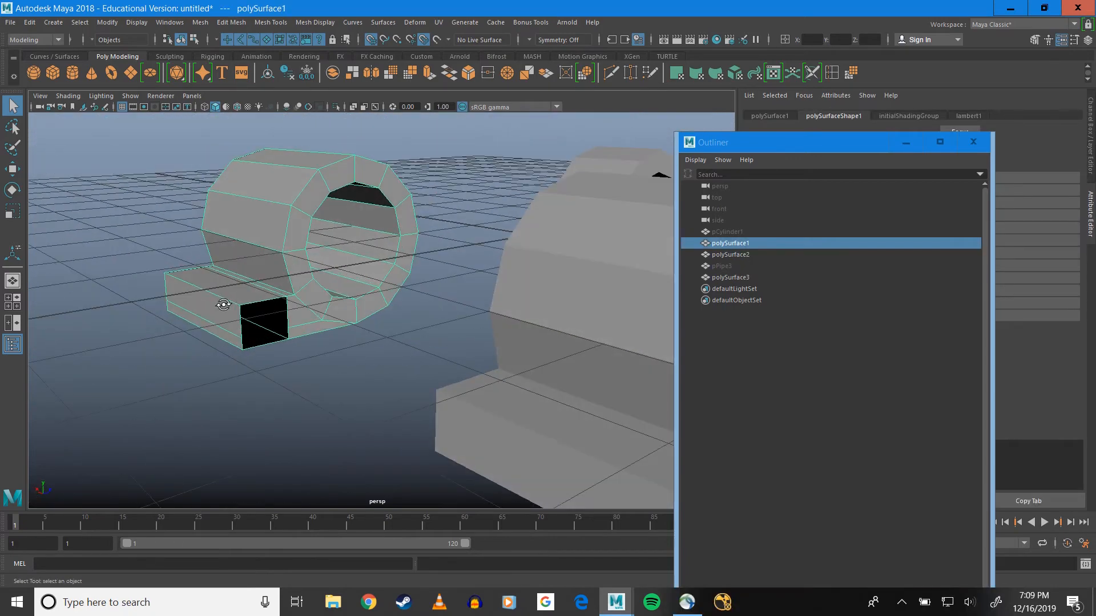
pyautogui.moveTo(245, 306); pyautogui.dragTo(251, 260, button='right')
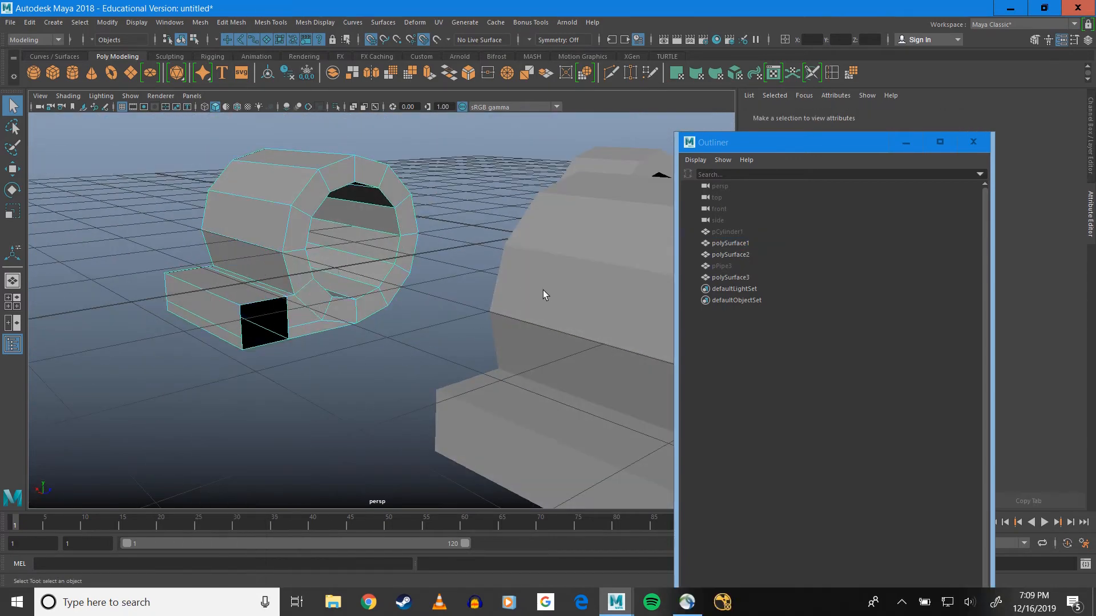
pyautogui.moveTo(543, 290); pyautogui.dragTo(578, 271, button='right')
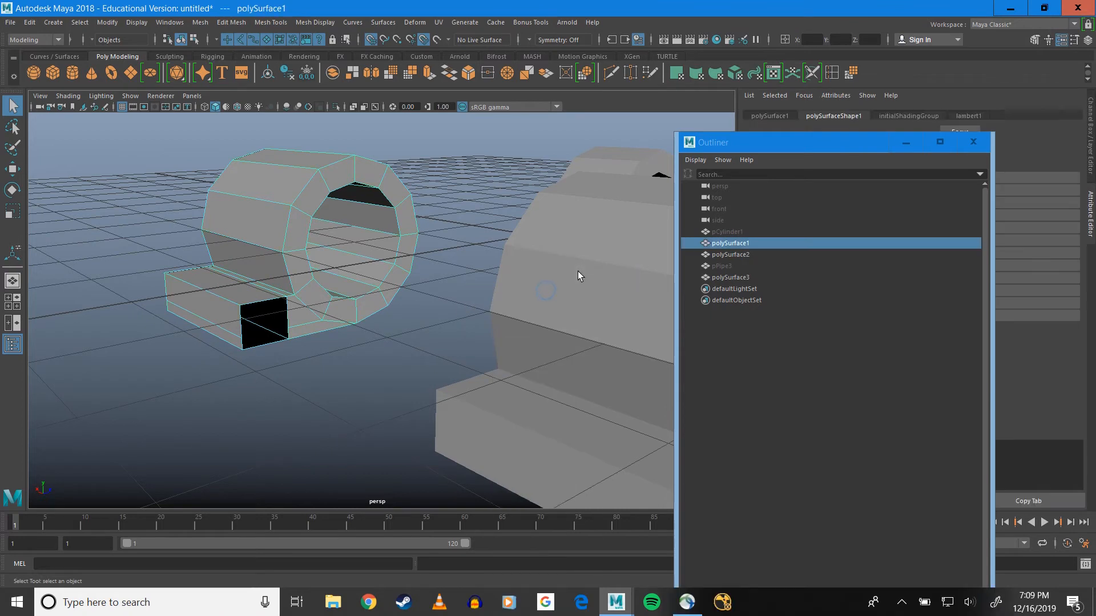
pyautogui.keyDown('shift'); pyautogui.click(282, 201); pyautogui.keyUp('shift')
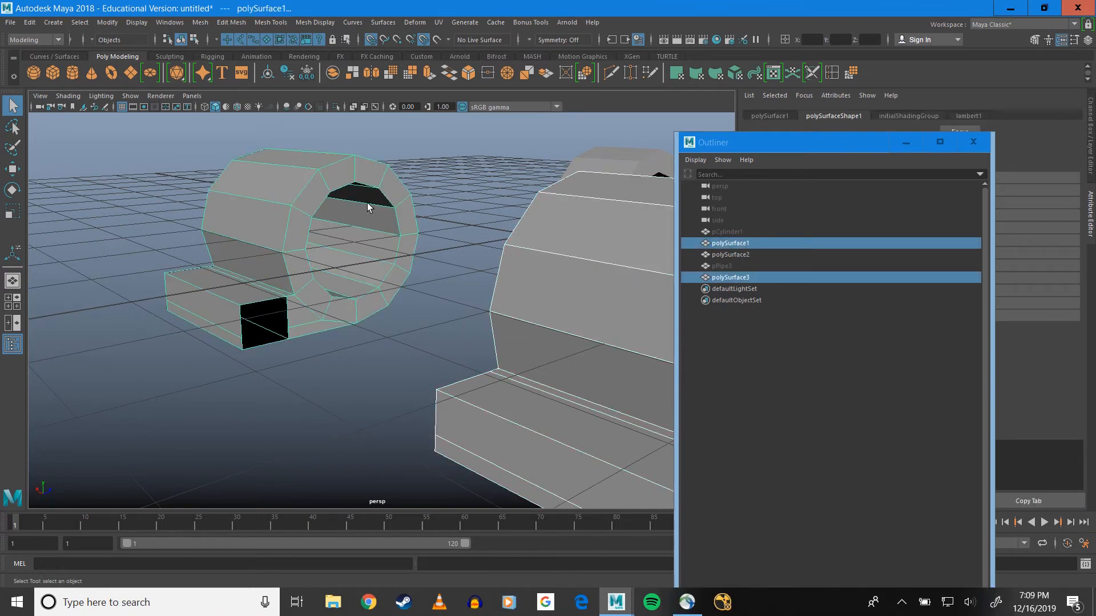
pyautogui.click(200, 22)
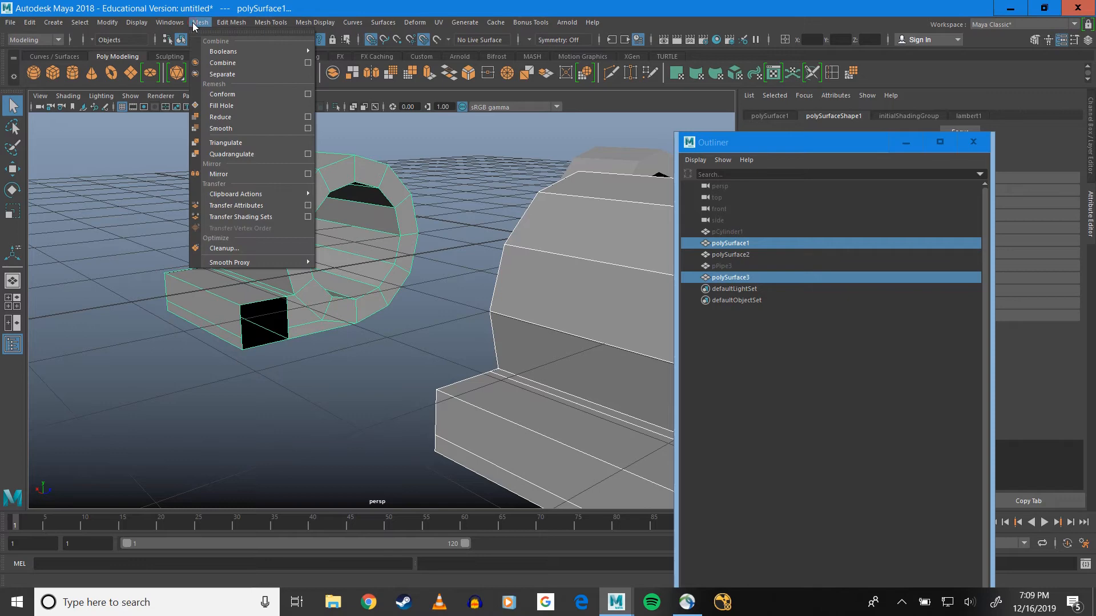
pyautogui.click(220, 67)
# Bridge the border edges of the two open tab ends to join the knuckles of the combined mesh
pyautogui.keyDown('alt'); pyautogui.moveTo(290, 265); pyautogui.dragTo(238, 247); pyautogui.keyUp('alt')
pyautogui.moveTo(317, 300); pyautogui.dragTo(317, 260, button='right')
pyautogui.click(303, 315)
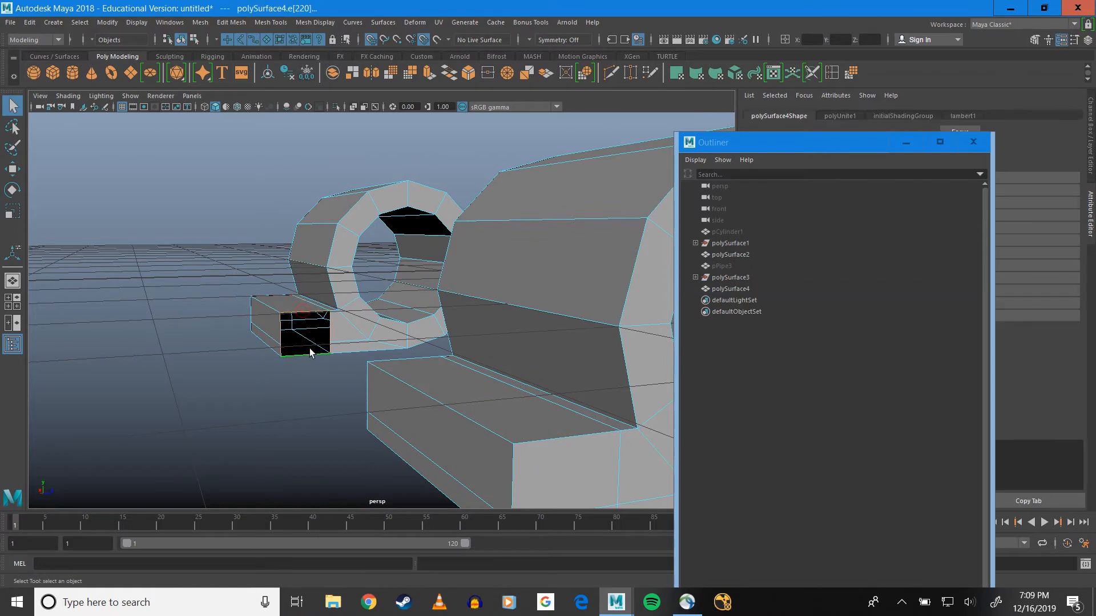
pyautogui.keyDown('alt'); pyautogui.moveTo(303, 315); pyautogui.dragTo(428, 366); pyautogui.keyUp('alt')
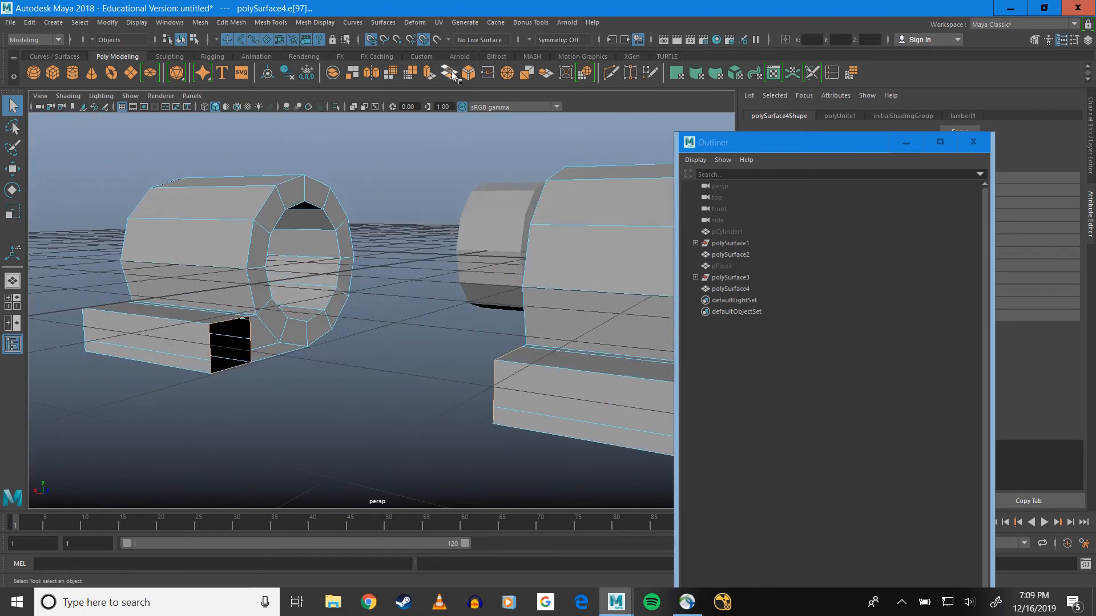
pyautogui.click(451, 72)
# Select all outer long-side faces of the joined tab strip and move them away from the knuckles to form a wide plate
pyautogui.keyDown('alt'); pyautogui.moveTo(362, 350); pyautogui.dragTo(337, 291); pyautogui.keyUp('alt')
pyautogui.moveTo(337, 290); pyautogui.dragTo(341, 323, button='right')
pyautogui.moveTo(355, 313)
pyautogui.keyDown('alt'); pyautogui.mouseDown()
pyautogui.moveTo(332, 305)
pyautogui.moveTo(366, 320)
pyautogui.mouseUp(); pyautogui.keyUp('alt')
pyautogui.click(313, 323)
pyautogui.click(309, 310)
pyautogui.keyDown('shift'); pyautogui.click(415, 320); pyautogui.keyUp('shift')
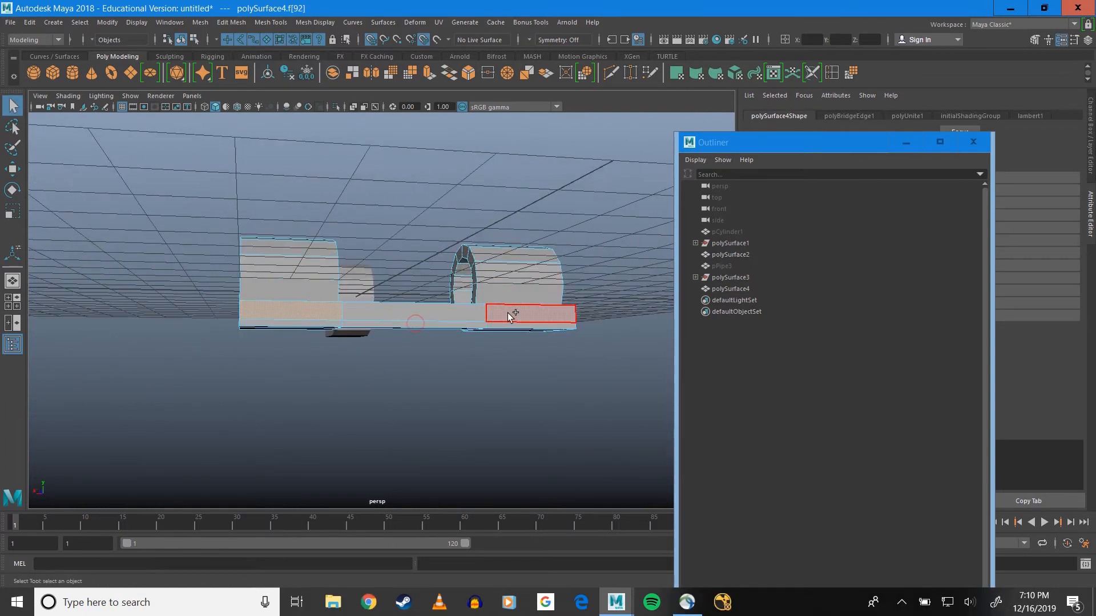
pyautogui.keyDown('shift'); pyautogui.click(507, 312); pyautogui.keyUp('shift')
pyautogui.keyDown('shift'); pyautogui.click(324, 323); pyautogui.keyUp('shift')
pyautogui.keyDown('shift'); pyautogui.click(489, 326); pyautogui.keyUp('shift')
pyautogui.keyDown('alt'); pyautogui.moveTo(495, 324); pyautogui.dragTo(420, 387); pyautogui.keyUp('alt')
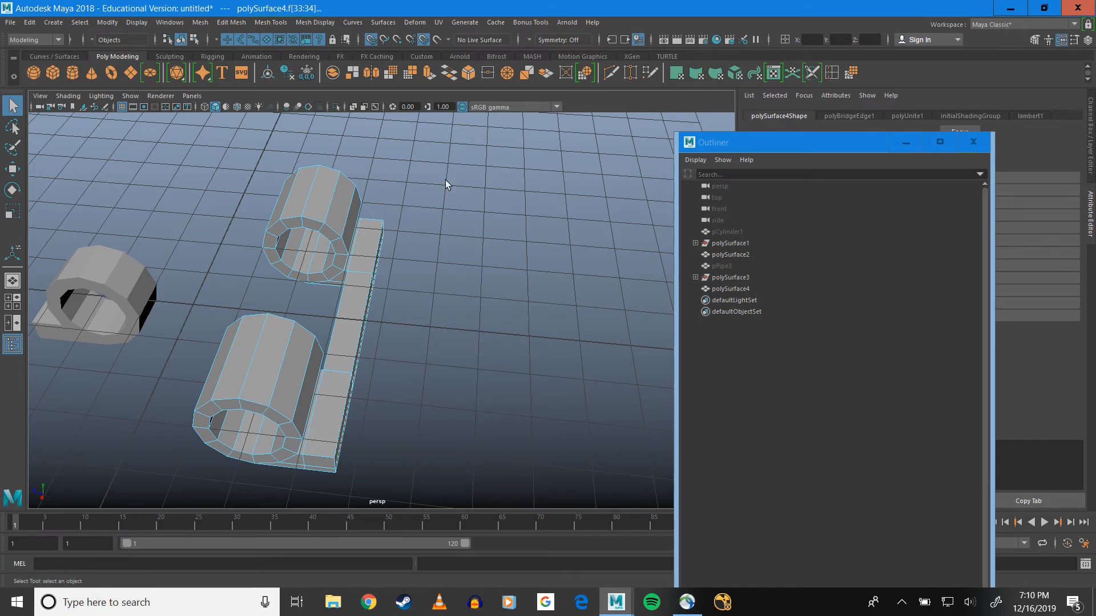
pyautogui.press('w')
pyautogui.moveTo(308, 330); pyautogui.dragTo(384, 245)
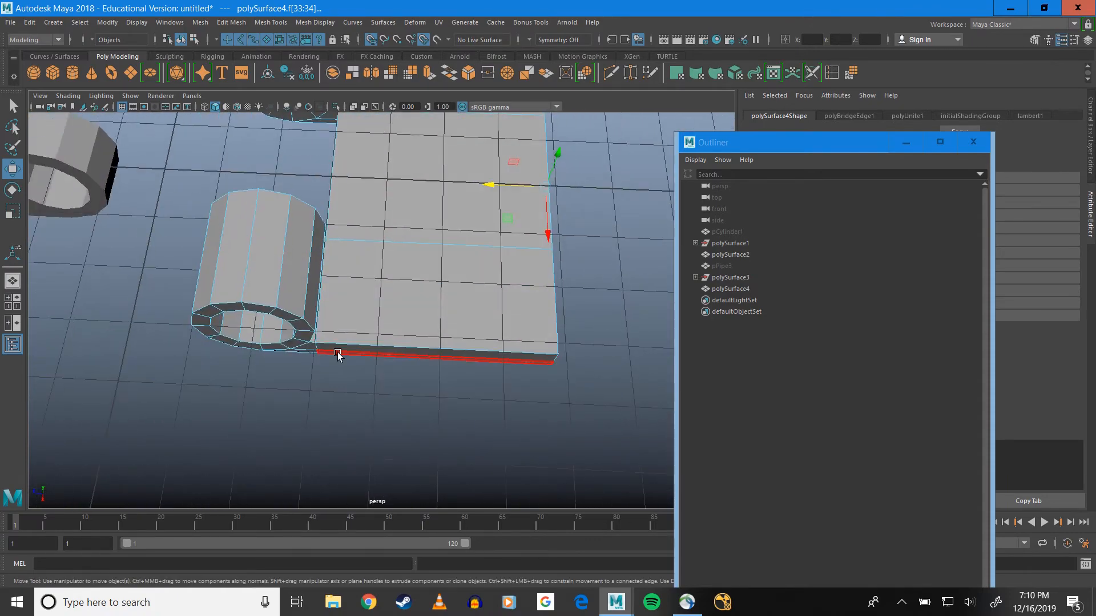
# Extrude the faces at both short ends of the plate outward with a Local Translate Z of 2
pyautogui.keyDown('alt'); pyautogui.moveTo(337, 357); pyautogui.dragTo(358, 233); pyautogui.keyUp('alt')
pyautogui.click(348, 266)
pyautogui.click(359, 254)
pyautogui.keyDown('alt'); pyautogui.moveTo(362, 270); pyautogui.dragTo(320, 310); pyautogui.keyUp('alt')
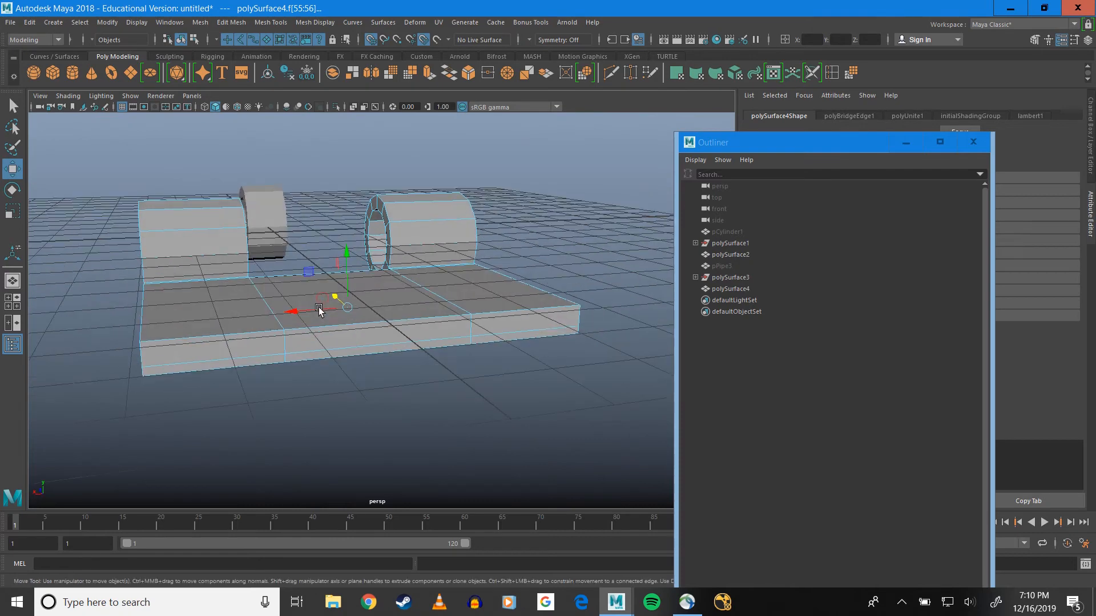
pyautogui.keyDown('alt'); pyautogui.moveTo(371, 150); pyautogui.dragTo(414, 100); pyautogui.keyUp('alt')
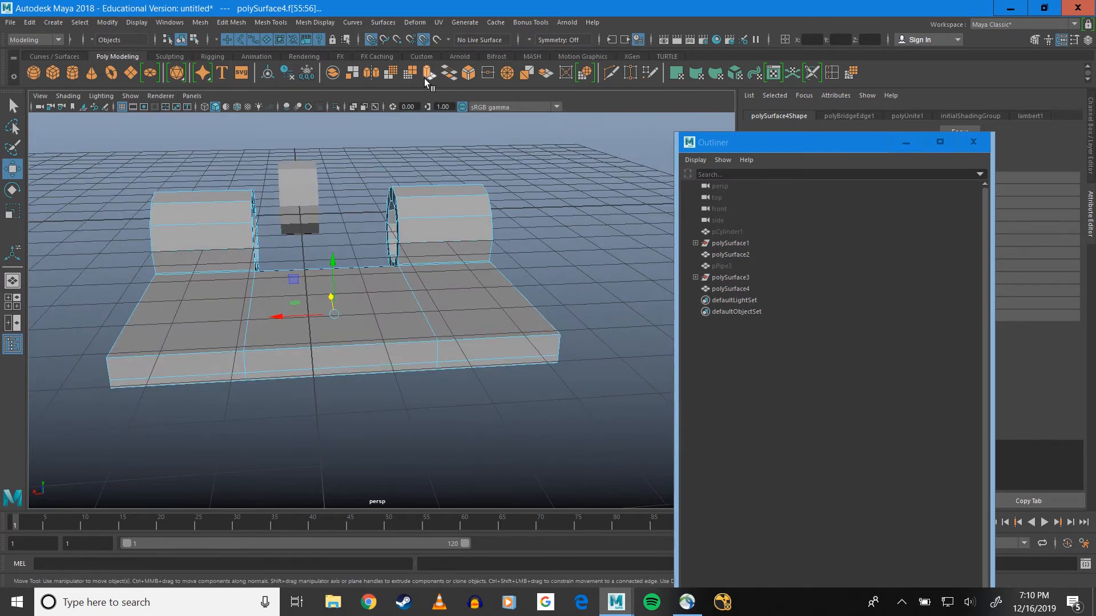
pyautogui.click(424, 78)
pyautogui.keyDown('alt'); pyautogui.moveTo(541, 239); pyautogui.dragTo(333, 219, button='middle'); pyautogui.keyUp('alt')
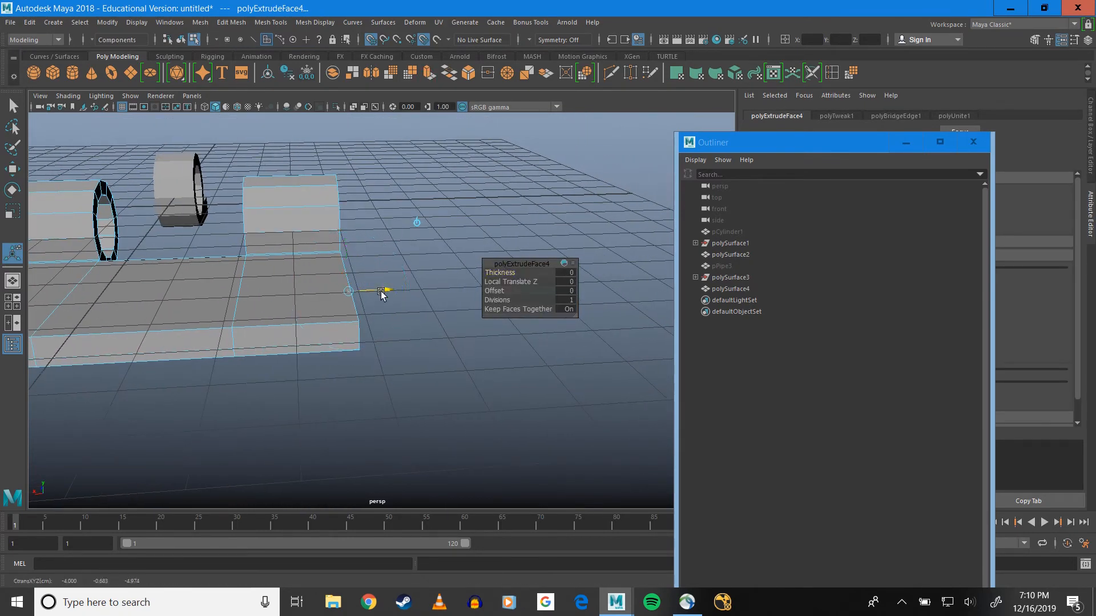
pyautogui.moveTo(381, 292); pyautogui.dragTo(422, 292)
pyautogui.keyDown('alt'); pyautogui.moveTo(309, 202); pyautogui.dragTo(341, 184, button='middle'); pyautogui.keyUp('alt')
pyautogui.keyDown('alt'); pyautogui.moveTo(289, 203); pyautogui.dragTo(262, 197); pyautogui.keyUp('alt')
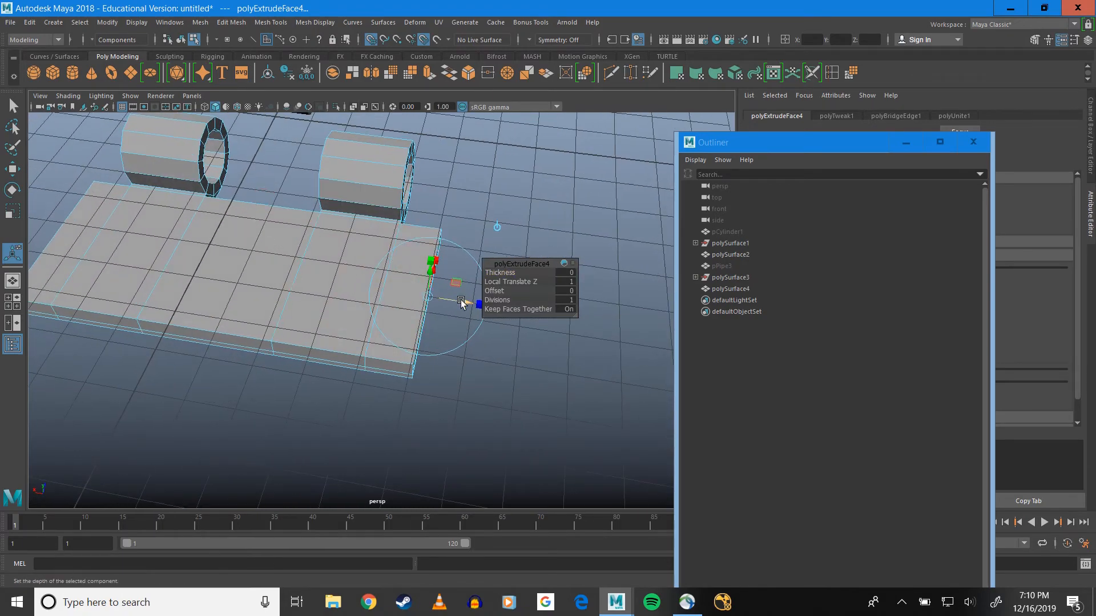
pyautogui.moveTo(461, 303); pyautogui.dragTo(412, 204)
pyautogui.scroll(-5, 410, 205)
pyautogui.keyDown('alt'); pyautogui.moveTo(306, 210); pyautogui.dragTo(389, 280); pyautogui.keyUp('alt')
pyautogui.moveTo(354, 286)
pyautogui.keyDown('alt'); pyautogui.mouseDown()
pyautogui.moveTo(402, 287)
pyautogui.moveTo(367, 301)
pyautogui.mouseUp(); pyautogui.keyUp('alt')
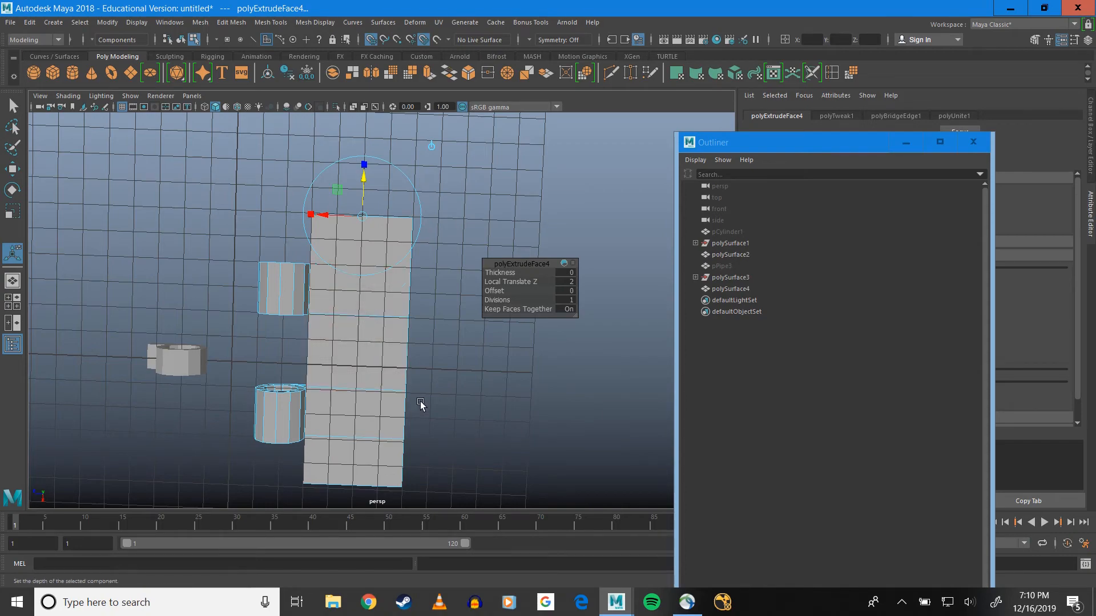
# Select the vertices along the plate's outer long edge and move them one grid unit away from the knuckles
pyautogui.keyDown('alt'); pyautogui.moveTo(412, 385); pyautogui.dragTo(438, 318); pyautogui.keyUp('alt')
pyautogui.moveTo(354, 290); pyautogui.dragTo(321, 289, button='right')
pyautogui.keyDown('alt'); pyautogui.moveTo(382, 283); pyautogui.dragTo(408, 258); pyautogui.keyUp('alt')
pyautogui.moveTo(385, 187); pyautogui.dragTo(475, 384)
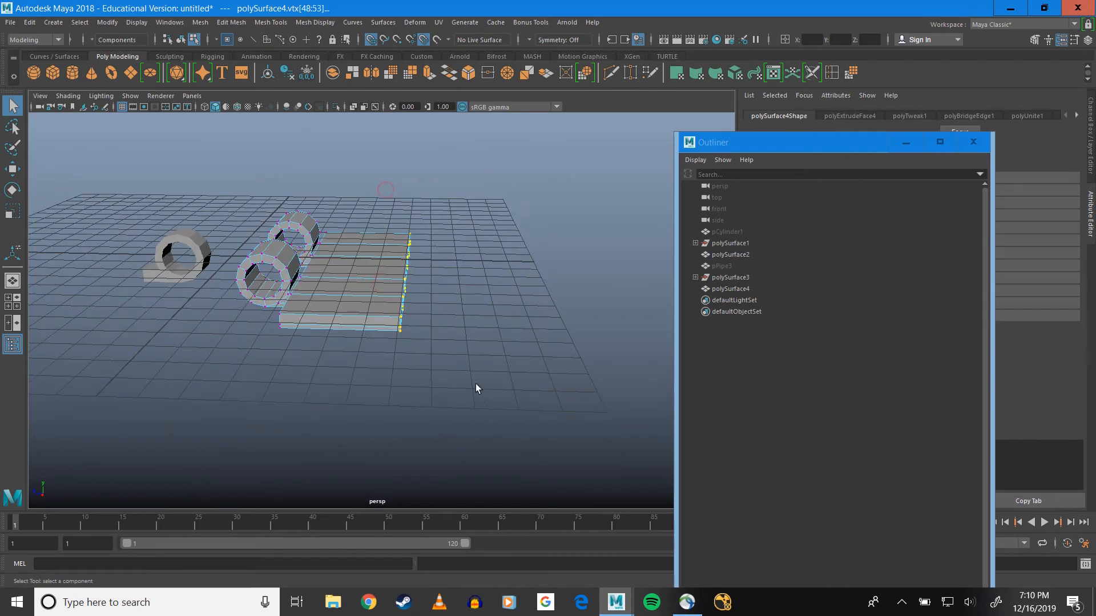
pyautogui.press('w')
pyautogui.moveTo(373, 271); pyautogui.dragTo(328, 280)
pyautogui.keyDown('alt'); pyautogui.moveTo(319, 282); pyautogui.dragTo(376, 255, button='middle'); pyautogui.keyUp('alt')
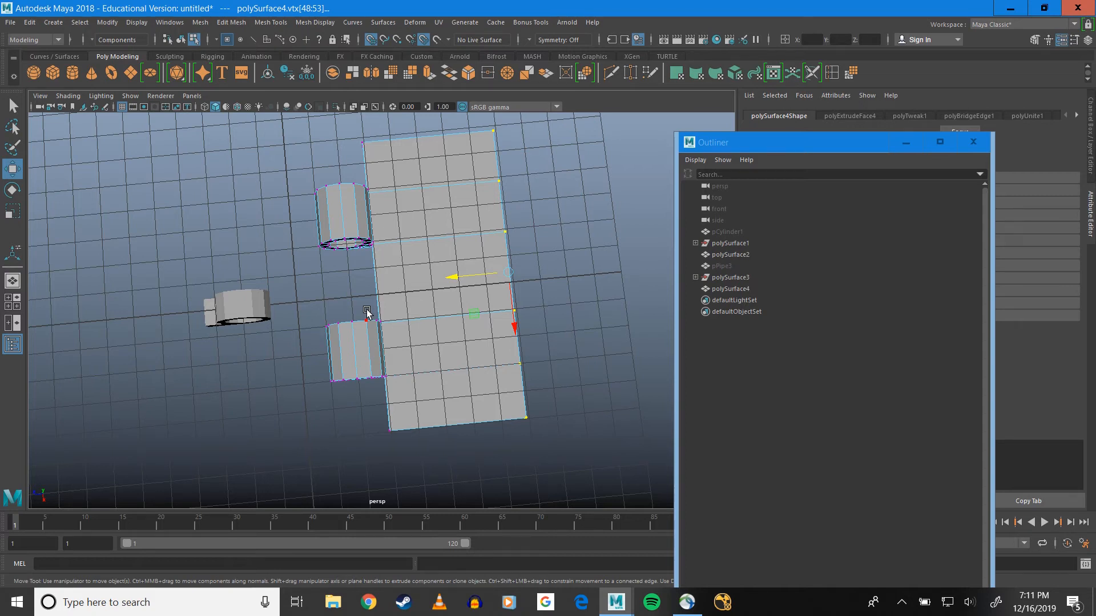
# Select polySurface2 as an object and move it along Z into the gap between the two plate knuckles
pyautogui.click(290, 314)
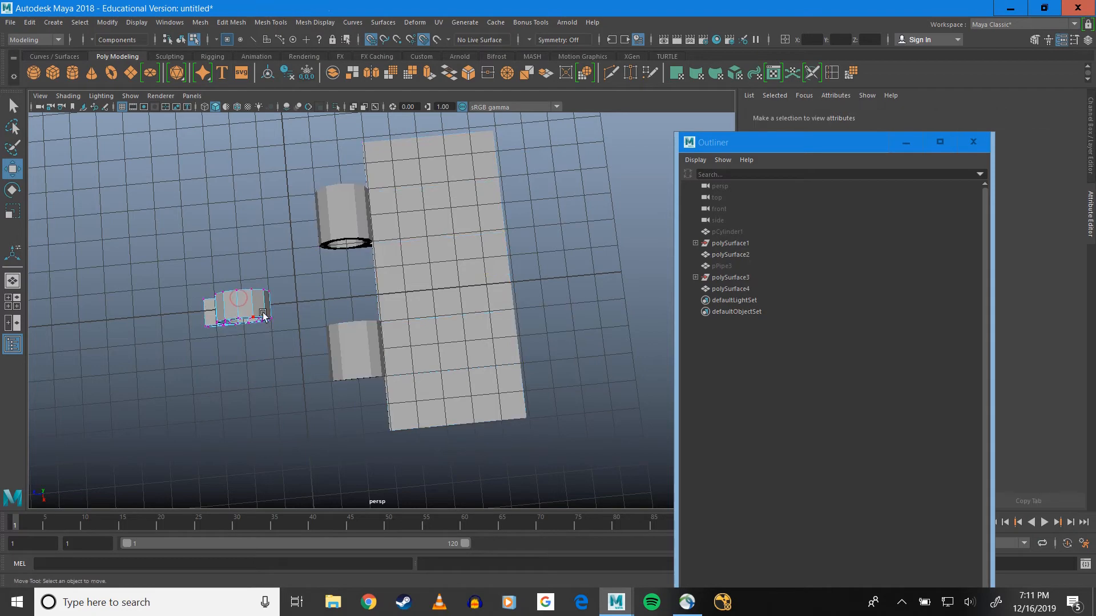
pyautogui.scroll(5, 320, 313)
pyautogui.keyDown('alt'); pyautogui.moveTo(450, 334); pyautogui.dragTo(360, 289); pyautogui.keyUp('alt')
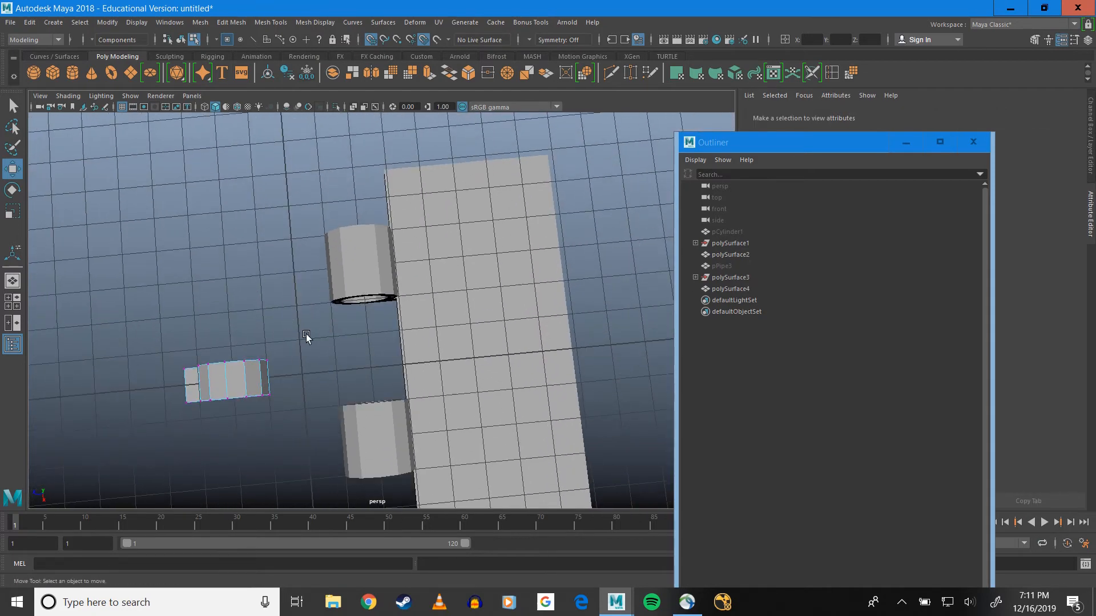
pyautogui.keyDown('alt'); pyautogui.moveTo(306, 334); pyautogui.dragTo(312, 269); pyautogui.keyUp('alt')
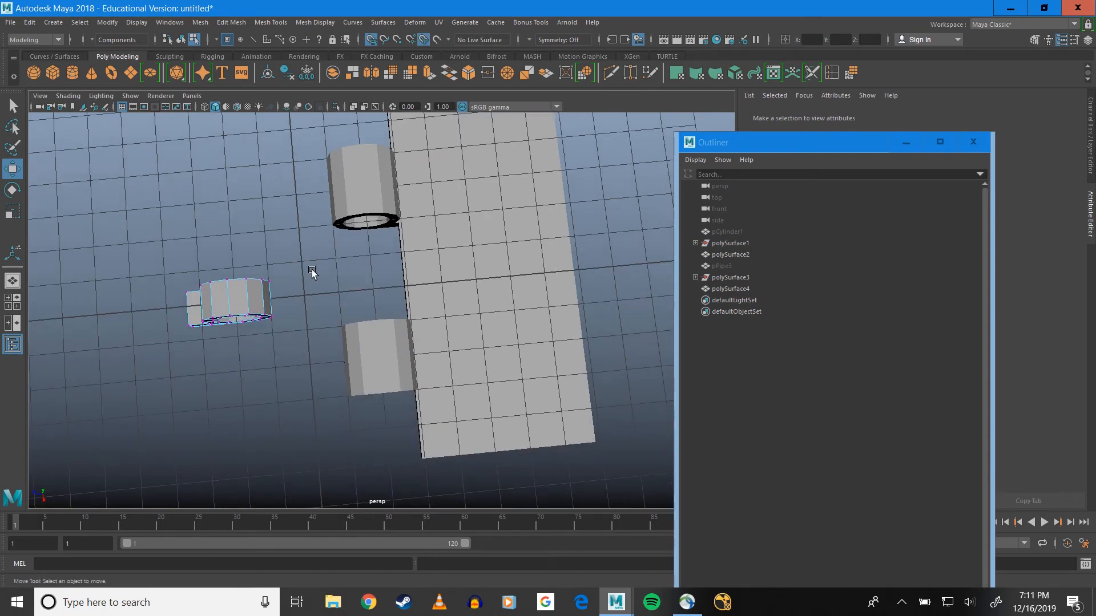
pyautogui.keyDown('alt'); pyautogui.moveTo(311, 279); pyautogui.dragTo(327, 245); pyautogui.keyUp('alt')
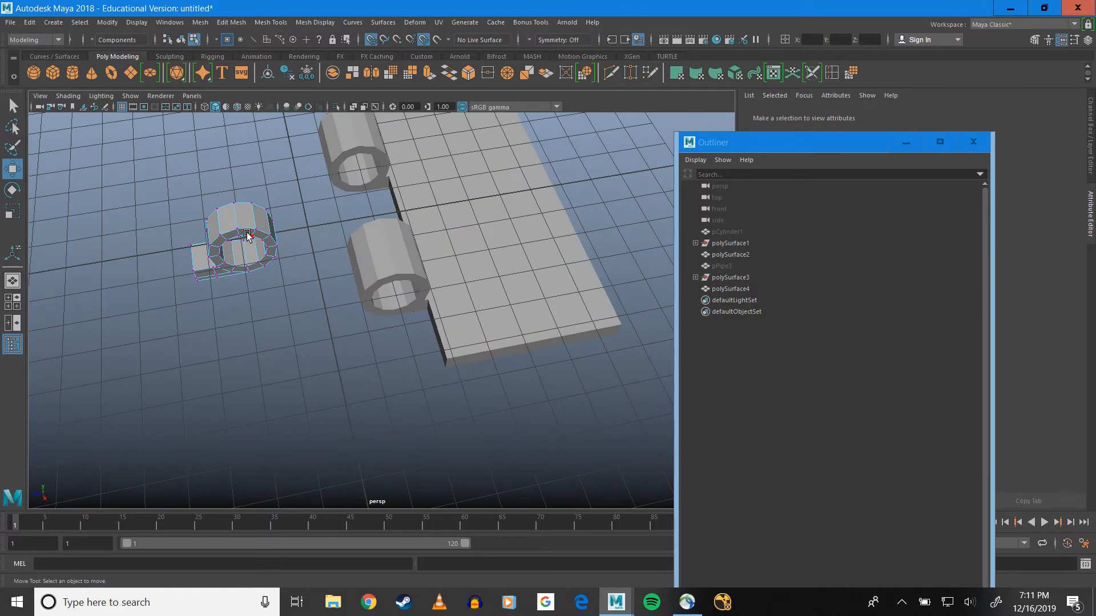
pyautogui.moveTo(261, 251); pyautogui.dragTo(248, 240, button='right')
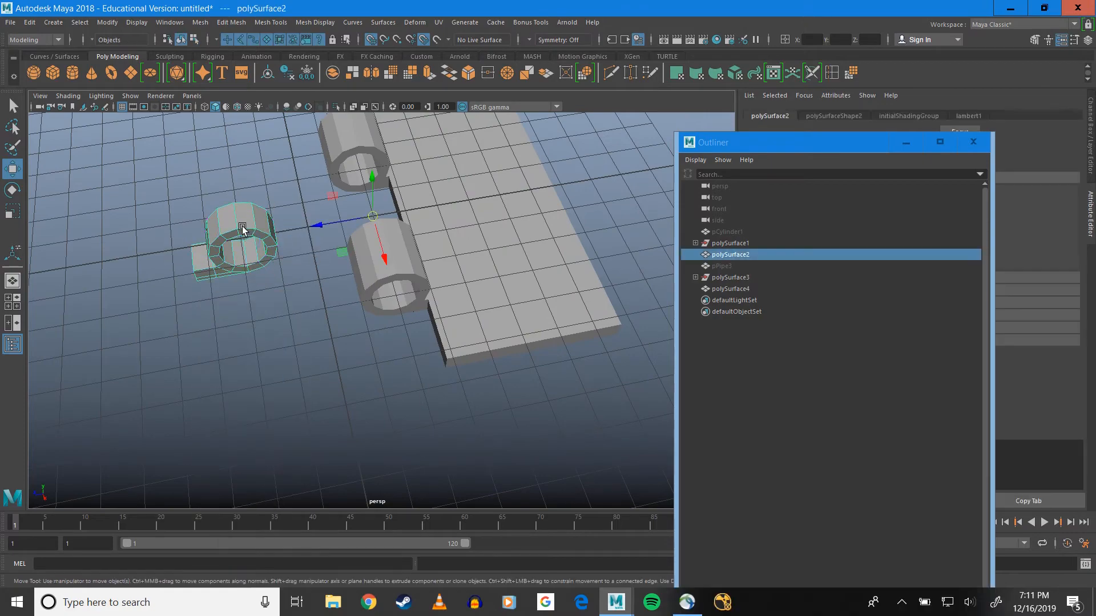
pyautogui.keyDown('alt'); pyautogui.moveTo(242, 230); pyautogui.dragTo(228, 257); pyautogui.keyUp('alt')
pyautogui.keyDown('alt'); pyautogui.moveTo(247, 262); pyautogui.dragTo(384, 261, button='middle'); pyautogui.keyUp('alt')
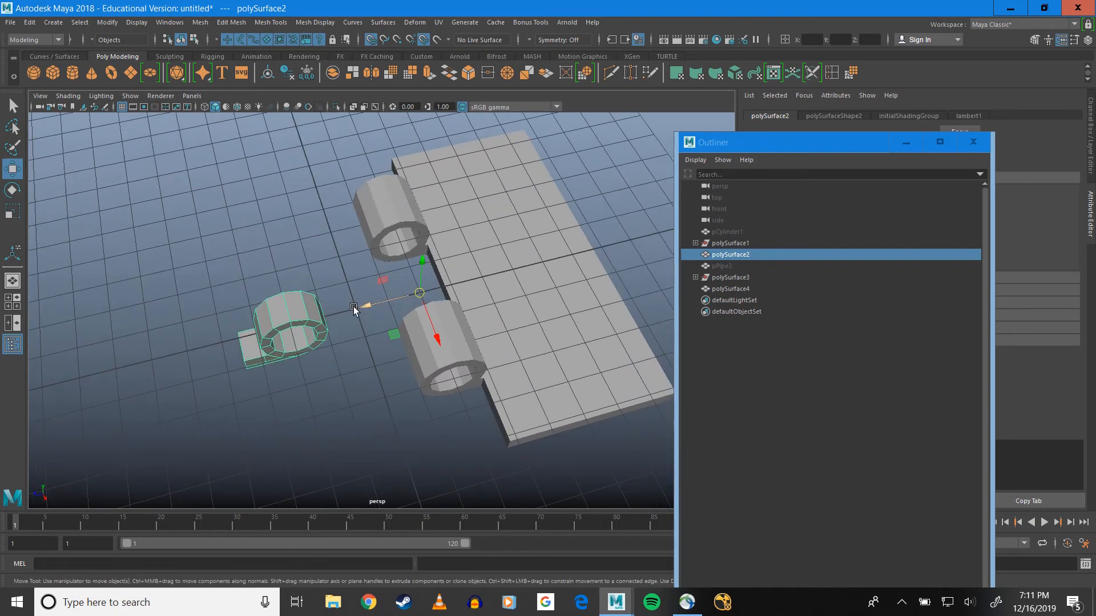
pyautogui.moveTo(378, 303); pyautogui.dragTo(550, 276)
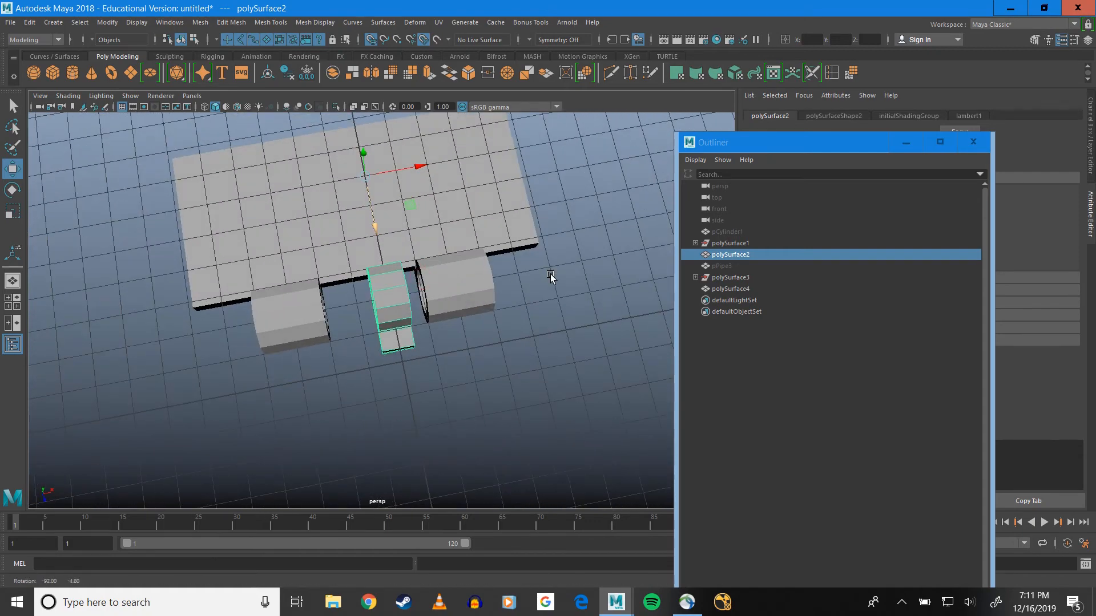
pyautogui.keyDown('alt'); pyautogui.moveTo(378, 268); pyautogui.dragTo(430, 253, button='middle'); pyautogui.keyUp('alt')
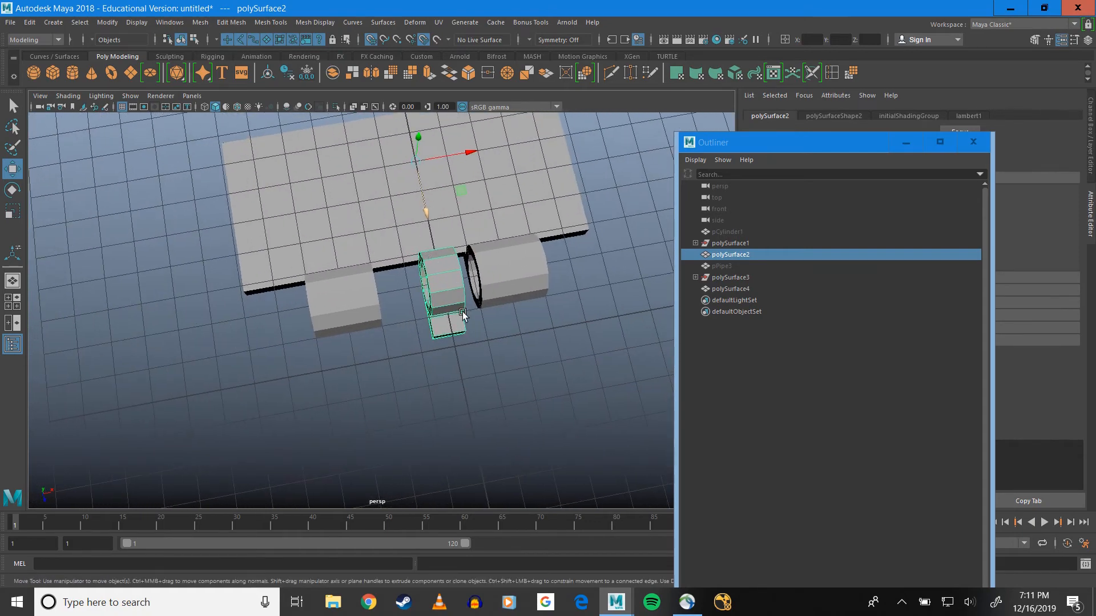
# Widen polySurface2 along X by moving the vertices of both its ends out to meet the neighbouring knuckles
pyautogui.moveTo(413, 278); pyautogui.dragTo(384, 264, button='right')
pyautogui.keyDown('alt'); pyautogui.moveTo(383, 264); pyautogui.dragTo(414, 291); pyautogui.keyUp('alt')
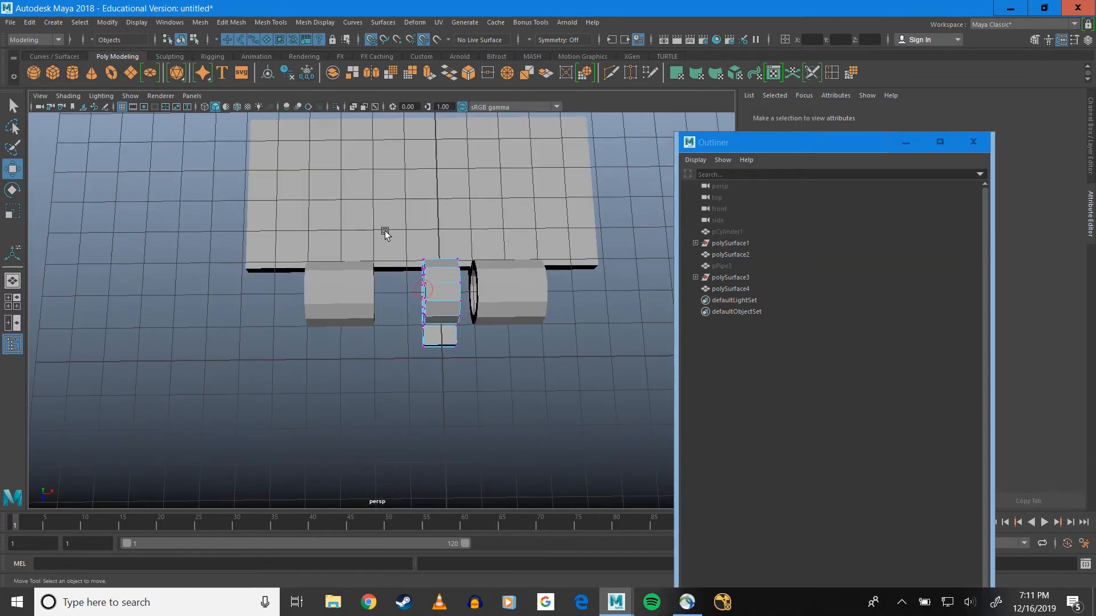
pyautogui.moveTo(386, 234); pyautogui.dragTo(438, 374)
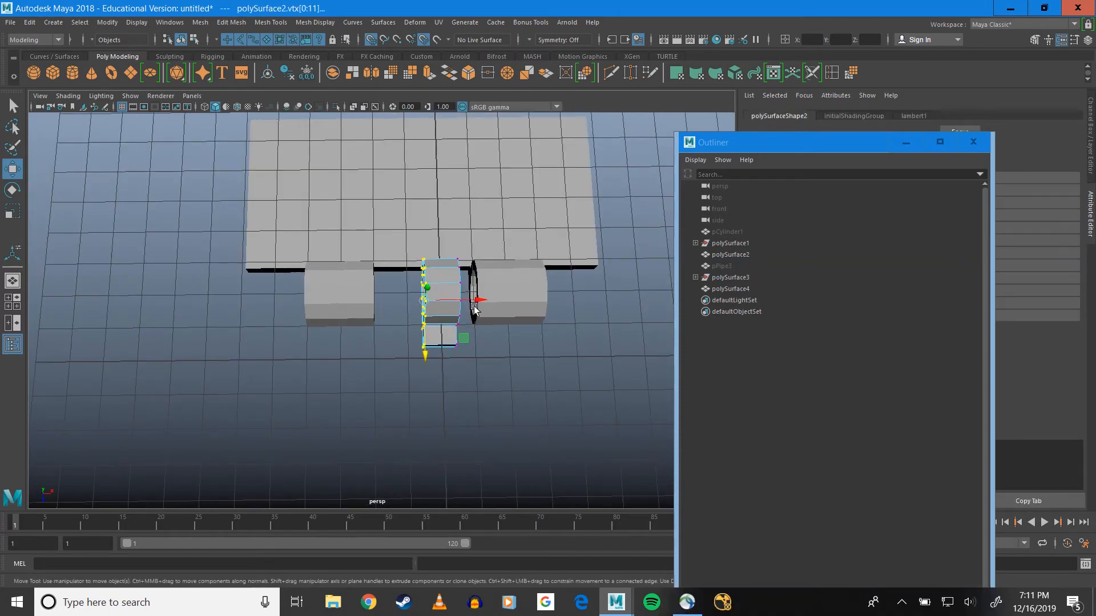
pyautogui.moveTo(474, 301); pyautogui.dragTo(384, 304)
pyautogui.moveTo(437, 230); pyautogui.dragTo(512, 410)
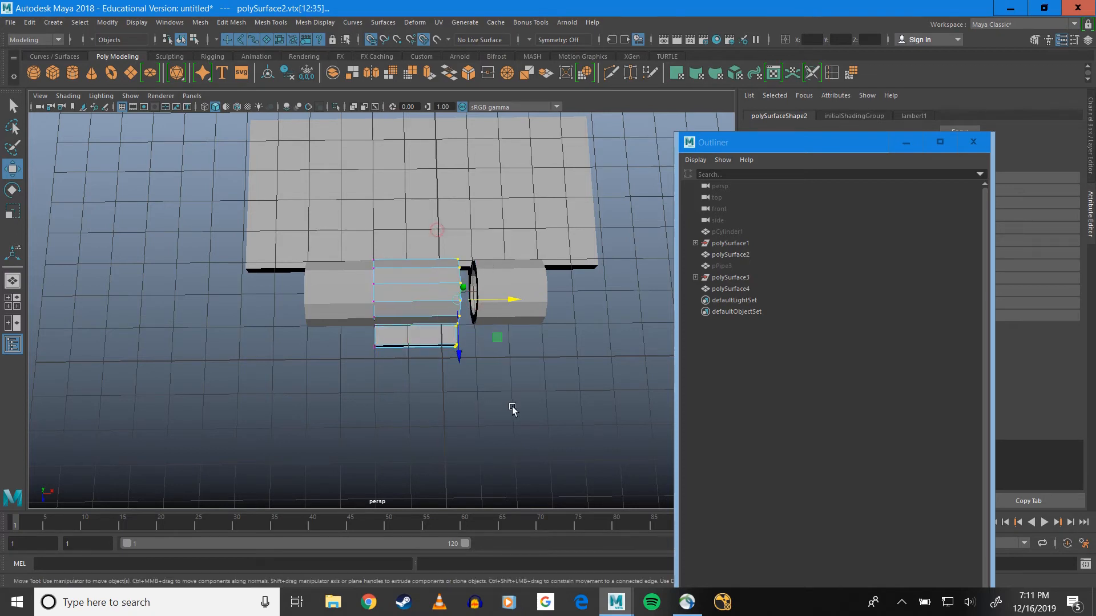
pyautogui.moveTo(510, 301); pyautogui.dragTo(480, 302)
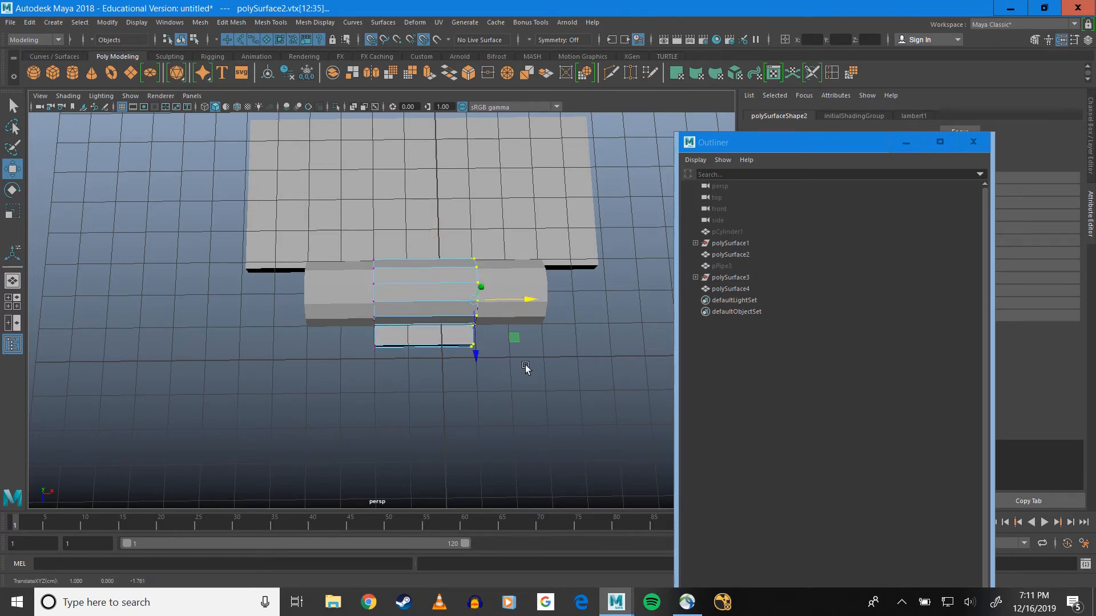
# Return polySurface2 to object mode and move its pivot to the centre of its knuckle
pyautogui.scroll(6, 514, 364)
pyautogui.keyDown('alt'); pyautogui.moveTo(460, 342); pyautogui.dragTo(323, 325, button='middle'); pyautogui.keyUp('alt')
pyautogui.keyDown('alt'); pyautogui.moveTo(262, 325); pyautogui.dragTo(215, 318); pyautogui.keyUp('alt')
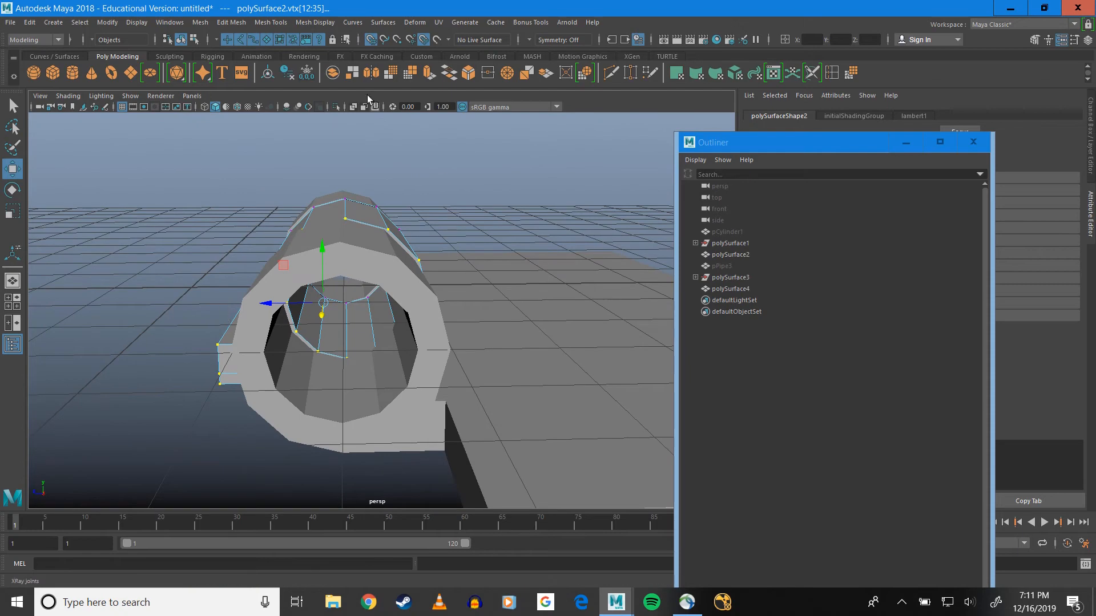
pyautogui.moveTo(362, 252)
pyautogui.keyDown('alt'); pyautogui.mouseDown()
pyautogui.moveTo(354, 246)
pyautogui.moveTo(366, 258)
pyautogui.mouseUp(); pyautogui.keyUp('alt')
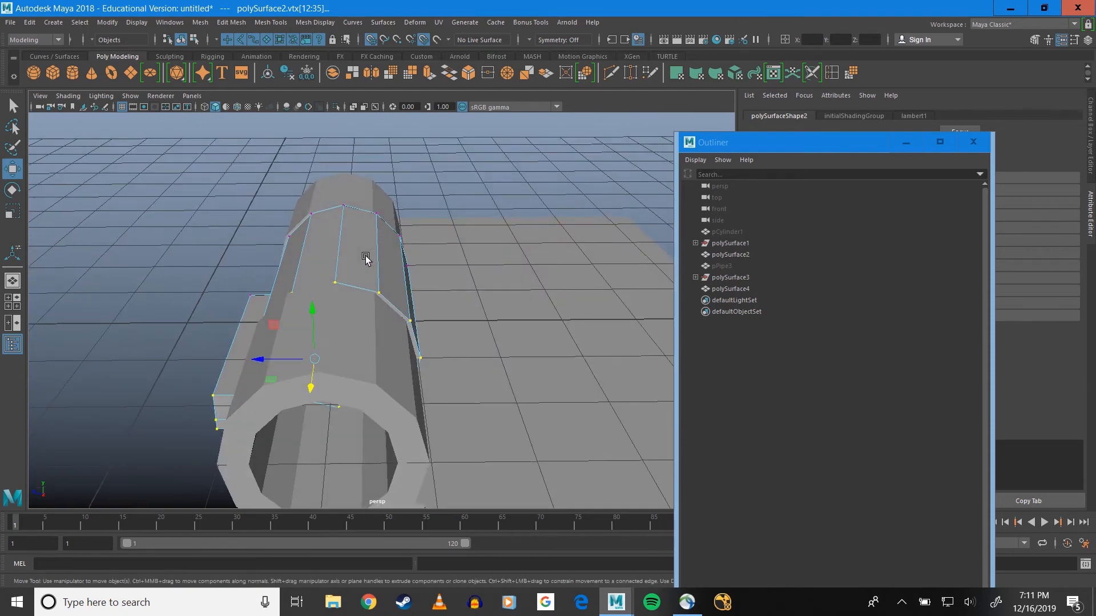
pyautogui.rightClick(366, 258)
pyautogui.click(416, 240)
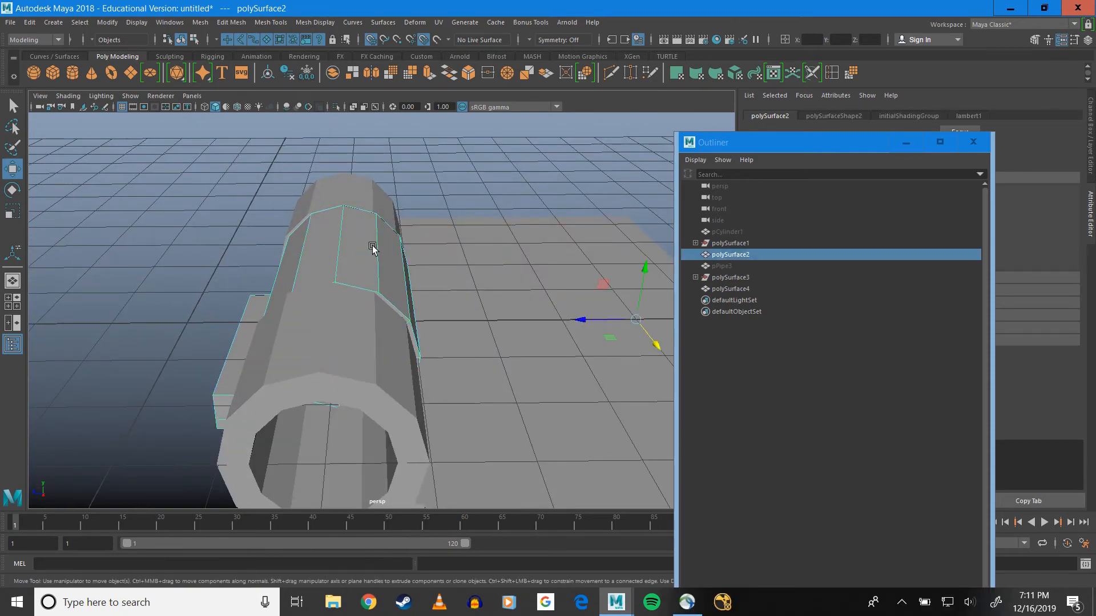
pyautogui.keyDown('alt'); pyautogui.moveTo(384, 215); pyautogui.dragTo(338, 181); pyautogui.keyUp('alt')
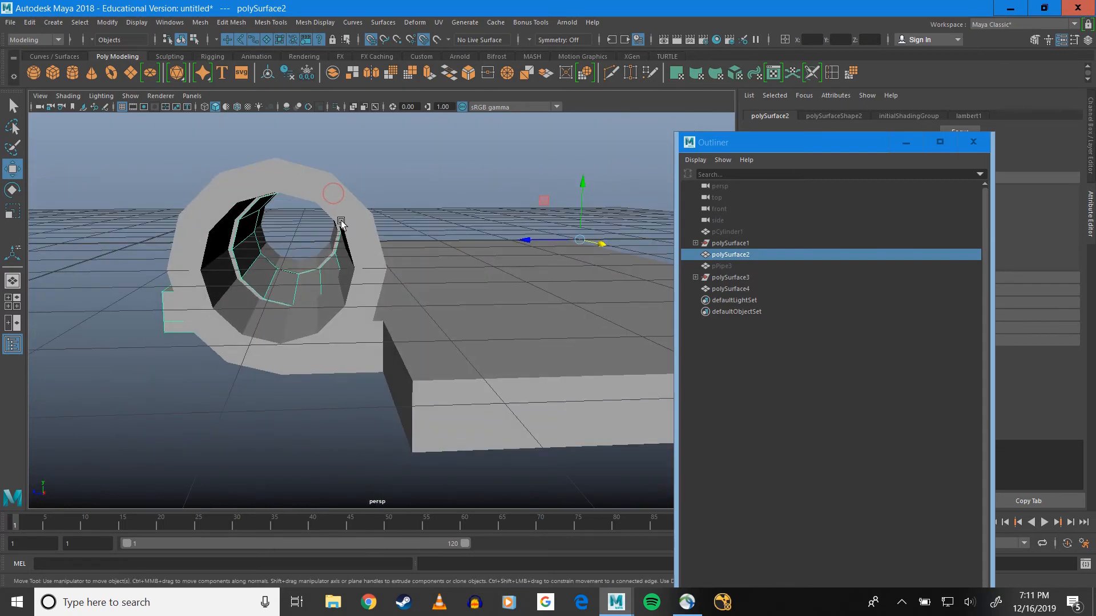
pyautogui.keyDown('alt'); pyautogui.moveTo(319, 238); pyautogui.dragTo(292, 269); pyautogui.keyUp('alt')
pyautogui.press('d')
pyautogui.keyDown('alt'); pyautogui.moveTo(344, 228); pyautogui.dragTo(347, 218); pyautogui.keyUp('alt')
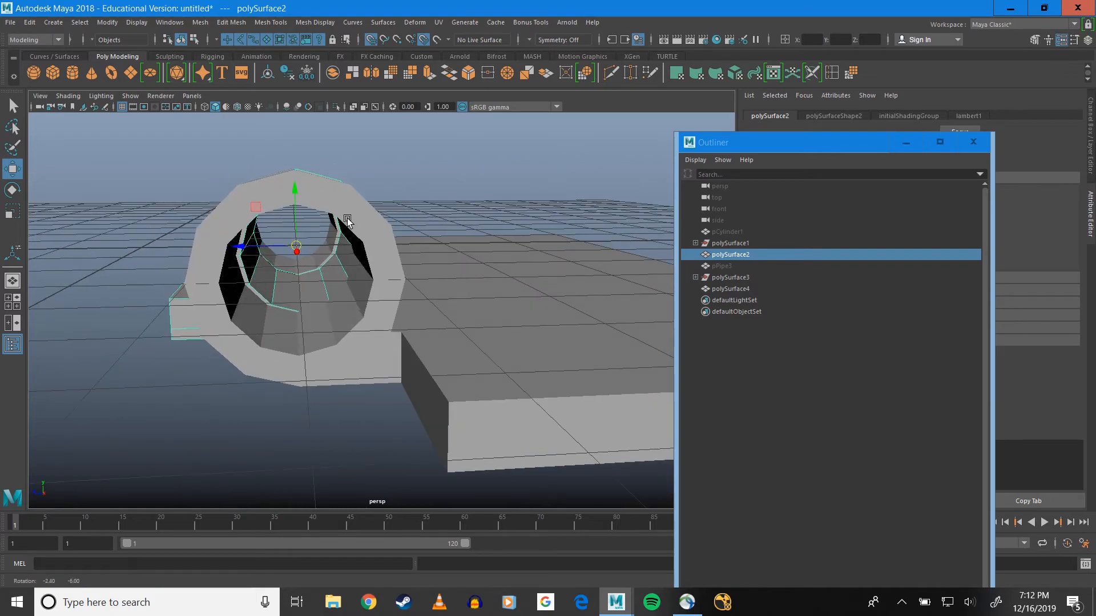
# Align polySurface2 along Z with the neighbouring knuckles, disabling grid snapping for the move and restoring it to finish
pyautogui.moveTo(270, 264)
pyautogui.keyDown('alt'); pyautogui.mouseDown()
pyautogui.moveTo(257, 262)
pyautogui.moveTo(282, 262)
pyautogui.moveTo(275, 249)
pyautogui.mouseUp(); pyautogui.keyUp('alt')
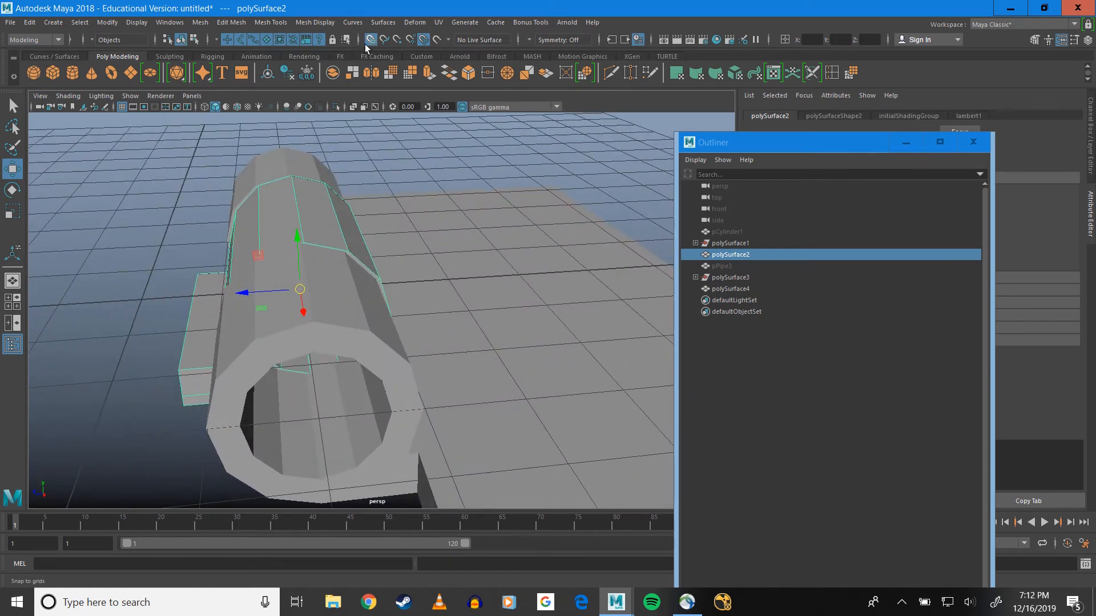
pyautogui.keyDown('alt'); pyautogui.moveTo(219, 207); pyautogui.dragTo(220, 194); pyautogui.keyUp('alt')
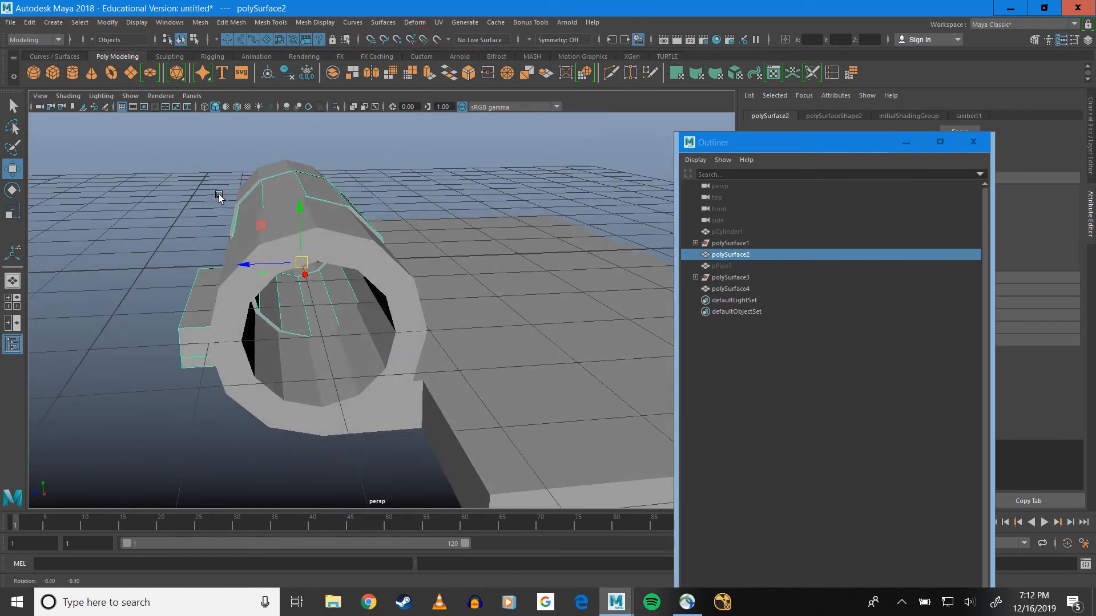
pyautogui.moveTo(243, 260); pyautogui.dragTo(238, 260)
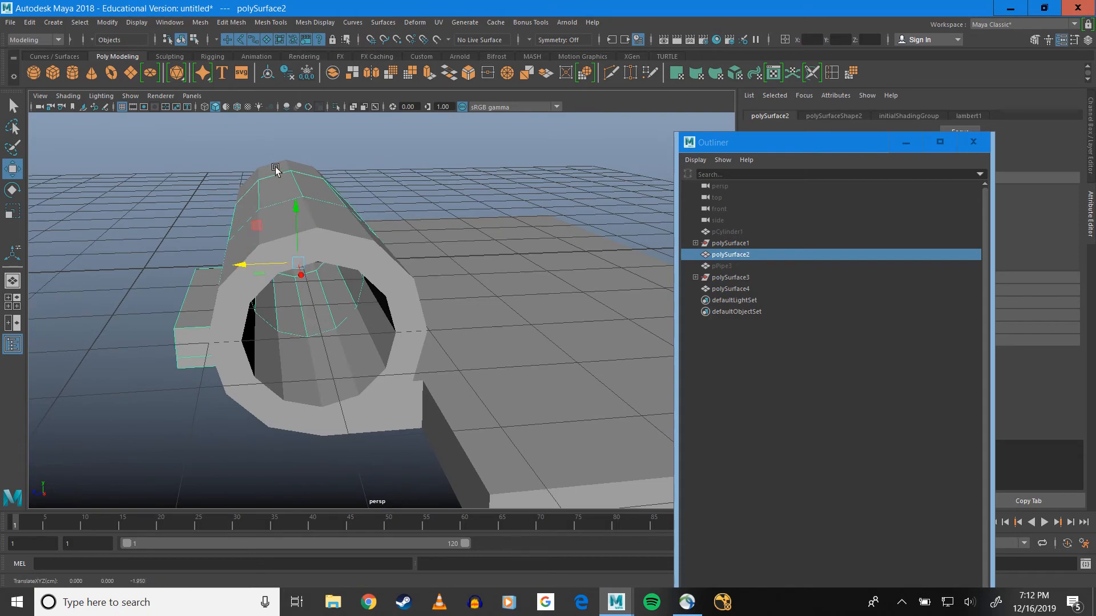
pyautogui.keyDown('alt'); pyautogui.moveTo(274, 169); pyautogui.dragTo(296, 242); pyautogui.keyUp('alt')
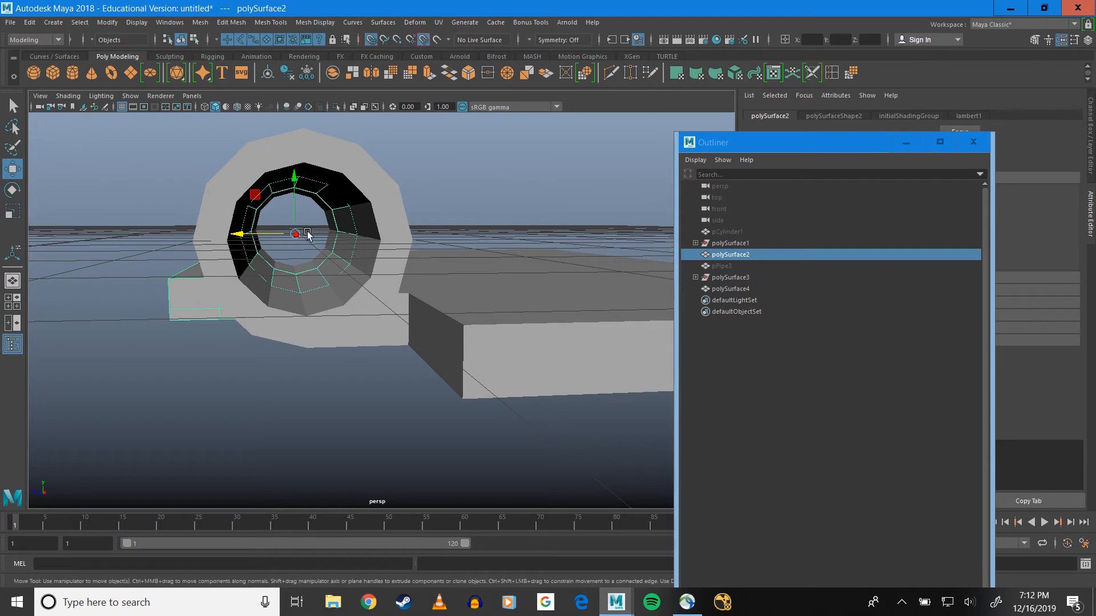
pyautogui.moveTo(254, 236); pyautogui.dragTo(282, 237)
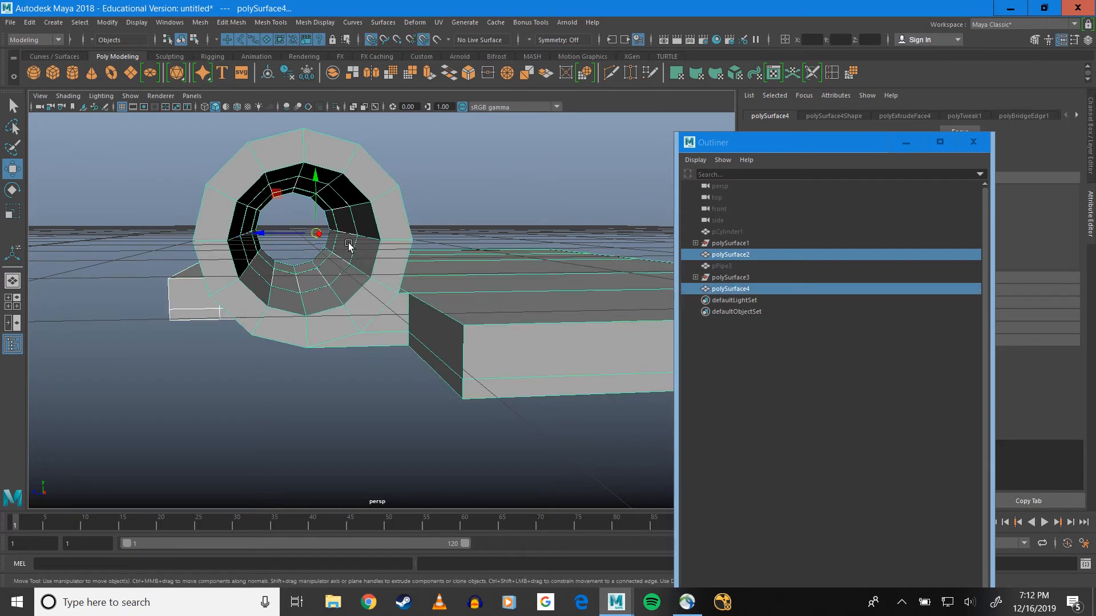
pyautogui.keyDown('alt'); pyautogui.moveTo(350, 240); pyautogui.dragTo(345, 276); pyautogui.keyUp('alt')
pyautogui.keyDown('alt'); pyautogui.moveTo(270, 244); pyautogui.dragTo(314, 237); pyautogui.keyUp('alt')
pyautogui.keyDown('alt'); pyautogui.moveTo(207, 242); pyautogui.dragTo(406, 318); pyautogui.keyUp('alt')
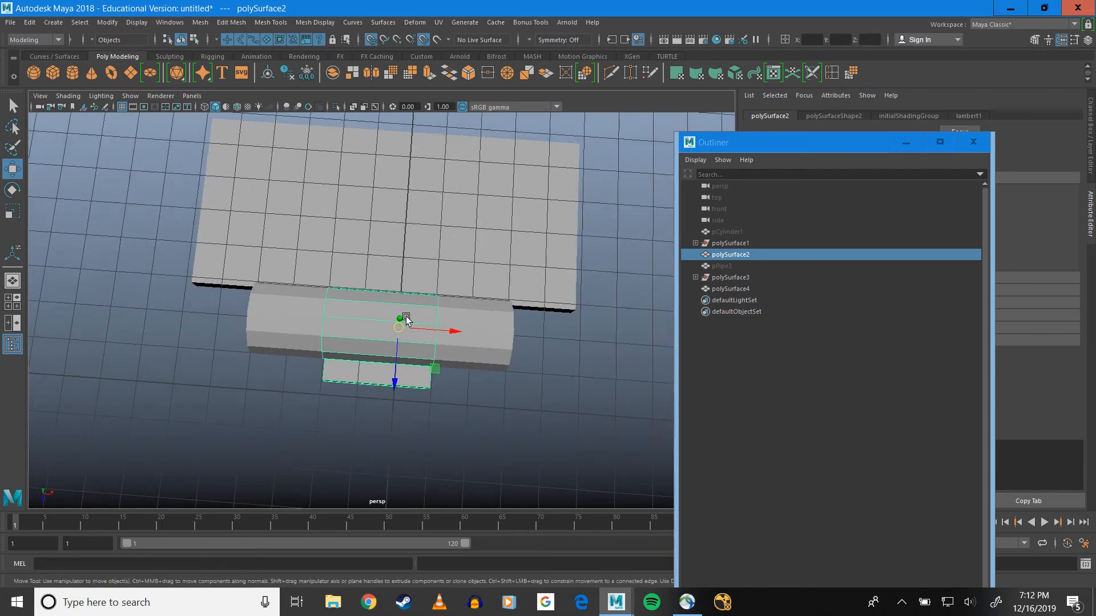
# Duplicate polySurface2 twice and move the copies along X to the two outer ends of the knuckle row
pyautogui.keyDown('alt'); pyautogui.moveTo(467, 338); pyautogui.dragTo(543, 276, button='middle'); pyautogui.keyUp('alt')
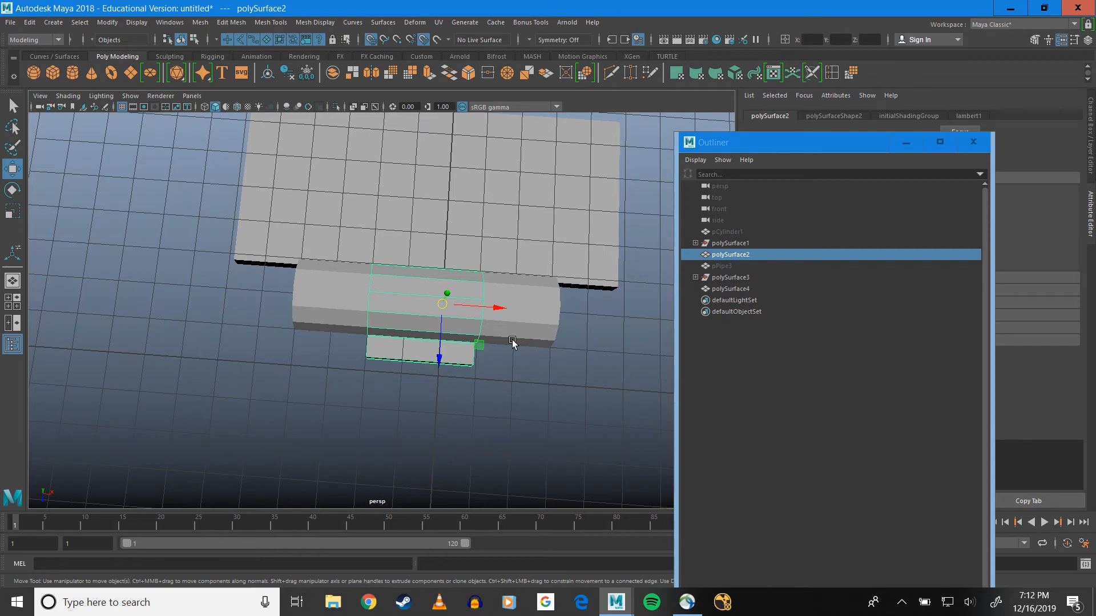
pyautogui.hotkey('ctrl', 'd')
pyautogui.moveTo(488, 310); pyautogui.dragTo(255, 301)
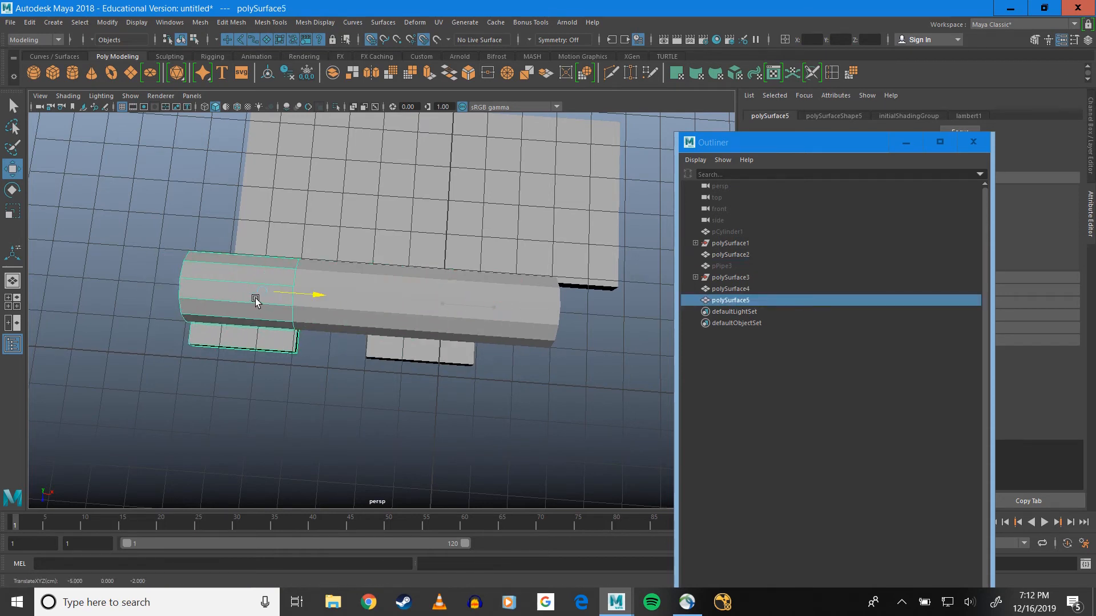
pyautogui.click(431, 312)
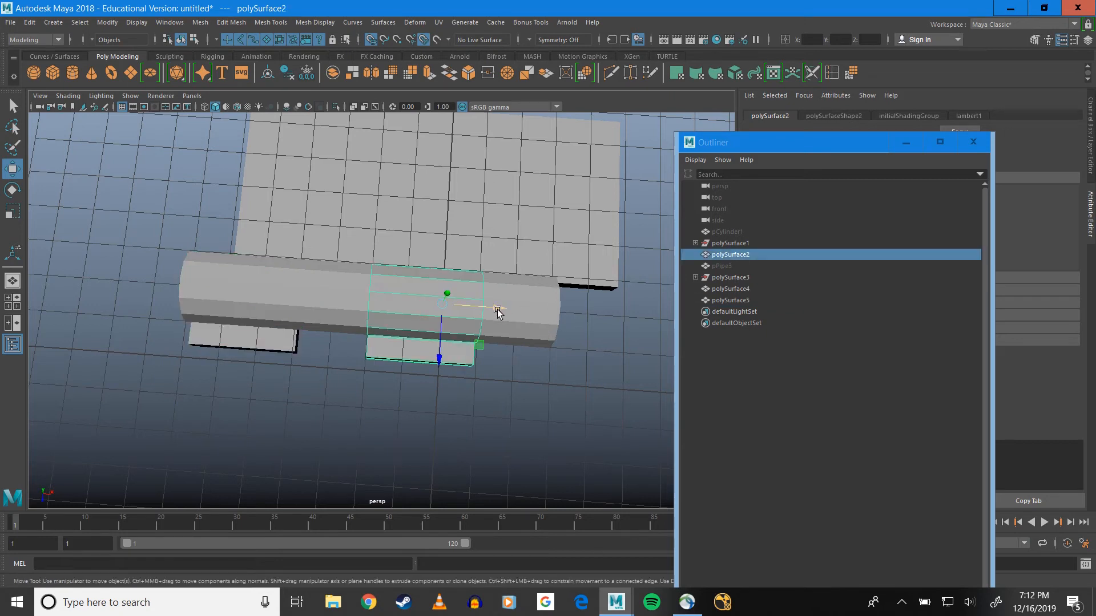
pyautogui.hotkey('ctrl', 'd')
pyautogui.moveTo(497, 313); pyautogui.dragTo(343, 341)
# Select polySurface5, polySurface2 and polySurface6 together and combine them into one mesh
pyautogui.click(269, 315)
pyautogui.keyDown('shift'); pyautogui.click(388, 301); pyautogui.keyUp('shift')
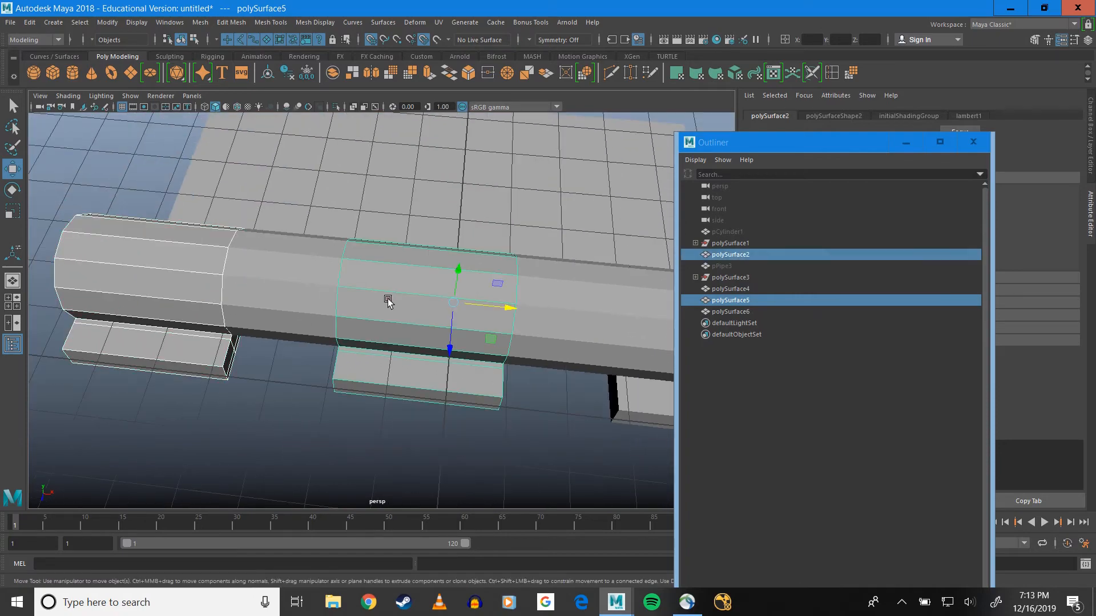
pyautogui.keyDown('shift'); pyautogui.click(639, 335); pyautogui.keyUp('shift')
pyautogui.keyDown('alt'); pyautogui.moveTo(480, 391); pyautogui.dragTo(305, 321); pyautogui.keyUp('alt')
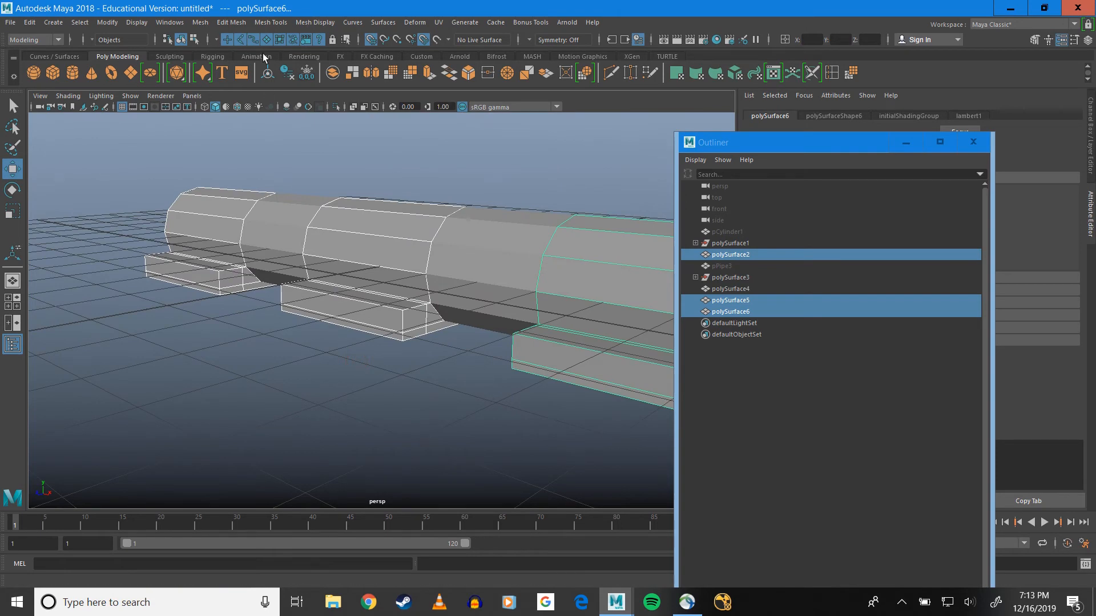
pyautogui.click(205, 25)
pyautogui.click(220, 53)
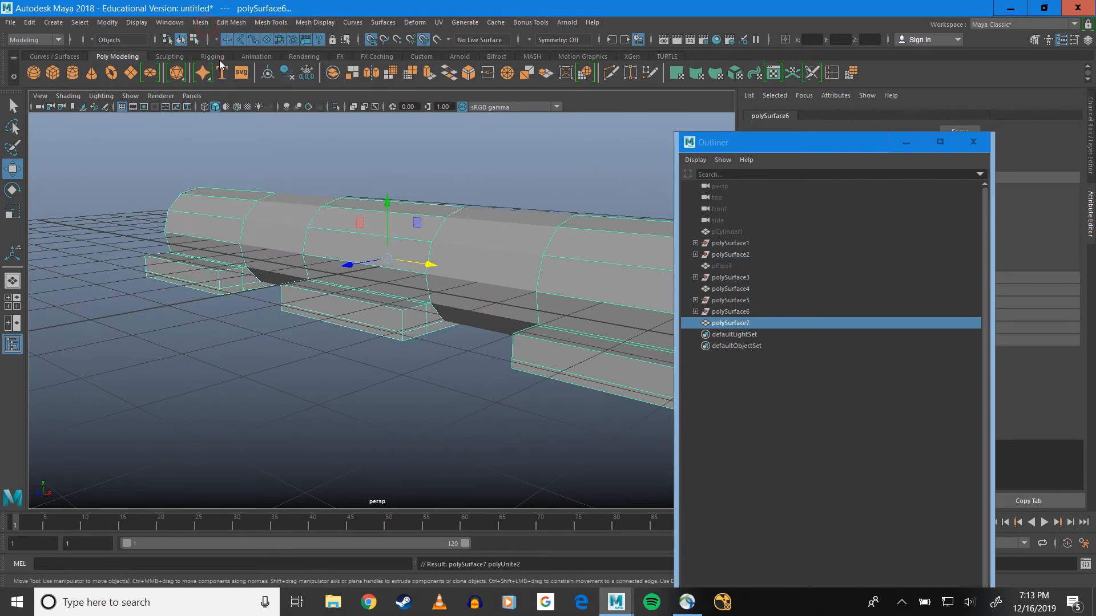
# Delete the facing end faces of the tabs on both sides of the gap between the polySurface5 and middle knuckles
pyautogui.scroll(3, 337, 299)
pyautogui.keyDown('alt'); pyautogui.moveTo(184, 261); pyautogui.dragTo(368, 247); pyautogui.keyUp('alt')
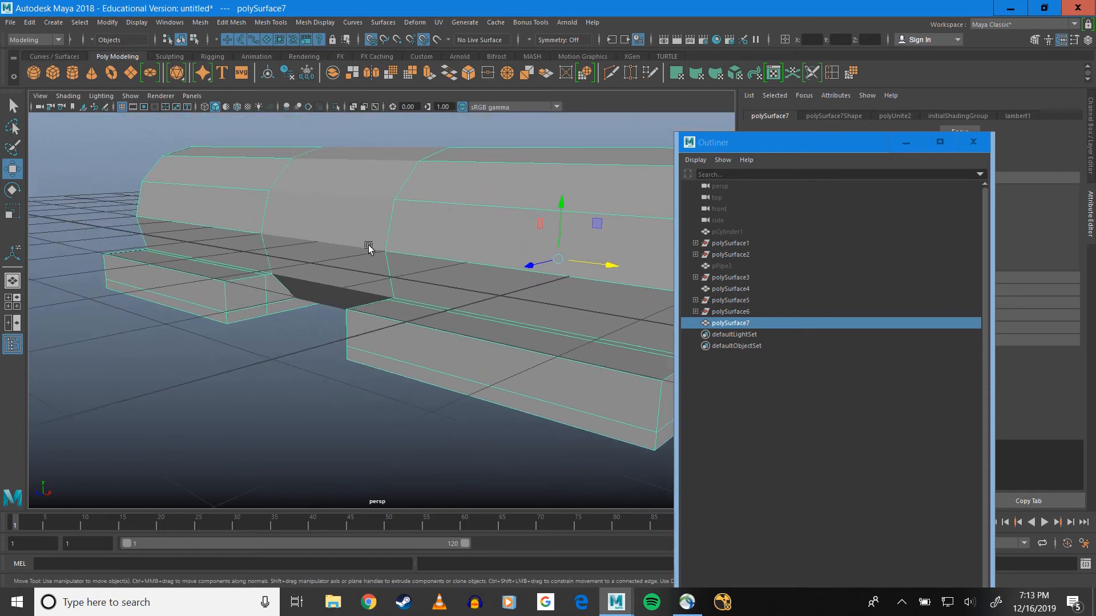
pyautogui.moveTo(233, 292)
pyautogui.mouseDown(button='right')
pyautogui.moveTo(233, 319)
pyautogui.moveTo(240, 312)
pyautogui.mouseUp(button='right')
pyautogui.click(234, 298)
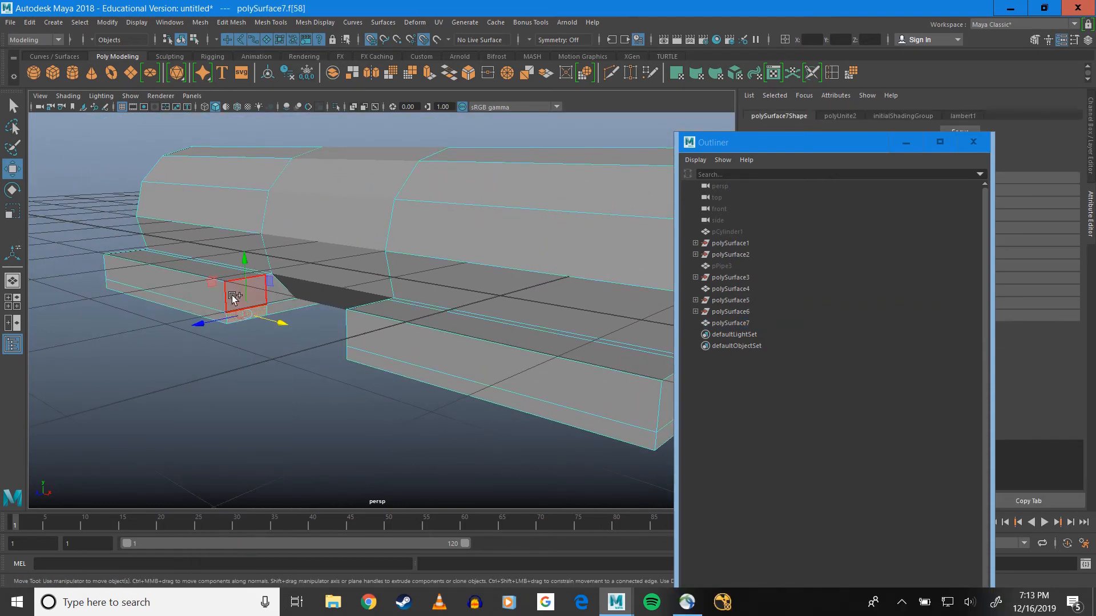
pyautogui.press('Delete')
pyautogui.keyDown('alt'); pyautogui.moveTo(232, 295); pyautogui.dragTo(468, 320); pyautogui.keyUp('alt')
pyautogui.click(469, 320)
pyautogui.press('q')
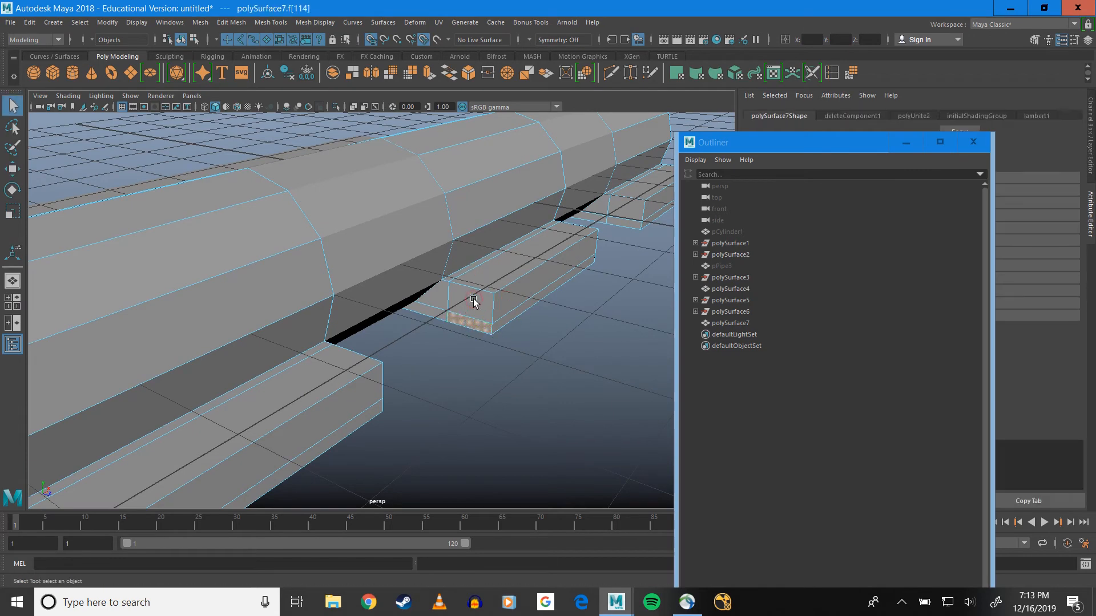
pyautogui.press('Delete')
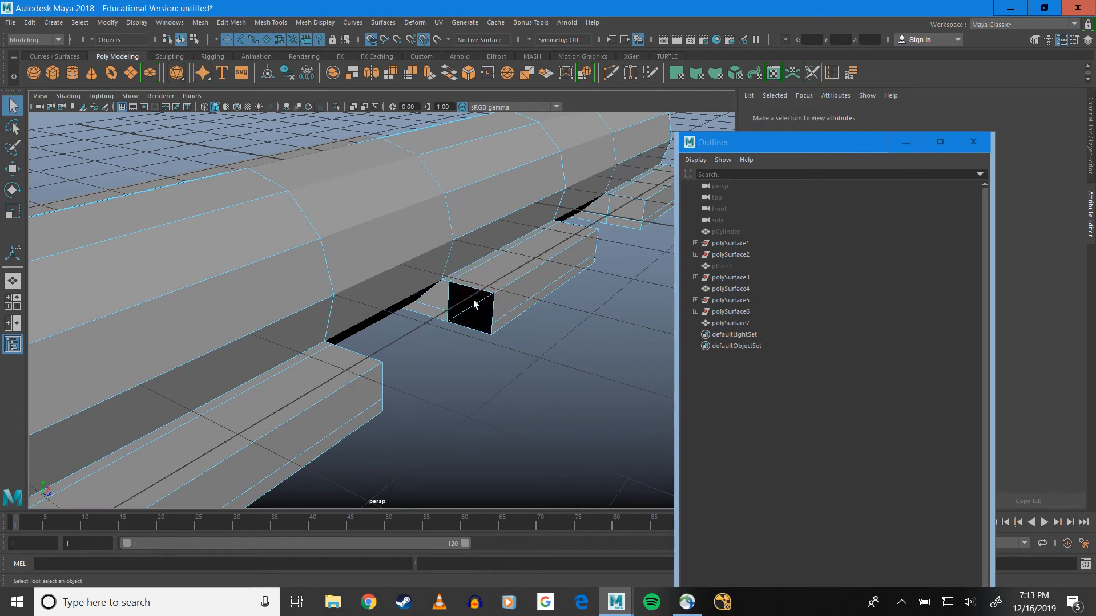
# Delete the facing end faces of the tabs on both sides of the gap between the middle and polySurface6 knuckles
pyautogui.keyDown('alt'); pyautogui.moveTo(473, 299); pyautogui.dragTo(196, 392); pyautogui.keyUp('alt')
pyautogui.click(246, 398)
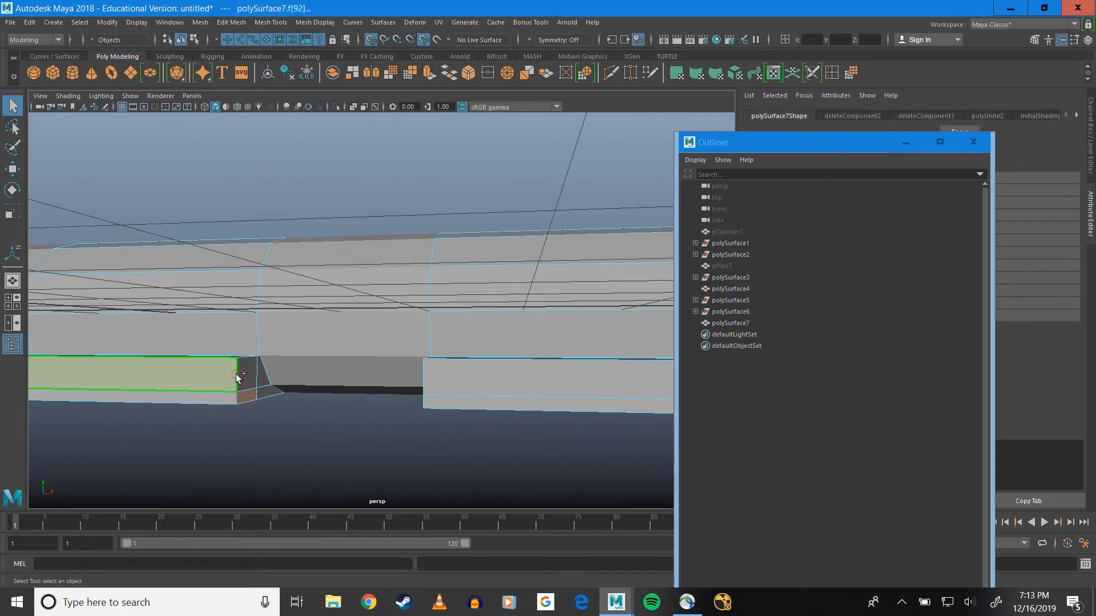
pyautogui.keyDown('shift'); pyautogui.click(252, 370); pyautogui.keyUp('shift')
pyautogui.press('Delete')
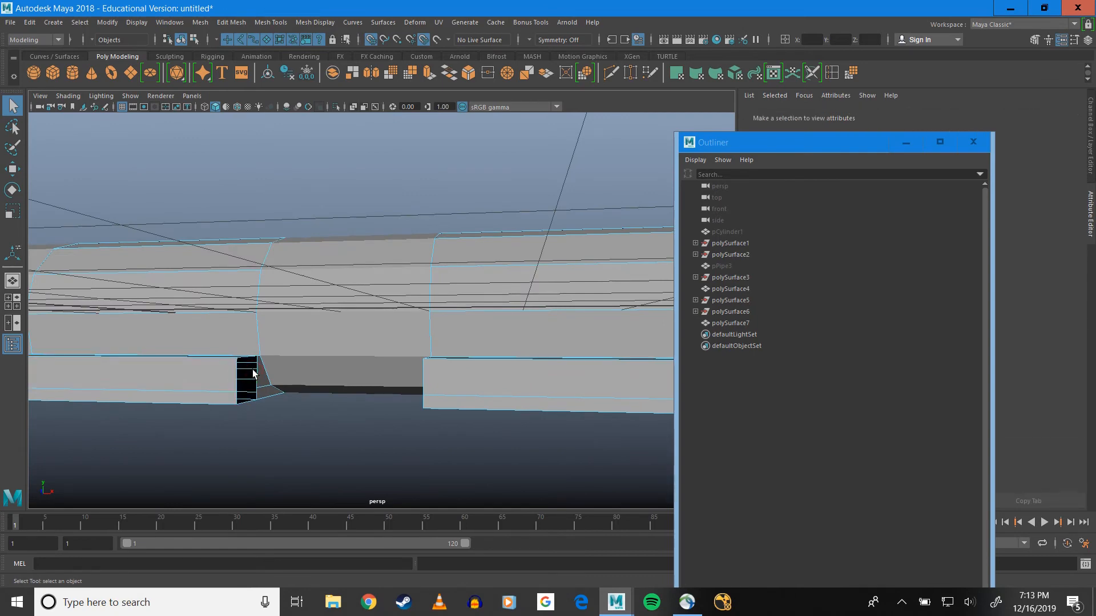
pyautogui.keyDown('alt'); pyautogui.moveTo(346, 394); pyautogui.dragTo(171, 363); pyautogui.keyUp('alt')
pyautogui.click(455, 396)
pyautogui.press('Delete')
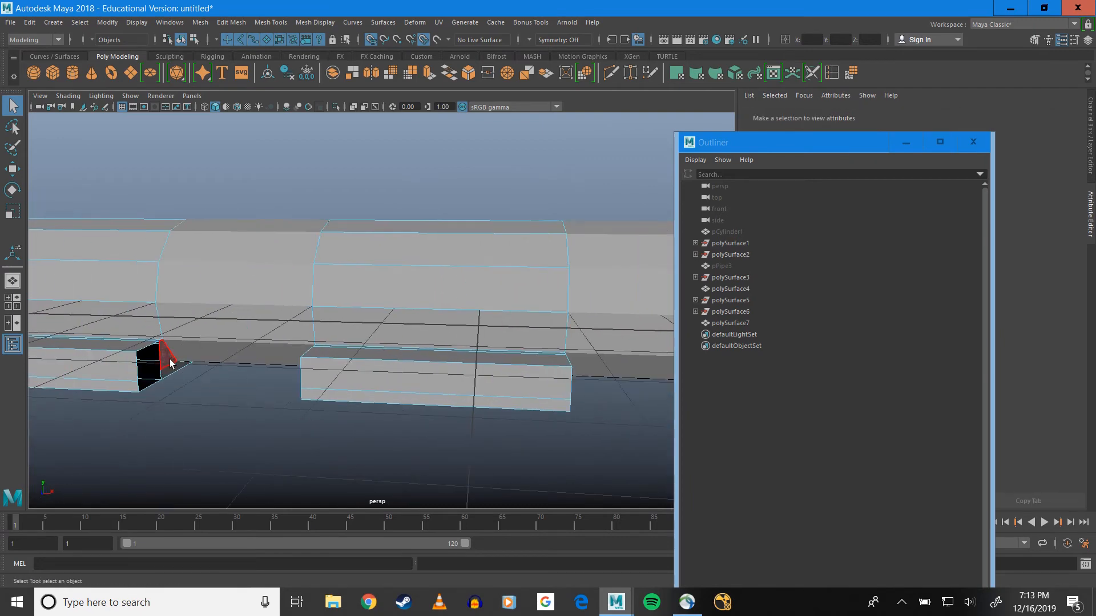
# Select the open border edges on both sides of the first tab gap and bridge them
pyautogui.moveTo(152, 290); pyautogui.dragTo(145, 238, button='right')
pyautogui.scroll(4, 144, 278)
pyautogui.keyDown('alt'); pyautogui.moveTo(159, 290); pyautogui.dragTo(399, 234, button='middle'); pyautogui.keyUp('alt')
pyautogui.click(183, 327)
pyautogui.keyDown('alt'); pyautogui.moveTo(208, 349); pyautogui.dragTo(411, 341); pyautogui.keyUp('alt')
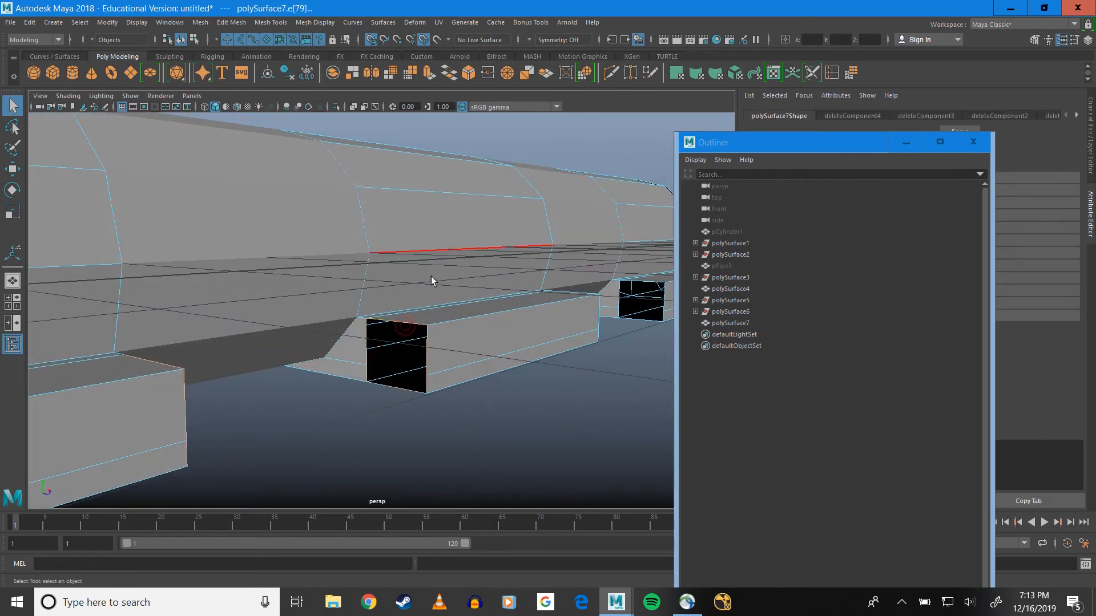
pyautogui.click(445, 79)
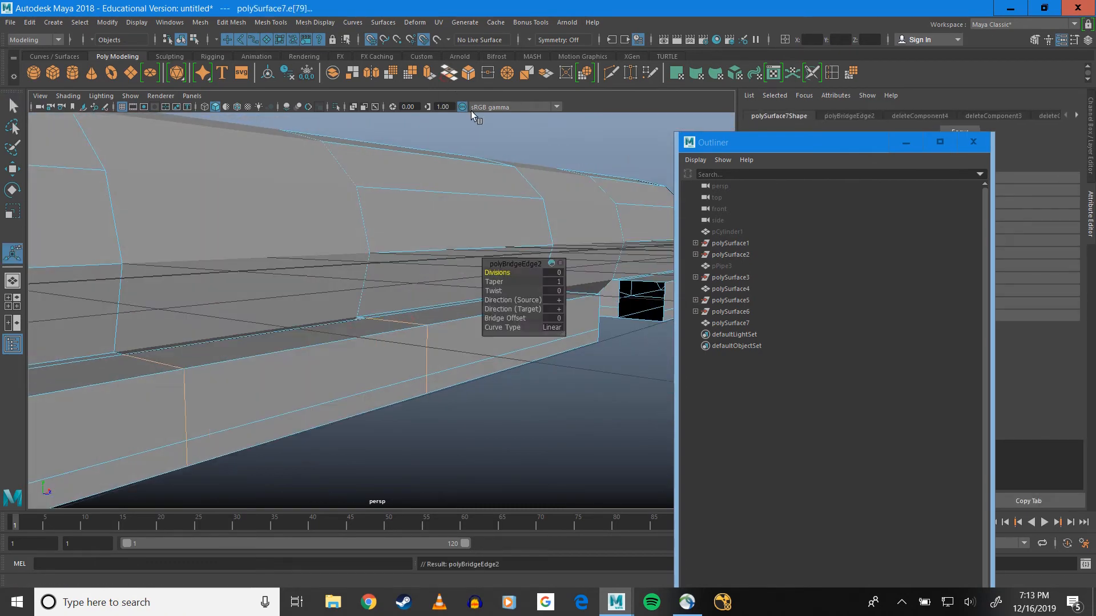
# Bridge the open border edges across the remaining tab gap to make the strip continuous
pyautogui.keyDown('alt'); pyautogui.moveTo(387, 245); pyautogui.dragTo(488, 253); pyautogui.keyUp('alt')
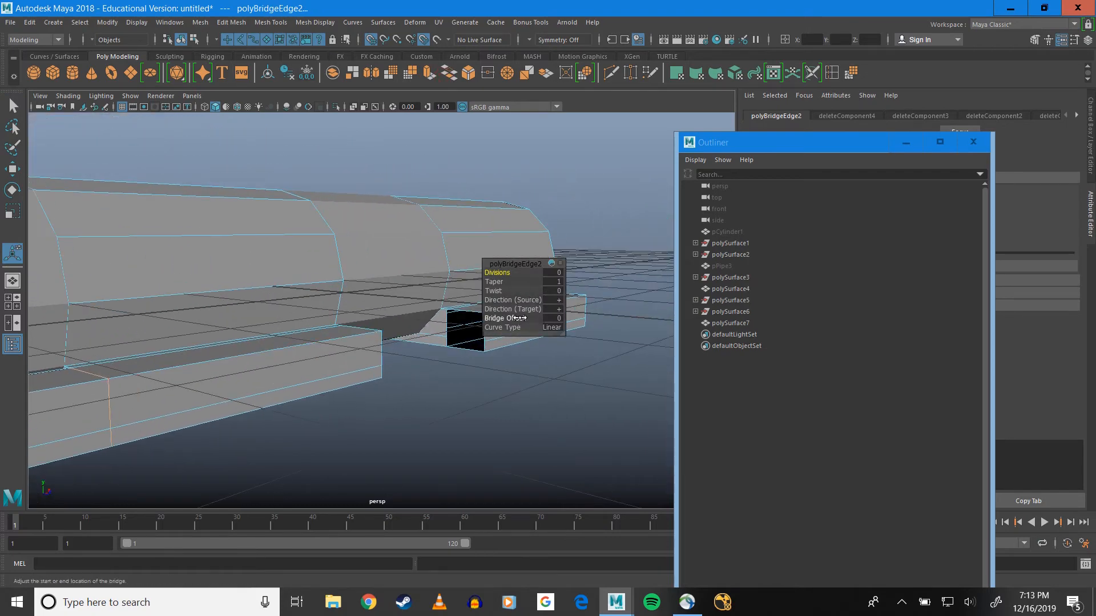
pyautogui.doubleClick(464, 314)
pyautogui.keyDown('alt'); pyautogui.moveTo(464, 314); pyautogui.dragTo(458, 346); pyautogui.keyUp('alt')
pyautogui.click(457, 346)
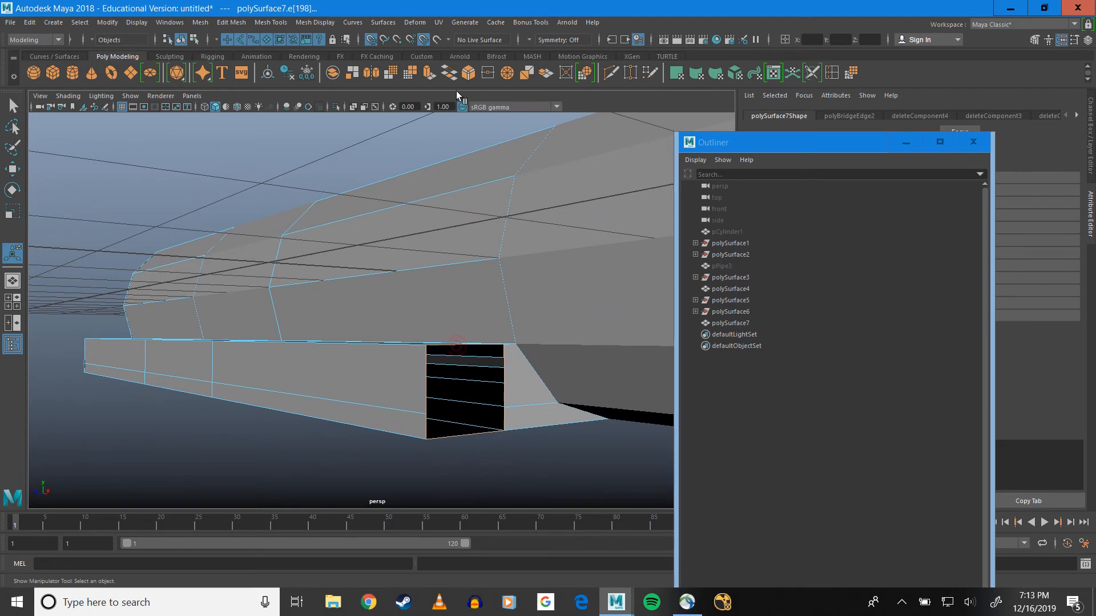
pyautogui.click(452, 80)
pyautogui.keyDown('alt'); pyautogui.moveTo(441, 257); pyautogui.dragTo(261, 246); pyautogui.keyUp('alt')
pyautogui.keyDown('alt'); pyautogui.moveTo(411, 267); pyautogui.dragTo(384, 273, button='right'); pyautogui.keyUp('alt')
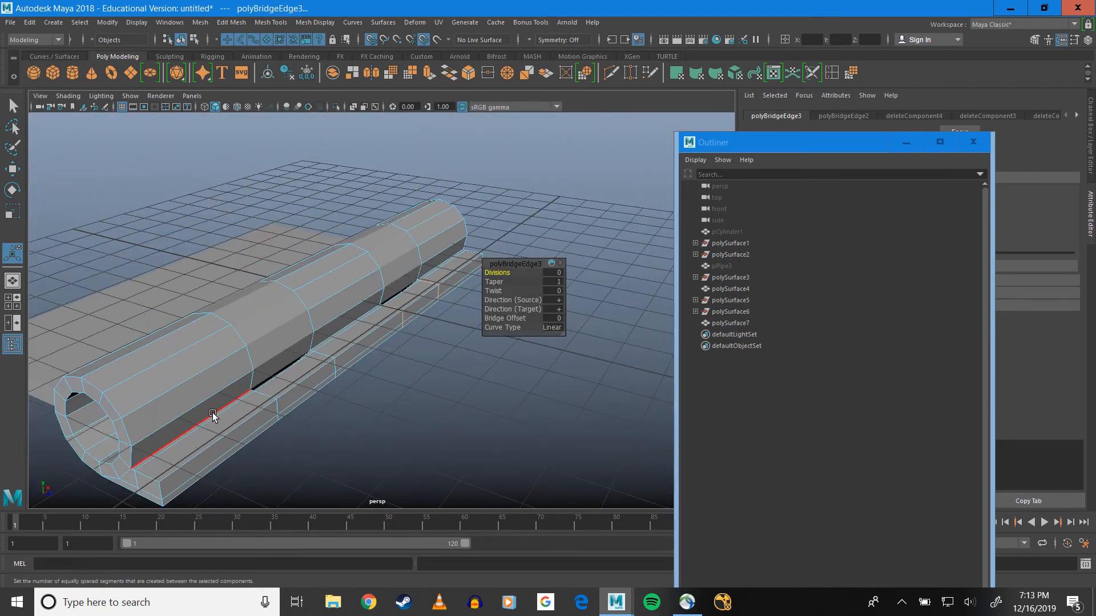
# Select all the outer side faces along the bridged tab strip and extrude them to a local Z of 5.437 to form the plate
pyautogui.keyDown('alt'); pyautogui.moveTo(238, 426); pyautogui.dragTo(333, 336); pyautogui.keyUp('alt')
pyautogui.moveTo(329, 290); pyautogui.dragTo(334, 323, button='right')
pyautogui.keyDown('alt'); pyautogui.moveTo(333, 323); pyautogui.dragTo(373, 259); pyautogui.keyUp('alt')
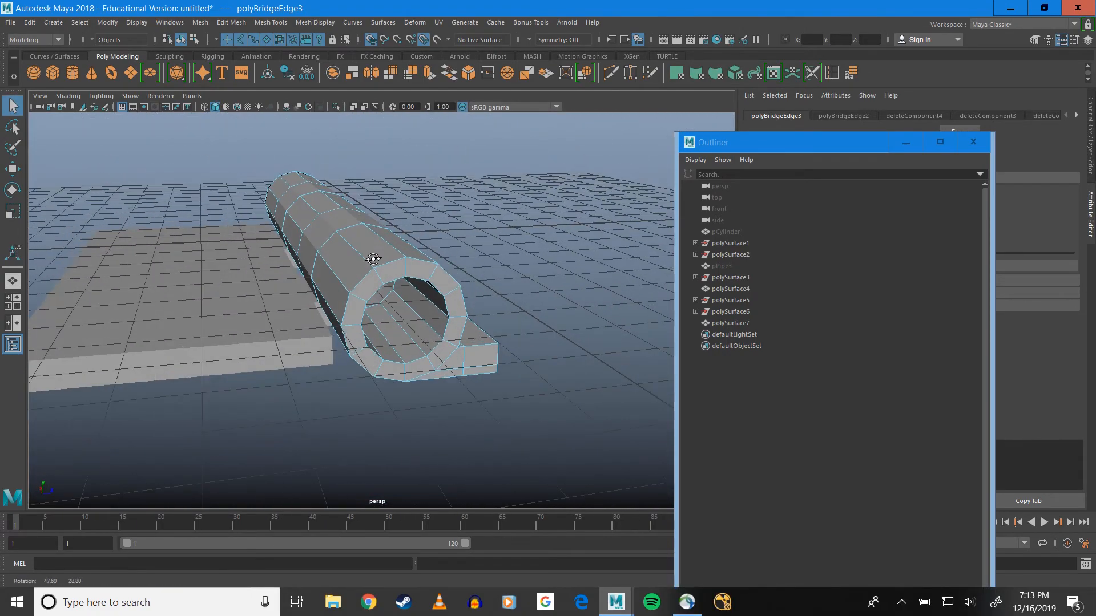
pyautogui.scroll(12, 372, 259)
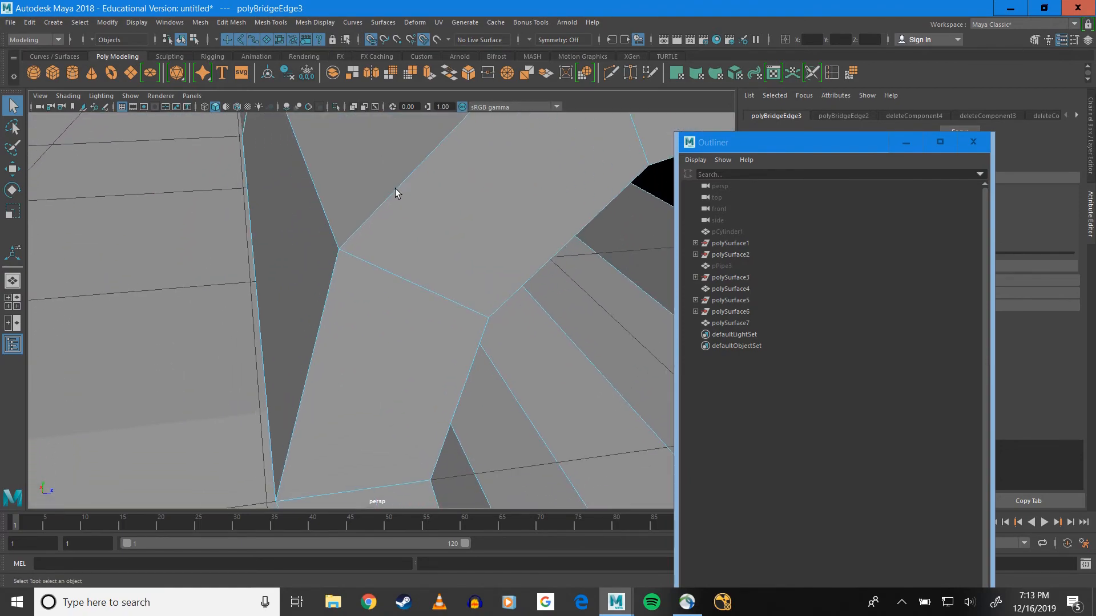
pyautogui.keyDown('alt'); pyautogui.moveTo(395, 189); pyautogui.dragTo(309, 338); pyautogui.keyUp('alt')
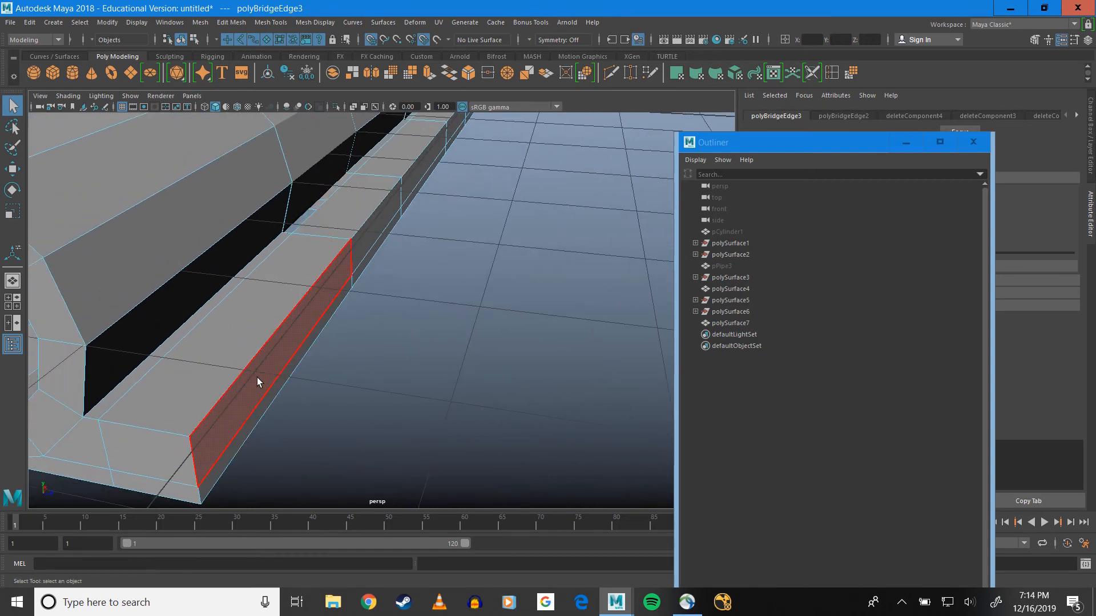
pyautogui.click(261, 393)
pyautogui.keyDown('shift'); pyautogui.click(265, 408); pyautogui.keyUp('shift')
pyautogui.keyDown('alt'); pyautogui.moveTo(265, 409); pyautogui.dragTo(264, 279); pyautogui.keyUp('alt')
pyautogui.keyDown('alt'); pyautogui.moveTo(457, 220); pyautogui.dragTo(333, 244); pyautogui.keyUp('alt')
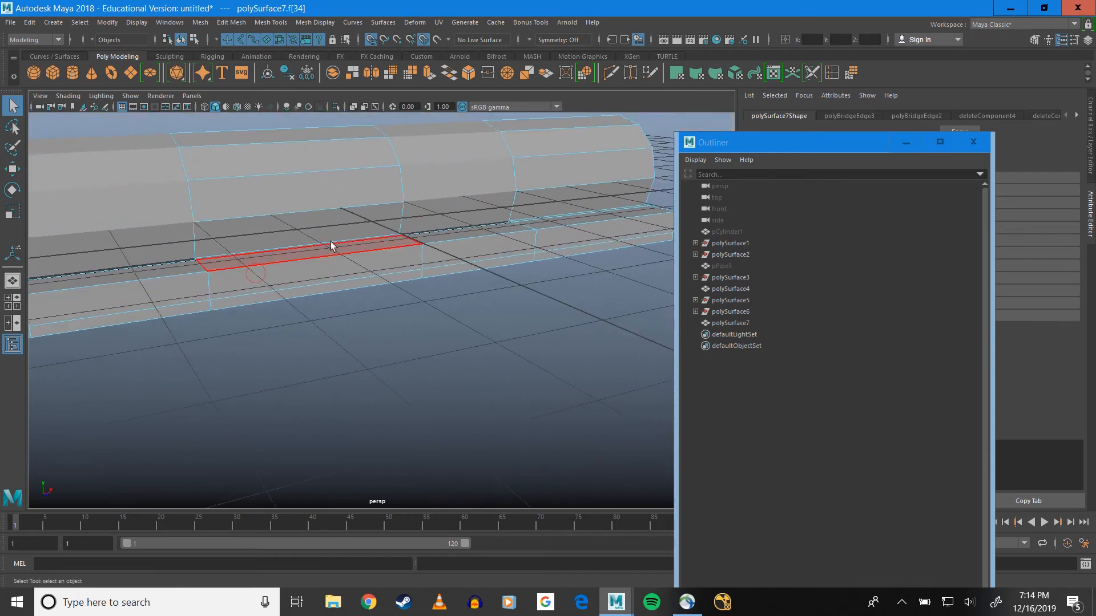
pyautogui.keyDown('shift'); pyautogui.click(635, 222); pyautogui.keyUp('shift')
pyautogui.scroll(3, 592, 198)
pyautogui.keyDown('alt'); pyautogui.moveTo(592, 198); pyautogui.dragTo(421, 204, button='middle'); pyautogui.keyUp('alt')
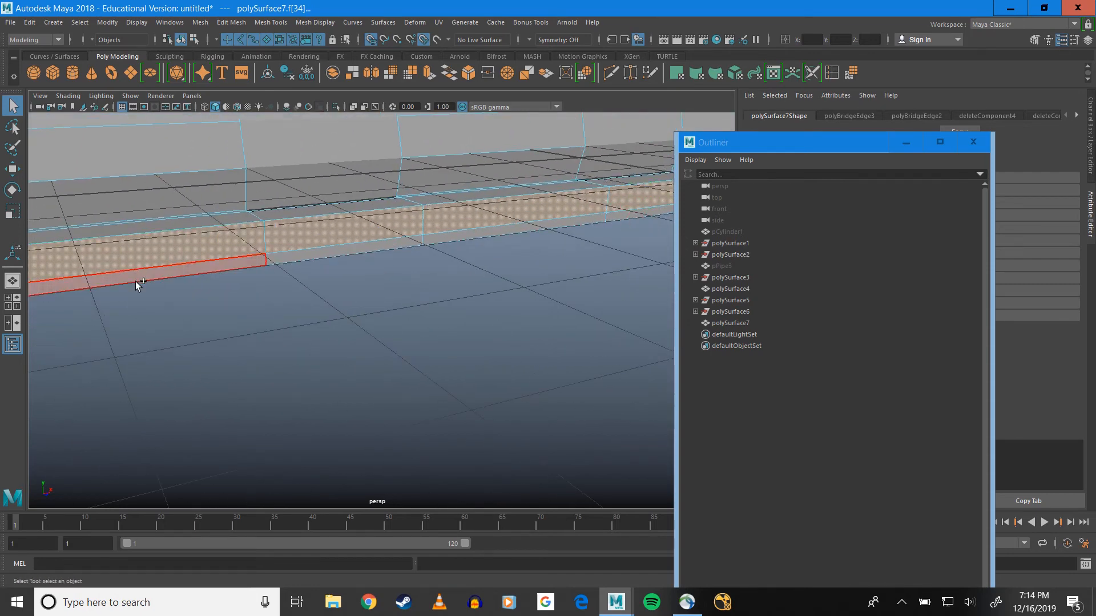
pyautogui.keyDown('shift'); pyautogui.doubleClick(136, 282); pyautogui.keyUp('shift')
pyautogui.scroll(-3, 273, 258)
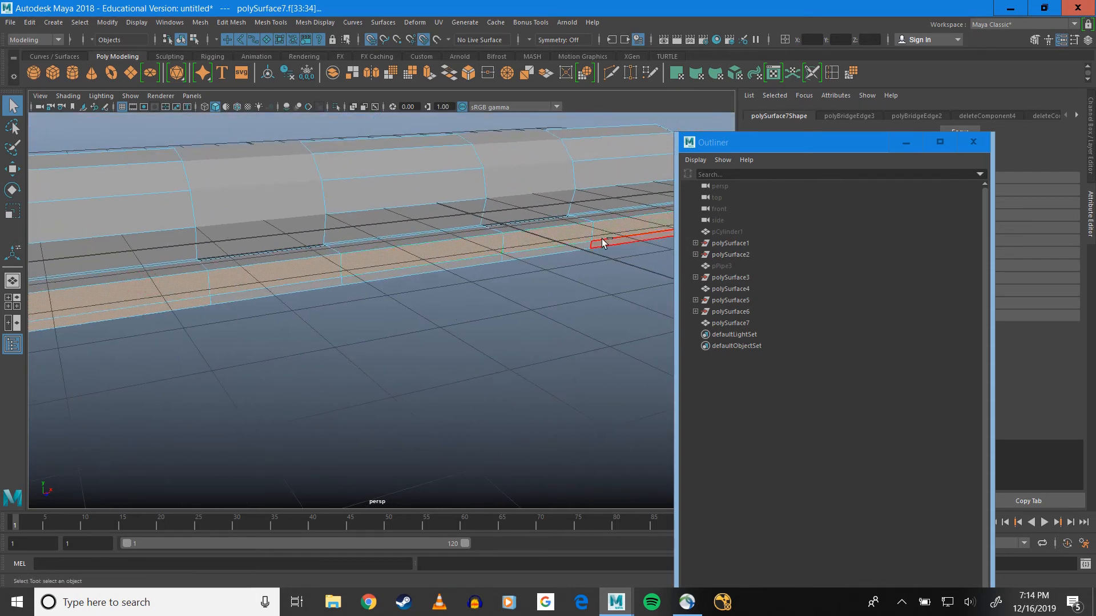
pyautogui.keyDown('alt'); pyautogui.moveTo(599, 244); pyautogui.dragTo(469, 256); pyautogui.keyUp('alt')
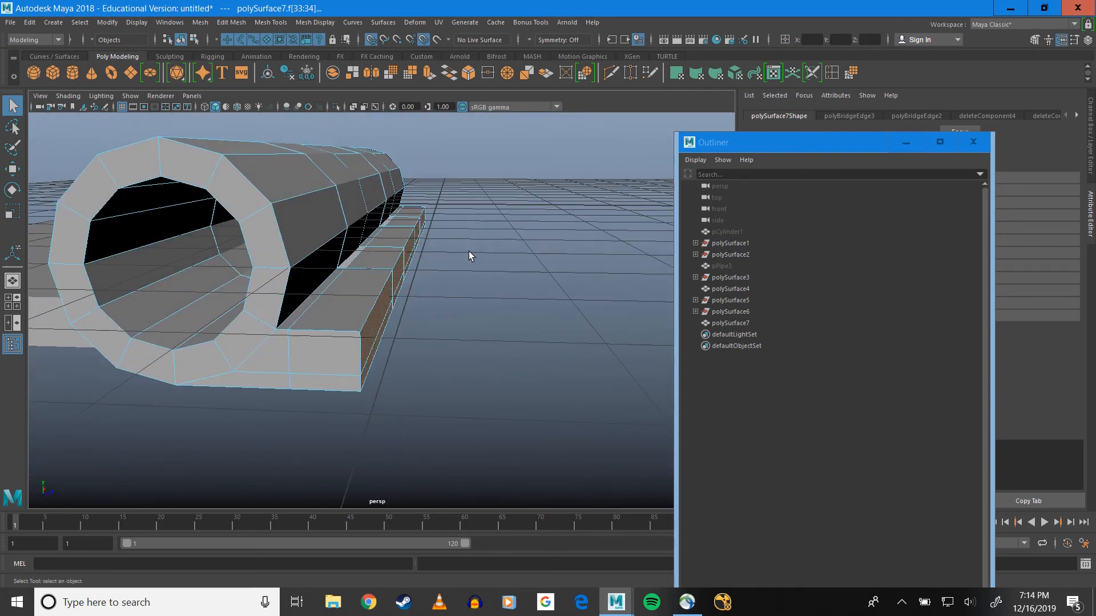
pyautogui.click(429, 77)
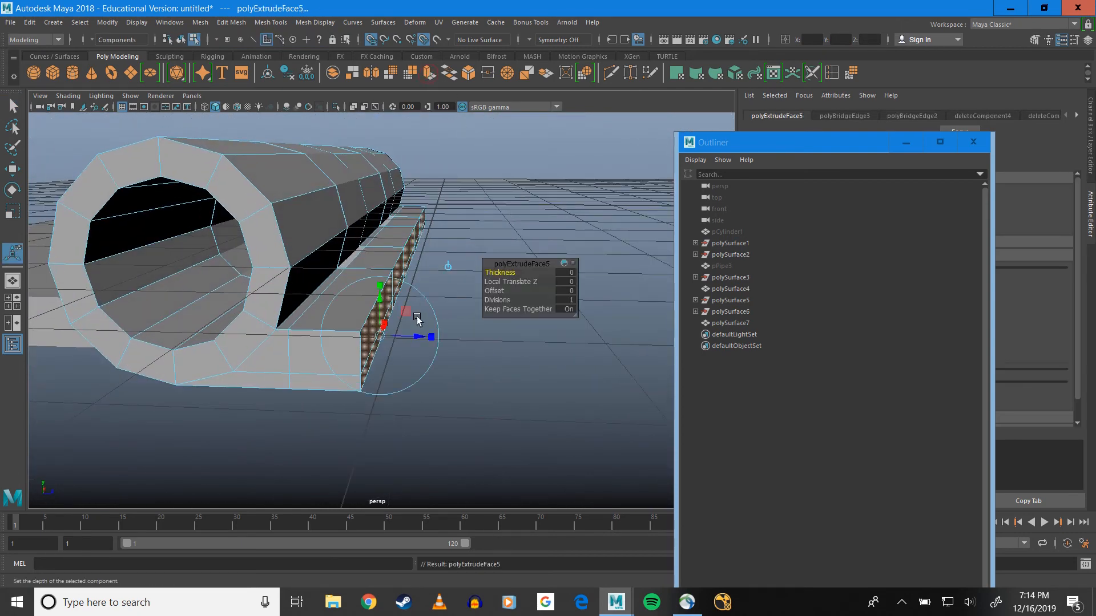
pyautogui.moveTo(418, 321); pyautogui.dragTo(974, 330)
# Try to move the vertices at one end of the new hinge half along the barrel to compare its width with the opposite plate
pyautogui.scroll(-5, 465, 203)
pyautogui.keyDown('alt'); pyautogui.moveTo(454, 195); pyautogui.dragTo(417, 193, button='middle'); pyautogui.keyUp('alt')
pyautogui.keyDown('alt'); pyautogui.moveTo(418, 193); pyautogui.dragTo(348, 329); pyautogui.keyUp('alt')
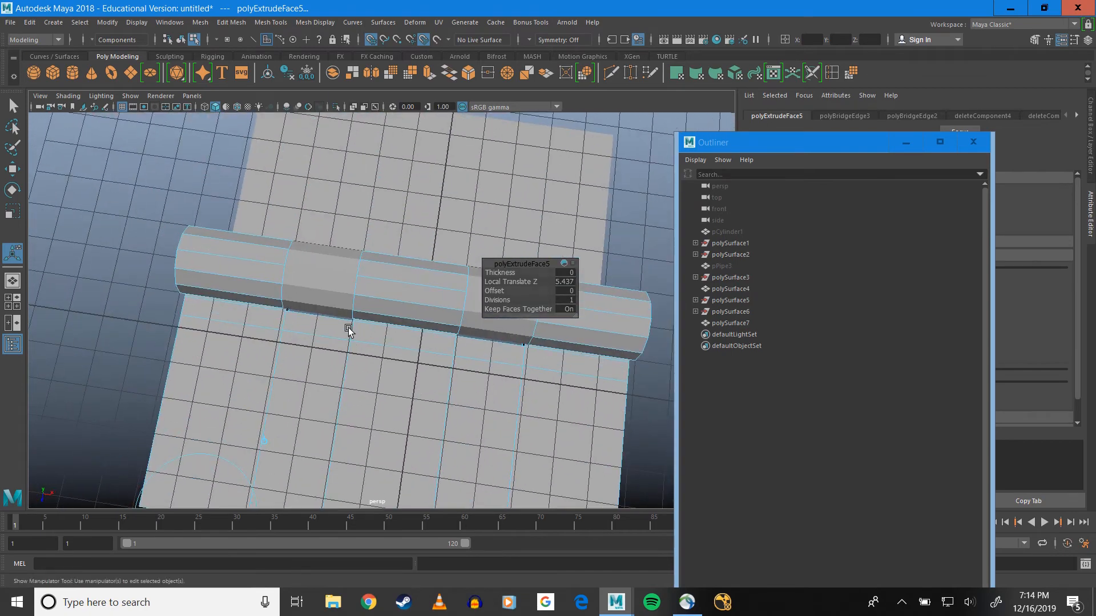
pyautogui.keyDown('alt'); pyautogui.moveTo(387, 235); pyautogui.dragTo(282, 219); pyautogui.keyUp('alt')
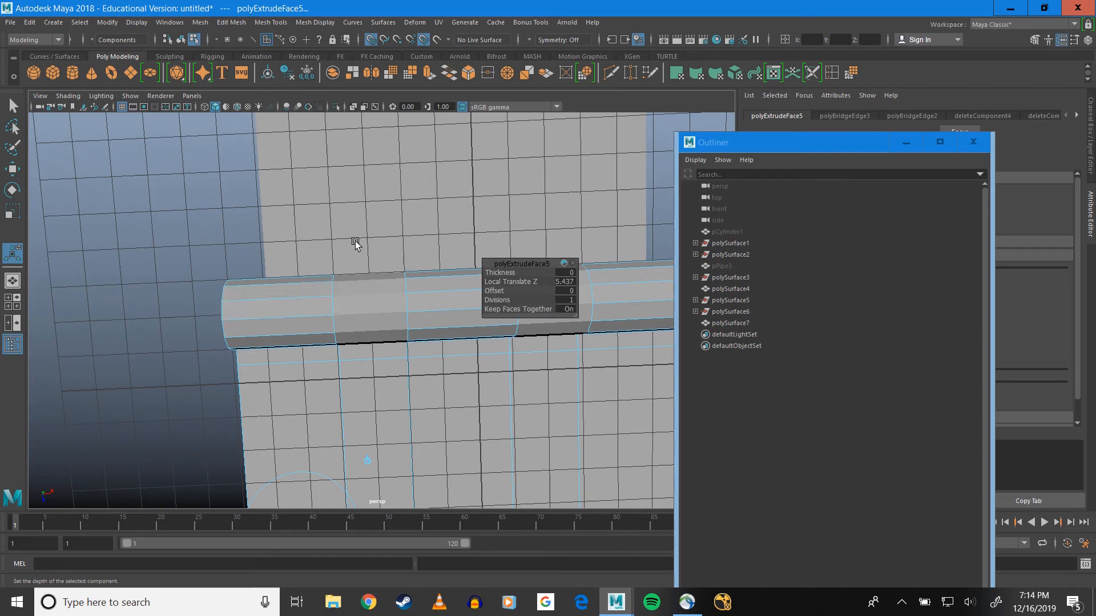
pyautogui.keyDown('alt'); pyautogui.moveTo(337, 257); pyautogui.dragTo(296, 232); pyautogui.keyUp('alt')
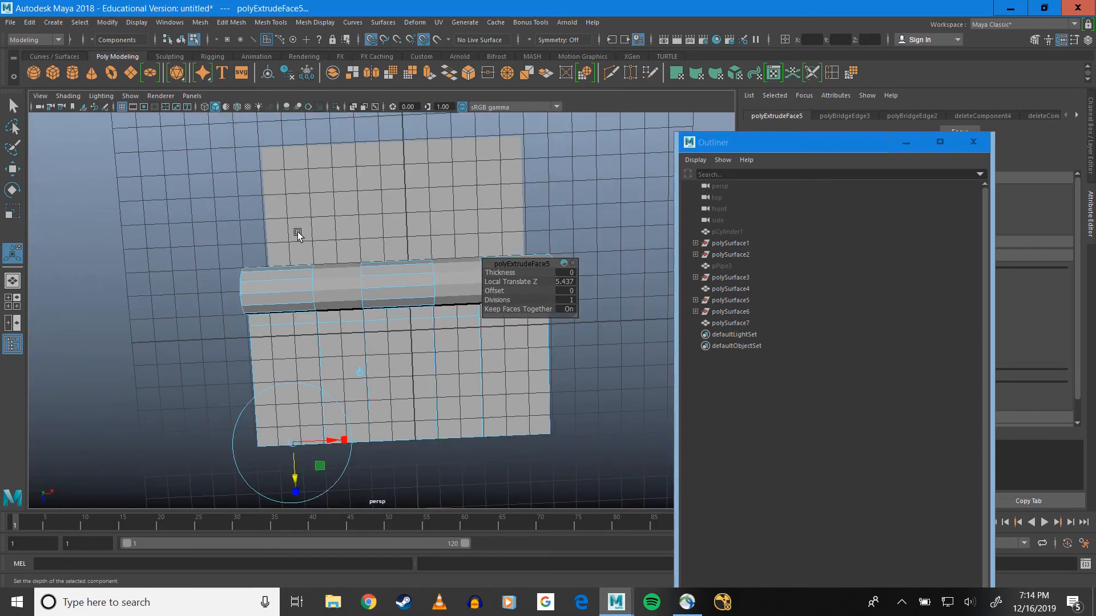
pyautogui.keyDown('alt'); pyautogui.moveTo(259, 176); pyautogui.dragTo(182, 197); pyautogui.keyUp('alt')
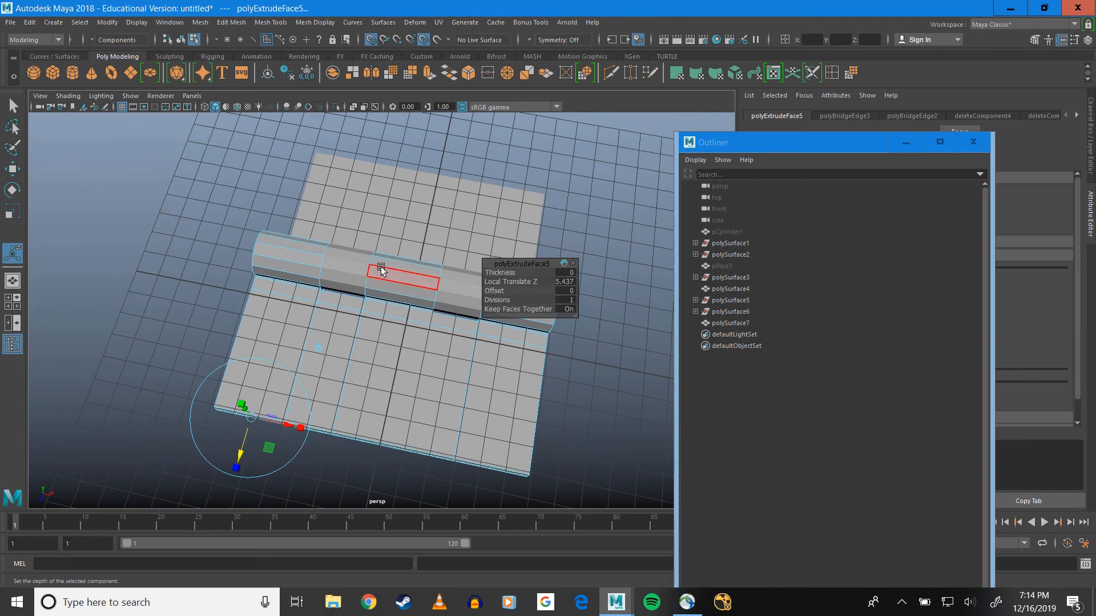
pyautogui.keyDown('alt'); pyautogui.moveTo(320, 303); pyautogui.dragTo(338, 301); pyautogui.keyUp('alt')
pyautogui.keyDown('alt'); pyautogui.moveTo(327, 263); pyautogui.dragTo(377, 259, button='middle'); pyautogui.keyUp('alt')
pyautogui.moveTo(342, 271); pyautogui.dragTo(294, 272, button='right')
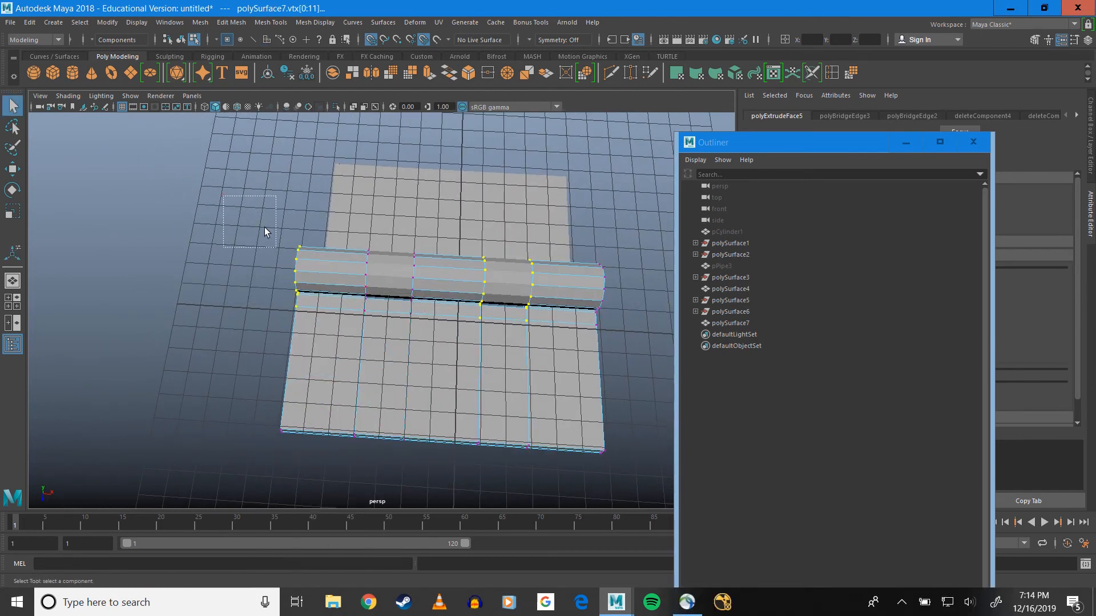
pyautogui.moveTo(265, 227); pyautogui.dragTo(323, 484)
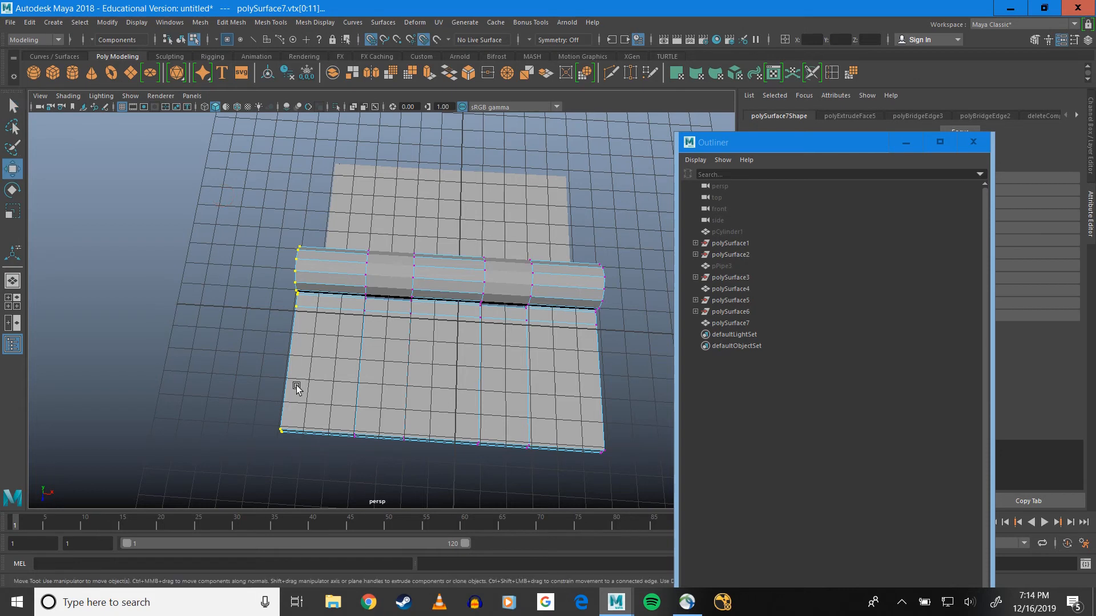
pyautogui.press('w')
pyautogui.moveTo(342, 331); pyautogui.dragTo(297, 326)
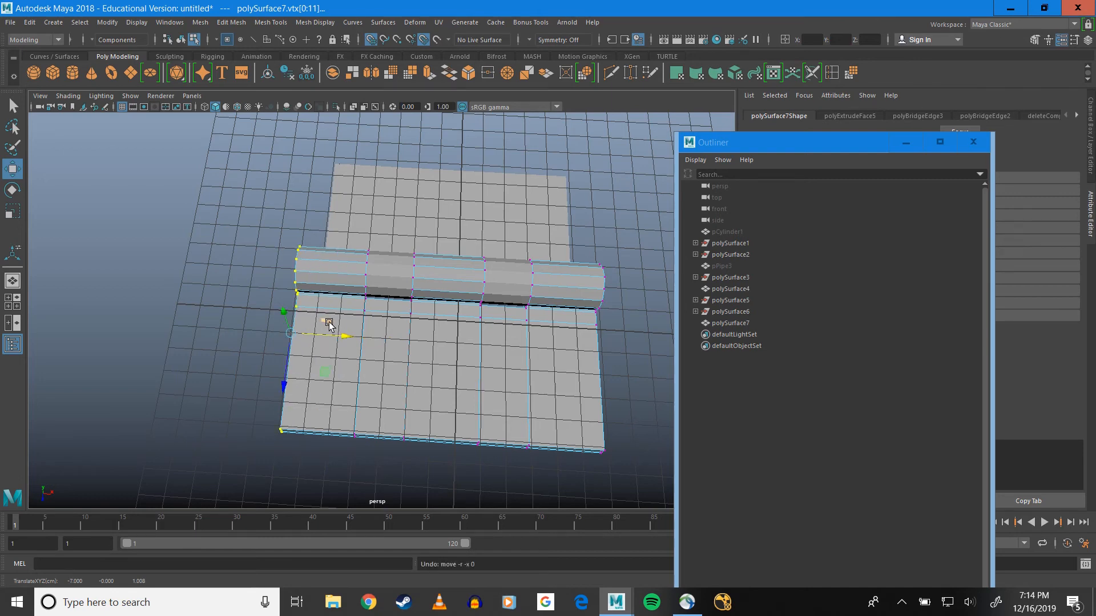
# Select the vertices at one end of the polySurface4 plate and move them outward toward the end of the barrel
pyautogui.keyDown('alt'); pyautogui.moveTo(418, 370); pyautogui.dragTo(406, 391); pyautogui.keyUp('alt')
pyautogui.keyDown('alt'); pyautogui.moveTo(419, 367); pyautogui.dragTo(420, 377, button='middle'); pyautogui.keyUp('alt')
pyautogui.click(357, 219)
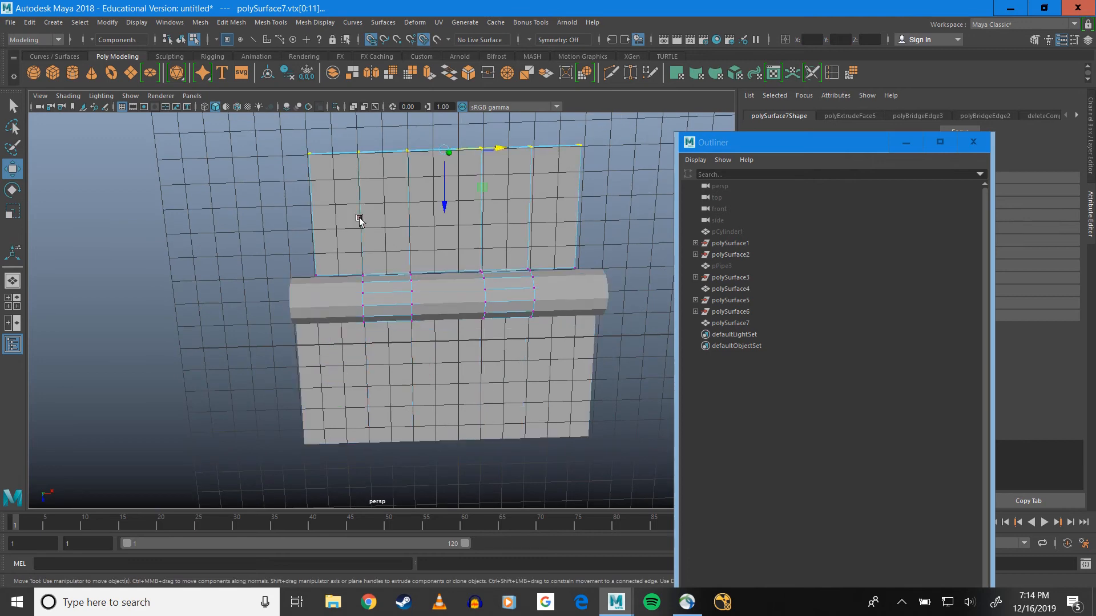
pyautogui.keyDown('alt'); pyautogui.moveTo(357, 214); pyautogui.dragTo(359, 218); pyautogui.keyUp('alt')
pyautogui.keyDown('alt'); pyautogui.moveTo(280, 197); pyautogui.dragTo(277, 172); pyautogui.keyUp('alt')
pyautogui.moveTo(326, 213); pyautogui.dragTo(289, 209, button='right')
pyautogui.moveTo(252, 128); pyautogui.dragTo(350, 344)
pyautogui.moveTo(378, 220); pyautogui.dragTo(297, 230)
# Move the vertices at the opposite end of the polySurface4 plate outward to line up with the barrel's other end
pyautogui.keyDown('alt'); pyautogui.moveTo(417, 261); pyautogui.dragTo(268, 283, button='middle'); pyautogui.keyUp('alt')
pyautogui.click(421, 222)
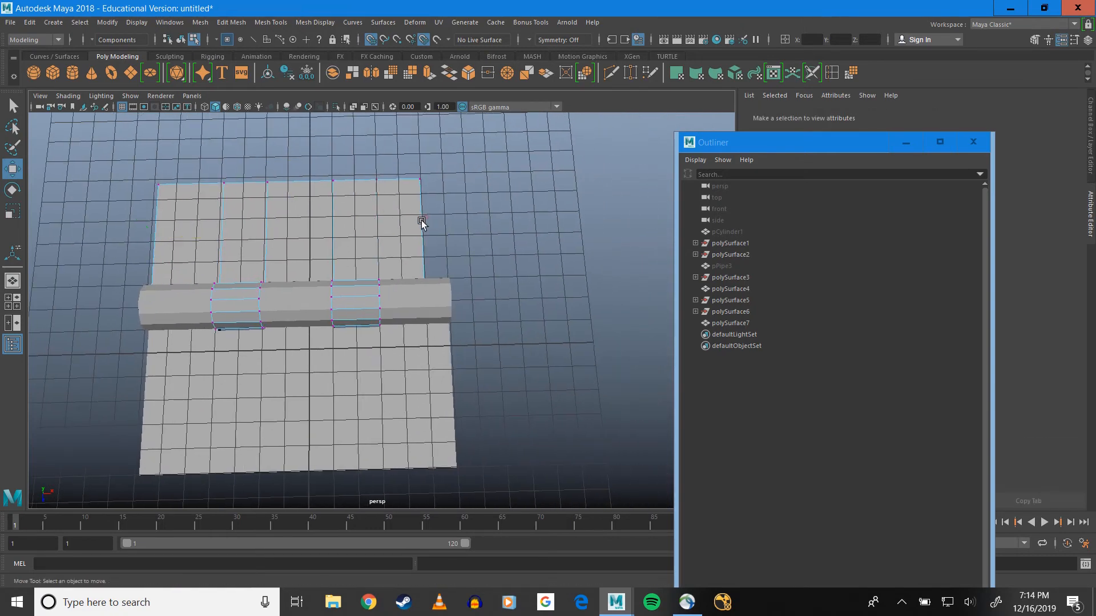
pyautogui.moveTo(397, 159); pyautogui.dragTo(460, 341)
pyautogui.moveTo(423, 230)
pyautogui.mouseDown()
pyautogui.moveTo(492, 234)
pyautogui.moveTo(443, 237)
pyautogui.mouseUp()
pyautogui.keyDown('alt'); pyautogui.moveTo(505, 309); pyautogui.dragTo(265, 330); pyautogui.keyUp('alt')
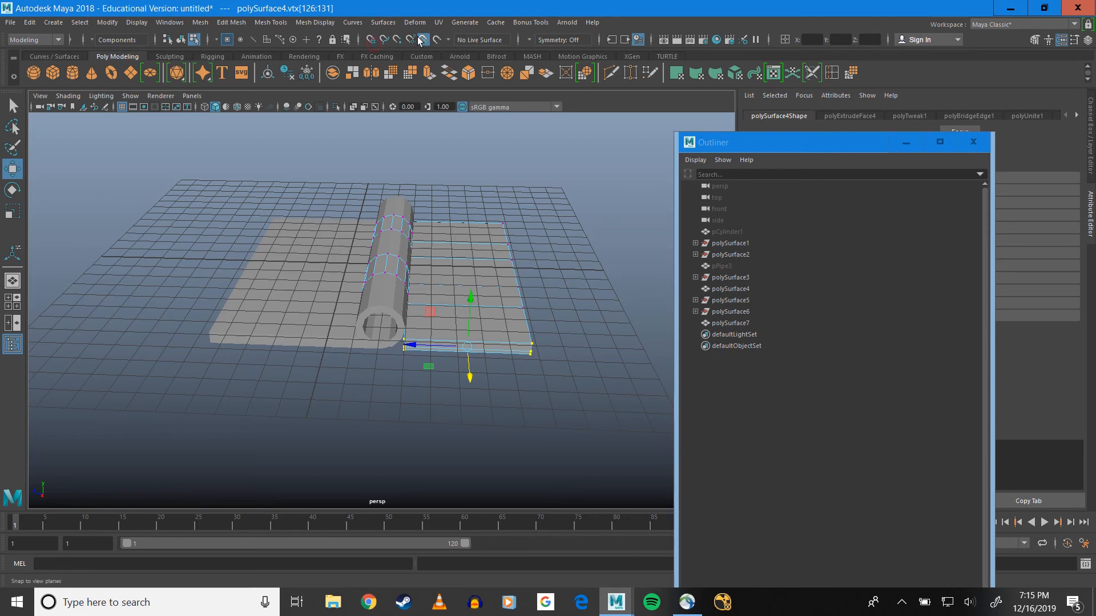
pyautogui.scroll(3, 496, 314)
# Return polySurface4 to object mode and try to rotate it about its current pivot
pyautogui.click(466, 273)
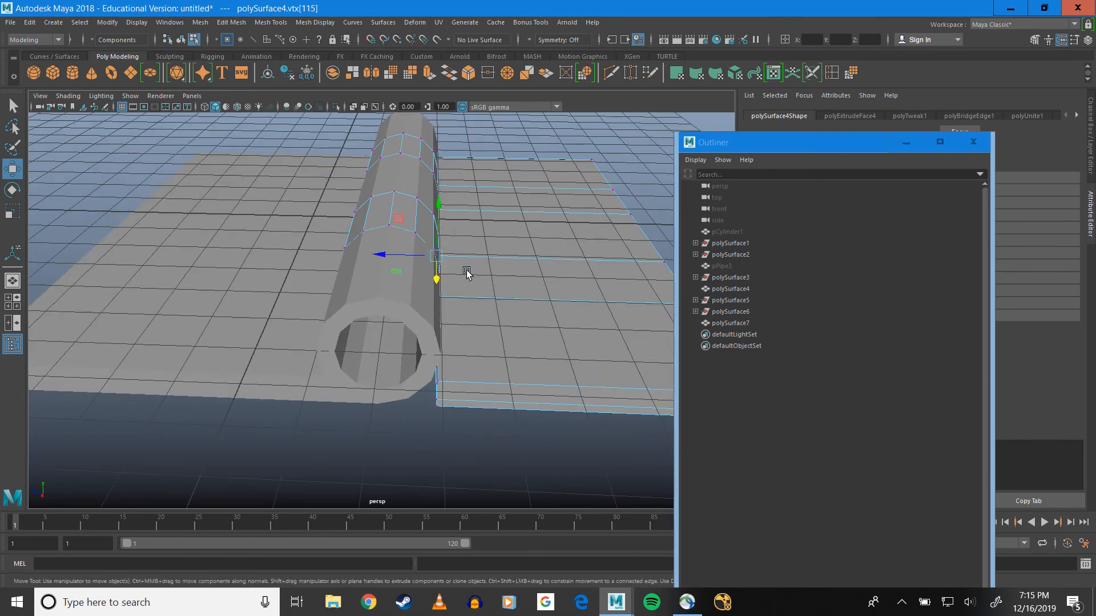
pyautogui.moveTo(465, 269); pyautogui.dragTo(508, 256, button='right')
pyautogui.moveTo(487, 229)
pyautogui.keyDown('alt'); pyautogui.mouseDown()
pyautogui.moveTo(496, 201)
pyautogui.moveTo(495, 242)
pyautogui.moveTo(482, 228)
pyautogui.moveTo(492, 225)
pyautogui.mouseUp(); pyautogui.keyUp('alt')
pyautogui.press('e')
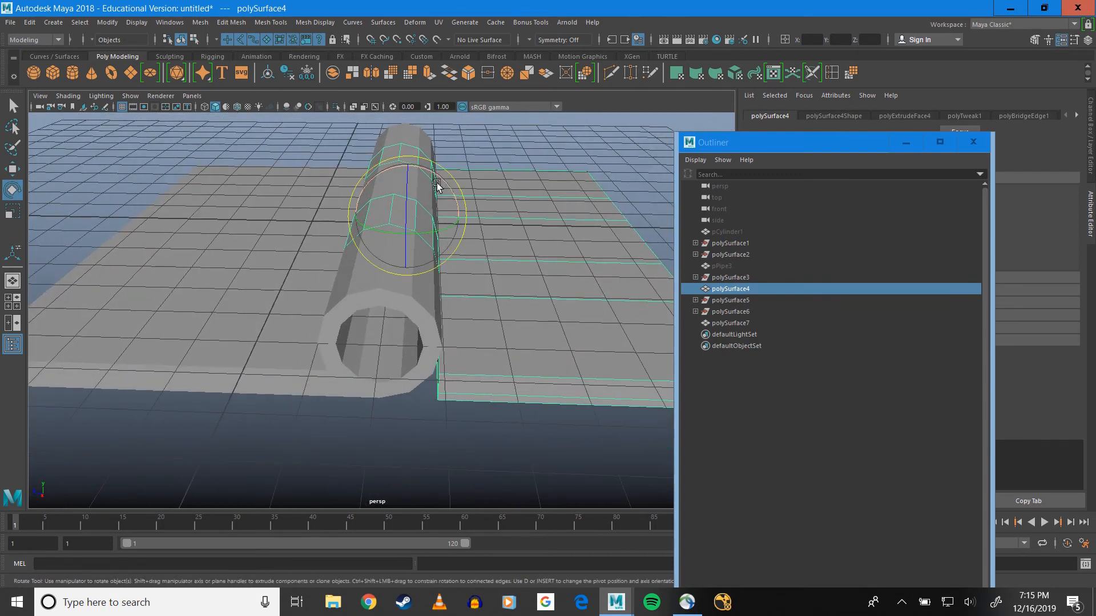
pyautogui.moveTo(432, 172); pyautogui.dragTo(485, 205)
pyautogui.hotkey('ctrl', 'z')
# Turn snapping back on and move polySurface4's pivot horizontally onto the centre axis of the barrel
pyautogui.scroll(5, 396, 256)
pyautogui.keyDown('alt'); pyautogui.moveTo(396, 256); pyautogui.dragTo(370, 271); pyautogui.keyUp('alt')
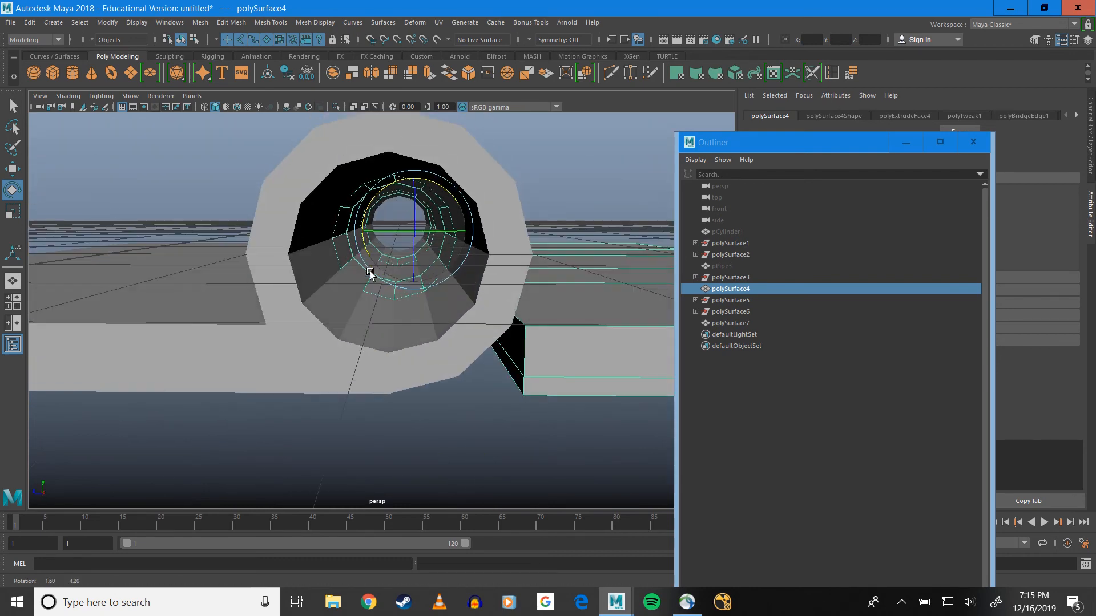
pyautogui.keyDown('alt'); pyautogui.moveTo(457, 272); pyautogui.dragTo(440, 286); pyautogui.keyUp('alt')
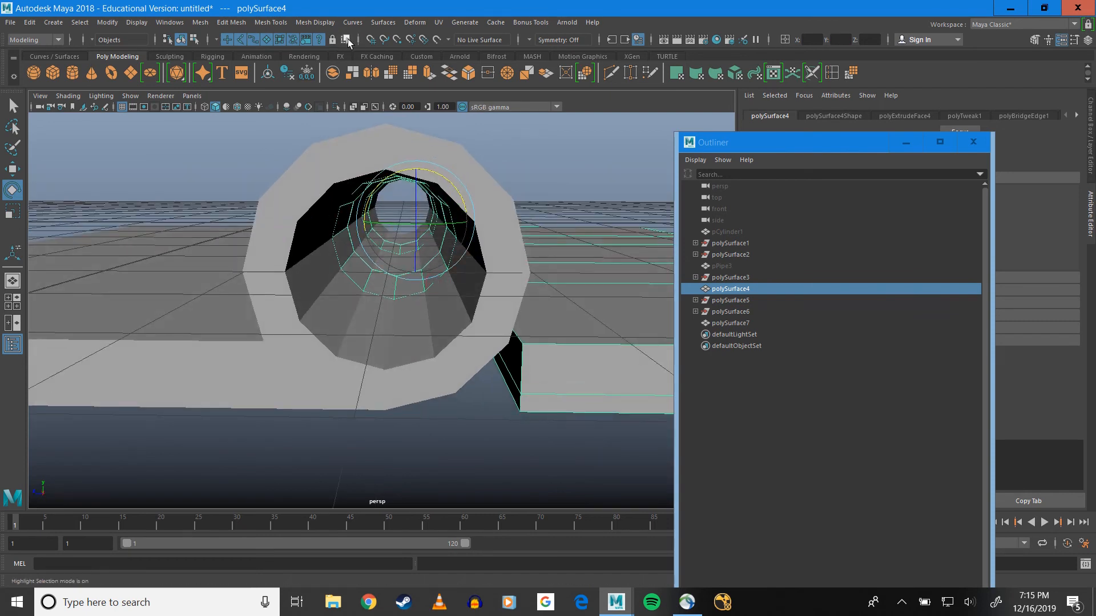
pyautogui.click(423, 40)
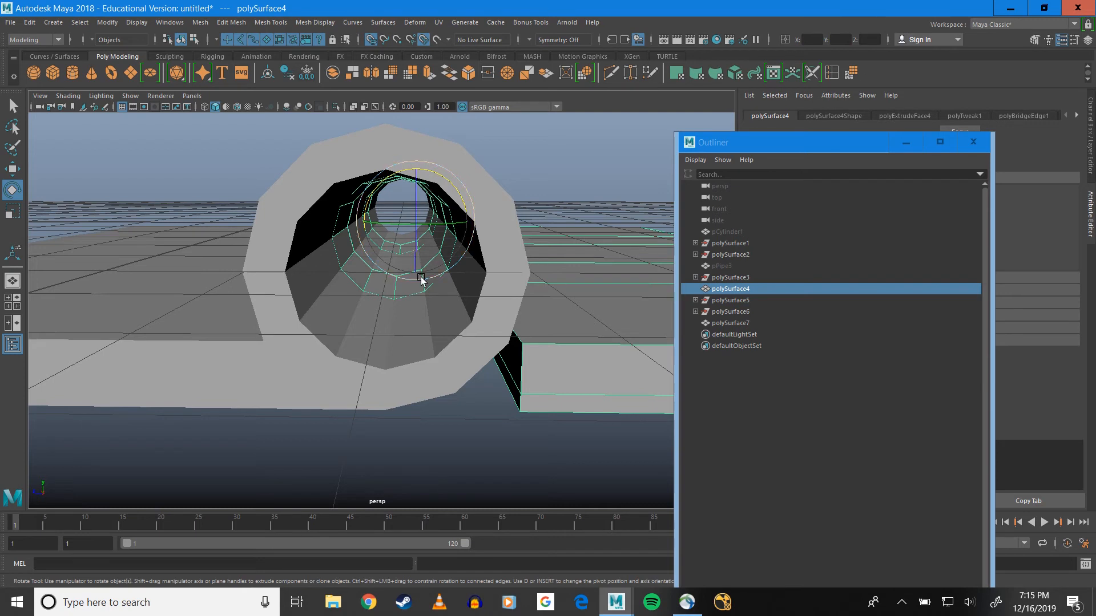
pyautogui.press('d')
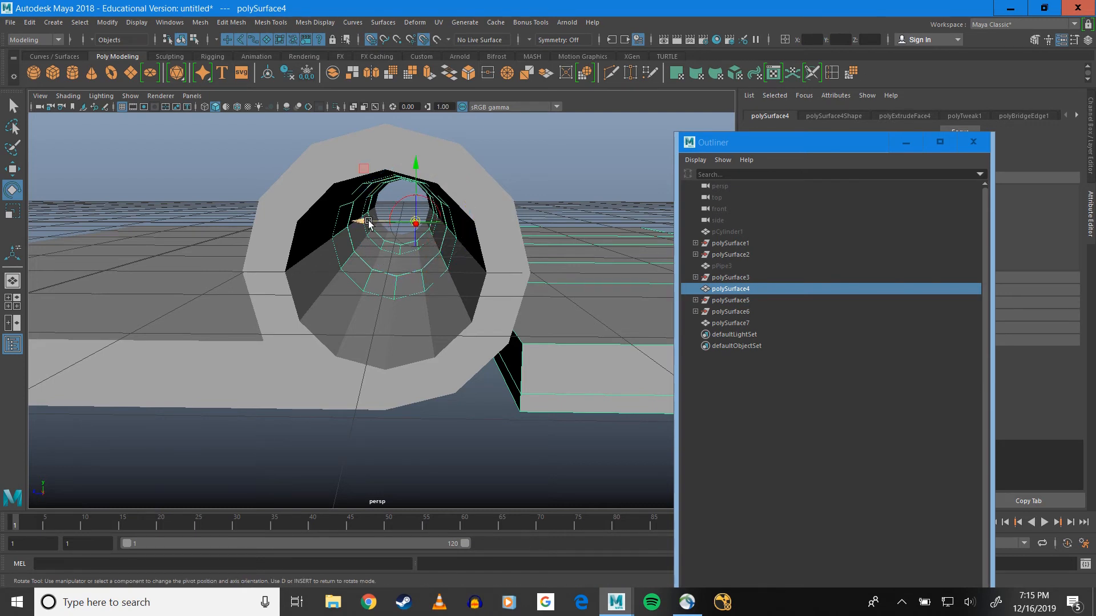
pyautogui.moveTo(368, 220)
pyautogui.mouseDown()
pyautogui.moveTo(353, 221)
pyautogui.moveTo(383, 221)
pyautogui.mouseUp()
pyautogui.press('d')
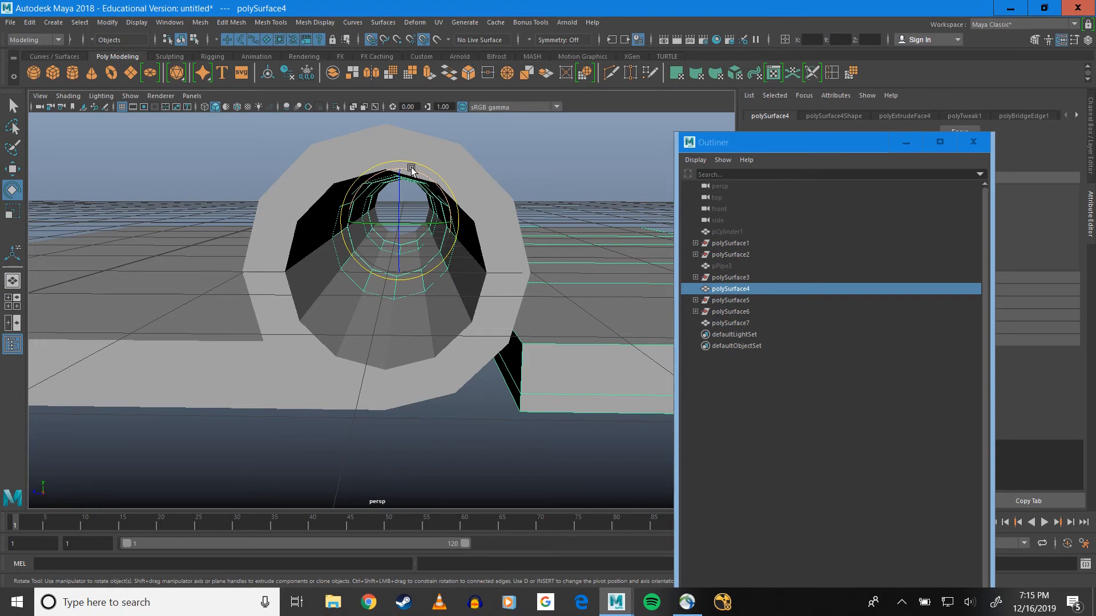
# Rotate polySurface4 about the barrel axis until its plate stands upright, perpendicular to the other plate
pyautogui.moveTo(411, 169); pyautogui.dragTo(509, 253)
pyautogui.moveTo(452, 298); pyautogui.dragTo(238, 104)
pyautogui.moveTo(434, 218)
pyautogui.keyDown('alt'); pyautogui.mouseDown()
pyautogui.moveTo(413, 231)
pyautogui.moveTo(447, 278)
pyautogui.moveTo(529, 229)
pyautogui.moveTo(367, 203)
pyautogui.moveTo(414, 225)
pyautogui.moveTo(394, 313)
pyautogui.mouseUp(); pyautogui.keyUp('alt')
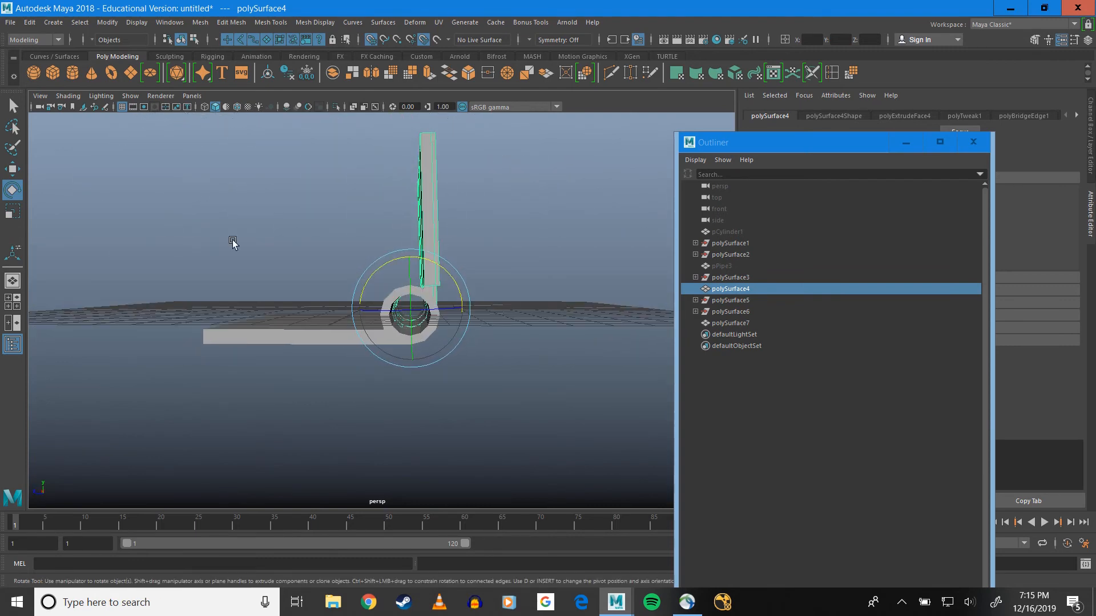
pyautogui.keyDown('alt'); pyautogui.moveTo(233, 243); pyautogui.dragTo(416, 278); pyautogui.keyUp('alt')
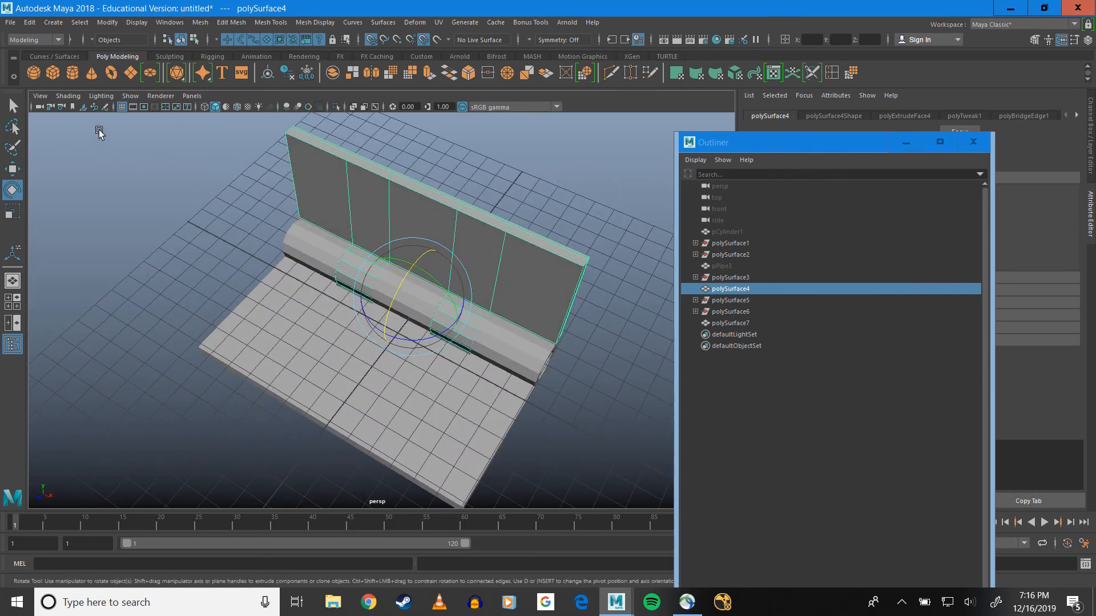
# Create a polygon cylinder for the hinge pin and move it horizontally into the barrel's bore
pyautogui.click(73, 77)
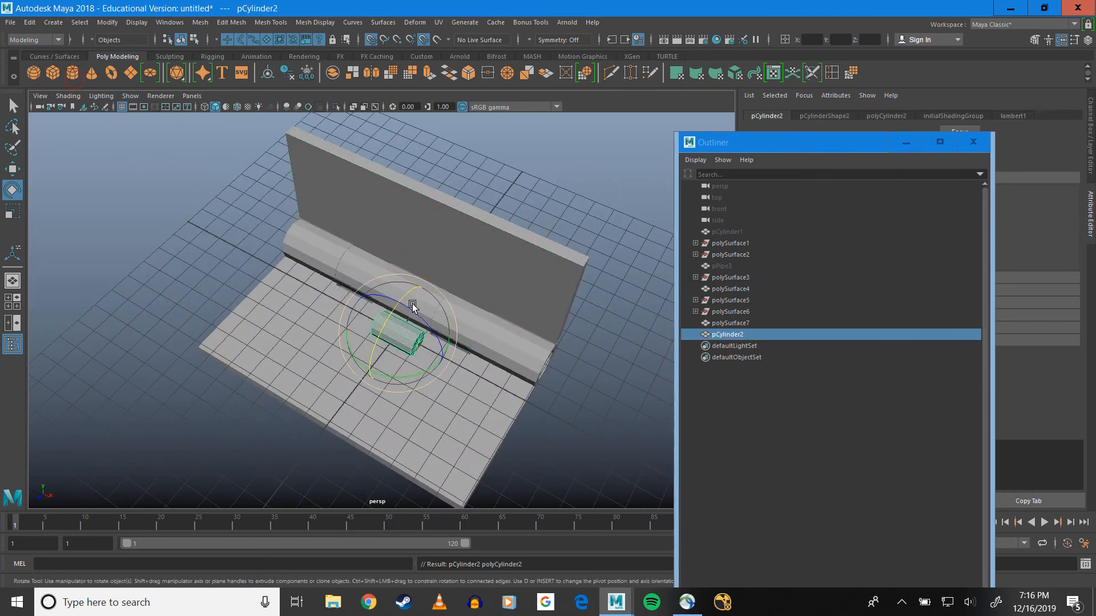
pyautogui.keyDown('alt'); pyautogui.moveTo(416, 306); pyautogui.dragTo(305, 245); pyautogui.keyUp('alt')
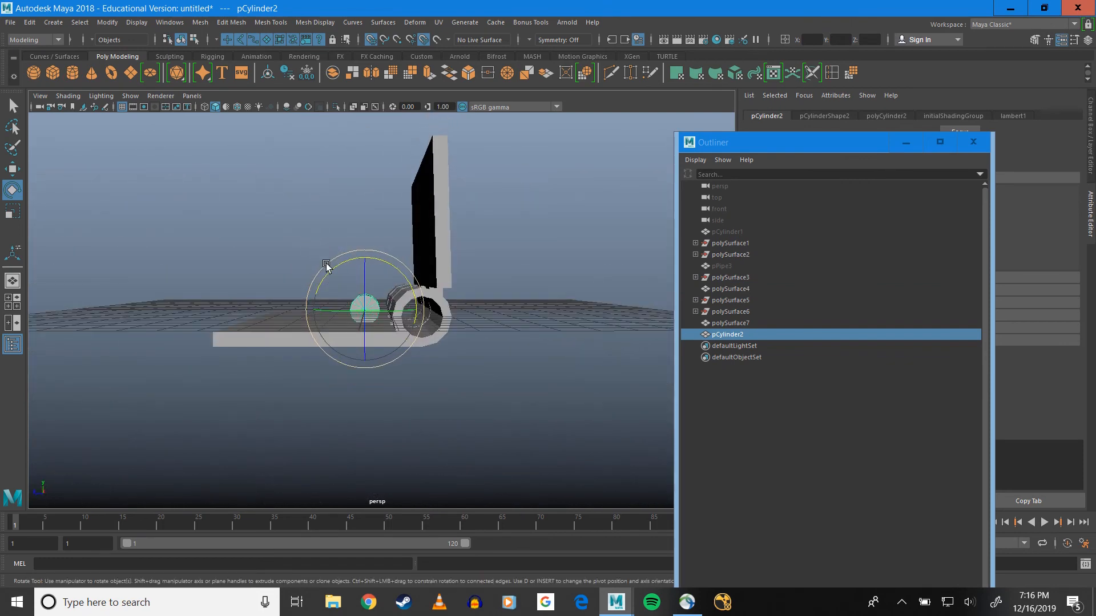
pyautogui.press('w')
pyautogui.moveTo(331, 305); pyautogui.dragTo(597, 337)
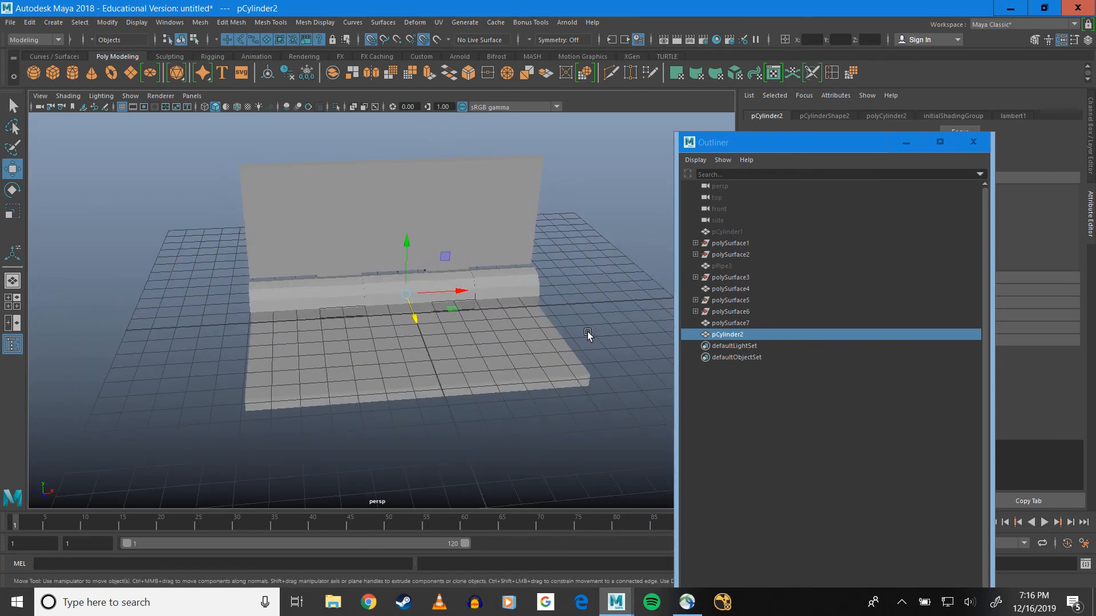
# Close the Outliner and set the pin cylinder's radius to 0.700
pyautogui.click(880, 114)
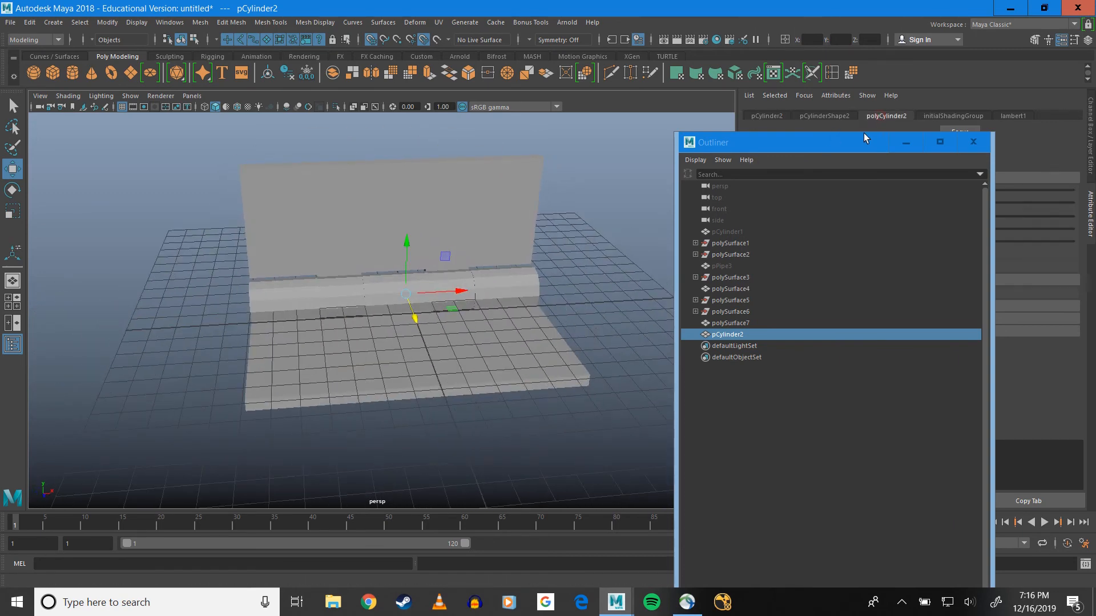
pyautogui.click(972, 142)
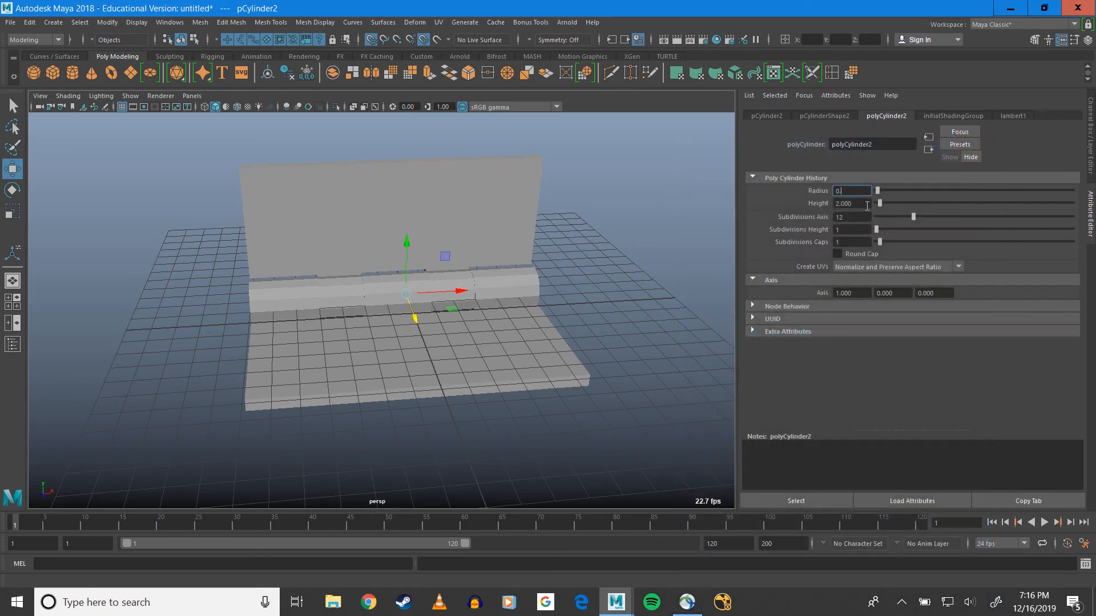
pyautogui.keyDown('alt'); pyautogui.moveTo(472, 377); pyautogui.dragTo(299, 343); pyautogui.keyUp('alt')
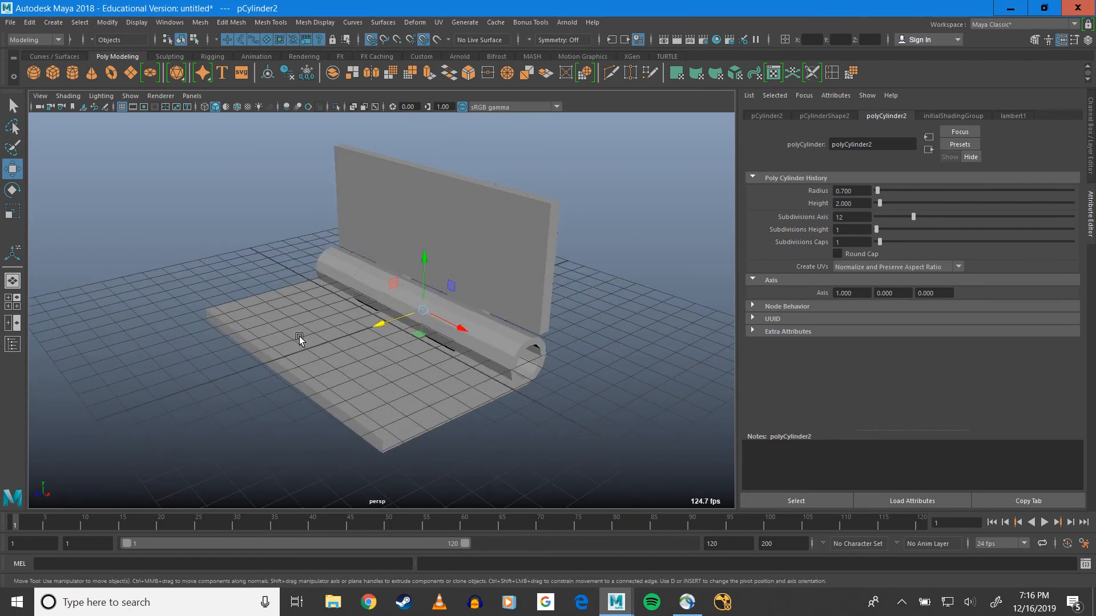
# Scale the pin cylinder lengthwise until both ends protrude from the barrel, and adjust its position along the barrel axis
pyautogui.press('r')
pyautogui.moveTo(529, 356); pyautogui.dragTo(640, 421)
pyautogui.keyDown('alt'); pyautogui.moveTo(410, 360); pyautogui.dragTo(500, 351); pyautogui.keyUp('alt')
pyautogui.moveTo(462, 292); pyautogui.dragTo(411, 303)
pyautogui.press('w')
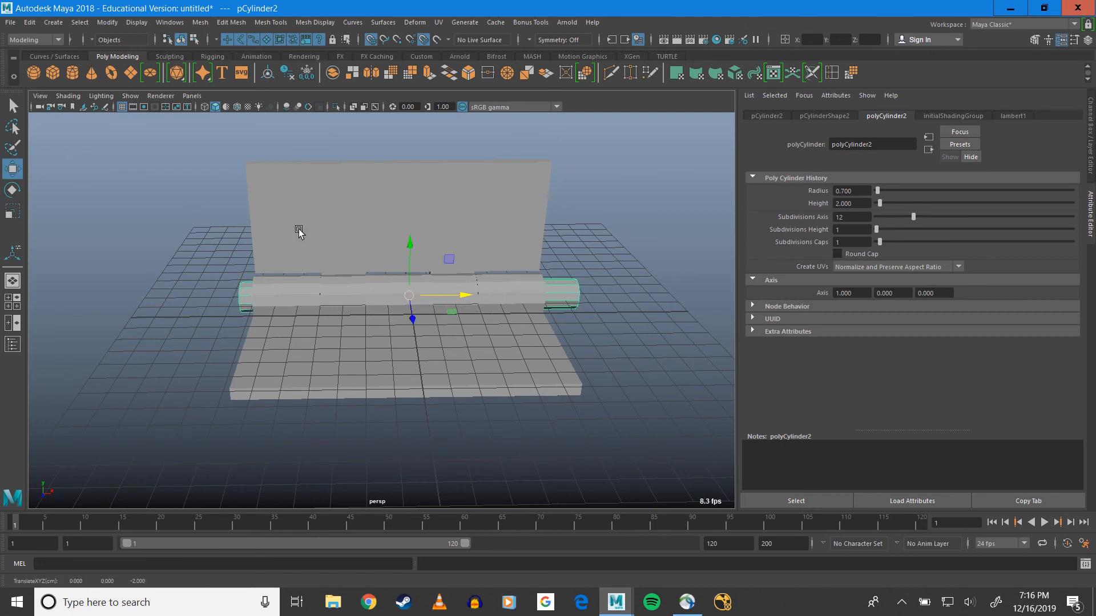
pyautogui.keyDown('alt'); pyautogui.moveTo(298, 230); pyautogui.dragTo(381, 230, button='middle'); pyautogui.keyUp('alt')
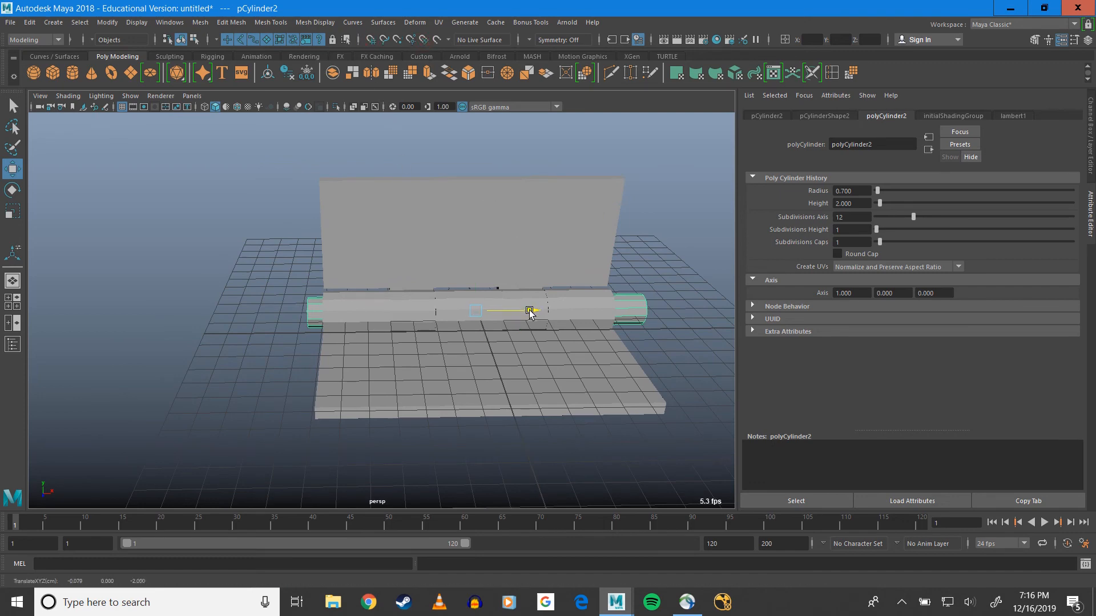
pyautogui.moveTo(530, 310); pyautogui.dragTo(522, 313)
# Insert an edge loop around one protruding end of the pin, roughly midway along the exposed length
pyautogui.scroll(4, 477, 327)
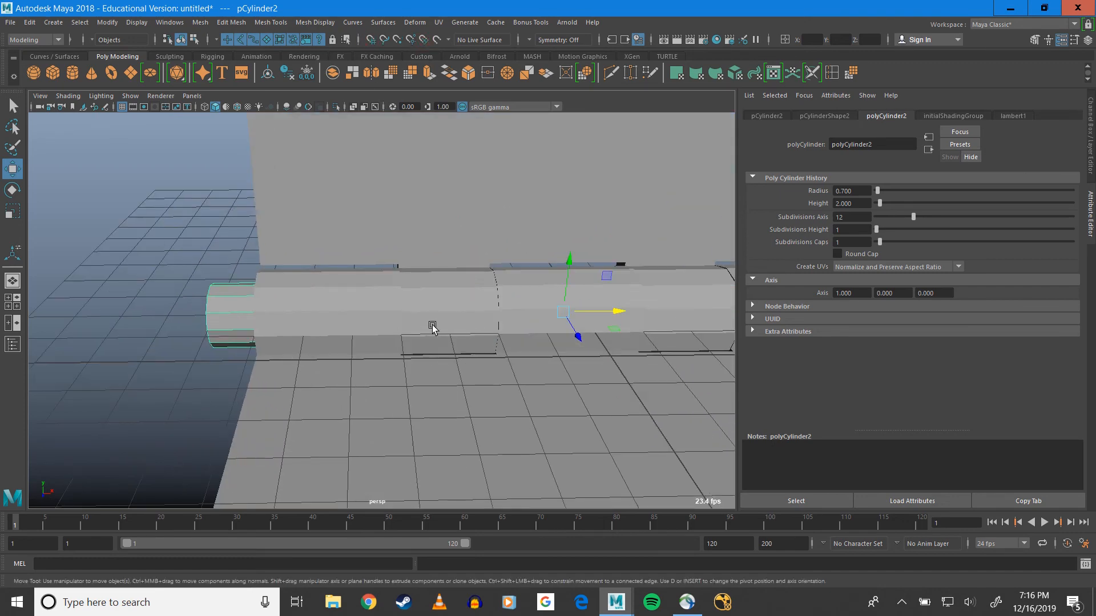
pyautogui.keyDown('alt'); pyautogui.moveTo(433, 325); pyautogui.dragTo(444, 297); pyautogui.keyUp('alt')
pyautogui.keyDown('alt'); pyautogui.moveTo(215, 357); pyautogui.dragTo(303, 288); pyautogui.keyUp('alt')
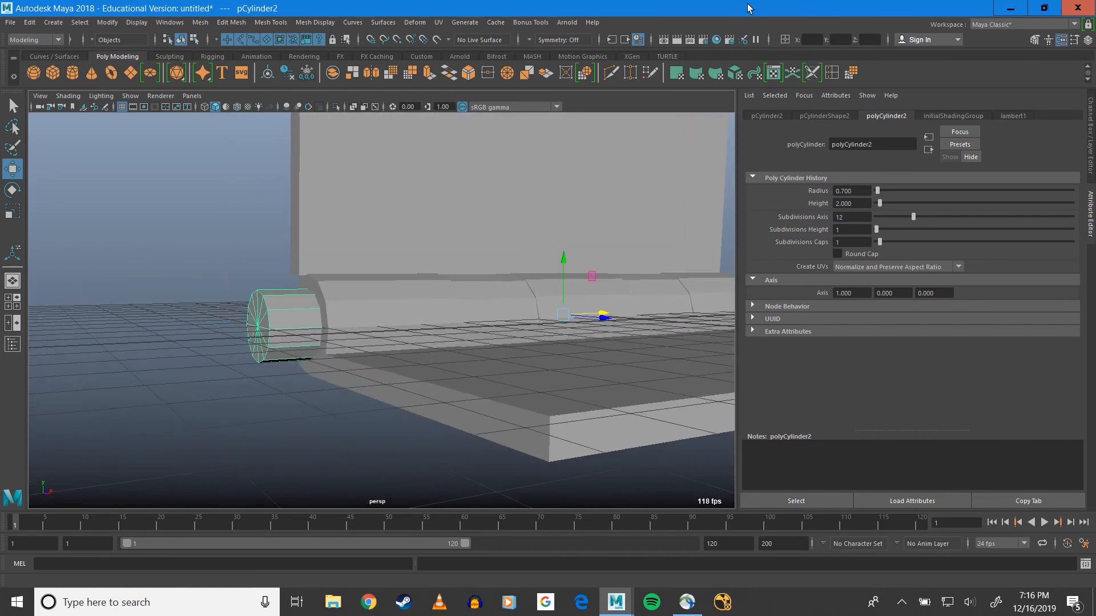
pyautogui.click(832, 73)
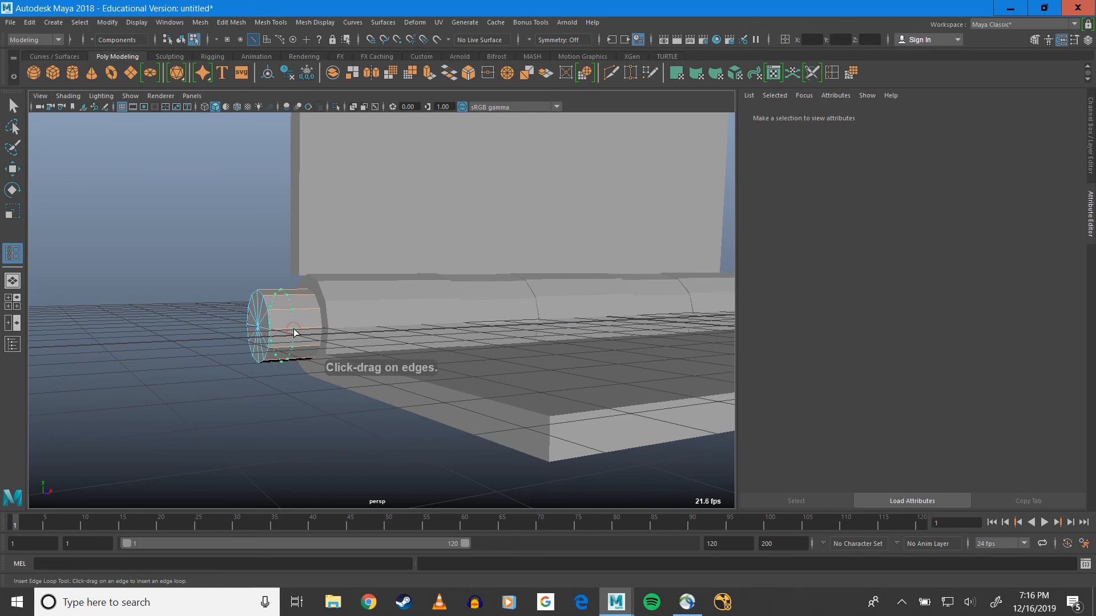
pyautogui.click(291, 332)
pyautogui.keyDown('alt'); pyautogui.moveTo(291, 331); pyautogui.dragTo(306, 291); pyautogui.keyUp('alt')
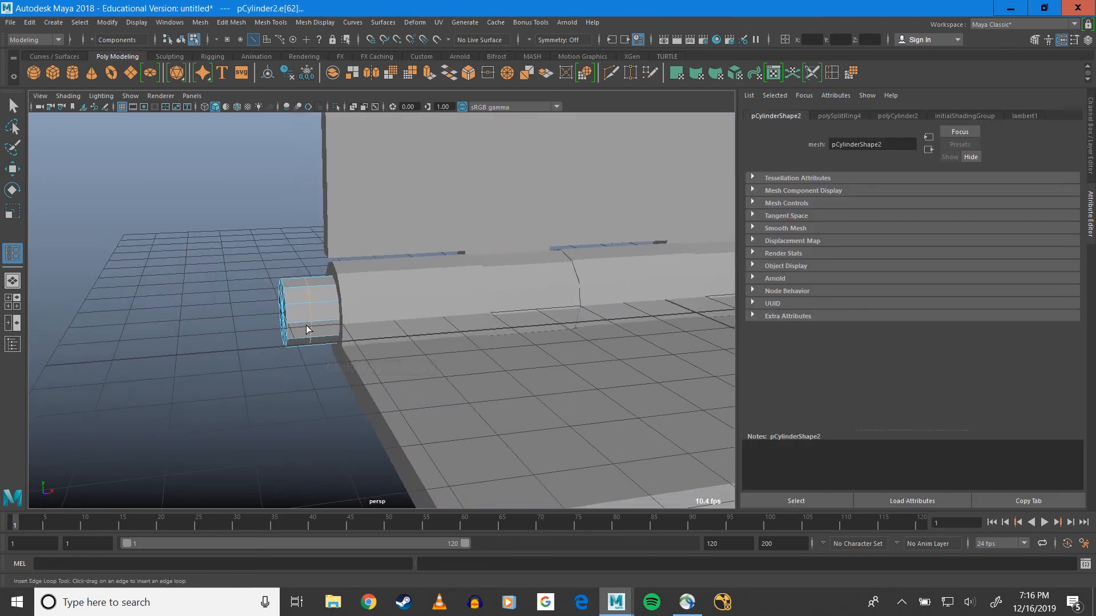
# Select the ring of side faces at the pin's outer end and extrude it outward to form a wider head
pyautogui.moveTo(307, 291); pyautogui.dragTo(306, 327, button='right')
pyautogui.scroll(5, 307, 317)
pyautogui.keyDown('alt'); pyautogui.moveTo(306, 316); pyautogui.dragTo(394, 318, button='middle'); pyautogui.keyUp('alt')
pyautogui.press('q')
pyautogui.click(324, 338)
pyautogui.keyDown('shift'); pyautogui.doubleClick(319, 296); pyautogui.keyUp('shift')
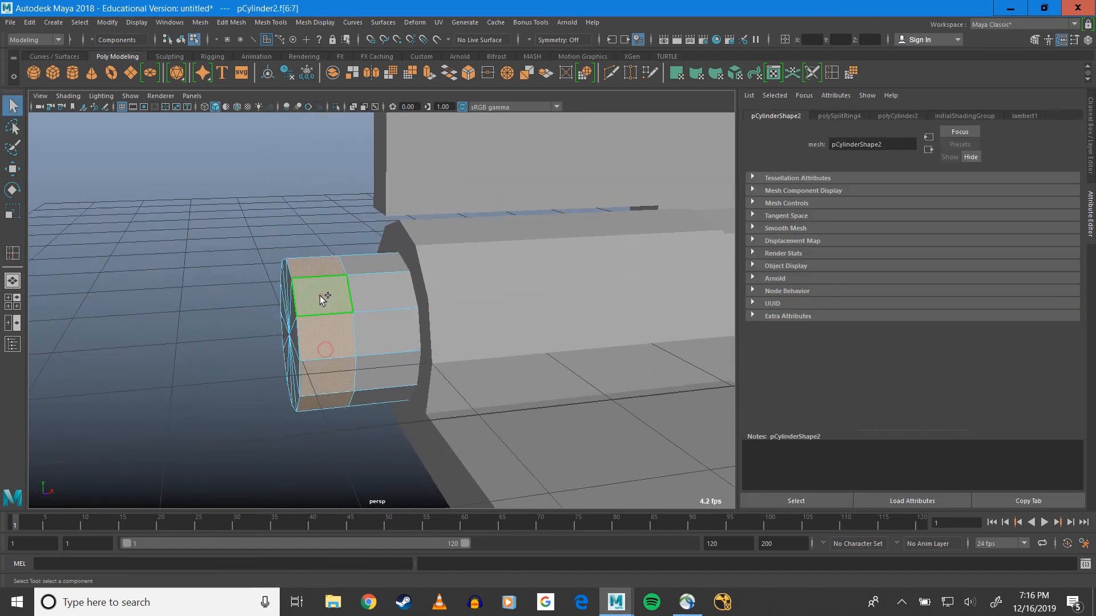
pyautogui.keyDown('alt'); pyautogui.moveTo(392, 358); pyautogui.dragTo(483, 314); pyautogui.keyUp('alt')
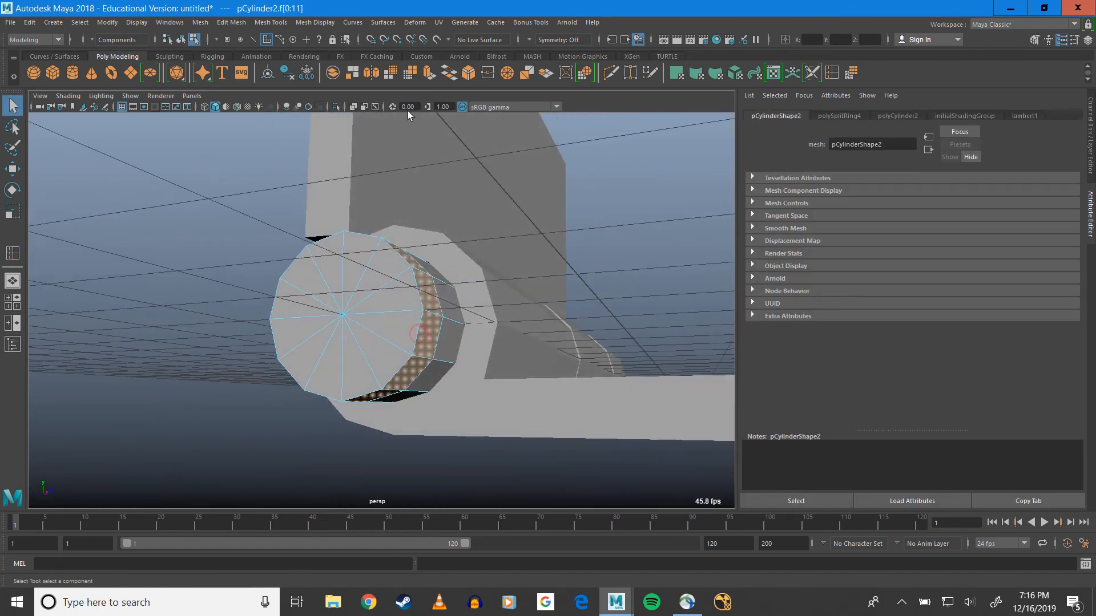
pyautogui.click(429, 73)
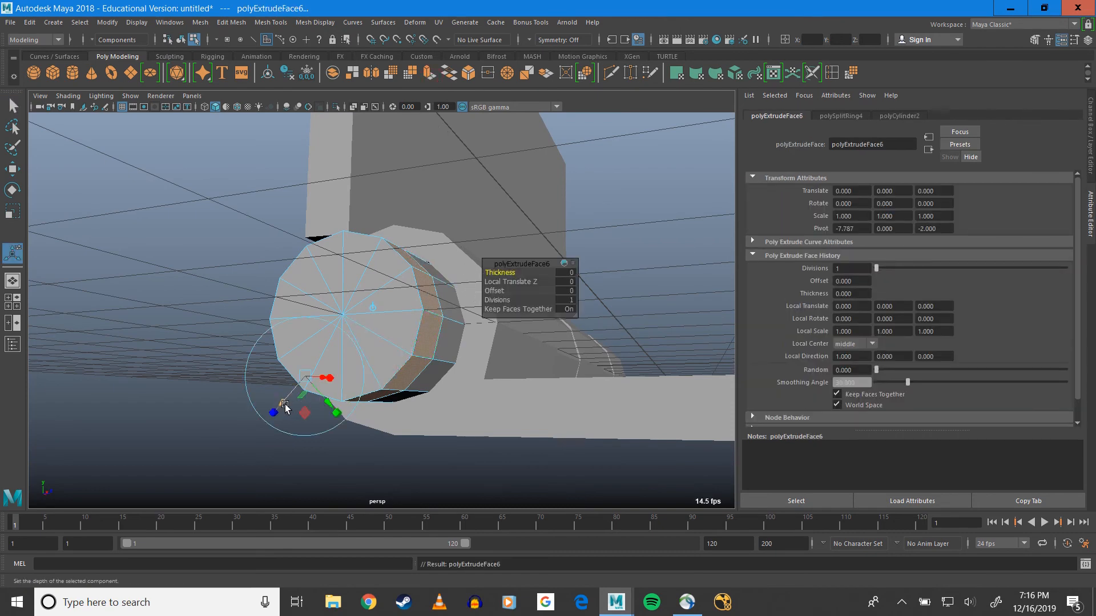
pyautogui.keyDown('alt'); pyautogui.moveTo(302, 396); pyautogui.dragTo(511, 346); pyautogui.keyUp('alt')
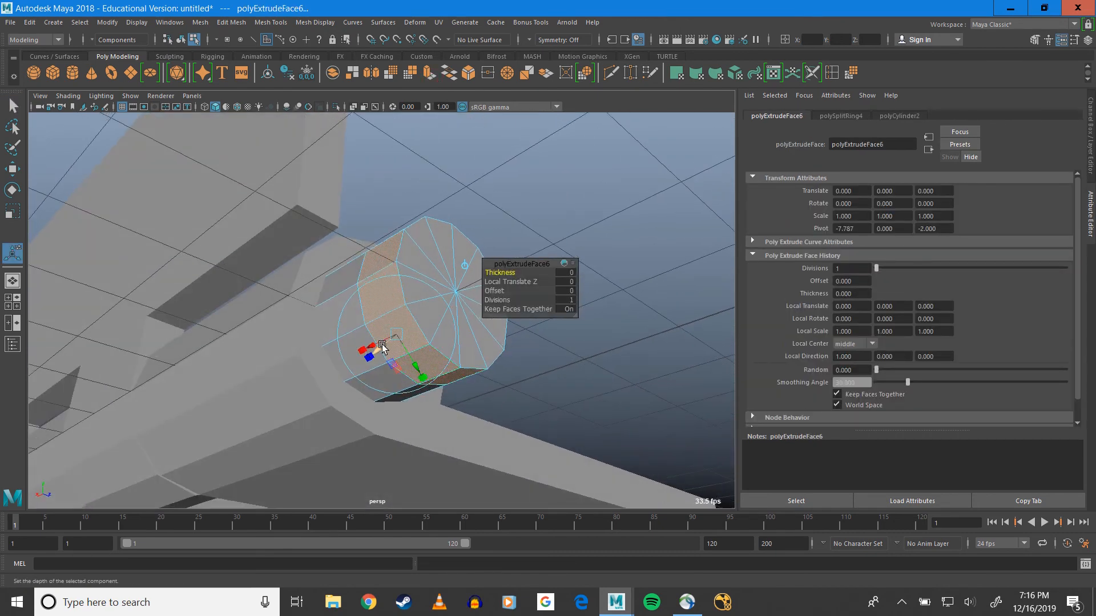
pyautogui.moveTo(382, 347); pyautogui.dragTo(399, 313)
pyautogui.press('q')
# Slide the whole pin along the barrel axis until its head sits against the end knuckle
pyautogui.moveTo(449, 291); pyautogui.dragTo(498, 267, button='right')
pyautogui.press('w')
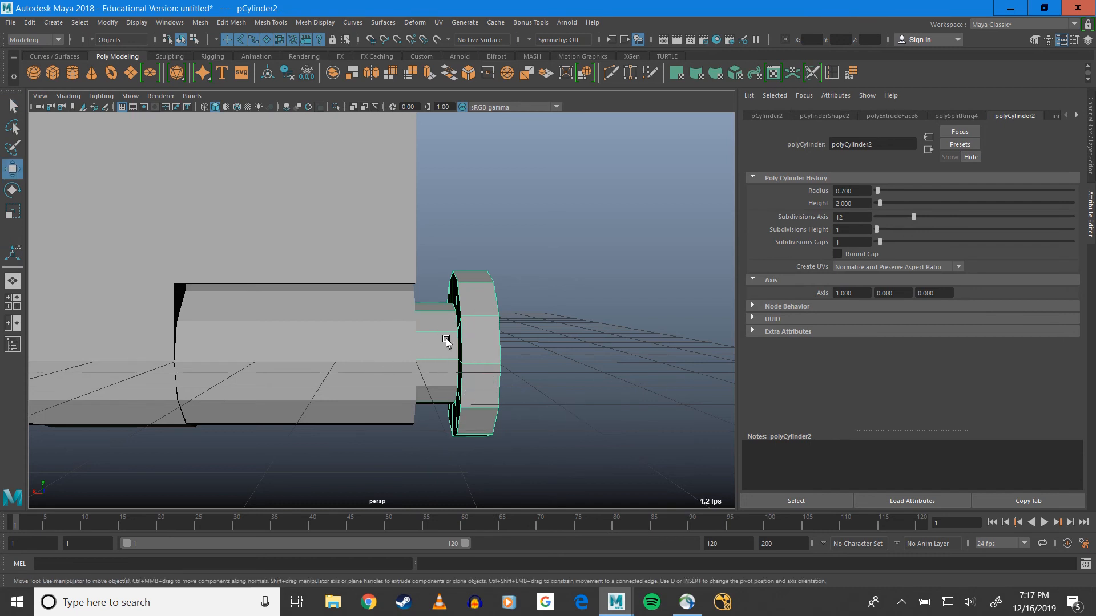
pyautogui.scroll(-5, 446, 338)
pyautogui.moveTo(169, 324); pyautogui.dragTo(2, 315)
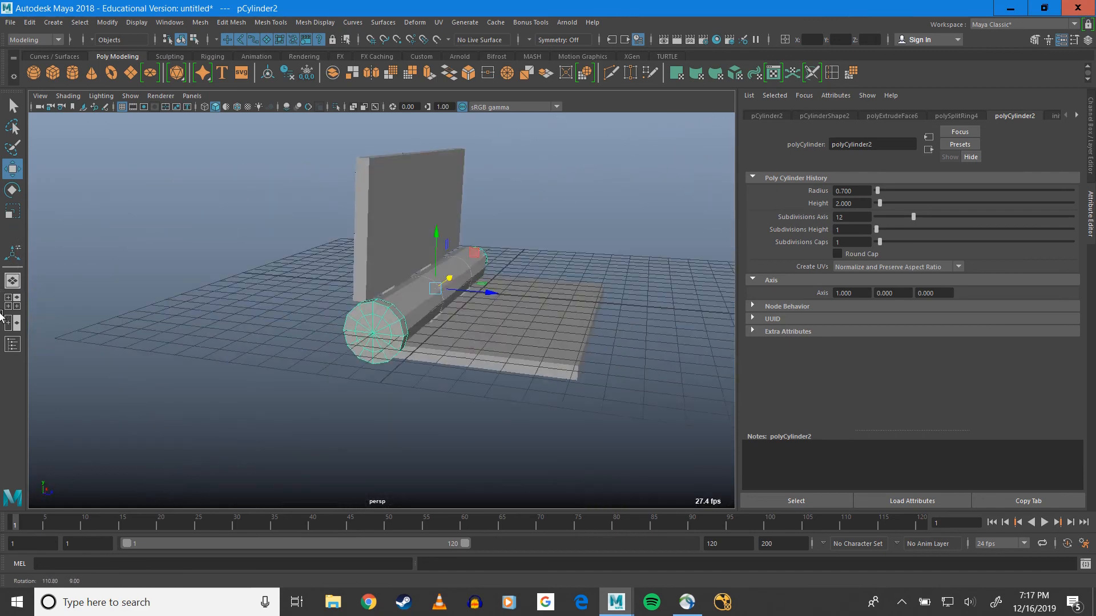
pyautogui.keyDown('alt'); pyautogui.moveTo(539, 317); pyautogui.dragTo(395, 323); pyautogui.keyUp('alt')
pyautogui.scroll(2, 396, 323)
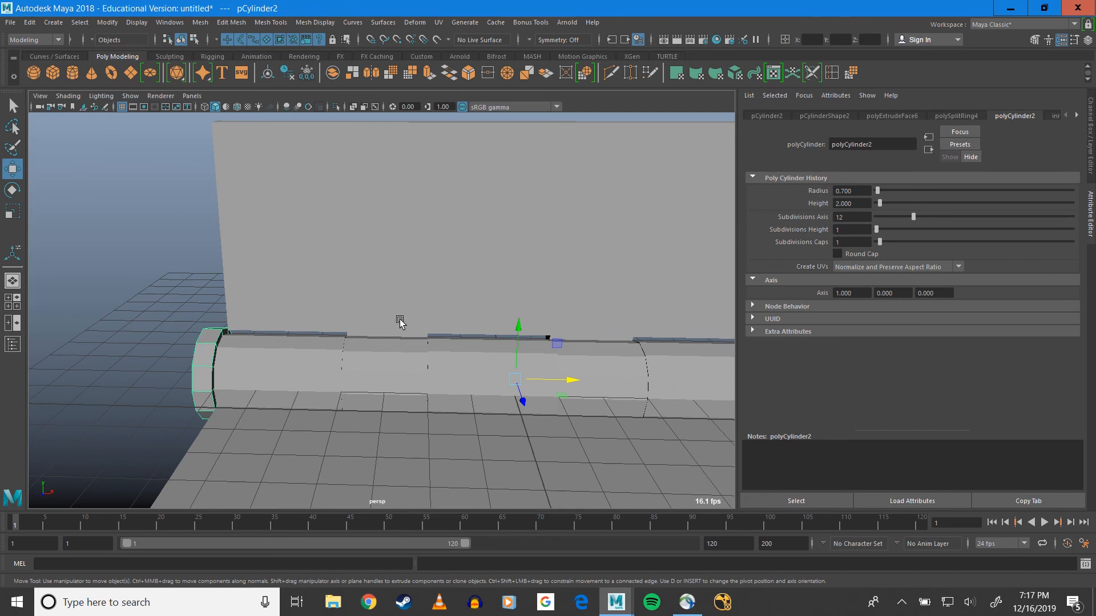
# Rotate polySurface4 about the barrel axis, swinging its upright plate away from the other plate until it slopes below horizontal
pyautogui.click(400, 323)
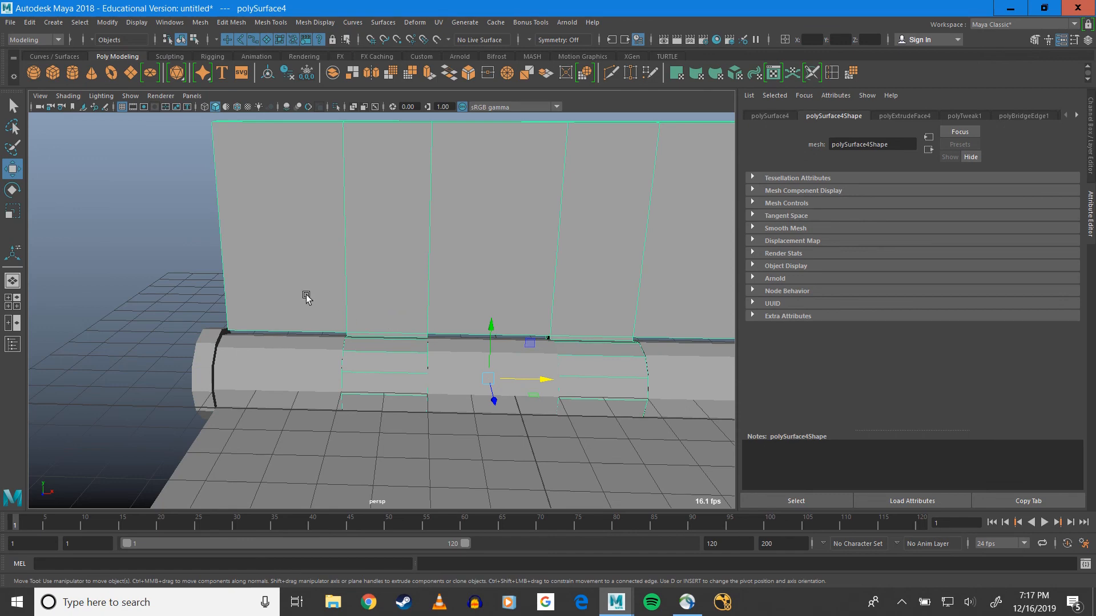
pyautogui.keyDown('alt'); pyautogui.moveTo(242, 294); pyautogui.dragTo(337, 344); pyautogui.keyUp('alt')
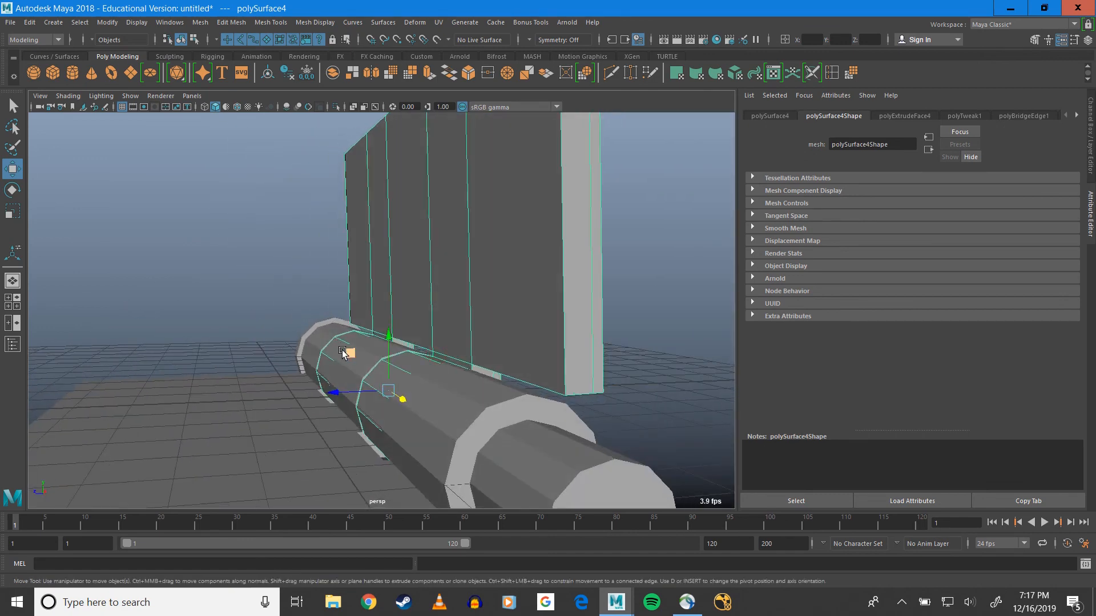
pyautogui.keyDown('alt'); pyautogui.moveTo(405, 398); pyautogui.dragTo(481, 388); pyautogui.keyUp('alt')
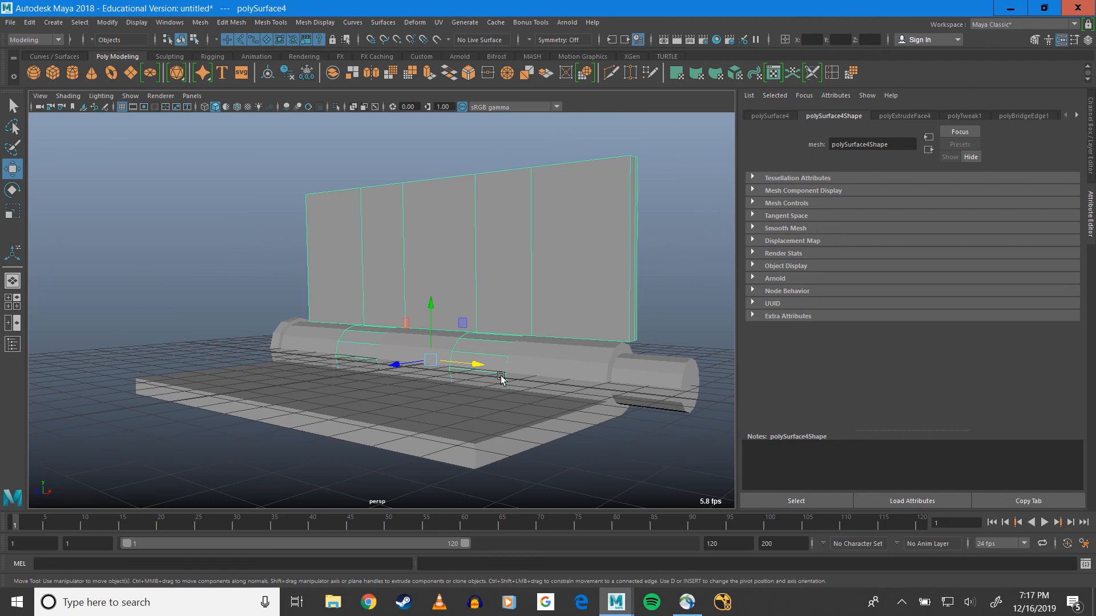
pyautogui.keyDown('alt'); pyautogui.moveTo(502, 377); pyautogui.dragTo(482, 327); pyautogui.keyUp('alt')
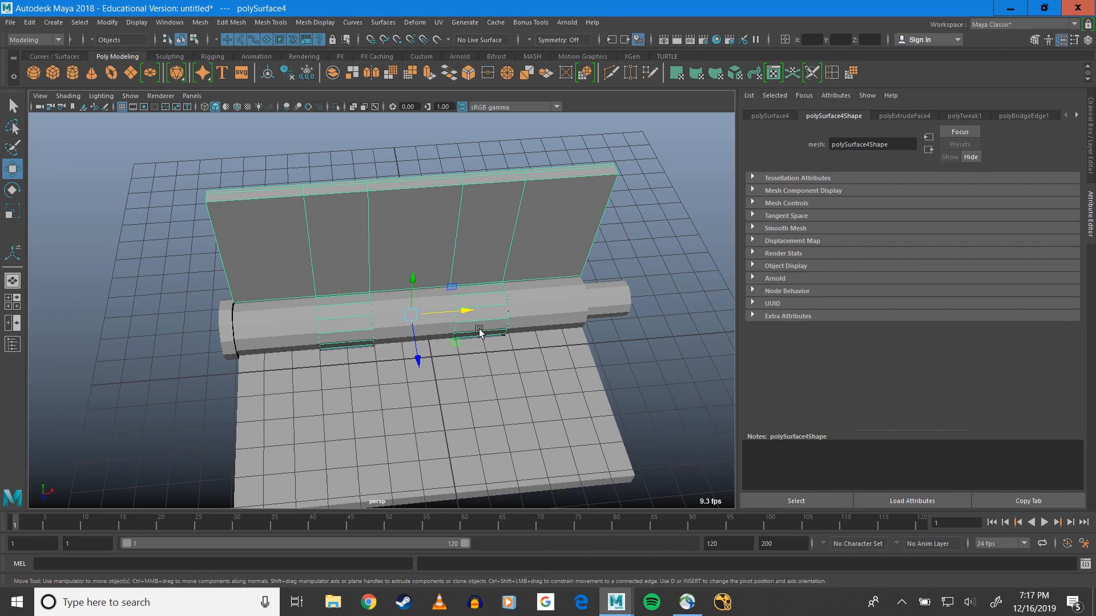
pyautogui.keyDown('alt'); pyautogui.moveTo(494, 382); pyautogui.dragTo(455, 318); pyautogui.keyUp('alt')
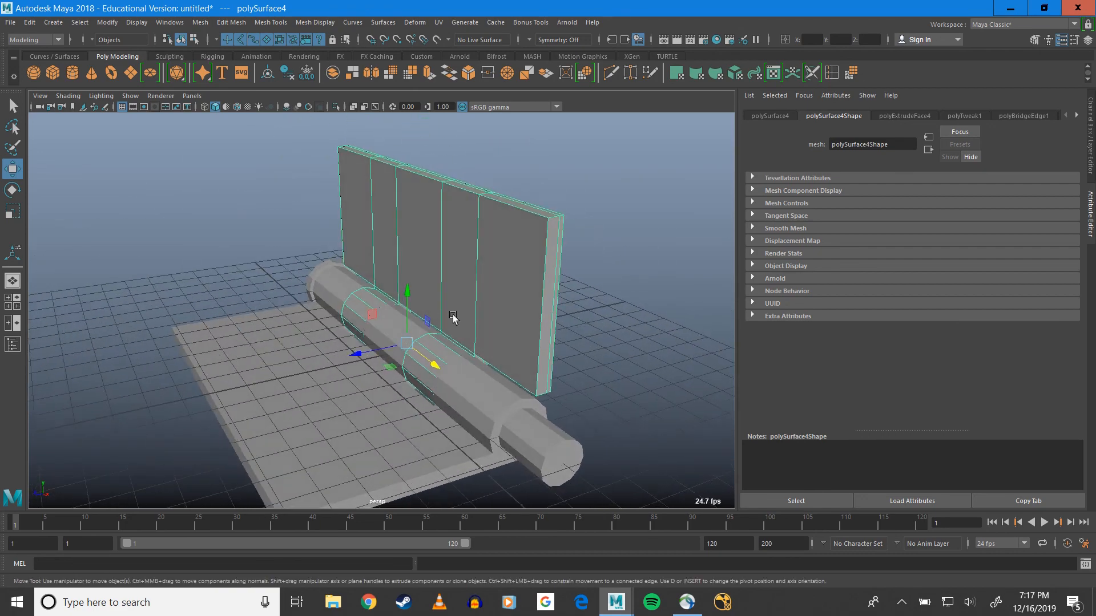
pyautogui.press('e')
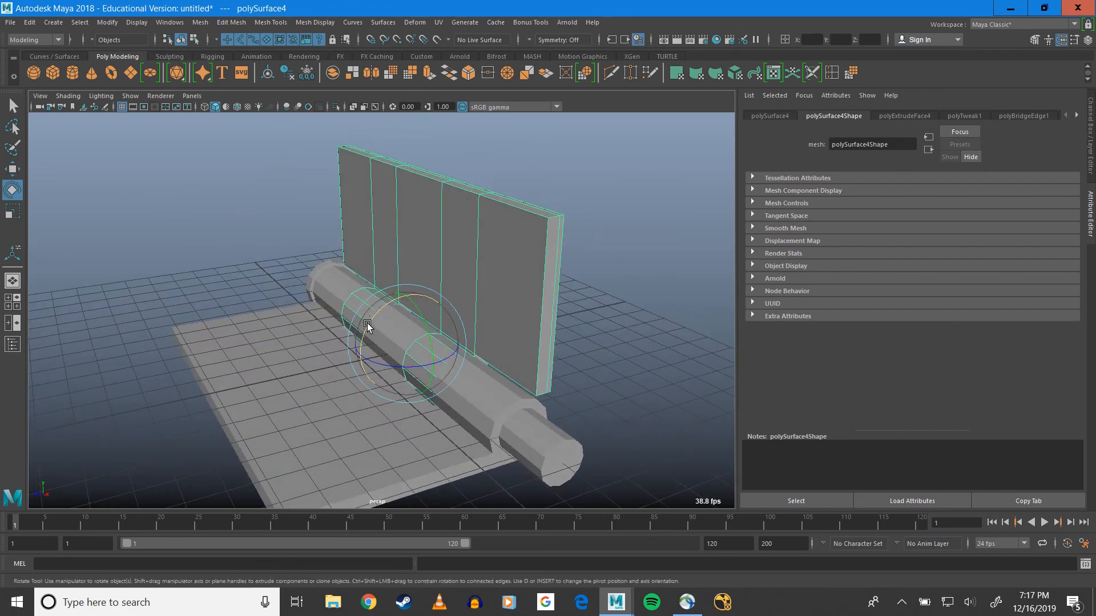
pyautogui.moveTo(363, 321); pyautogui.dragTo(451, 307)
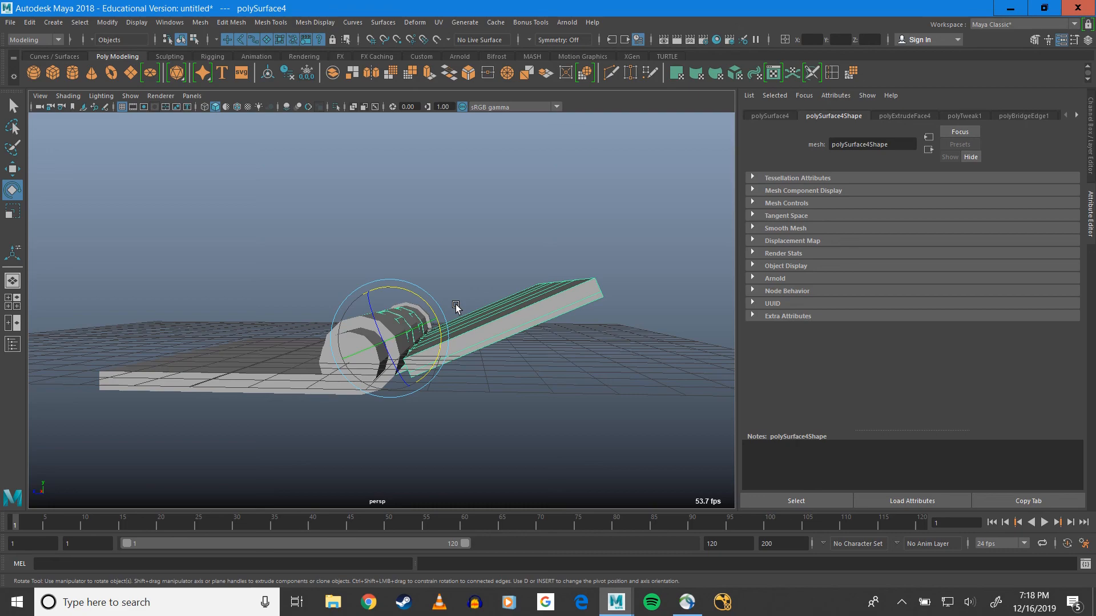
pyautogui.keyDown('alt'); pyautogui.moveTo(456, 308); pyautogui.dragTo(521, 298); pyautogui.keyUp('alt')
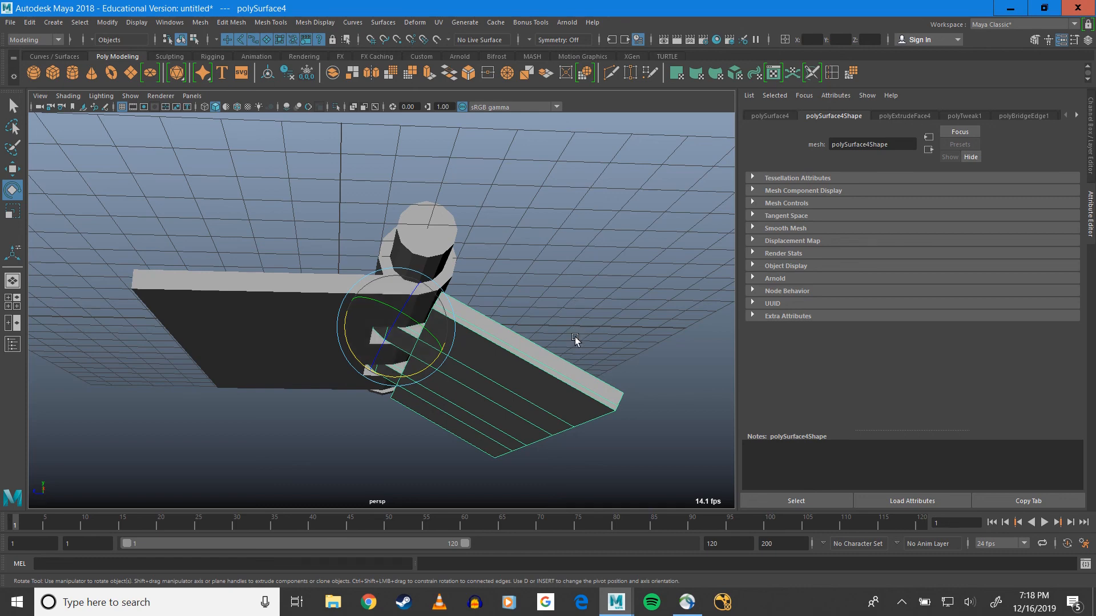
pyautogui.keyDown('alt'); pyautogui.moveTo(575, 340); pyautogui.dragTo(537, 383); pyautogui.keyUp('alt')
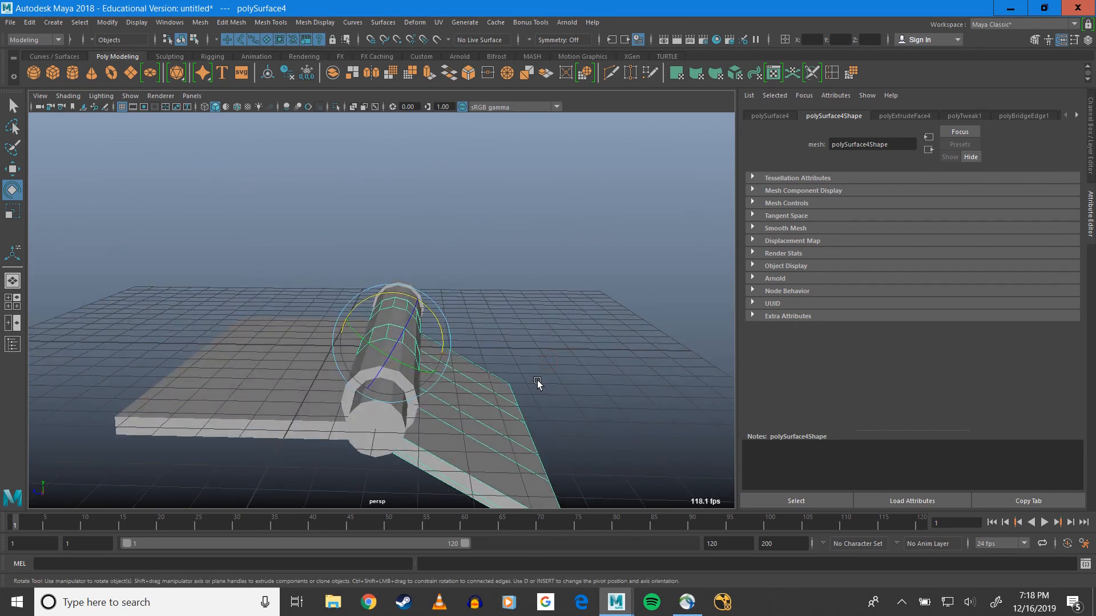
pyautogui.keyDown('alt'); pyautogui.moveTo(489, 371); pyautogui.dragTo(422, 327); pyautogui.keyUp('alt')
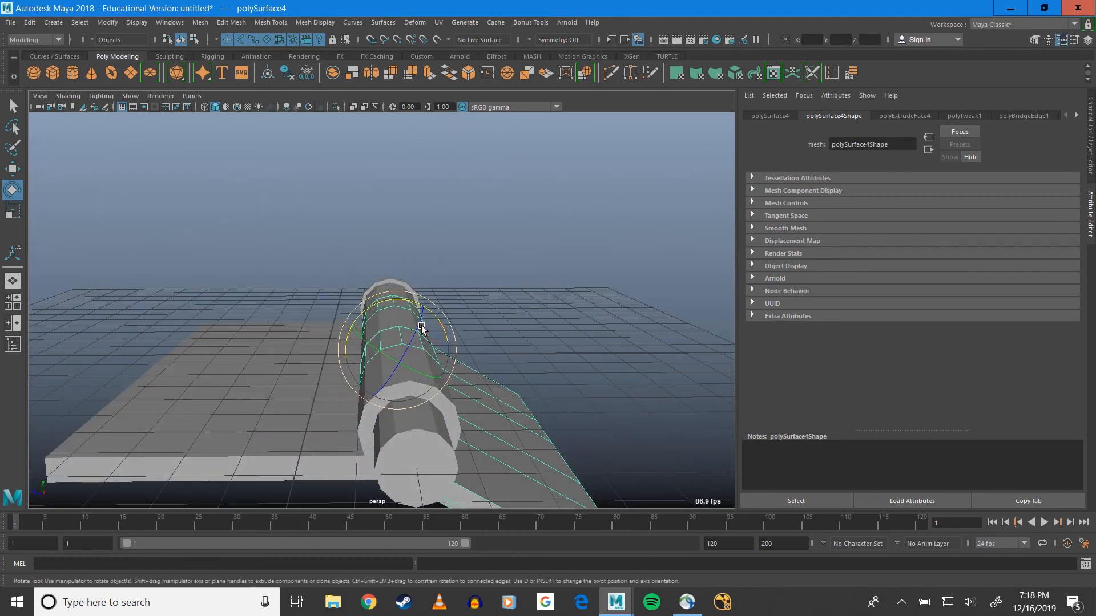